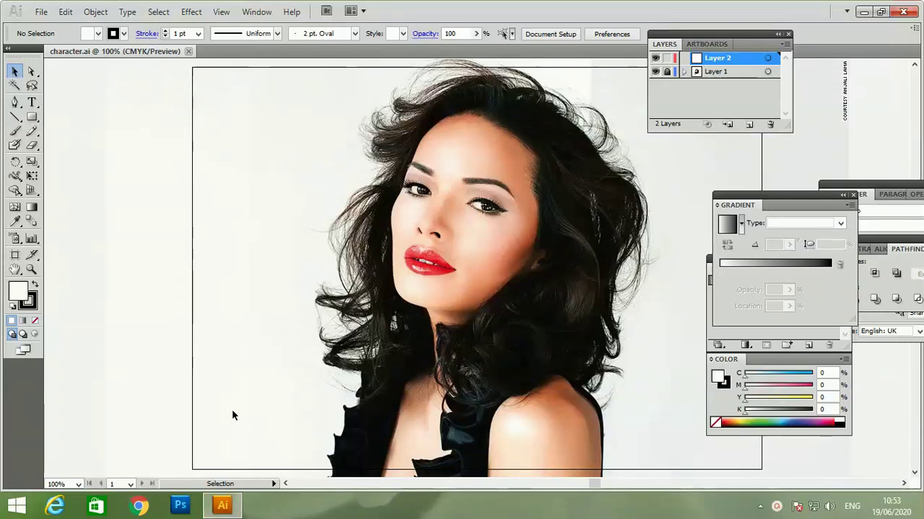
Zoom in on the face and choose the Pen tool with fill set to None.
key("ctrl+plus")
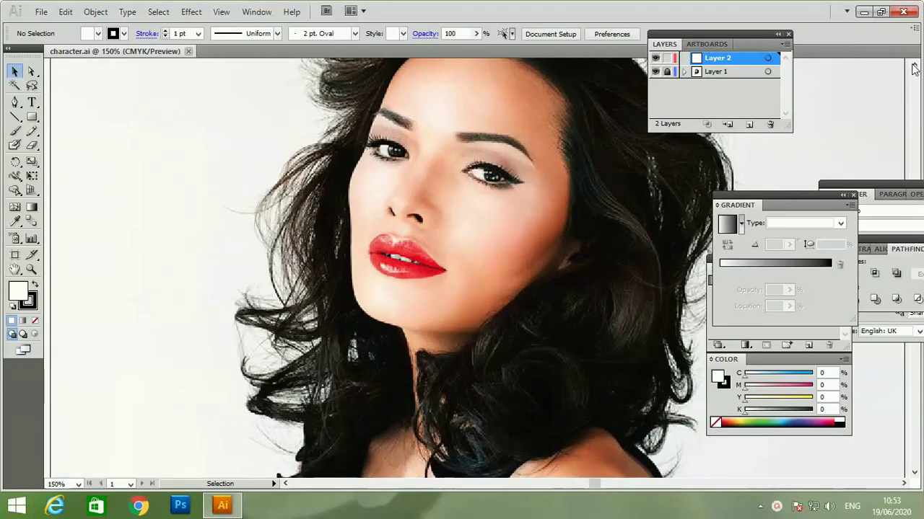
left_click(913, 65)
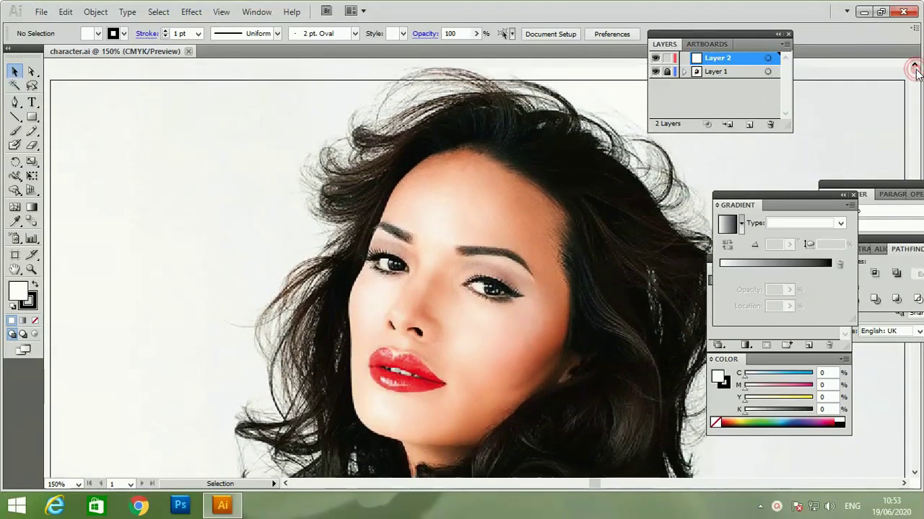
left_click(15, 101)
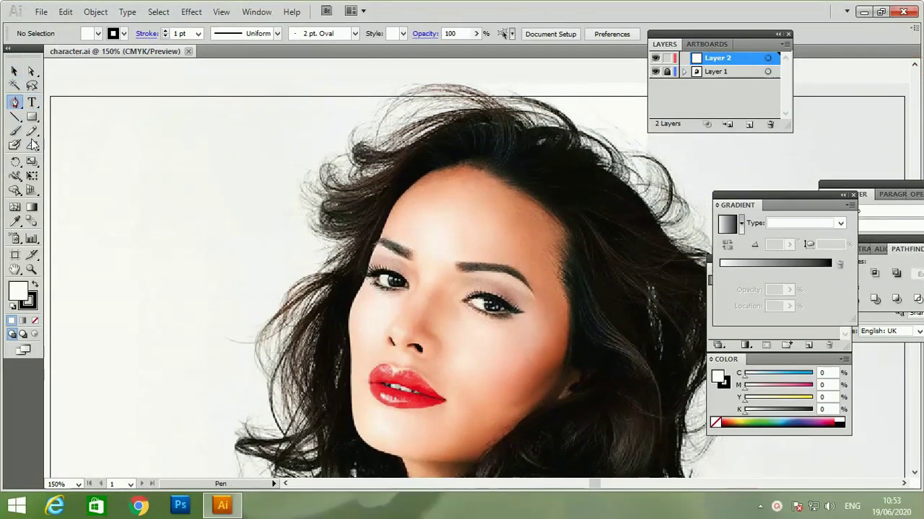
left_click(35, 320)
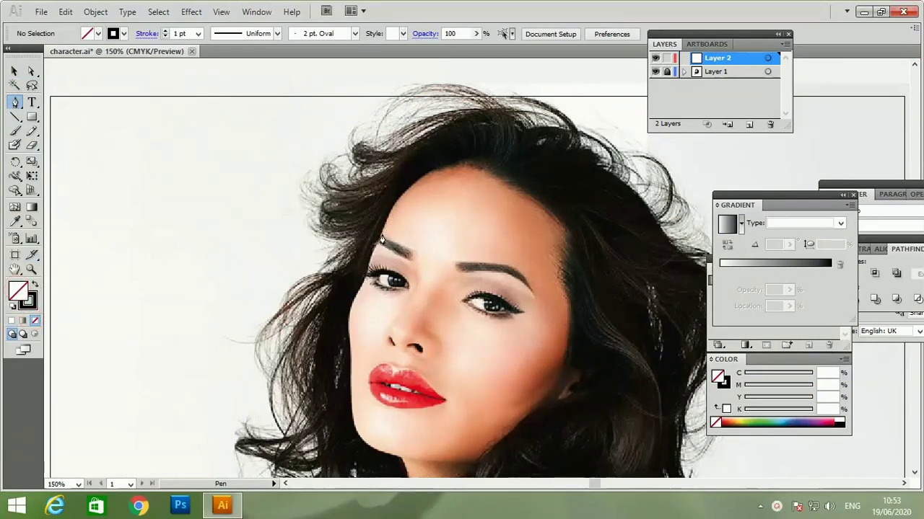
Trace the outline from the left temple across the hairline and down to the right jaw.
left_click_drag(381, 239, 396, 199)
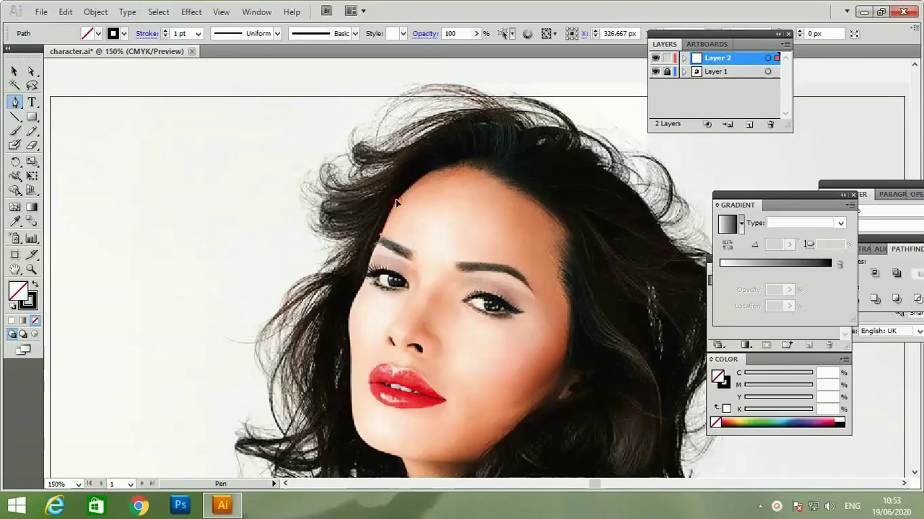
left_click_drag(430, 173, 436, 171)
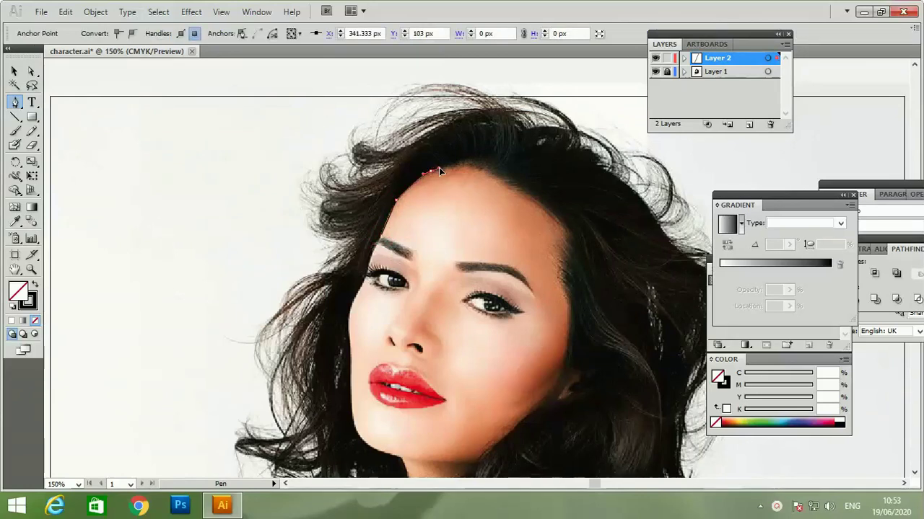
mouse_move(474, 163)
left_mouse_down()
mouse_move(570, 212)
mouse_move(566, 371)
left_mouse_up()
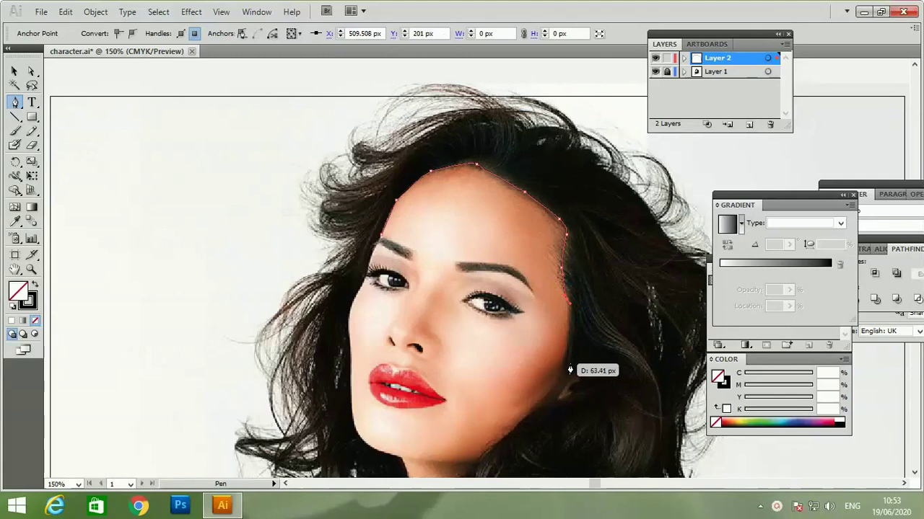
left_click(566, 364)
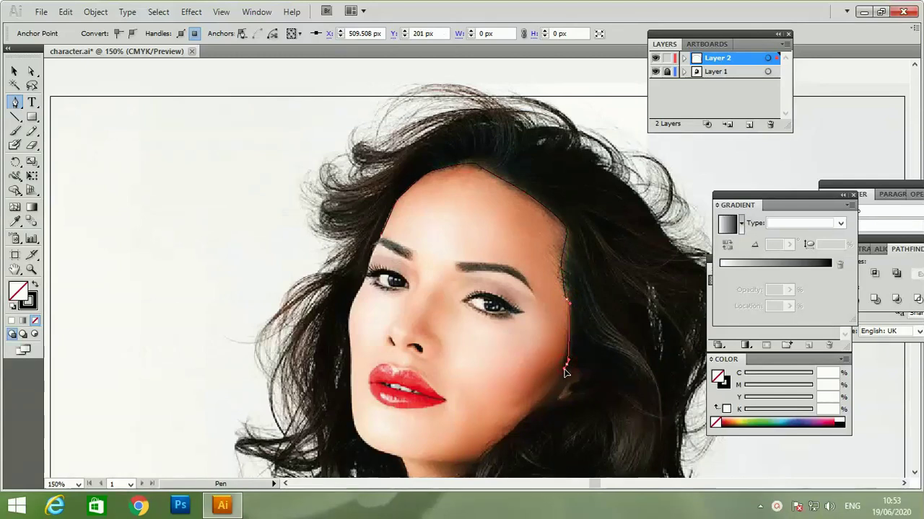
left_click_drag(565, 367, 591, 377)
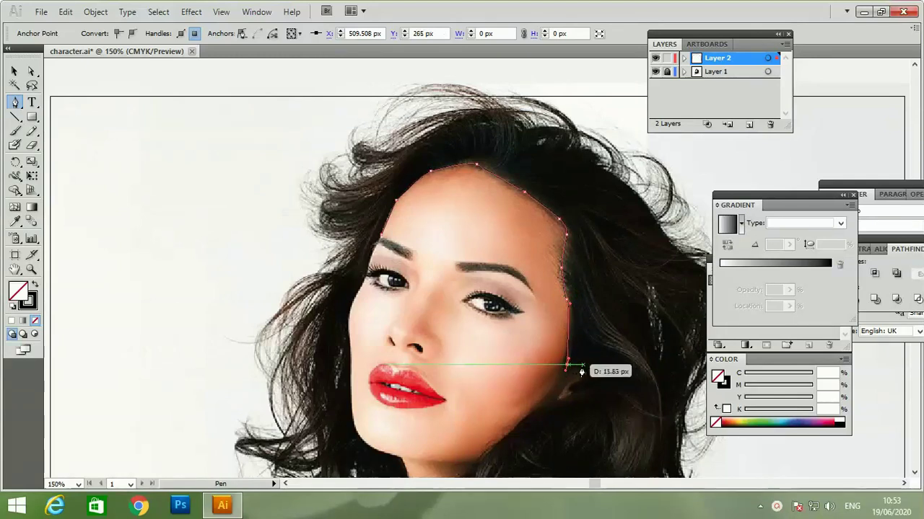
left_click(591, 377, "ctrl")
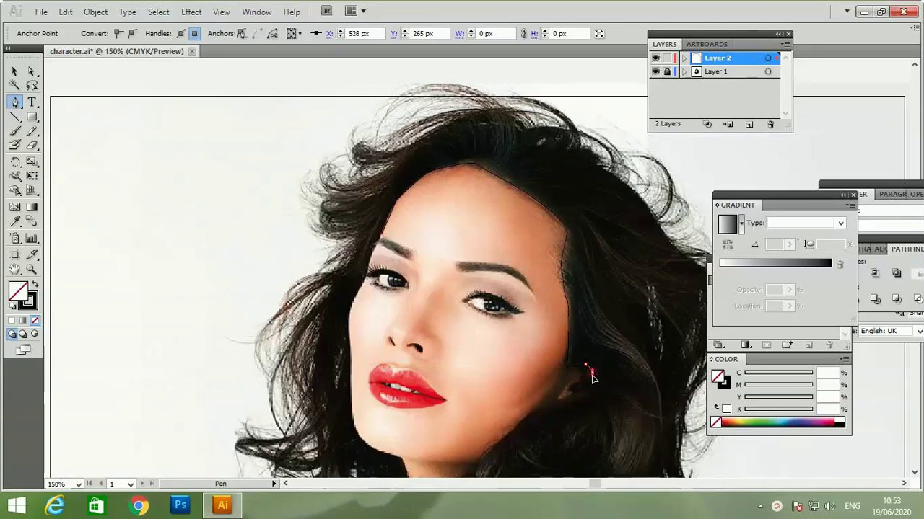
Extend the path from the ear to an anchor below it on the jaw, then zoom out.
left_click_drag(590, 376, 543, 411)
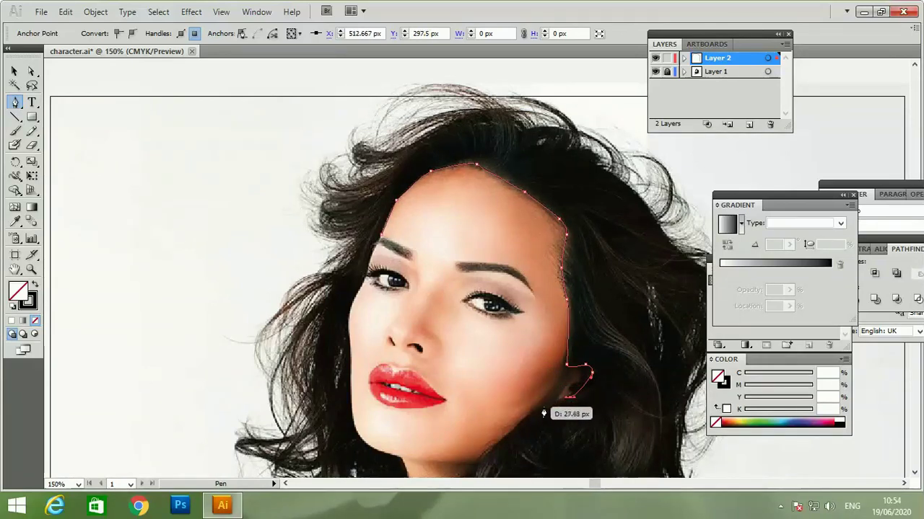
left_click(542, 408)
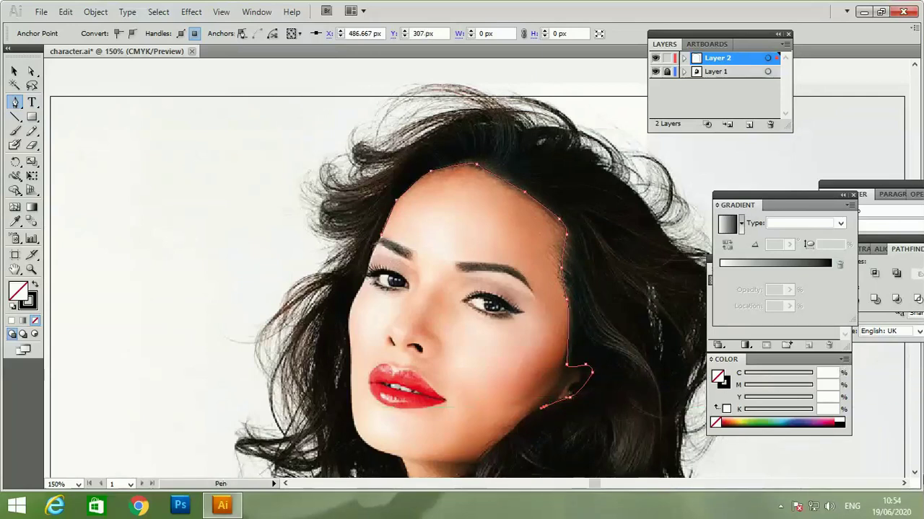
scroll(918, 474, "down", 2)
scroll(918, 474, "down", 2)
scroll(918, 475, "down", 2)
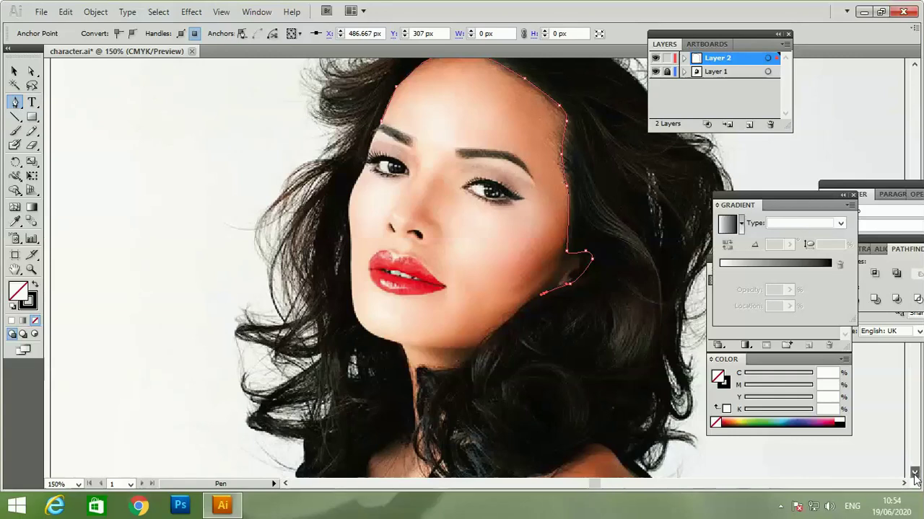
left_click(913, 473)
left_click(914, 474)
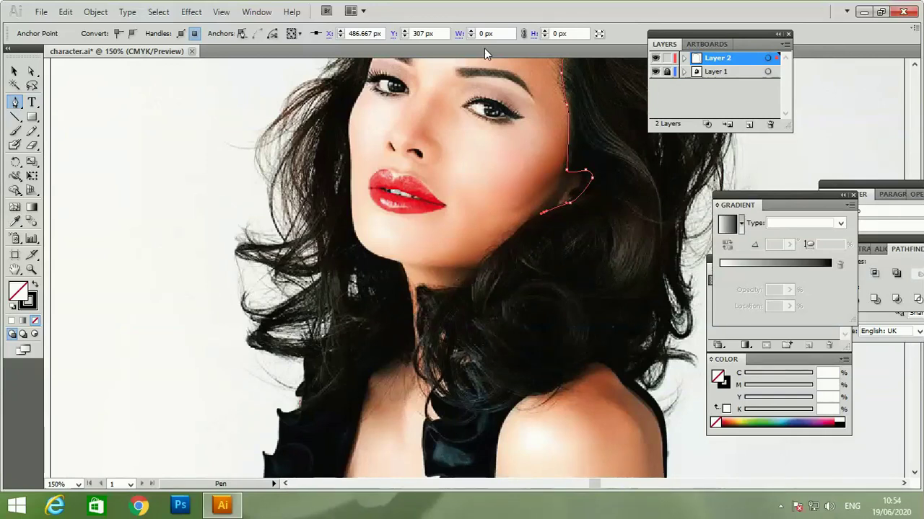
key("ctrl+minus")
key("ctrl+minus")
key("ctrl+minus")
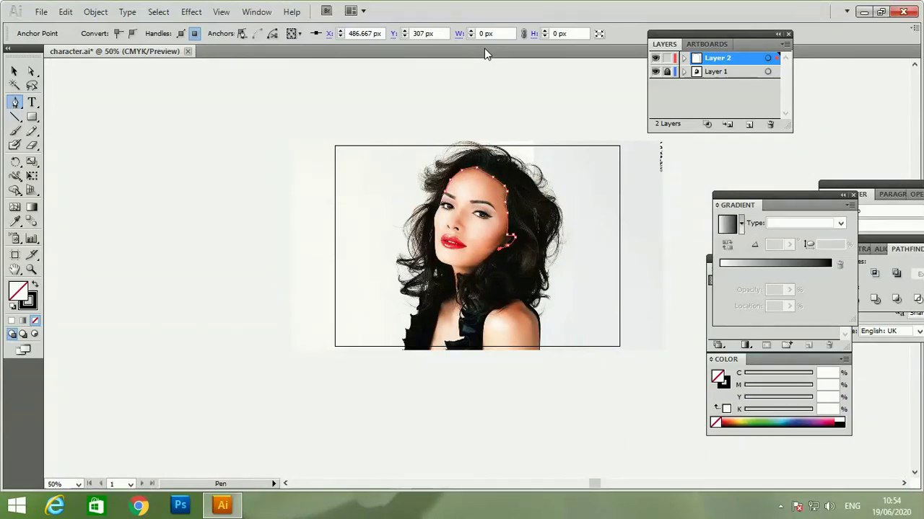
Continue the outline from the jaw down the neck with curved anchors.
left_click_drag(498, 255, 470, 277)
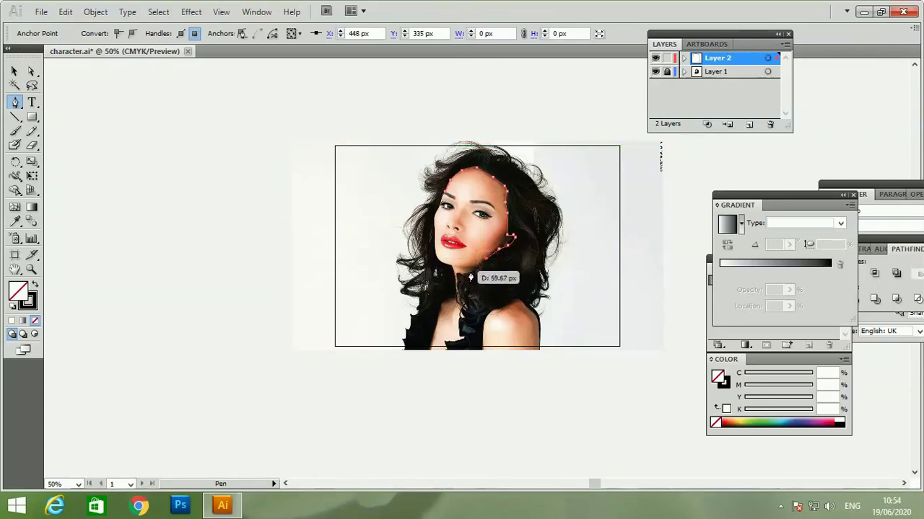
left_click(473, 276, "ctrl")
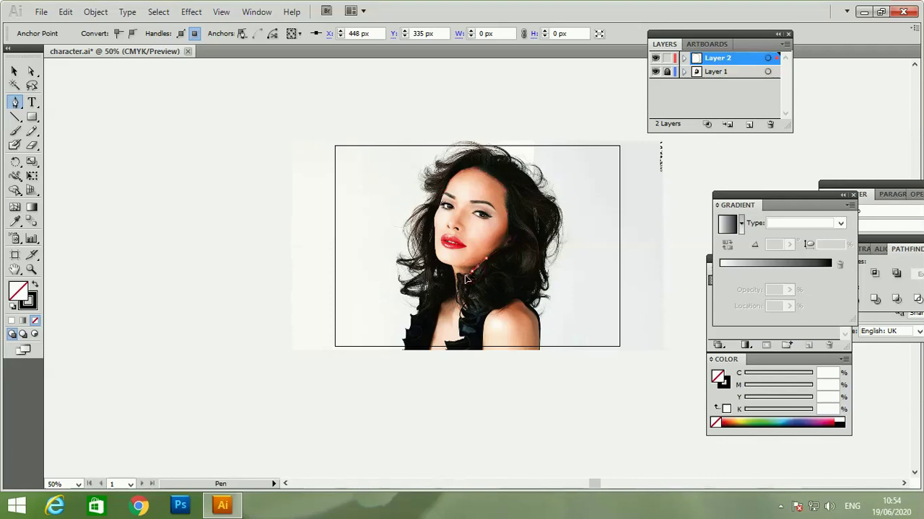
left_click_drag(466, 279, 472, 283)
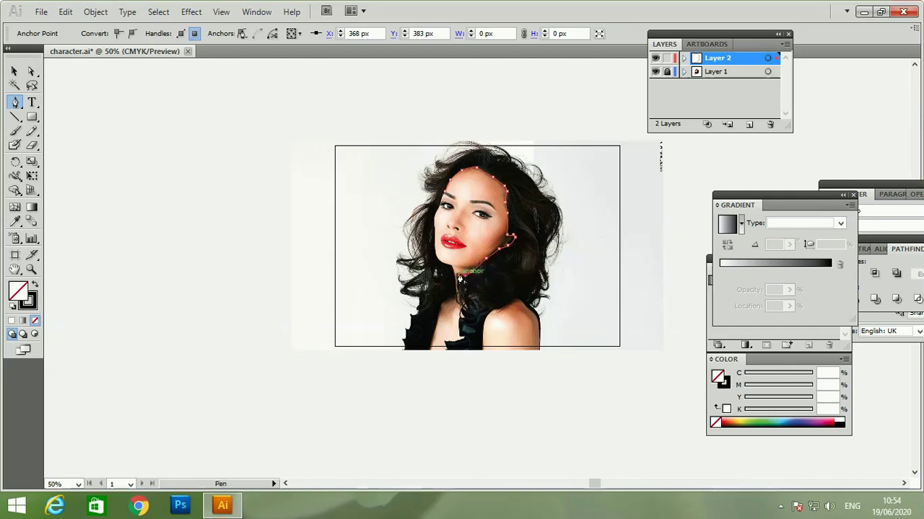
left_click_drag(456, 281, 459, 300)
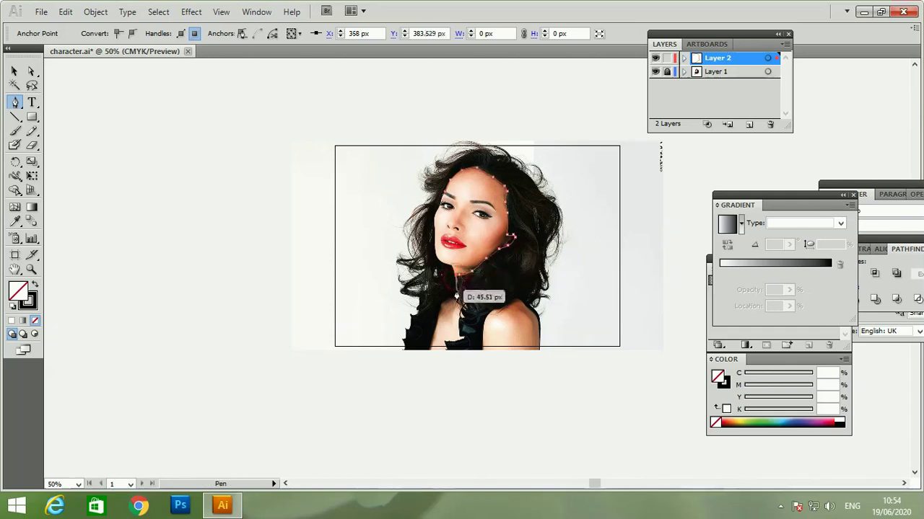
left_click(458, 305)
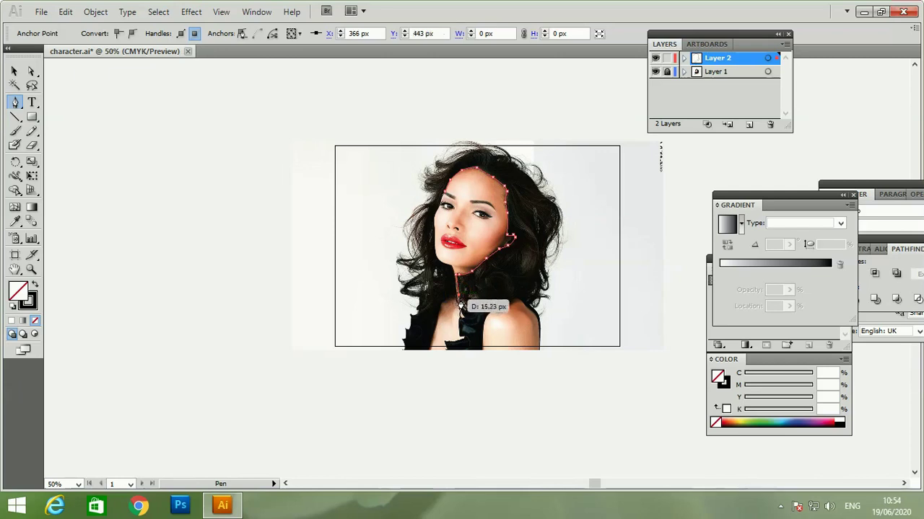
left_click_drag(460, 304, 468, 300)
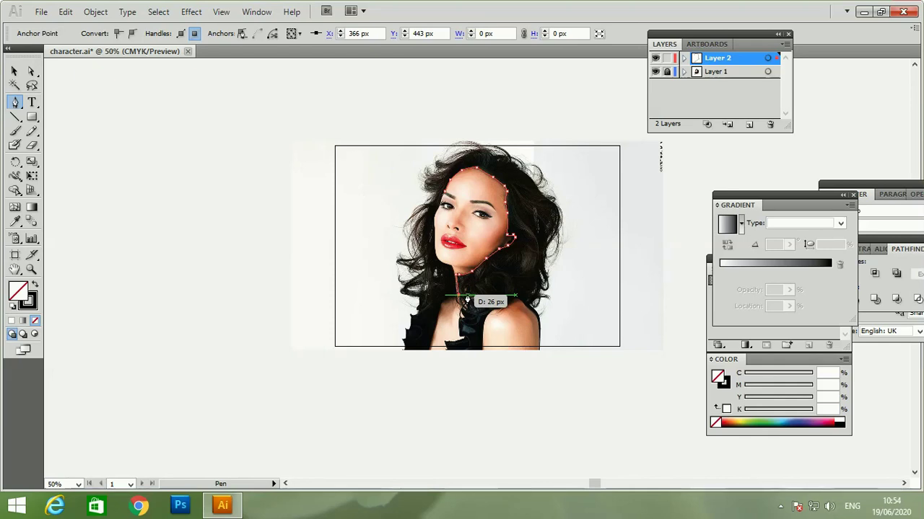
mouse_move(467, 298)
left_mouse_down()
mouse_move(466, 308)
mouse_move(482, 304)
mouse_move(456, 305)
mouse_move(459, 339)
mouse_move(429, 353)
mouse_move(445, 303)
left_mouse_up()
key("ctrl")
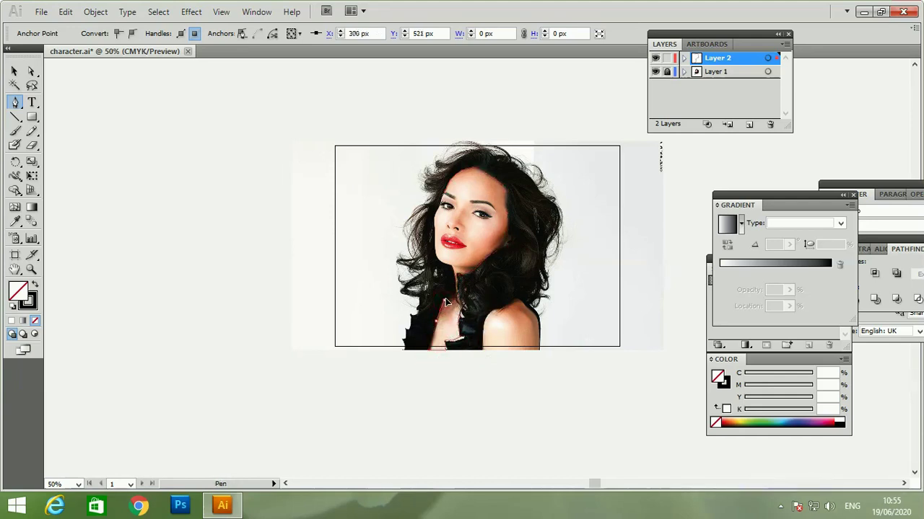
Add curved anchors back up the left side of the neck.
left_click(455, 302)
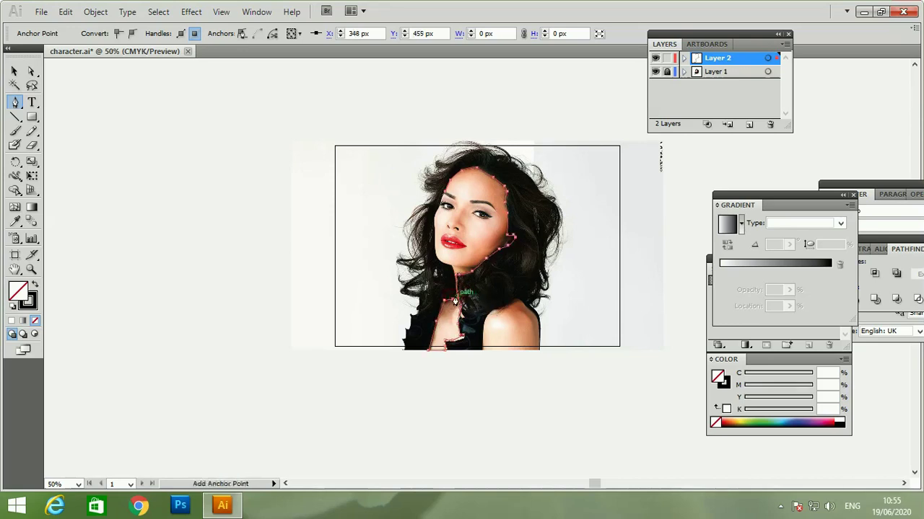
left_click_drag(455, 302, 454, 268)
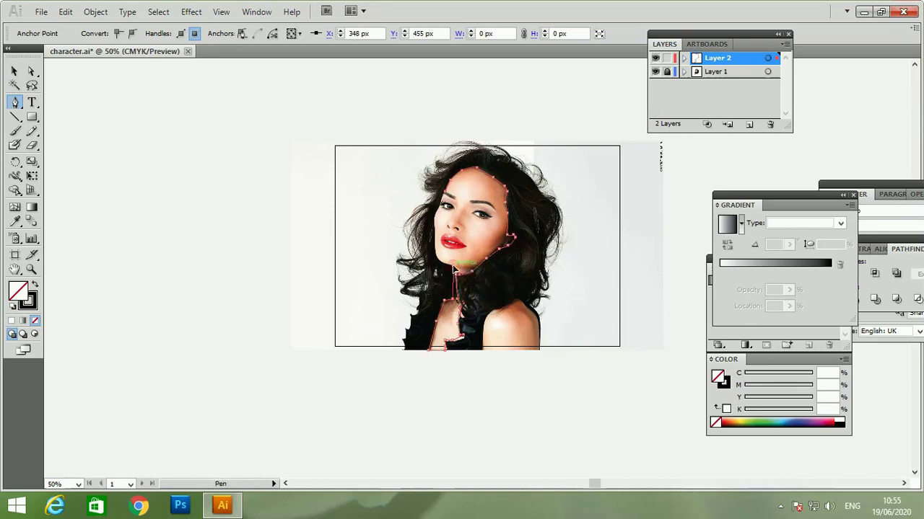
left_click(455, 268)
left_click_drag(451, 275, 437, 262)
Undo the last neck anchors and redraw the neck segment from the shoulder up toward the chin.
key("ctrl+plus")
key("ctrl+plus")
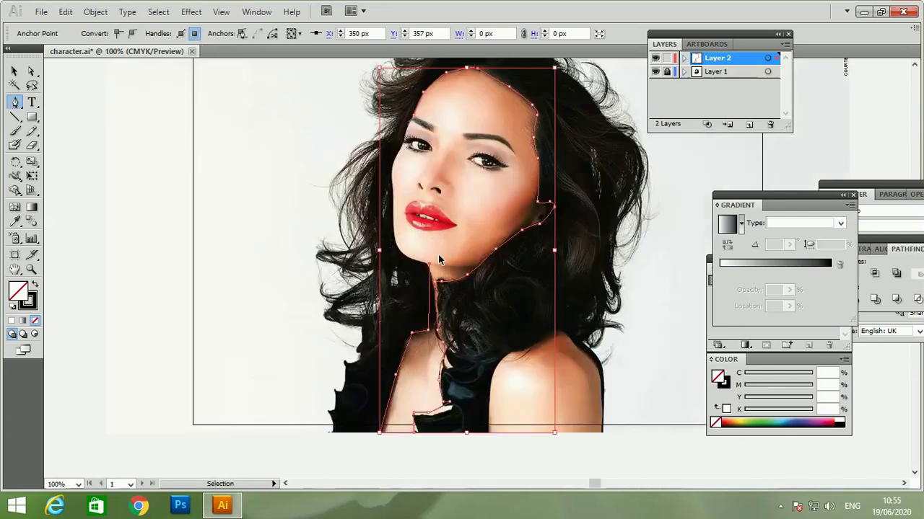
key("ctrl+z")
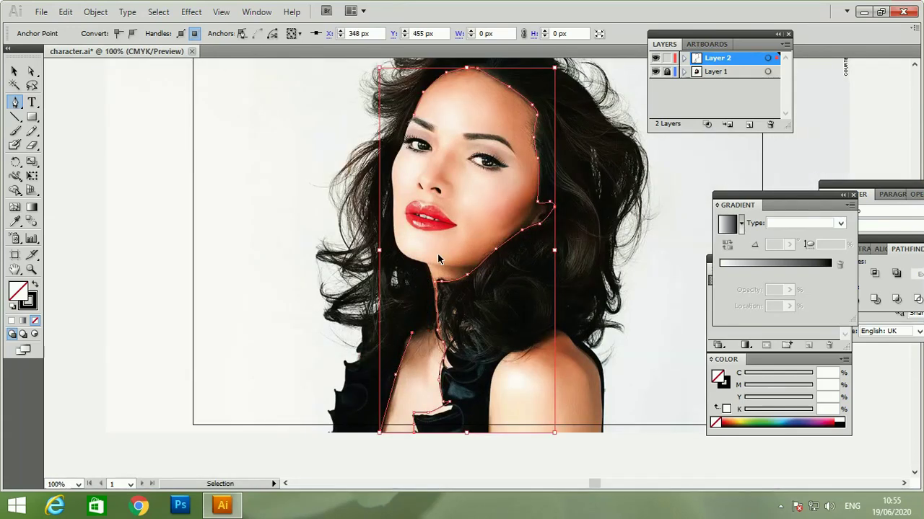
key("ctrl+z")
key("ctrl+z")
key("ctrl+z")
key("ctrl+z")
key("ctrl+z")
key("ctrl+z")
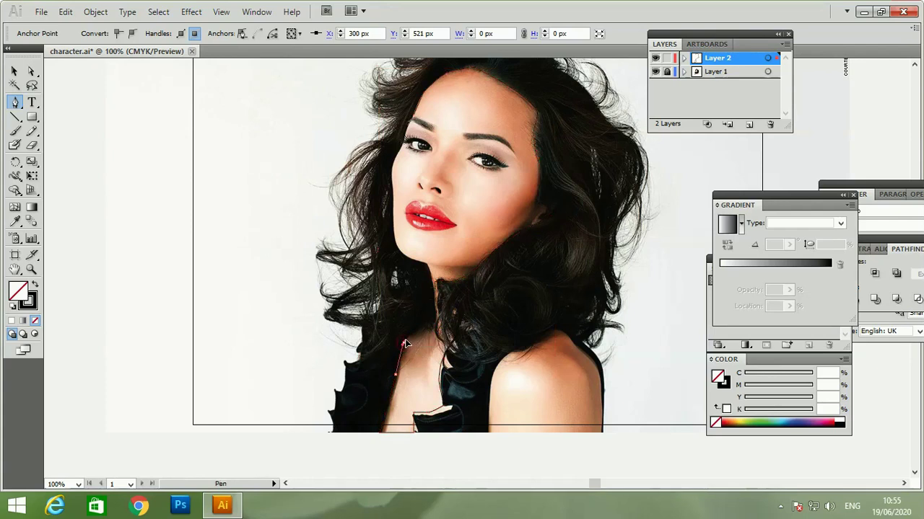
left_click(412, 334)
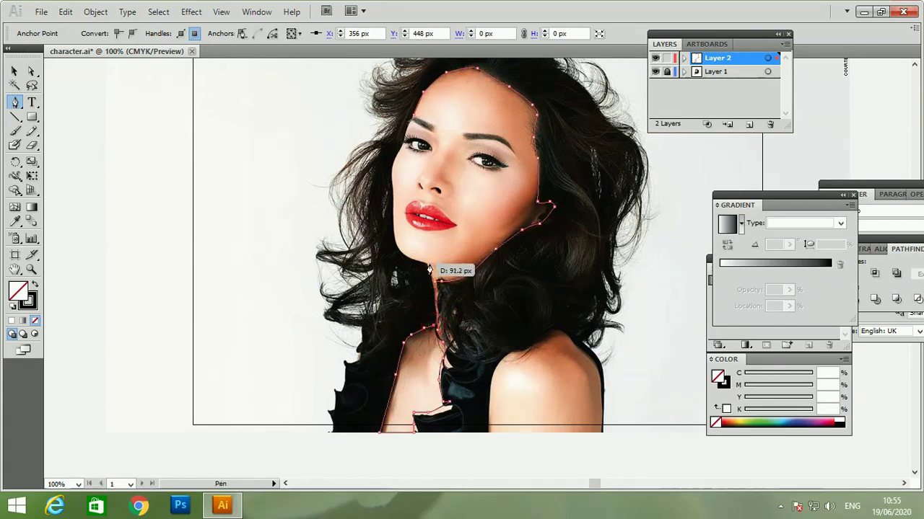
left_click_drag(429, 270, 430, 267)
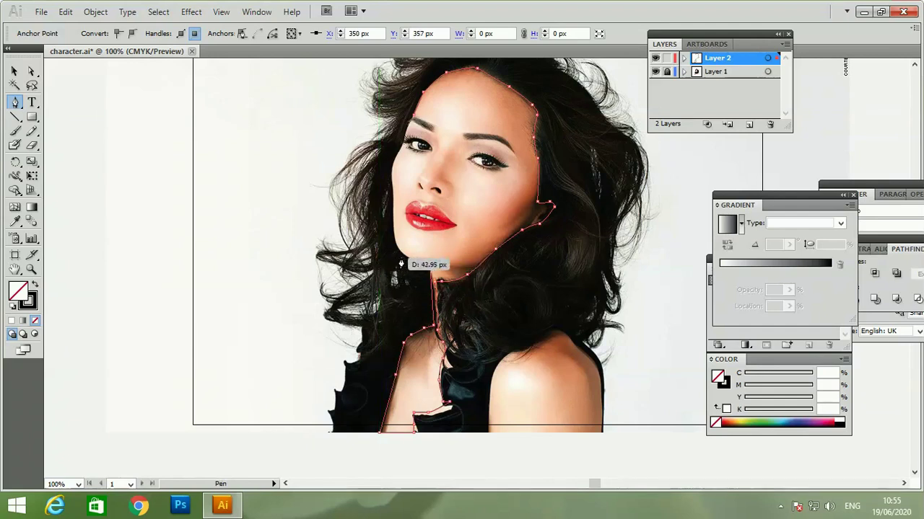
Reshape the chin curve of the face outline by dragging its anchor handles.
left_click(397, 254, "ctrl")
left_click(398, 249, "ctrl")
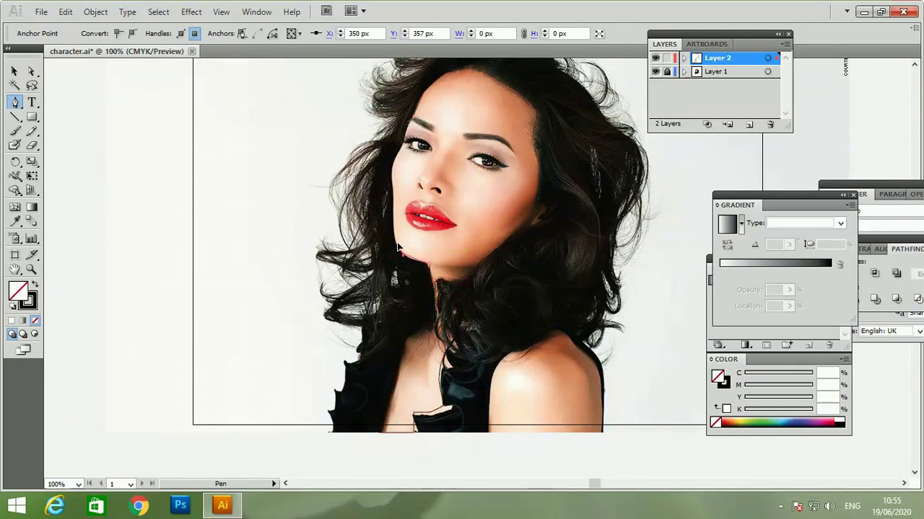
left_click_drag(399, 245, 441, 232)
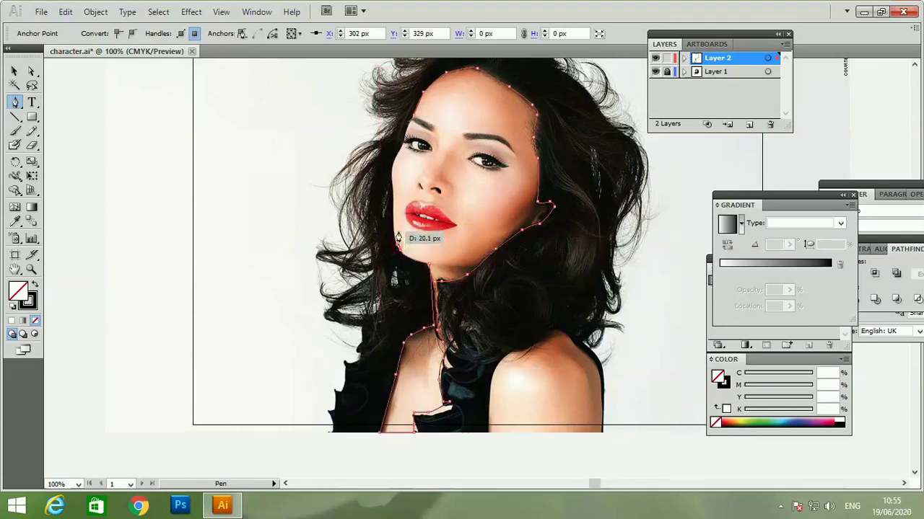
left_click_drag(440, 232, 397, 197)
left_click(393, 184, "ctrl")
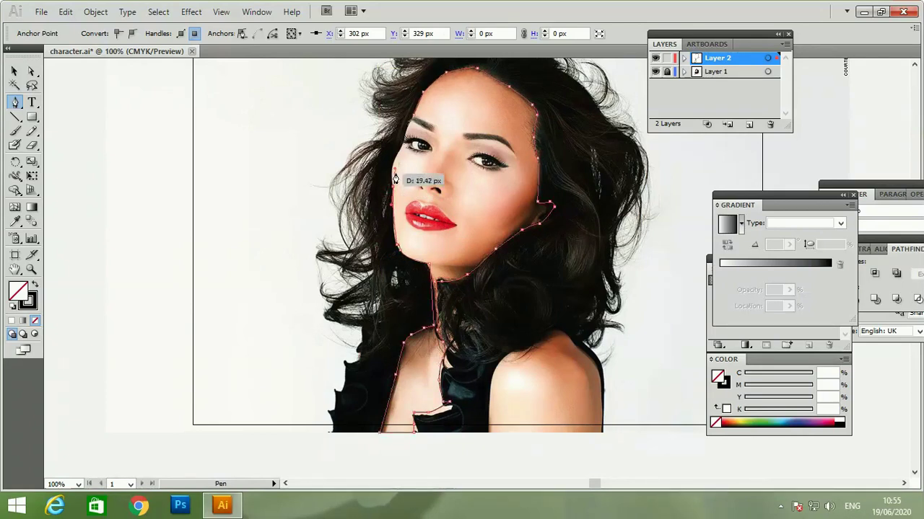
Adjust the left cheek anchors so the outline climbs to the temple and closes.
left_click(394, 184, "ctrl")
left_click_drag(393, 191, 398, 153)
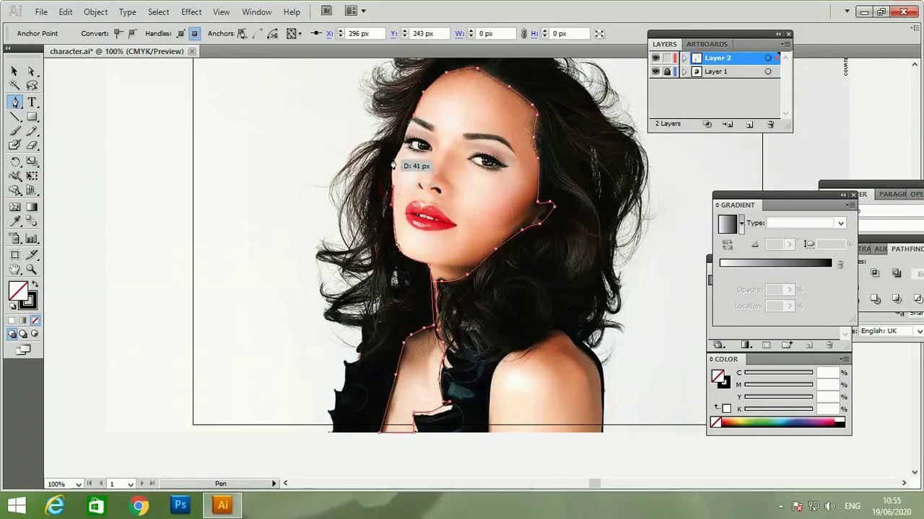
left_click(398, 154, "ctrl")
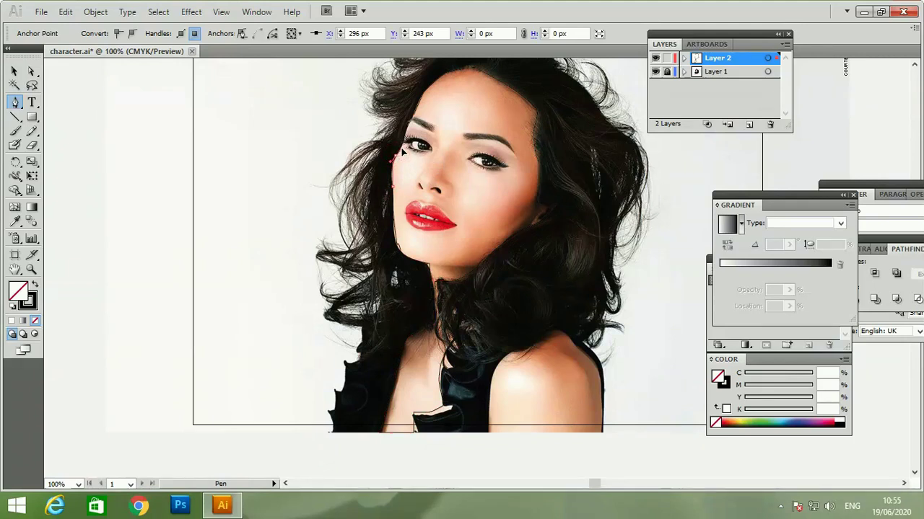
left_click_drag(402, 149, 415, 118)
left_click(408, 136, "ctrl")
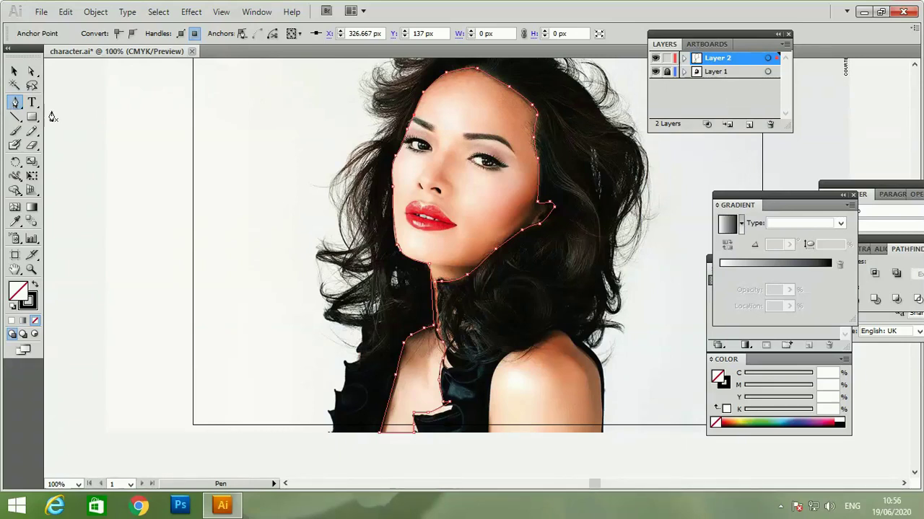
Fill the face with sampled skin, then apply the Skintones swatch C0 M24 Y40 K13.
left_click(14, 222)
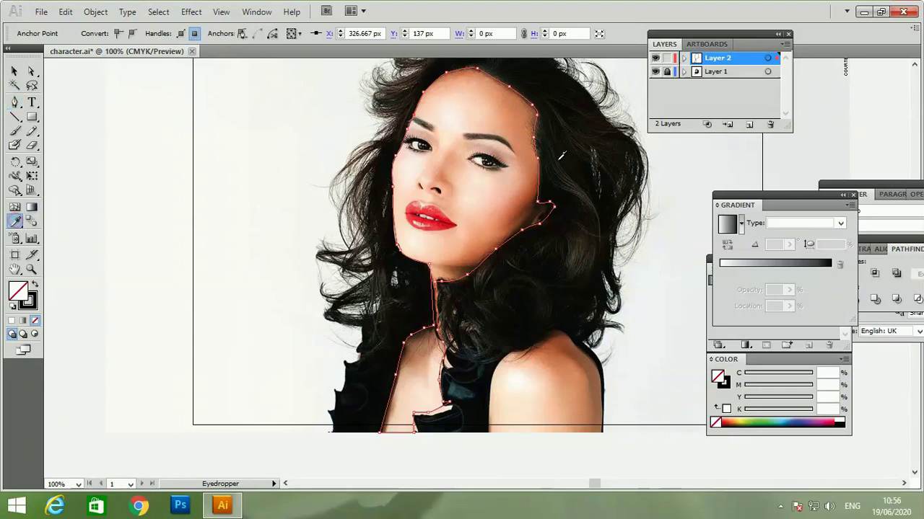
left_click(514, 121)
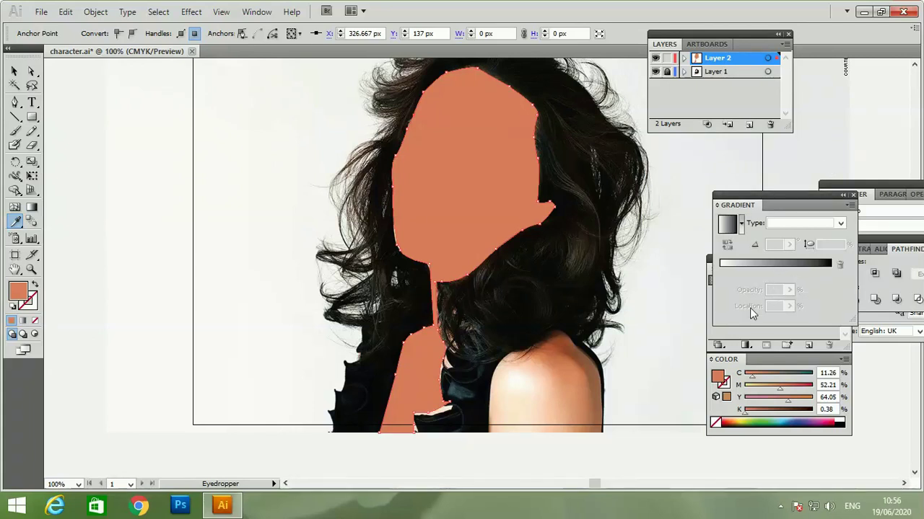
left_click(718, 344)
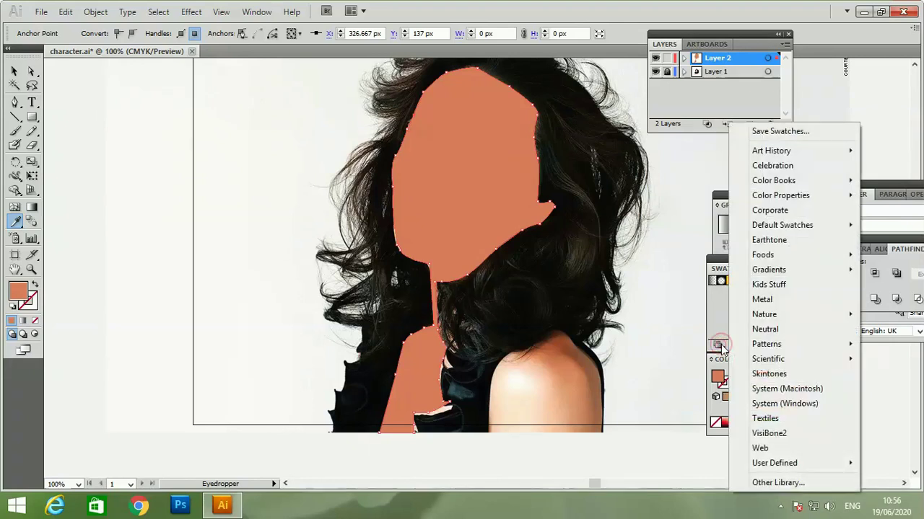
left_click(796, 378)
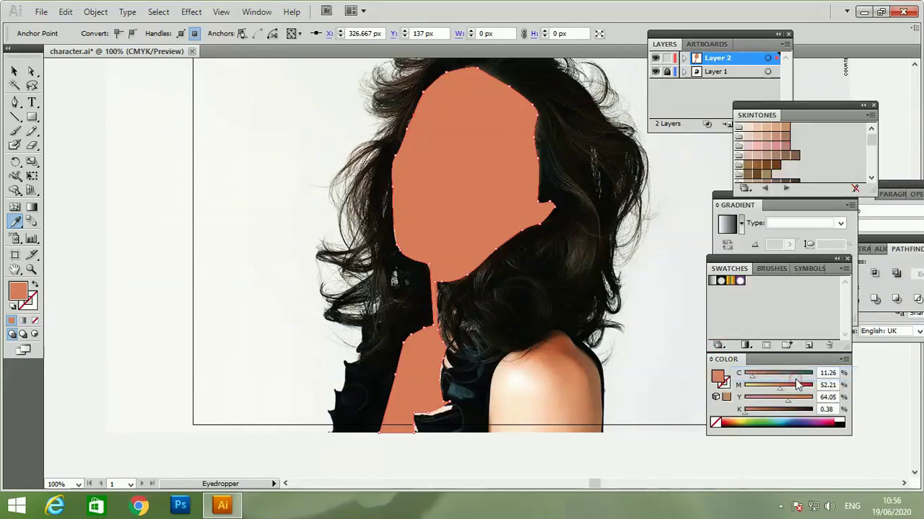
left_click(777, 130)
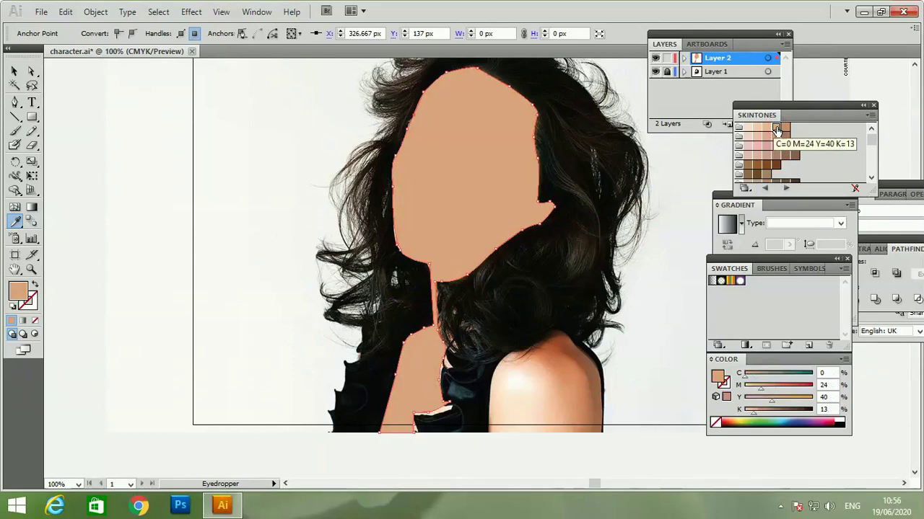
Drag the face shape left off the photo with the Selection tool.
left_click(14, 71)
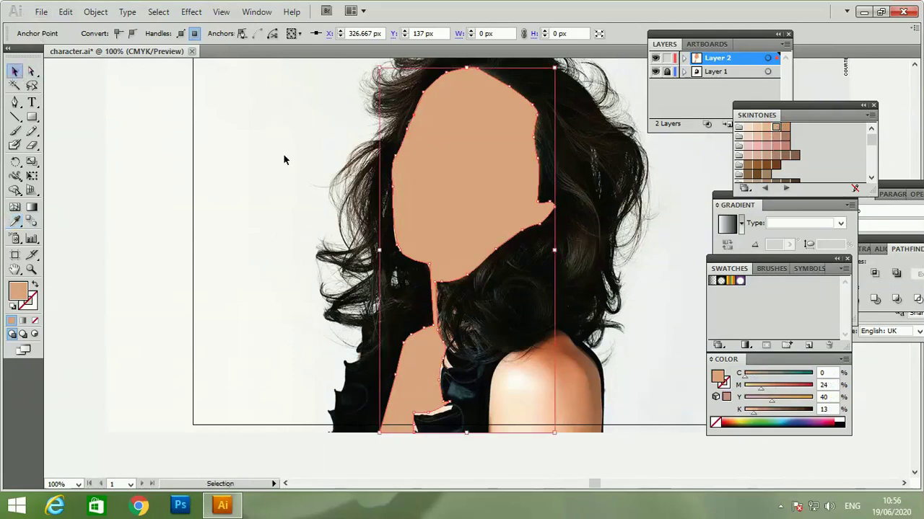
left_click_drag(428, 201, 165, 194)
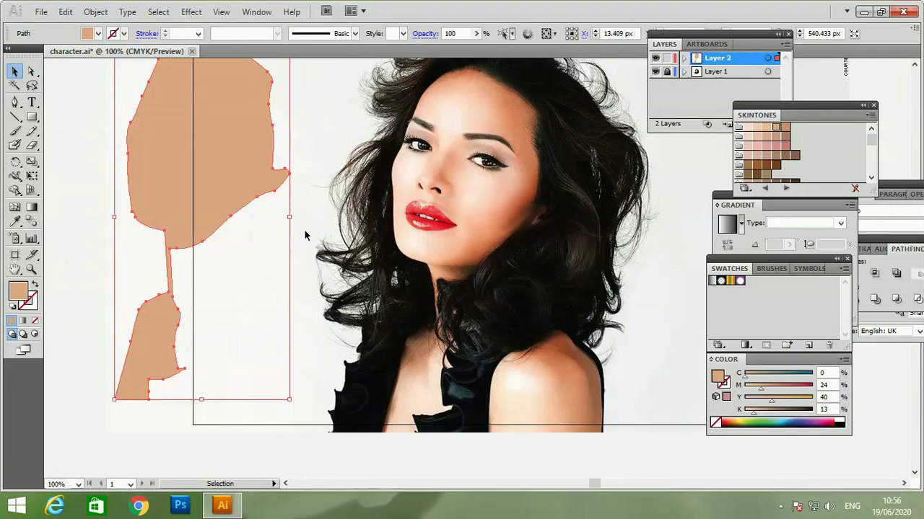
left_click(304, 232)
Attempt to save, dismiss the cannot-save error, and set the shape at the canvas's left edge.
key("ctrl+s")
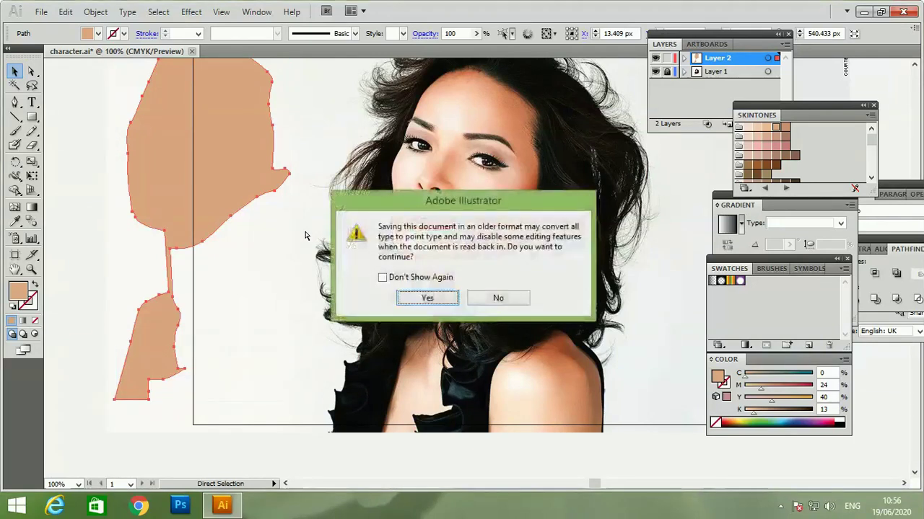
left_click(417, 301)
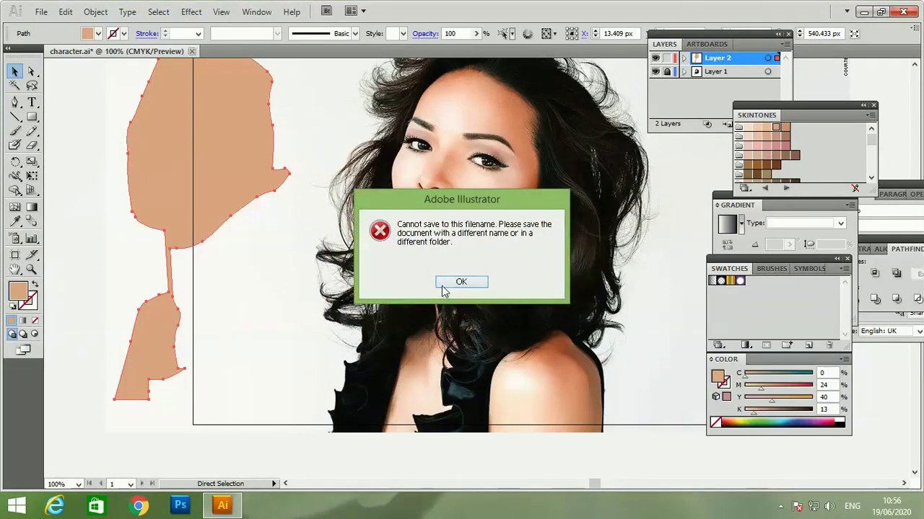
left_click(443, 287)
left_click_drag(104, 189, 103, 186)
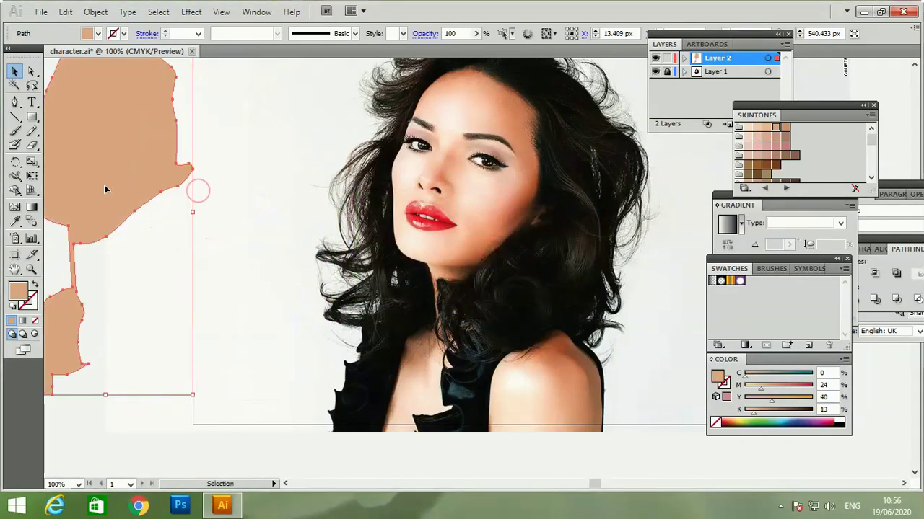
left_click(252, 147)
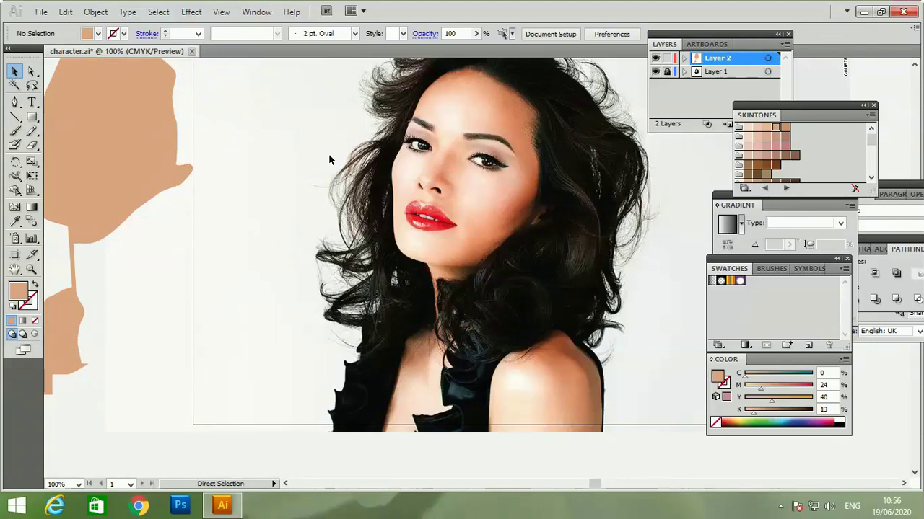
Zoom to 200% on the face, move the Skintones panel aside, and choose the Pen tool.
key("ctrl+equal")
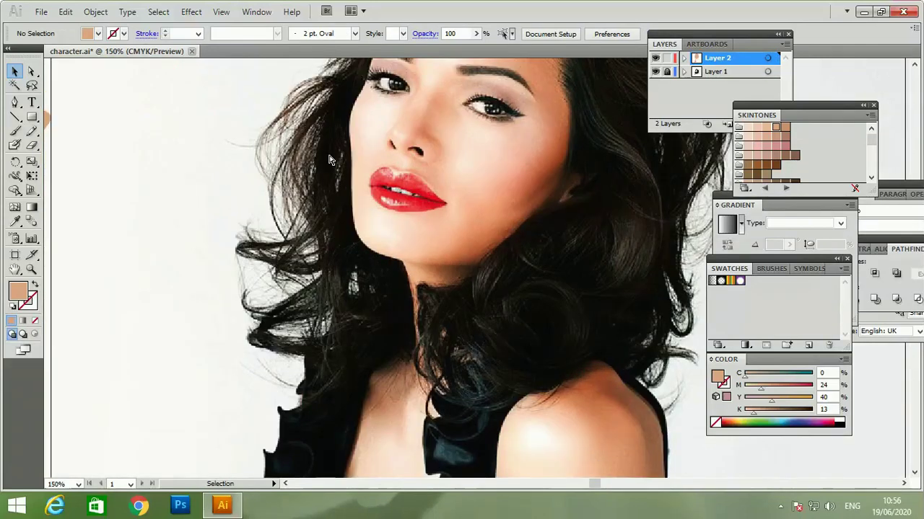
left_click_drag(761, 104, 817, 136)
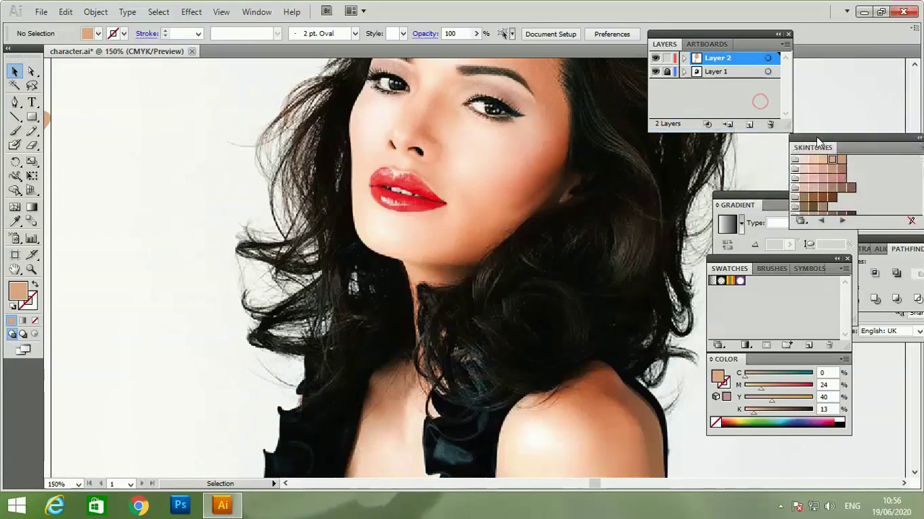
left_click(914, 66)
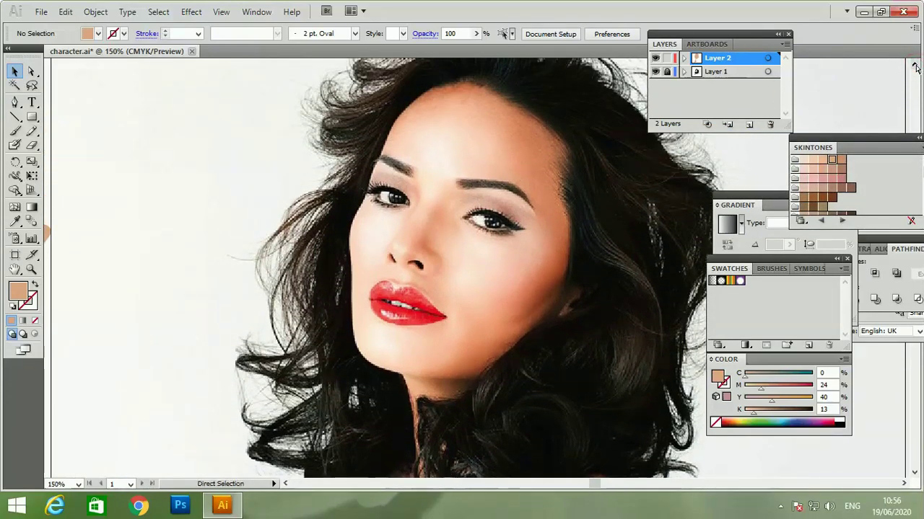
key("ctrl+plus")
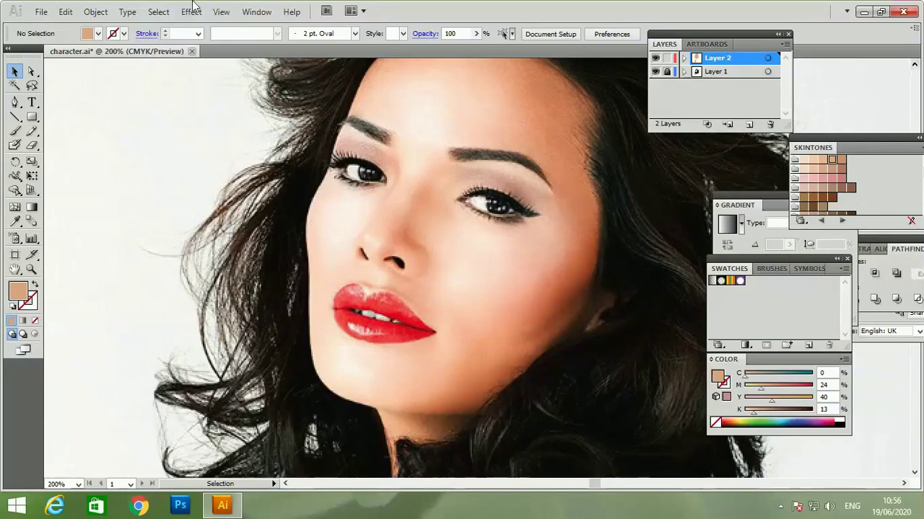
left_click(15, 102)
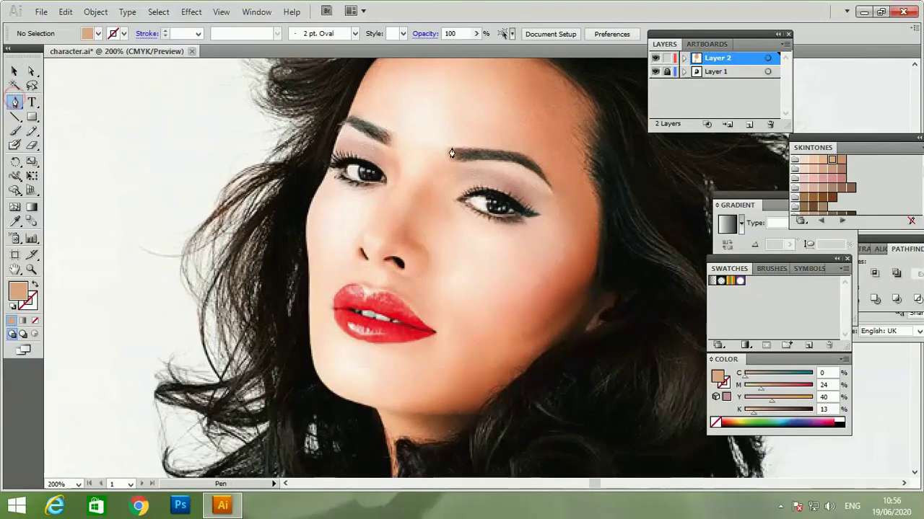
Trace the right eyebrow as a closed unfilled path at 300% zoom.
mouse_move(453, 155)
left_mouse_down()
mouse_move(515, 158)
mouse_move(552, 186)
left_mouse_up()
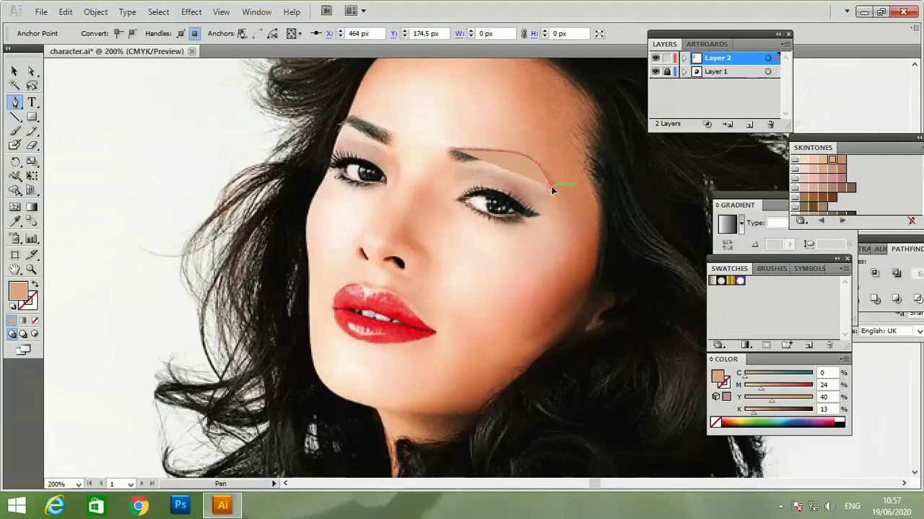
left_click(34, 286)
left_click(13, 306)
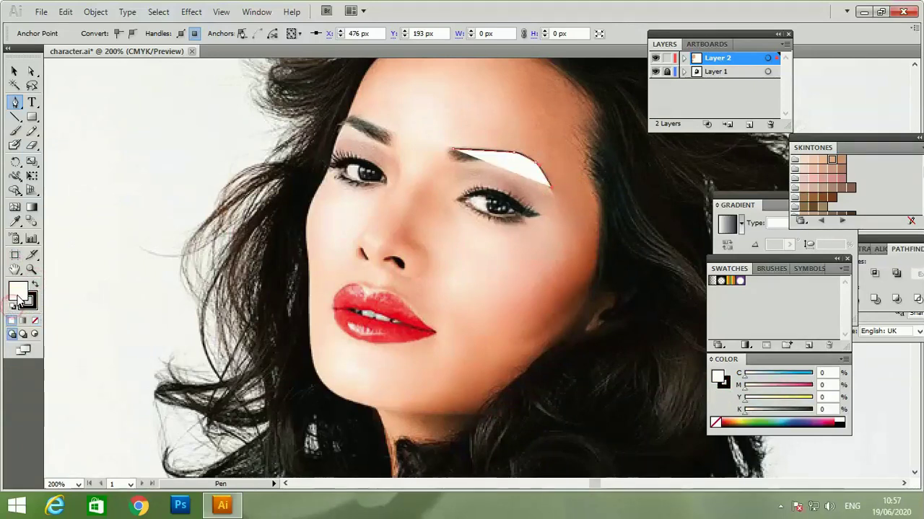
left_click(35, 320)
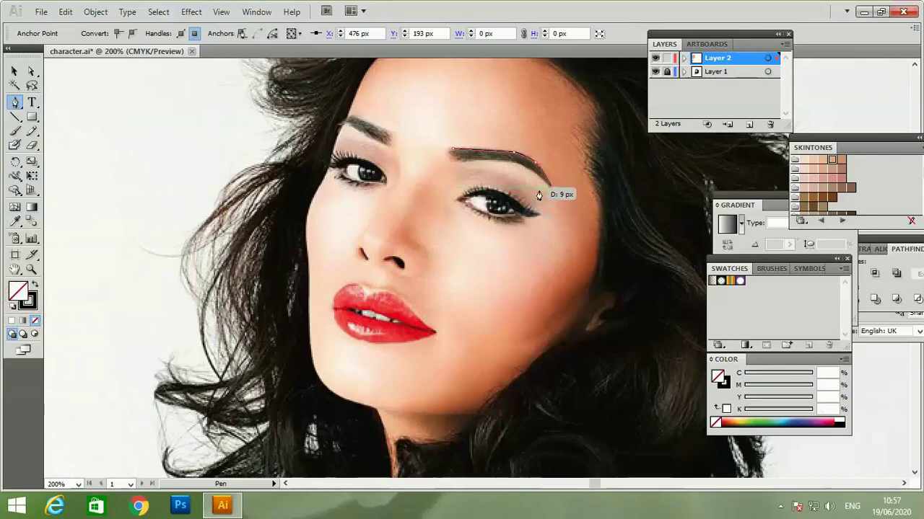
key("ctrl+plus")
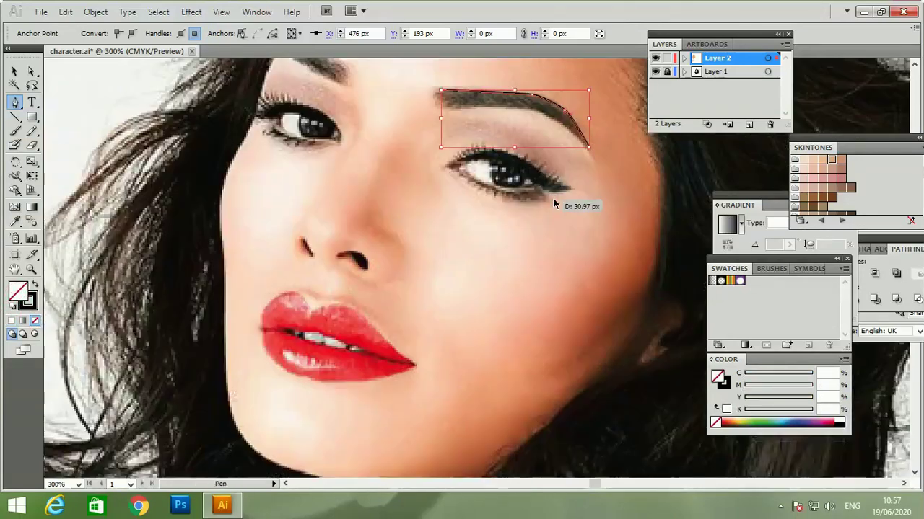
left_click(590, 154)
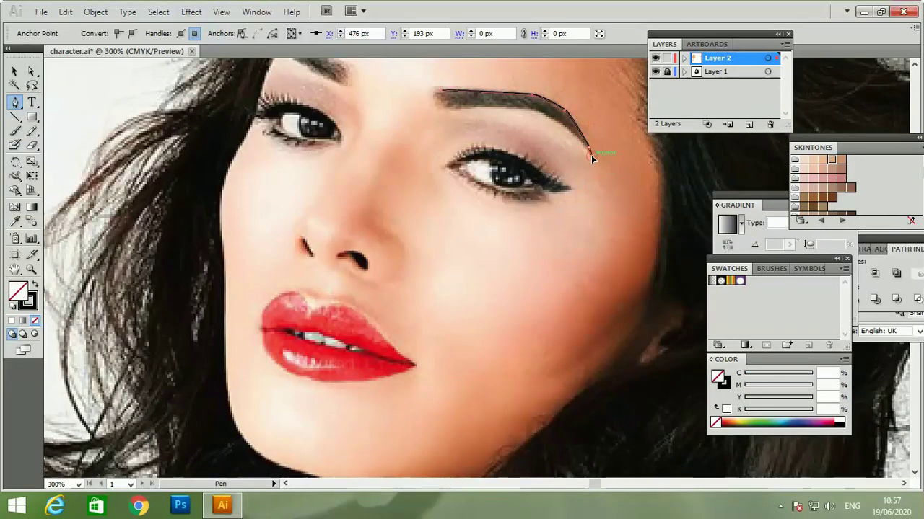
mouse_move(590, 156)
left_mouse_down()
mouse_move(526, 111)
mouse_move(448, 116)
mouse_move(441, 96)
left_mouse_up()
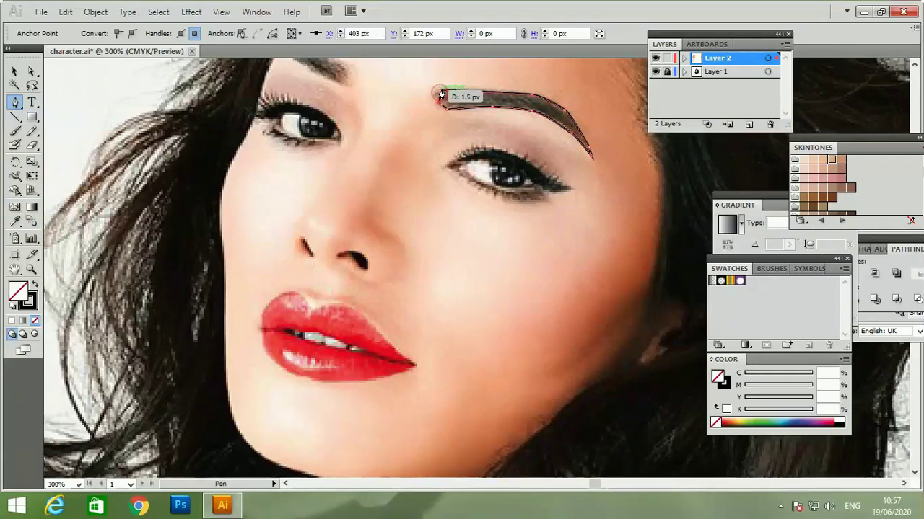
Fill the eyebrow solid black at 150% zoom and deselect it.
key("ctrl")
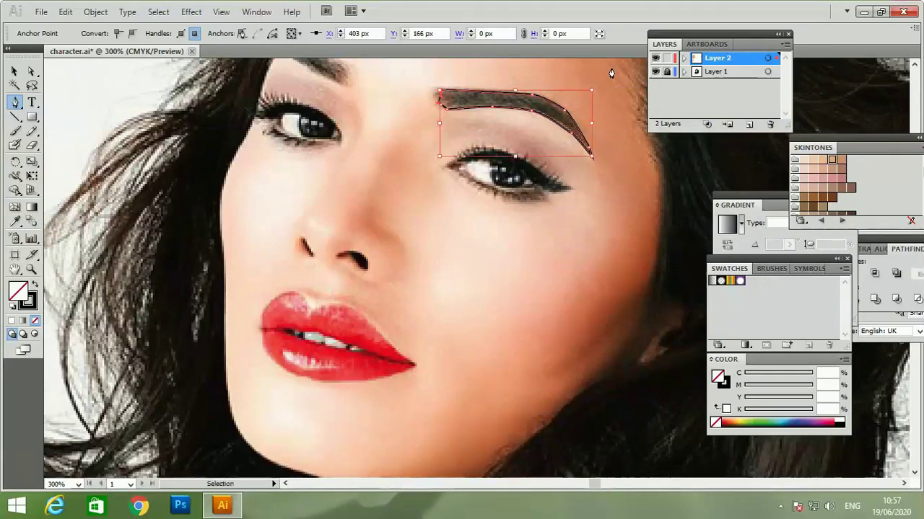
key("ctrl+minus")
key("ctrl+minus")
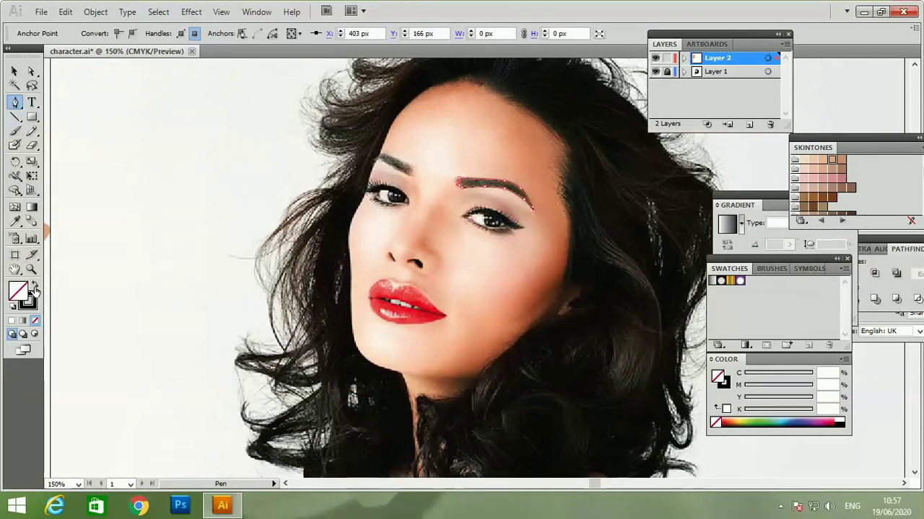
left_click(34, 286)
left_click(14, 71)
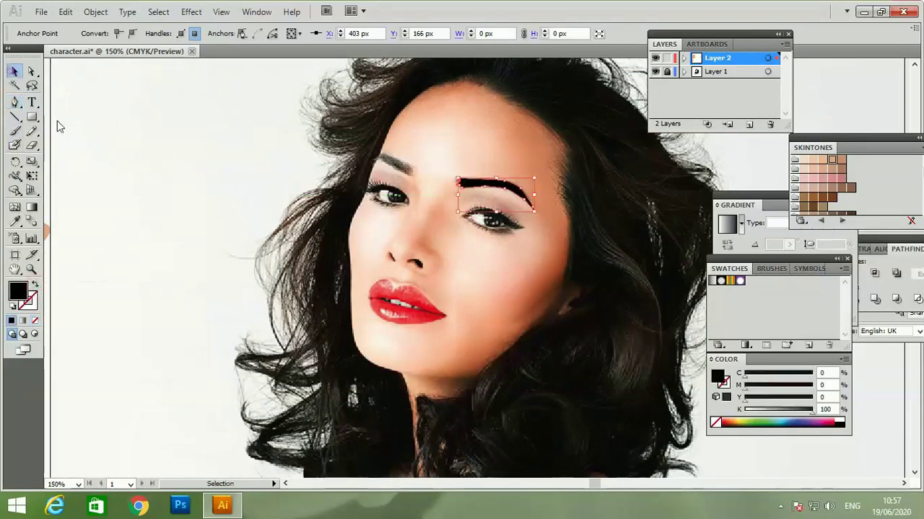
left_click(109, 152)
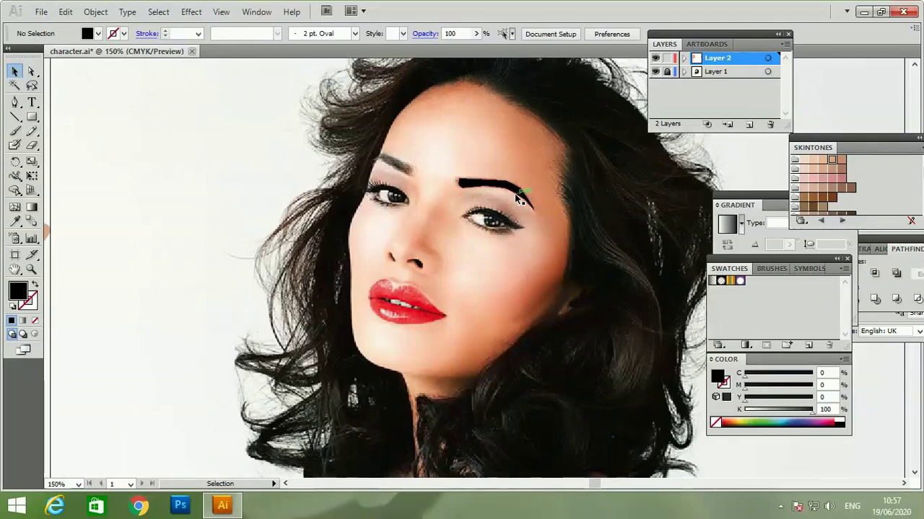
Trace the left eyebrow at 200% zoom as a closed black-filled Pen path.
key("ctrl+minus")
key("ctrl+minus")
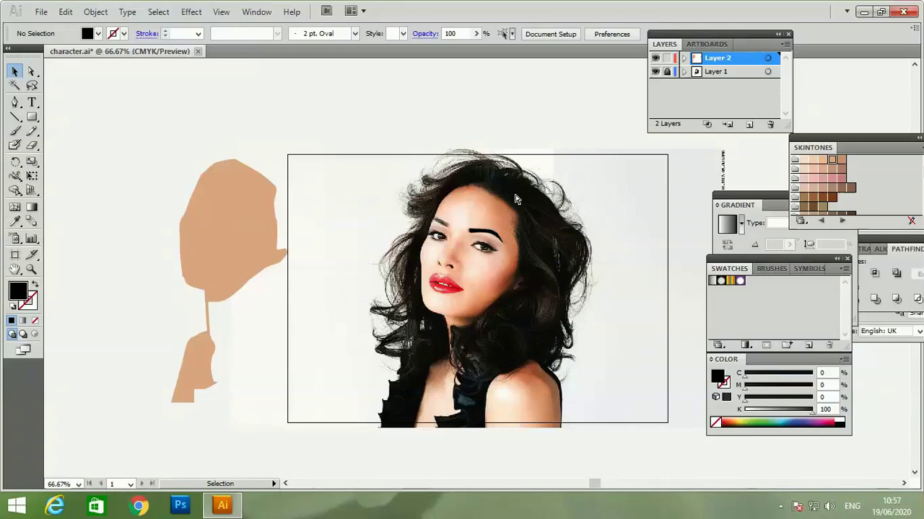
key("ctrl")
key("ctrl+plus")
key("ctrl+plus")
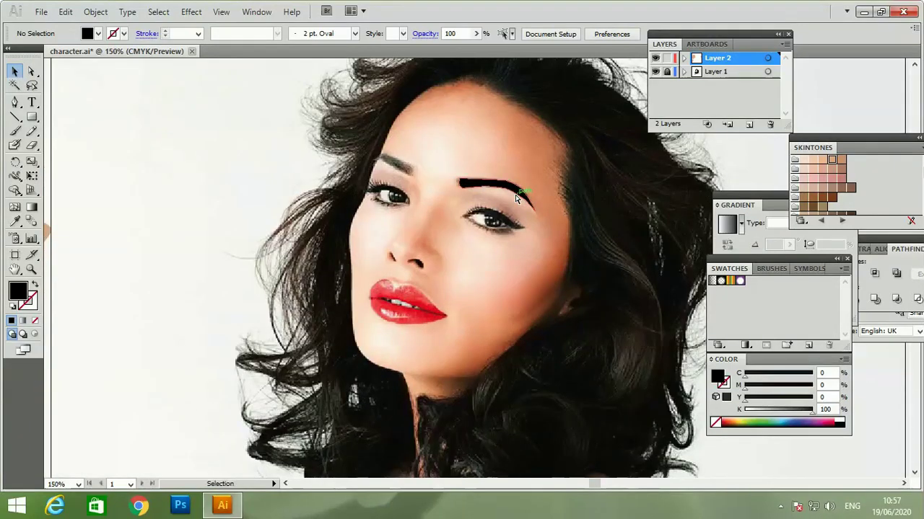
left_click(13, 102)
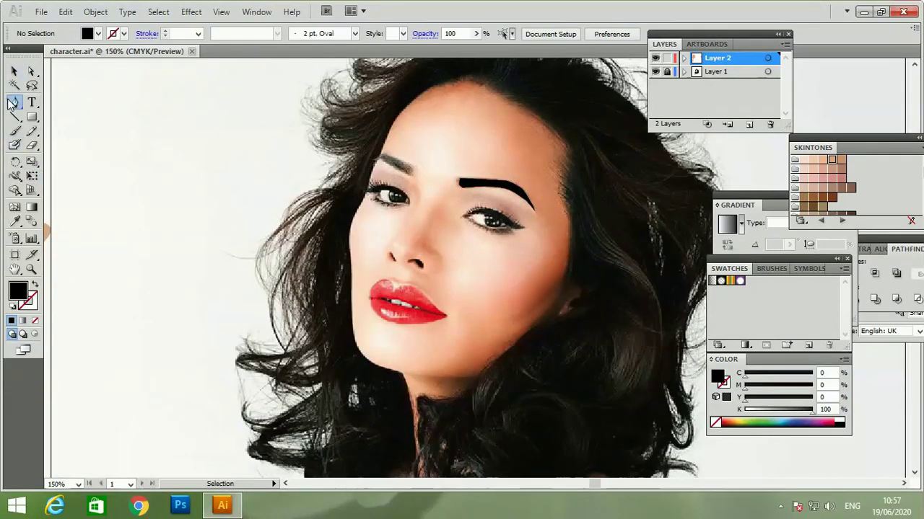
key("ctrl+plus")
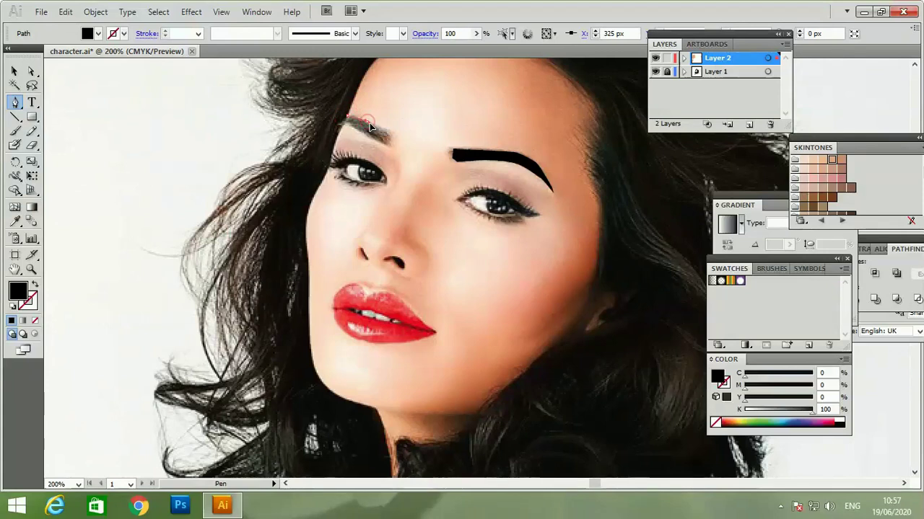
mouse_move(347, 119)
left_mouse_down()
mouse_move(384, 135)
mouse_move(391, 151)
mouse_move(345, 122)
mouse_move(354, 117)
left_mouse_up()
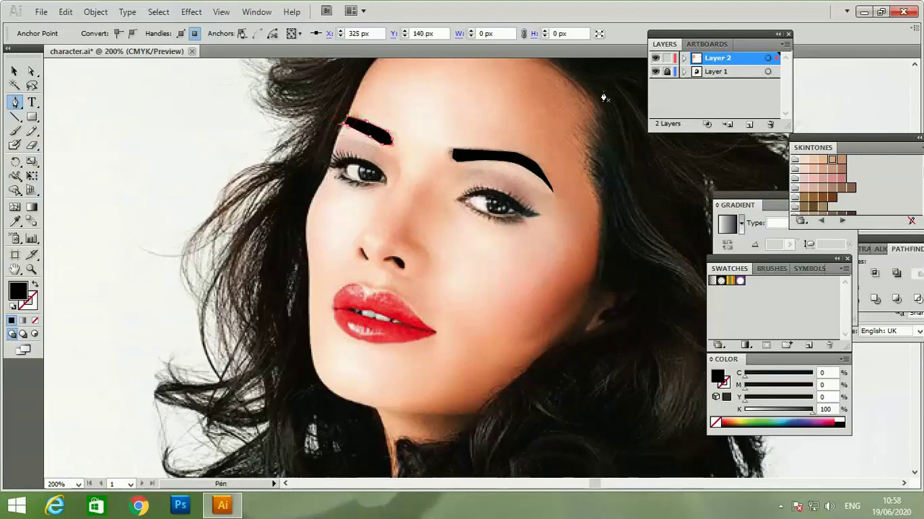
key("ctrl")
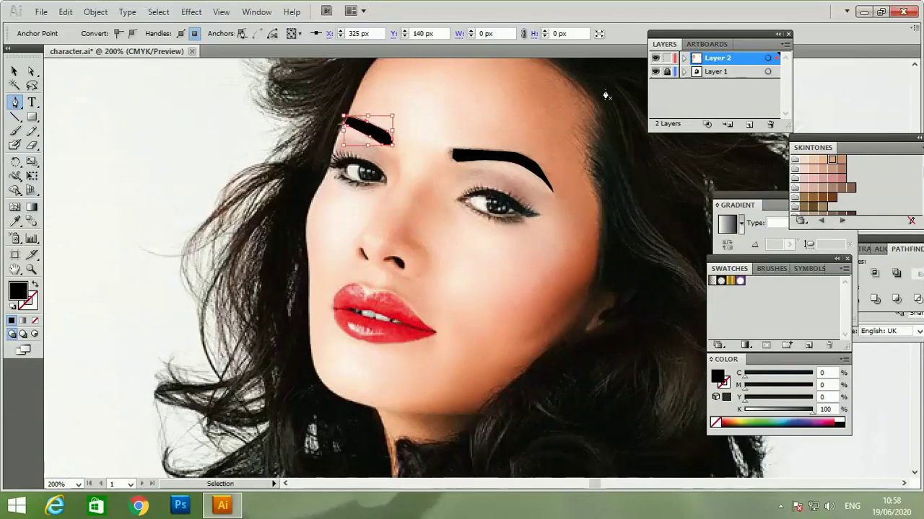
key("ctrl+minus")
key("ctrl+minus")
key("ctrl+minus")
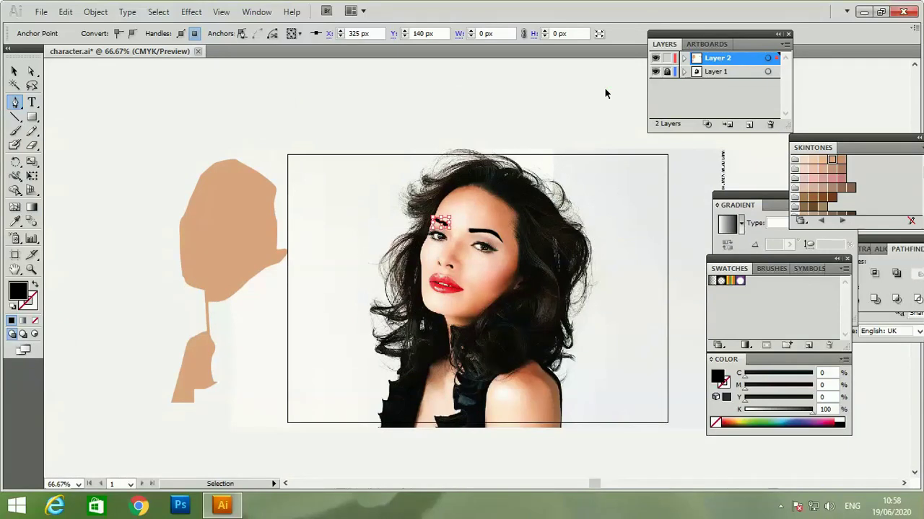
key("ctrl+plus")
key("ctrl+plus")
key("ctrl+plus")
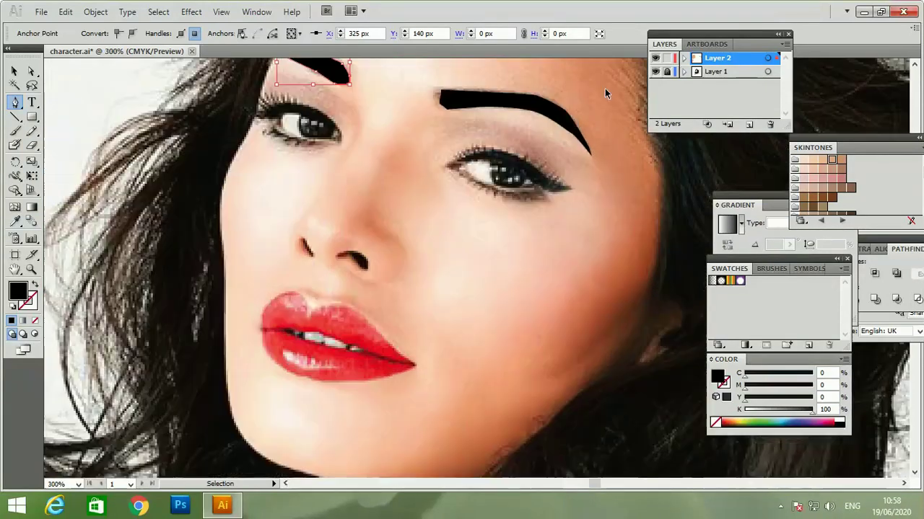
key("ctrl+plus")
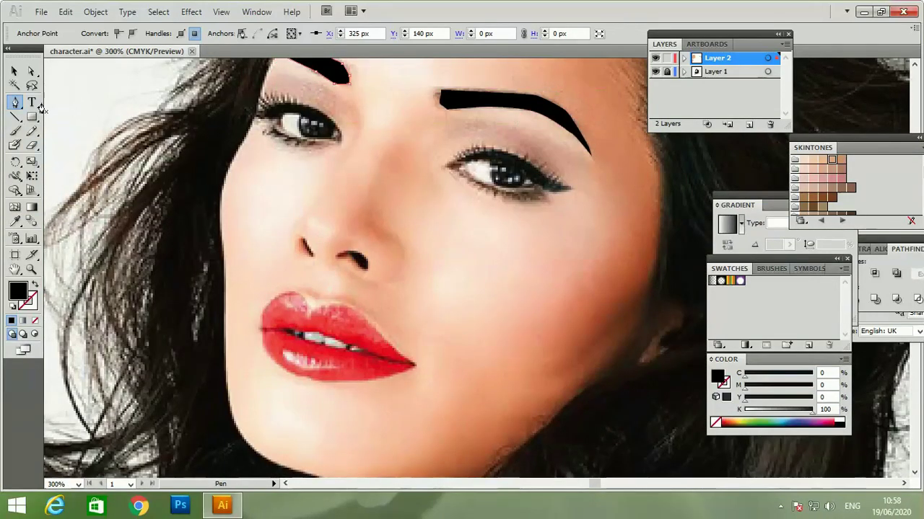
Trace a stroke-only black outline around the right eye, closing it at the inner corner.
left_click(34, 286)
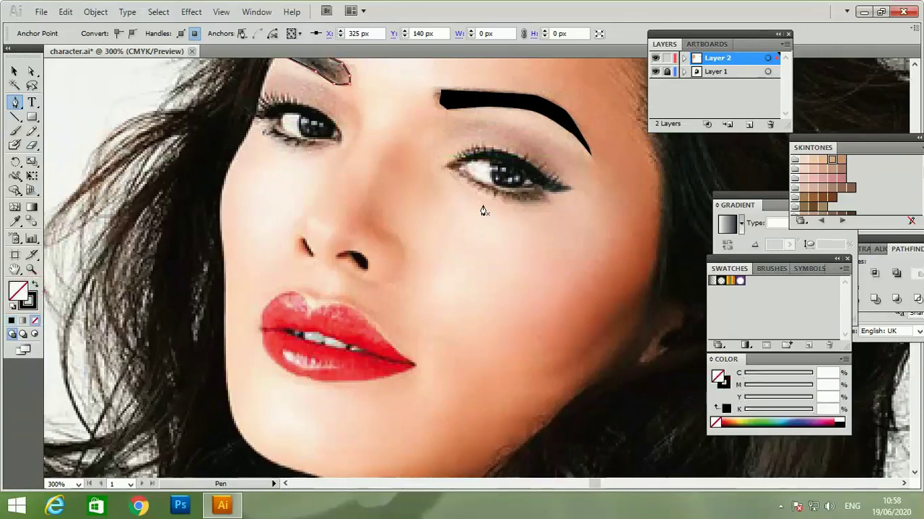
mouse_move(506, 165)
left_mouse_down()
mouse_move(552, 176)
mouse_move(505, 185)
left_mouse_up()
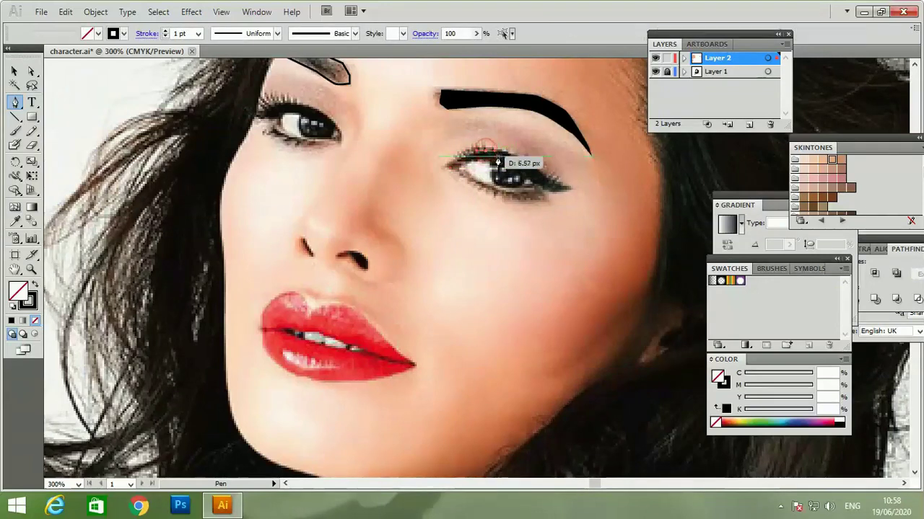
left_click(455, 173, "ctrl")
left_click(451, 169)
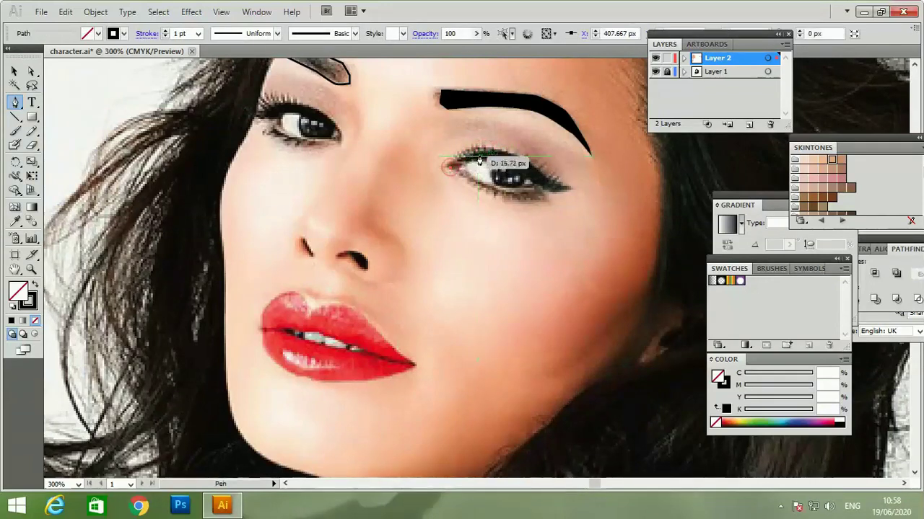
mouse_move(501, 154)
left_mouse_down()
mouse_move(542, 166)
mouse_move(526, 172)
mouse_move(564, 189)
mouse_move(536, 205)
mouse_move(479, 193)
left_mouse_up()
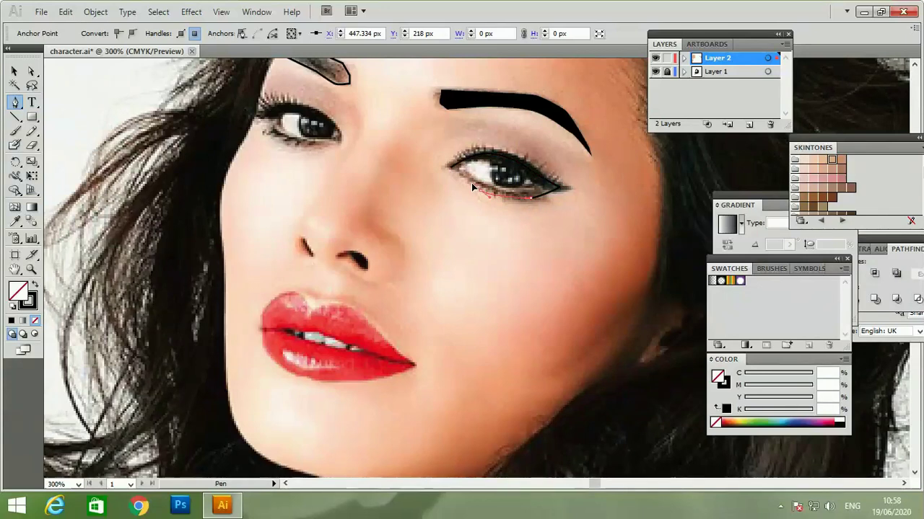
left_click_drag(462, 189, 453, 173)
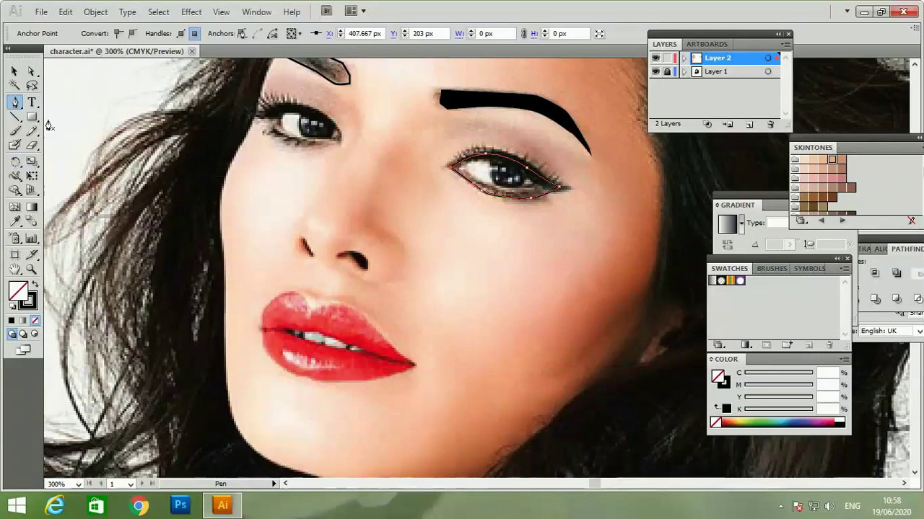
Convert two eye-outline anchors to sharp corners and nudge the lower-lid anchor.
left_click(32, 71)
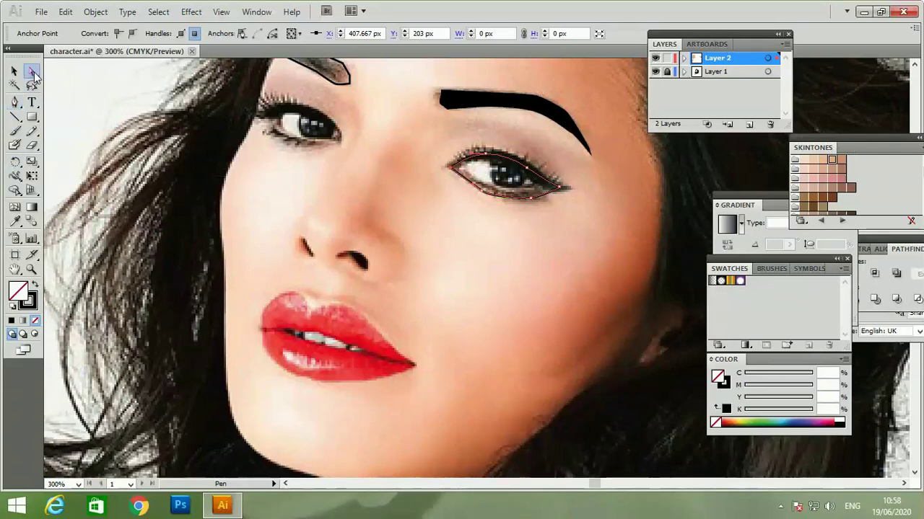
left_click(485, 193)
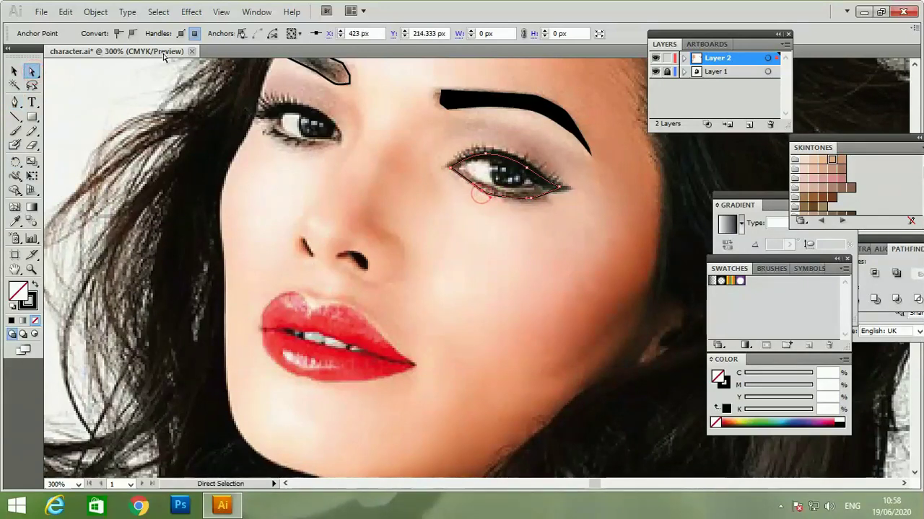
left_click(537, 198)
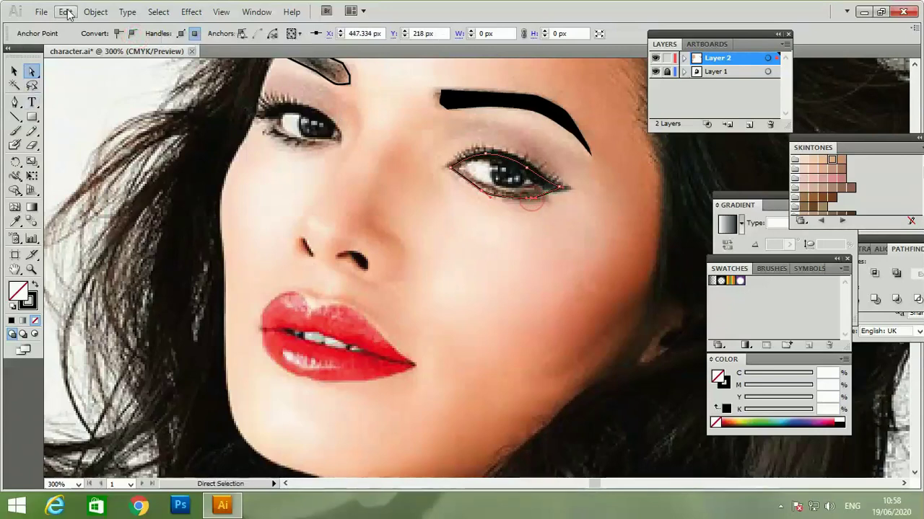
left_click(132, 37)
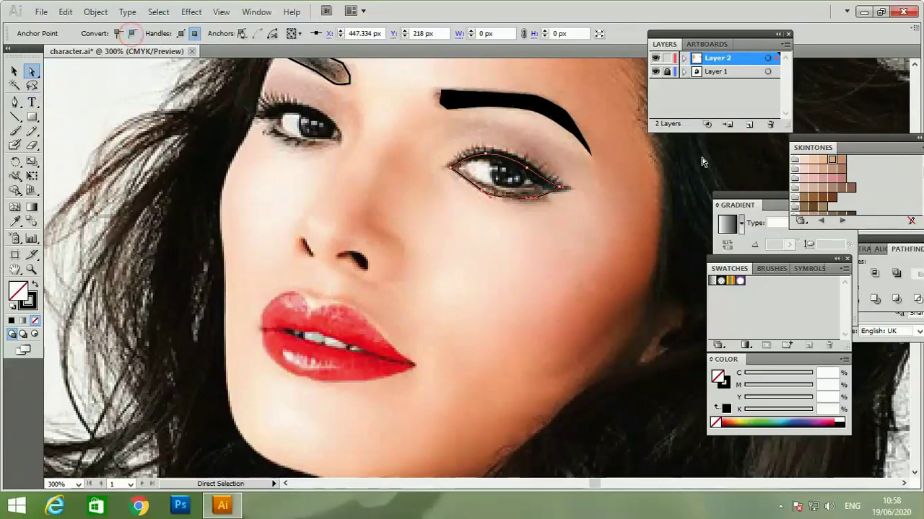
left_click(606, 246)
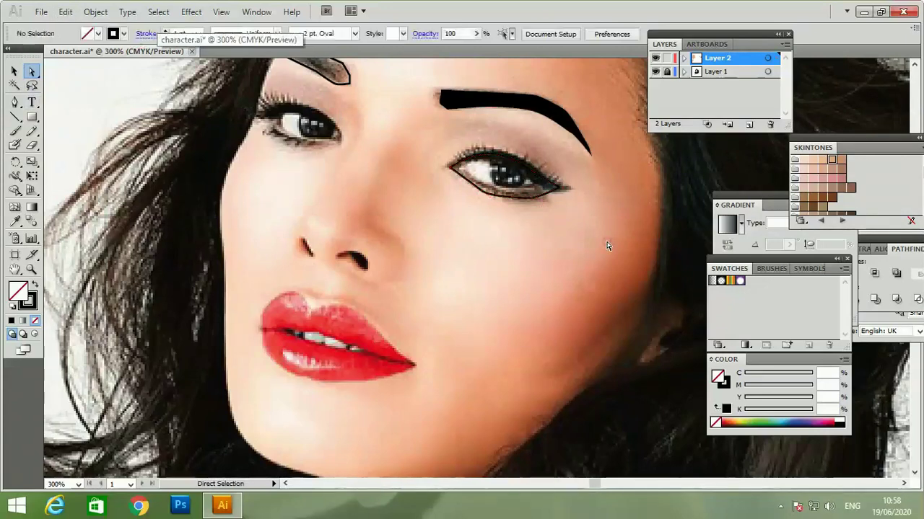
left_click(483, 193)
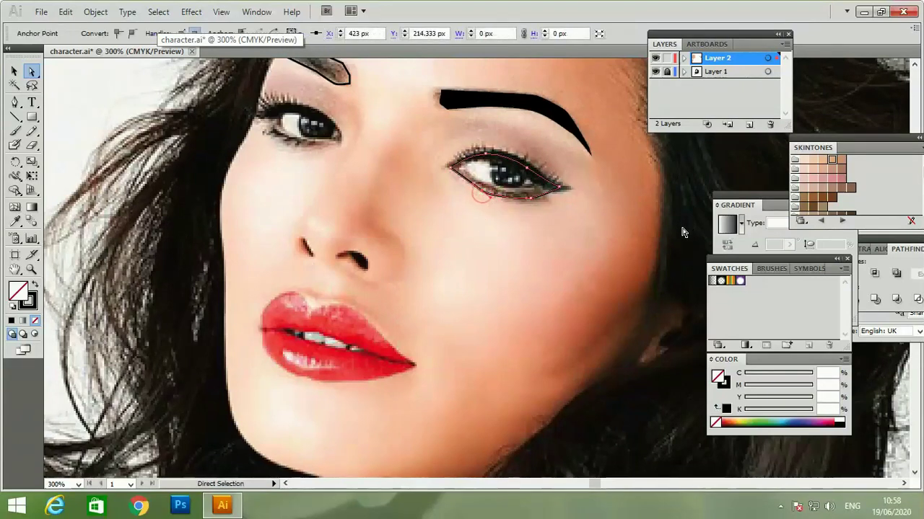
key("Down")
key("Down")
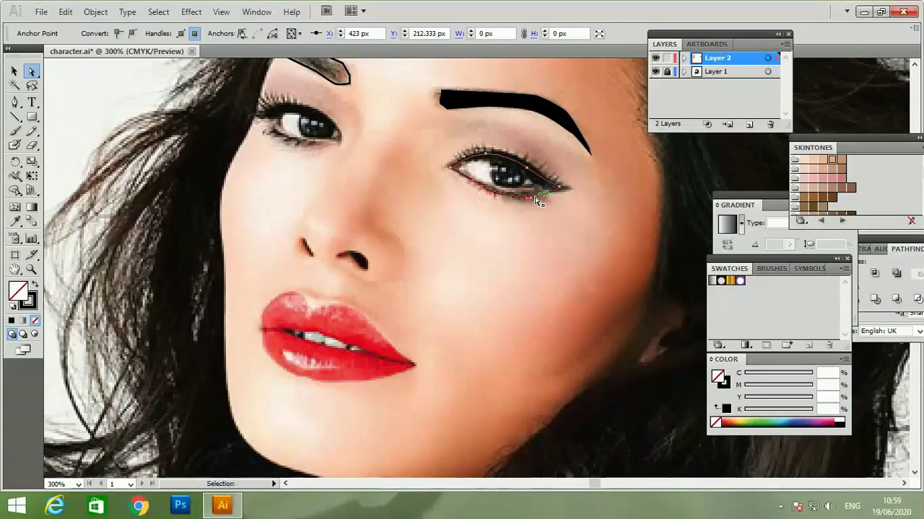
left_click(606, 248)
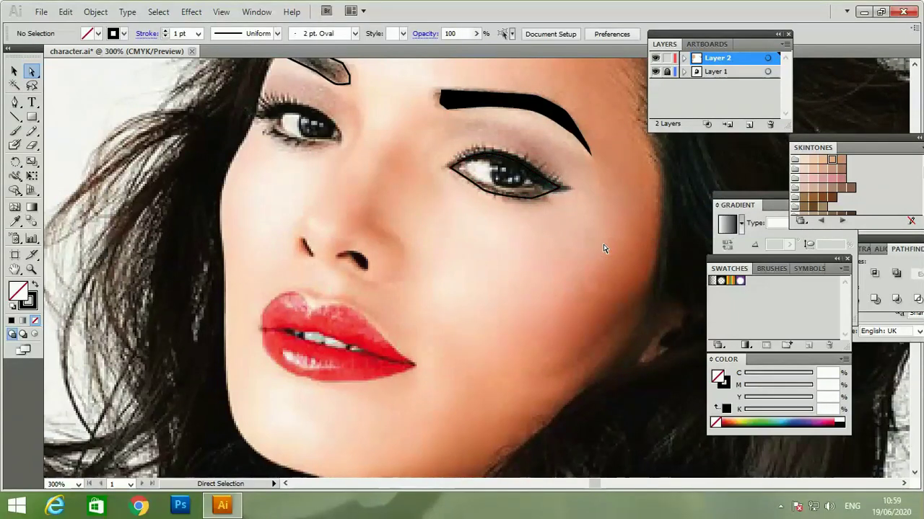
left_click_drag(540, 202, 540, 273)
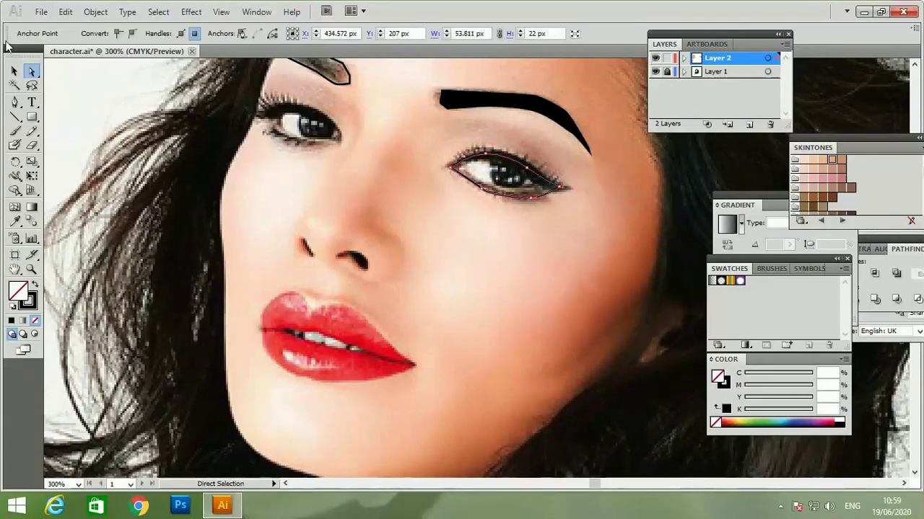
left_click(16, 70)
left_click(499, 281)
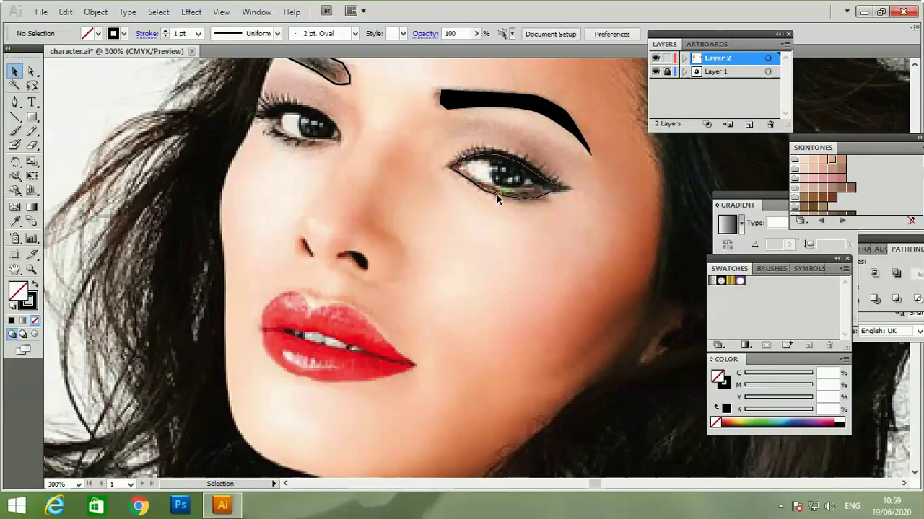
Try moving the eye outline onto the cheek, then undo it back over the eye.
mouse_move(496, 193)
left_mouse_down()
mouse_move(504, 269)
mouse_move(544, 280)
left_mouse_up()
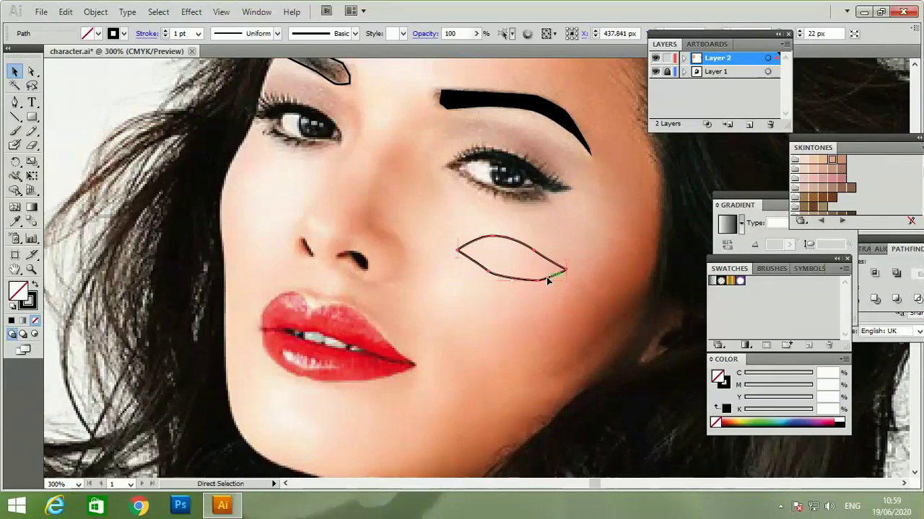
key("ctrl+z")
key("v")
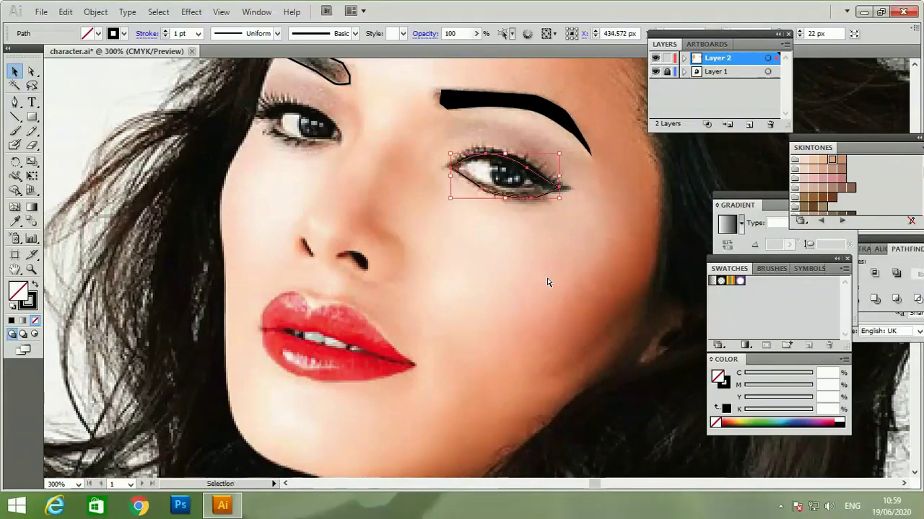
left_click(547, 278)
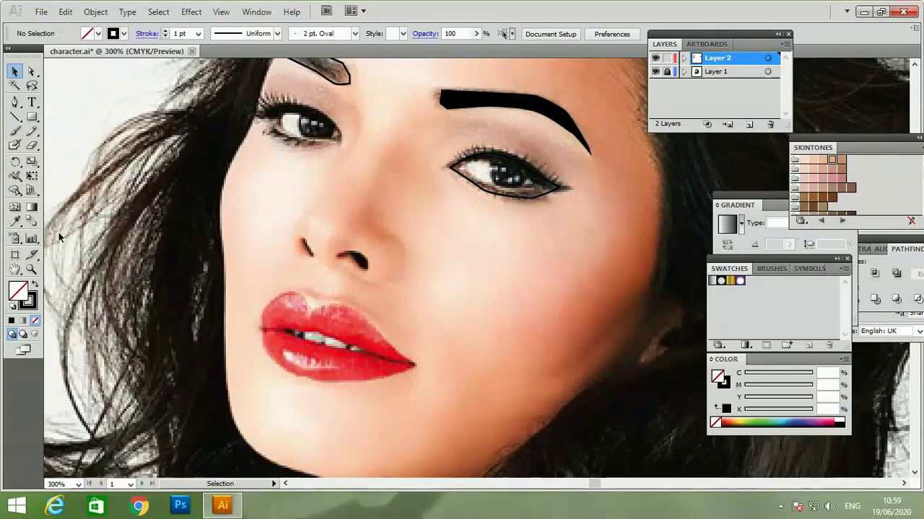
Give the eye shape a white fill and no stroke.
left_click(13, 307)
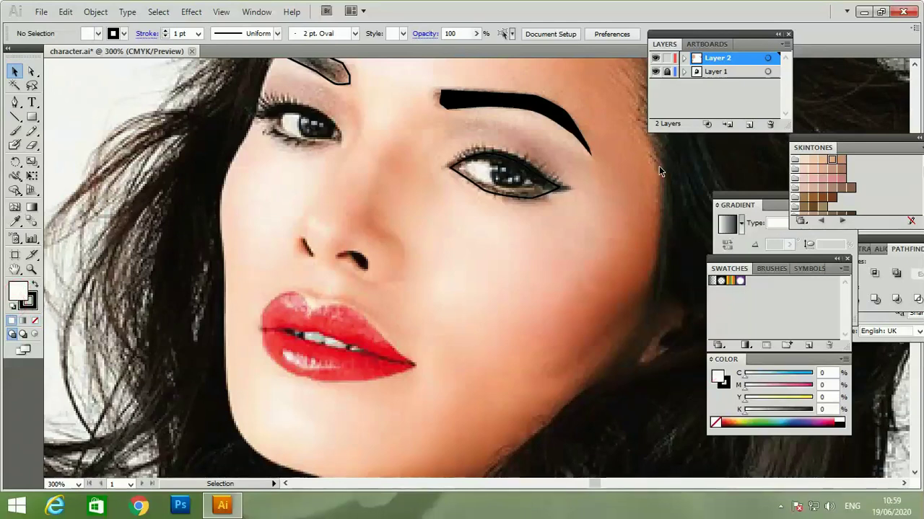
left_click(509, 197)
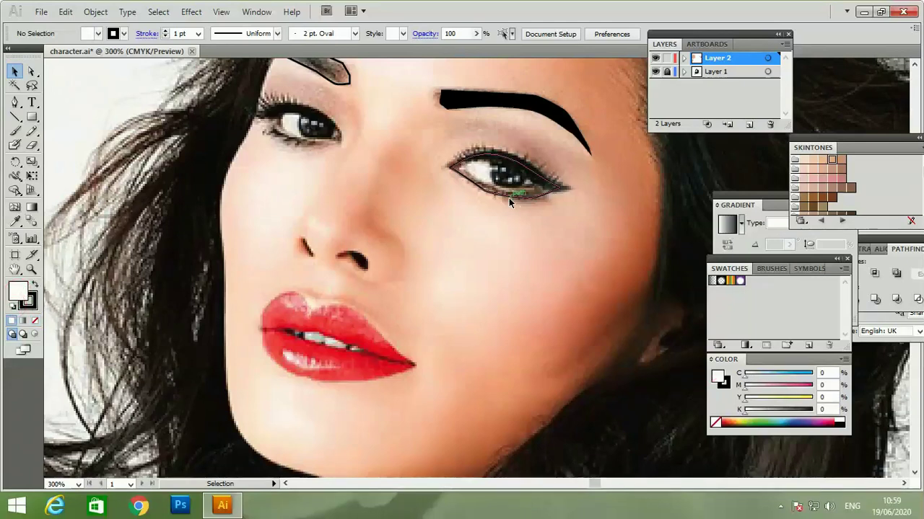
left_click(8, 306)
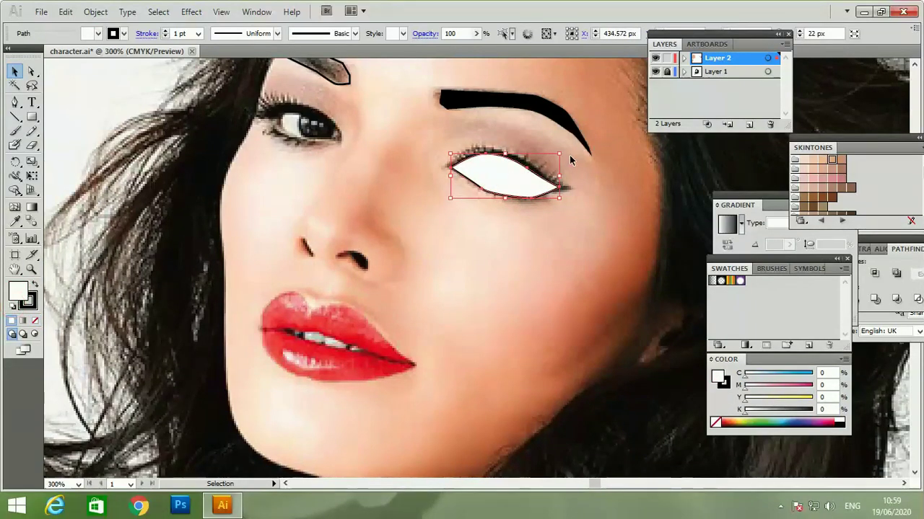
left_click(495, 180)
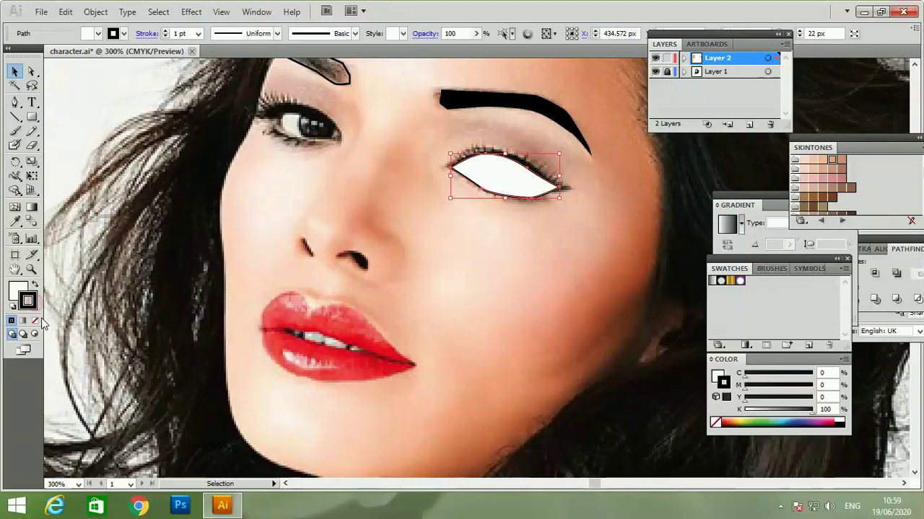
left_click(34, 321)
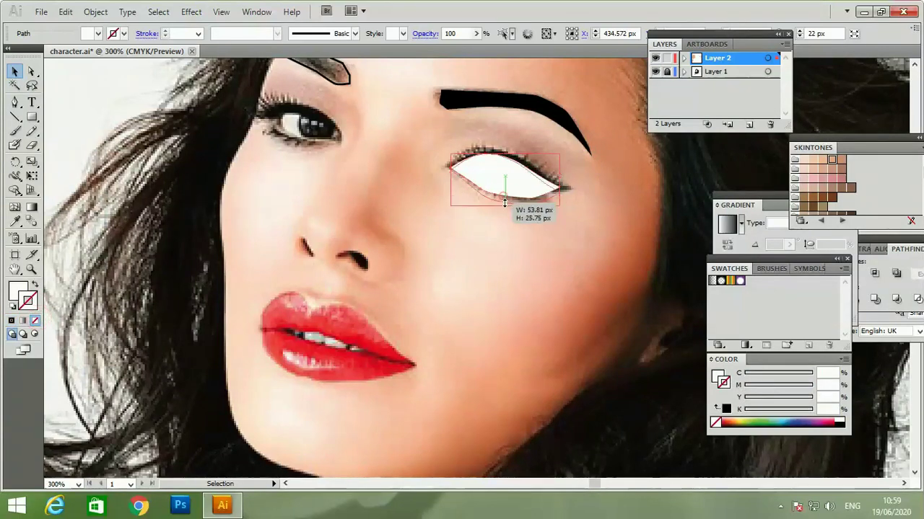
Move the white eye shape down onto the cheek, undoing an accidental distortion.
left_click_drag(503, 195, 515, 244)
key("ctrl+z")
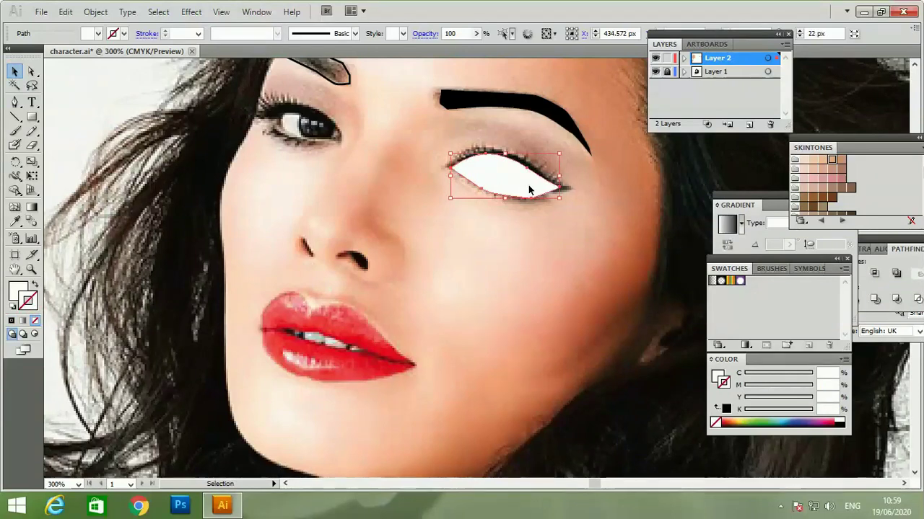
left_click_drag(529, 190, 539, 283)
left_click(602, 222)
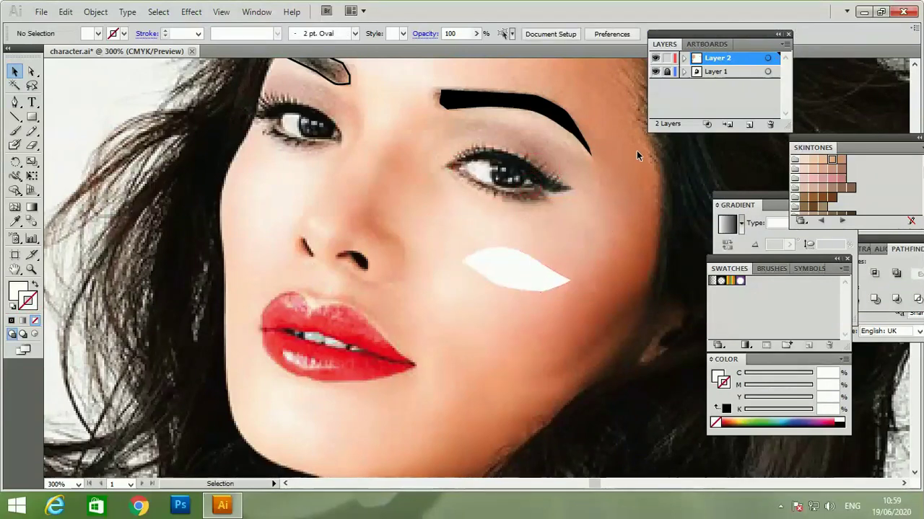
Draw a circle filled dark brown (C33.71 M69.88 Y100 K30.88) and centre it in the eye.
left_click_drag(33, 118, 79, 147)
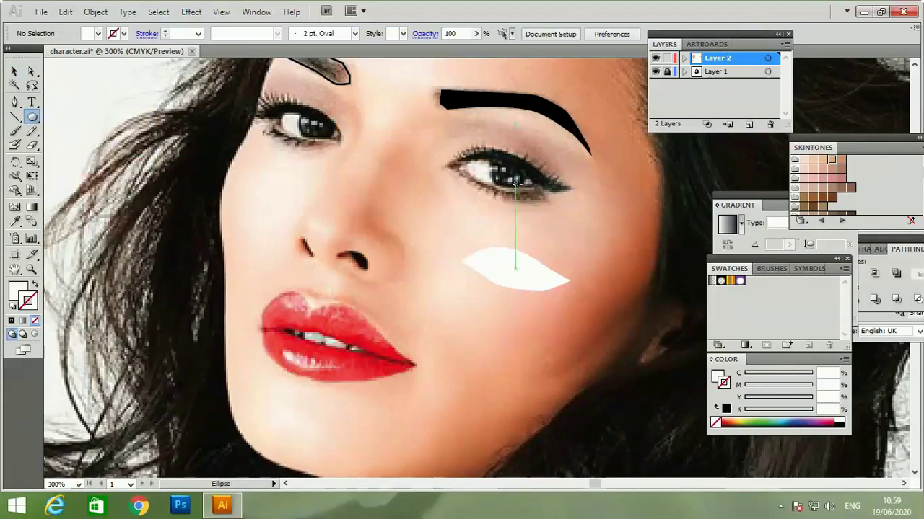
left_click_drag(514, 184, 551, 215)
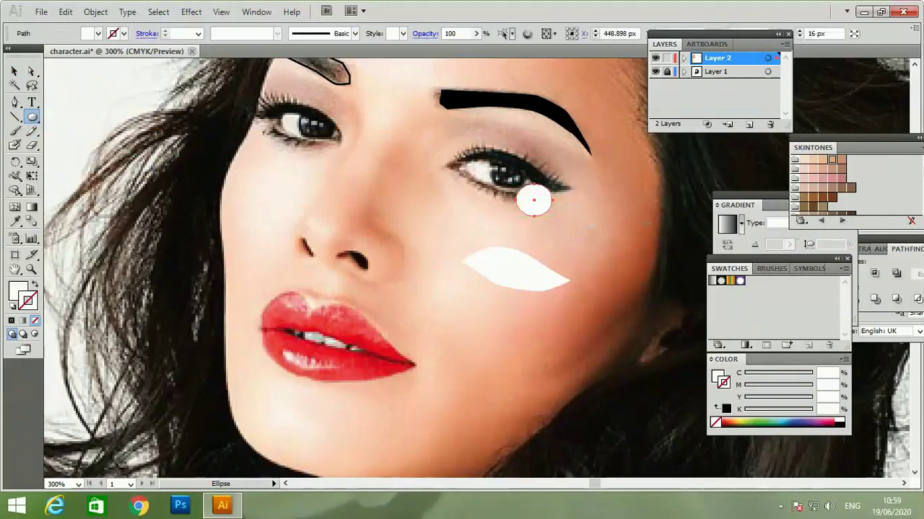
left_click(13, 70)
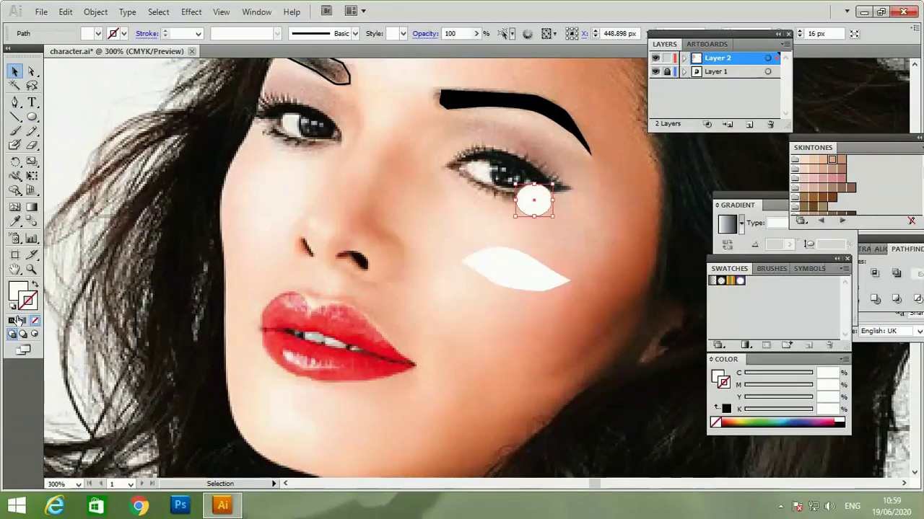
double_click(18, 291)
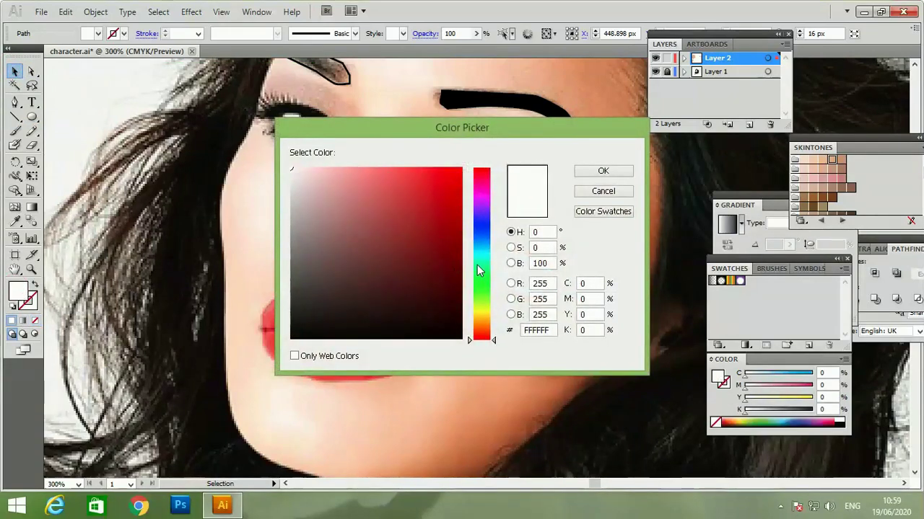
left_click_drag(477, 269, 479, 334)
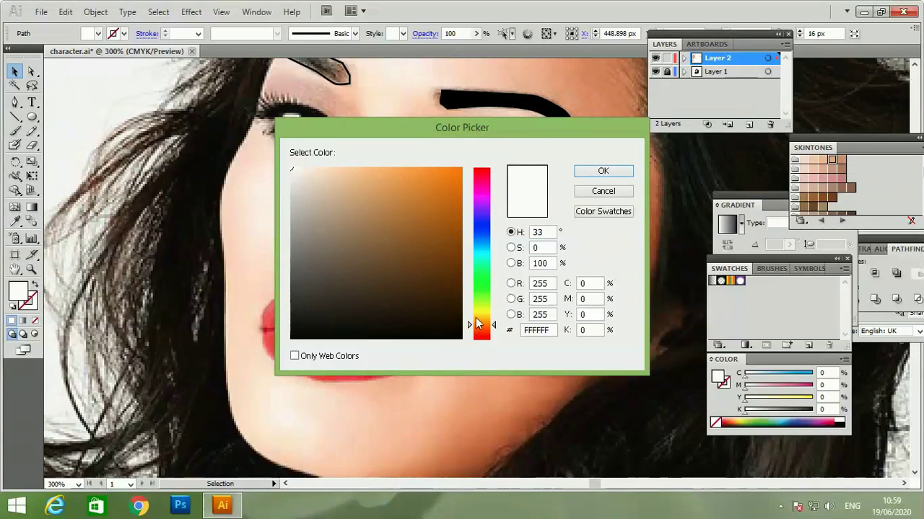
left_click(413, 173)
left_click_drag(414, 173, 451, 254)
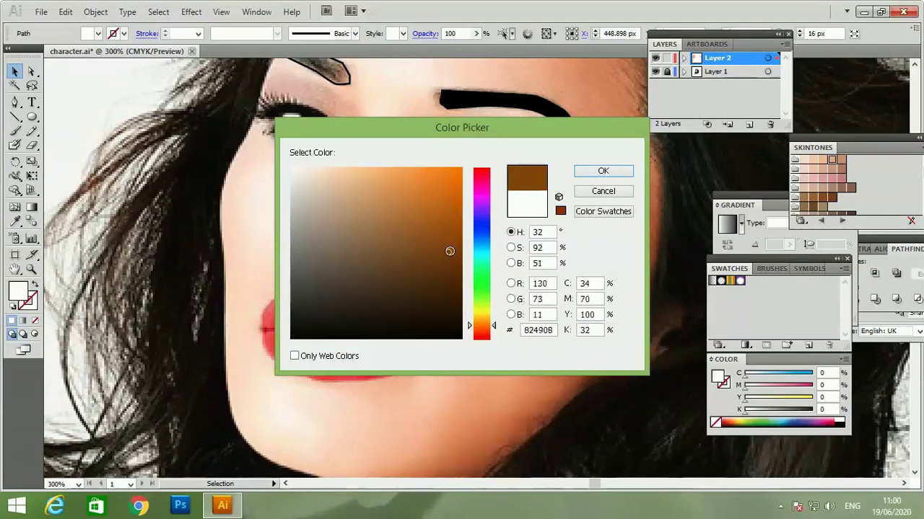
left_click(593, 172)
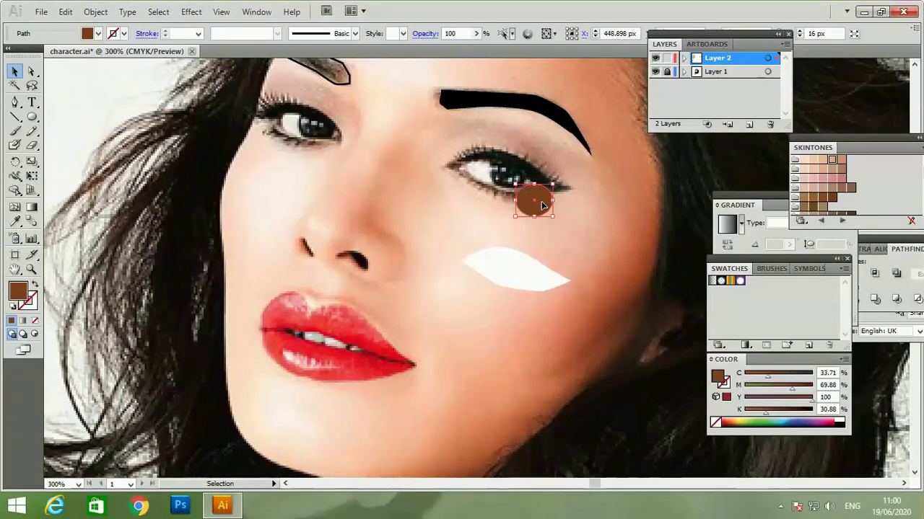
left_click_drag(542, 206, 525, 273)
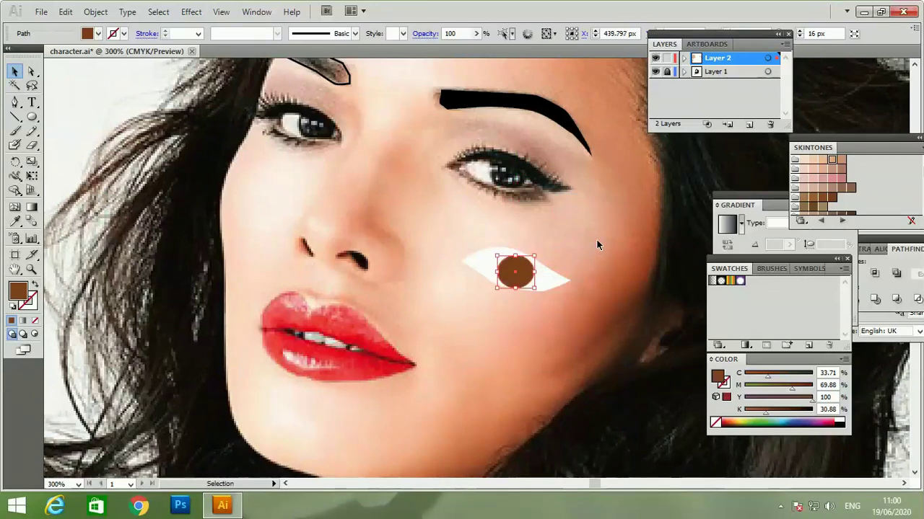
Recolour the brown iris circle with the photo's dark pupil colour using the Eyedropper.
left_click(596, 239)
left_click(522, 265)
left_click(14, 221)
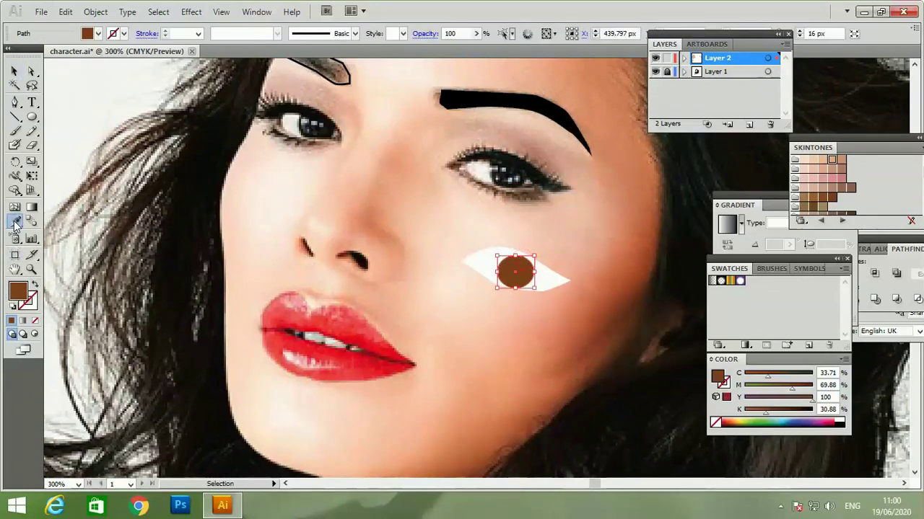
left_click(500, 177)
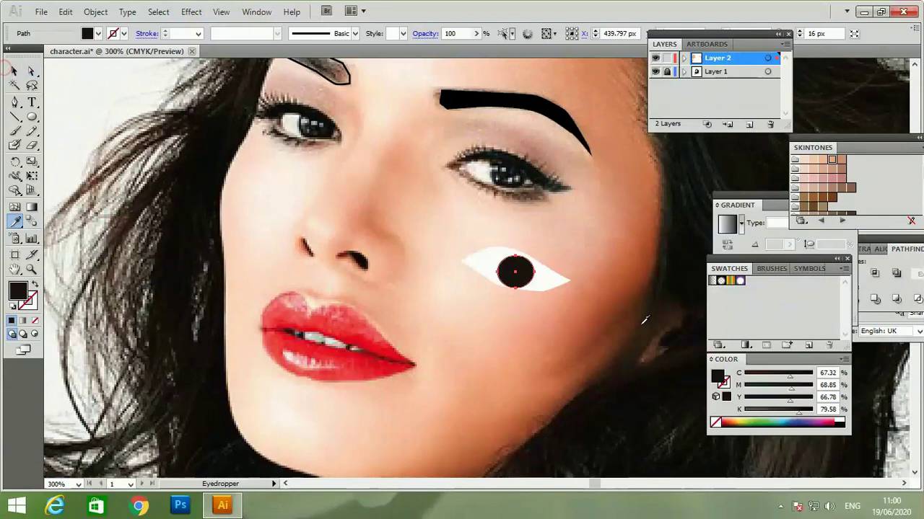
Nudge the pupil circle up slightly and Alt-drag a copy up-right beside the eye.
key("v")
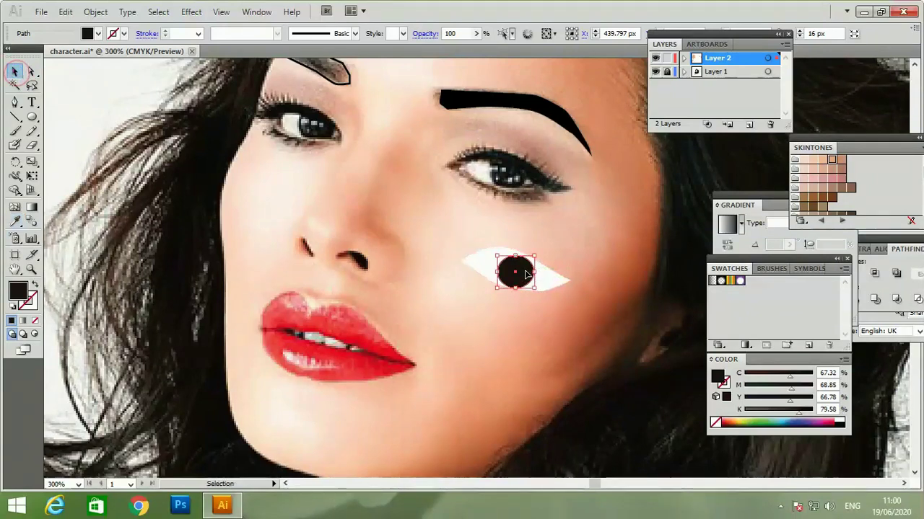
left_click_drag(525, 273, 525, 272)
left_click(565, 253)
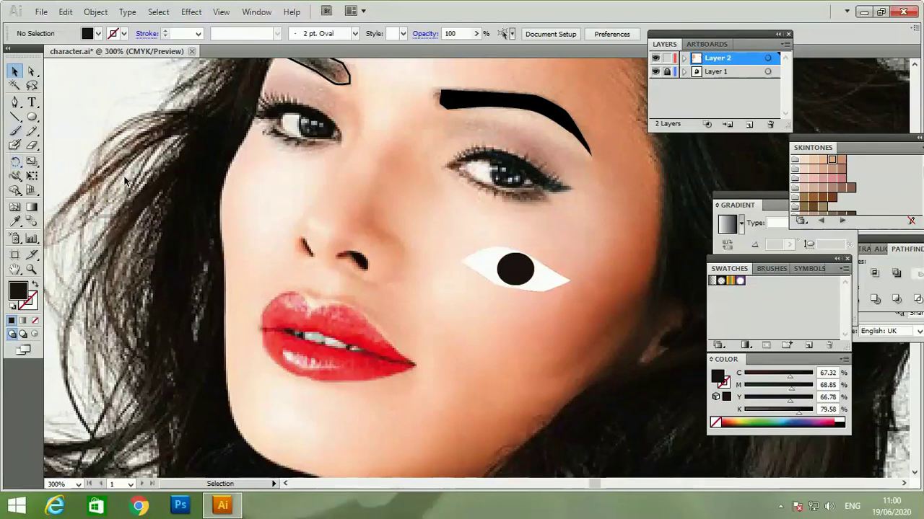
left_click(515, 273)
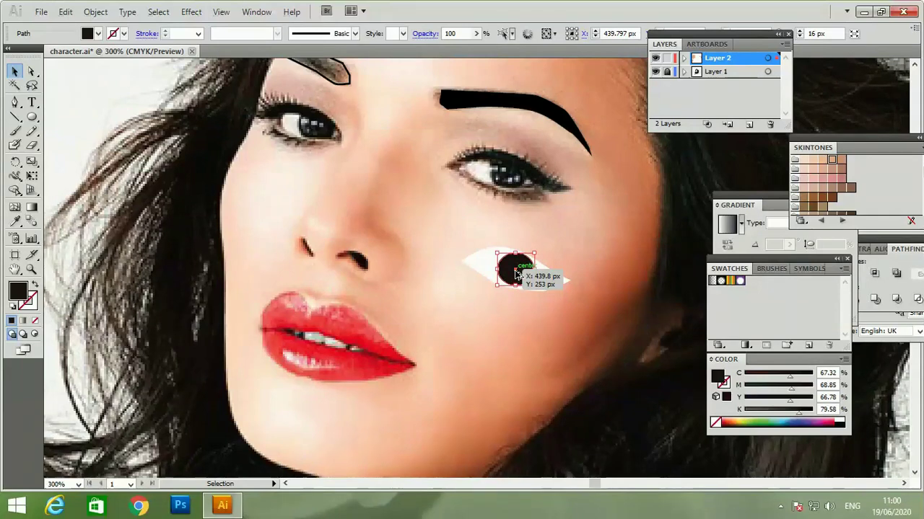
mouse_move(515, 274)
left_mouse_down()
mouse_move(582, 240)
mouse_move(571, 242)
left_mouse_up()
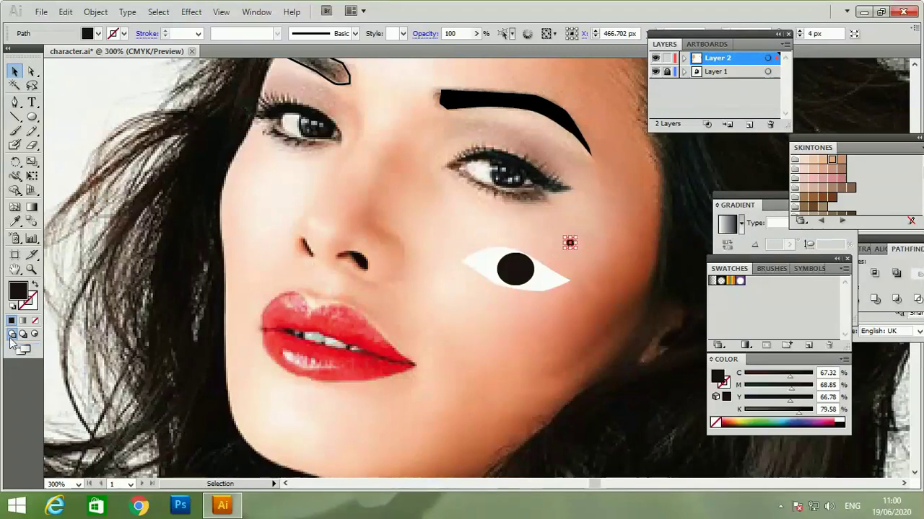
Give the small copy default white fill and no stroke.
left_click(11, 307)
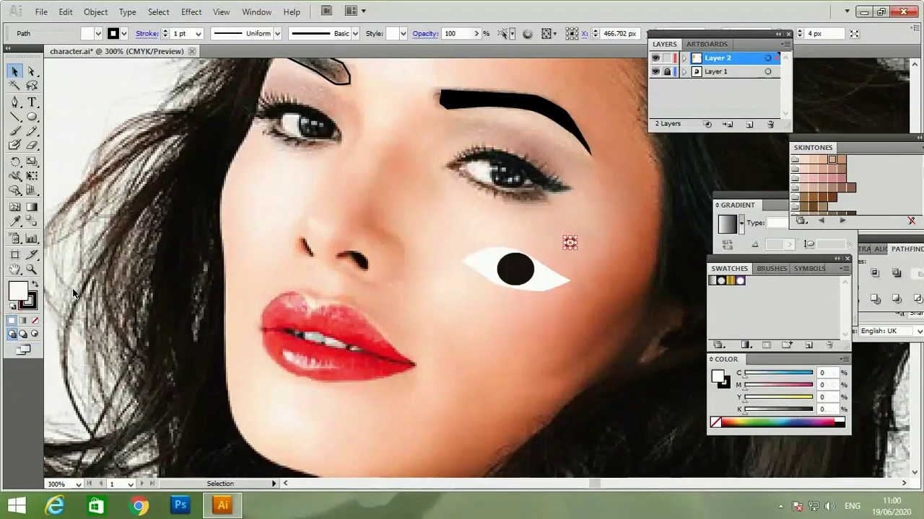
left_click(33, 304)
left_click(34, 320)
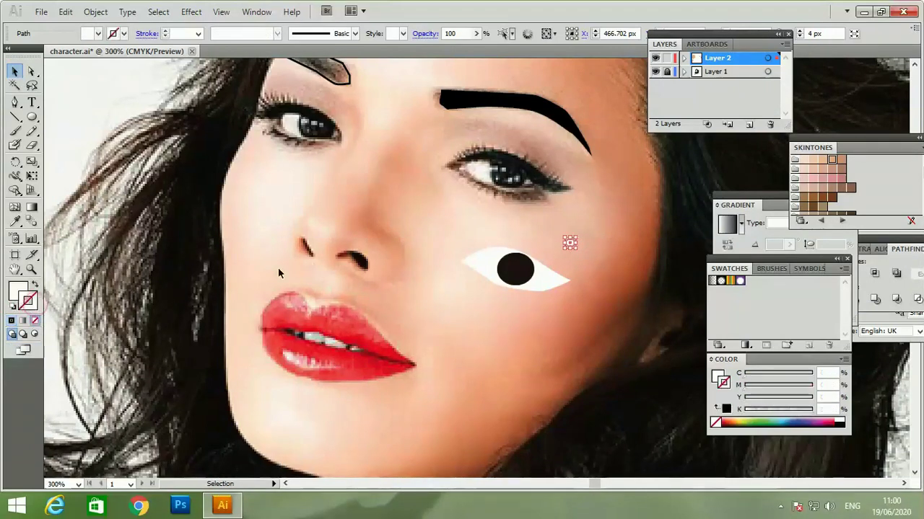
Place the small white highlight circles onto the black pupil as catchlights.
left_click_drag(575, 243, 512, 267)
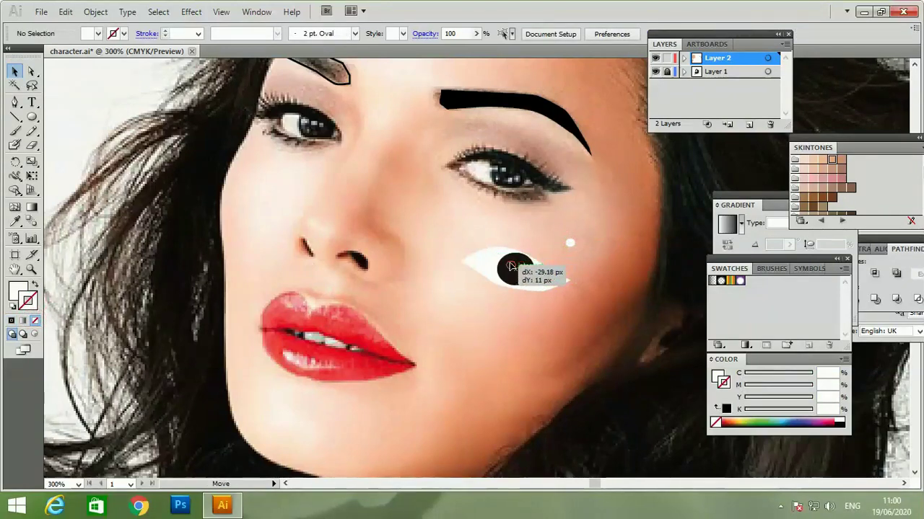
left_click_drag(510, 267, 512, 266)
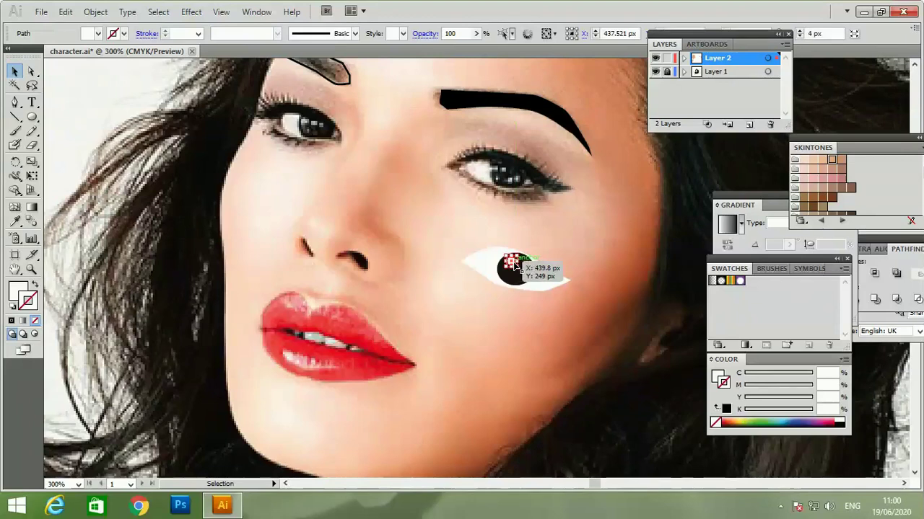
left_click(567, 244, "shift")
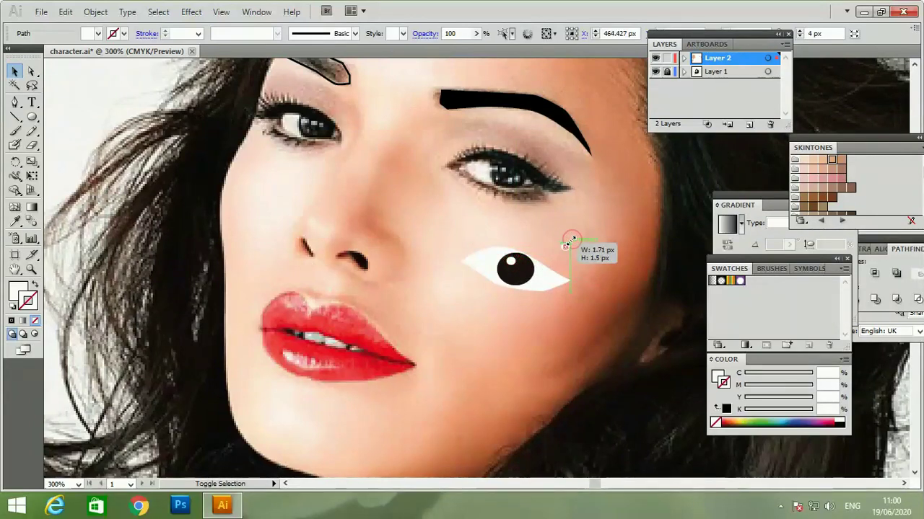
left_click(570, 245)
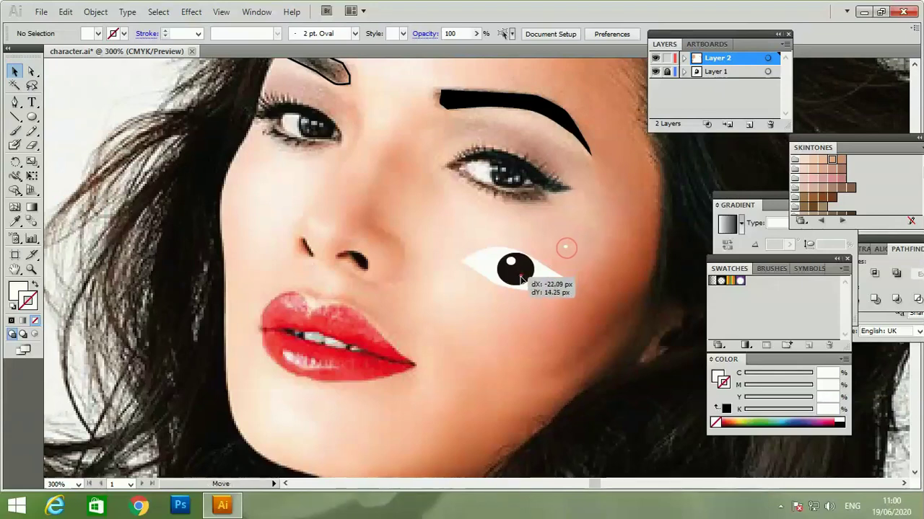
left_click_drag(567, 251, 521, 279)
left_click(573, 254)
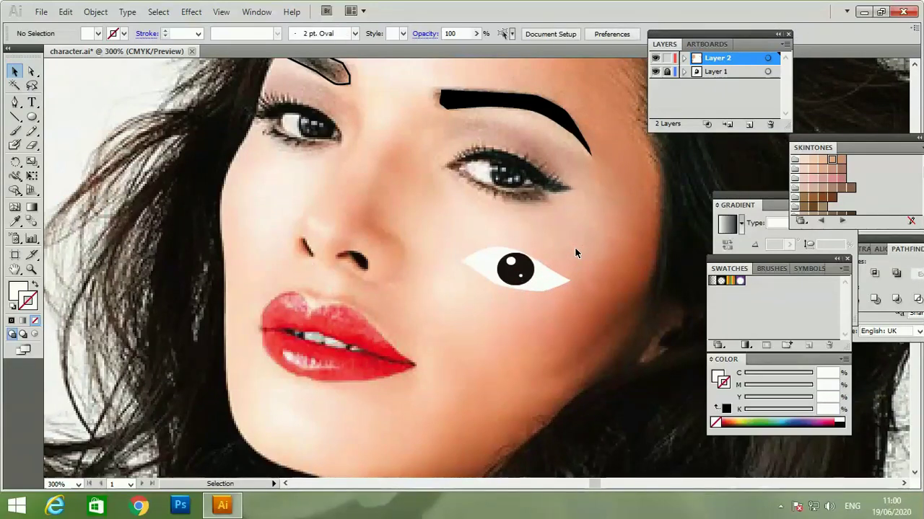
Move the whole eye with pupil and highlight up onto the right eye, then zoom out.
left_click_drag(454, 230, 594, 315)
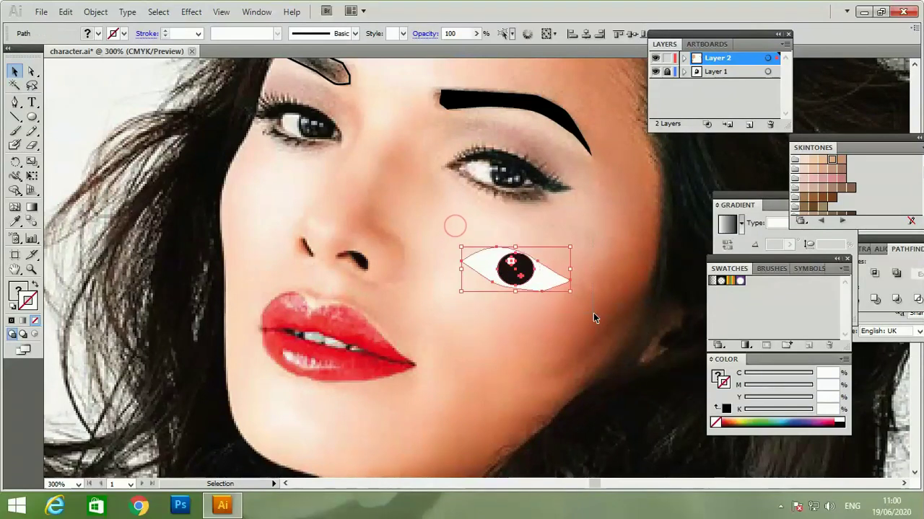
left_click_drag(544, 287, 536, 194)
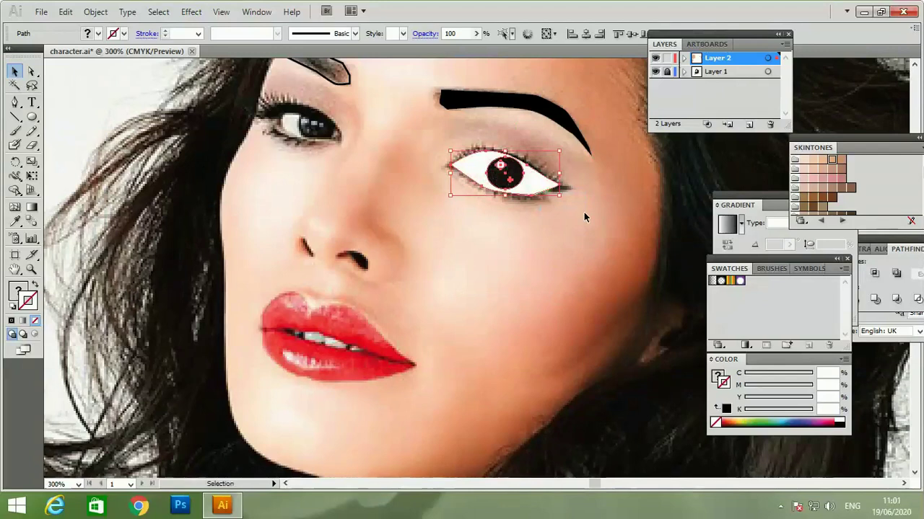
left_click(608, 219)
key("ctrl+minus")
key("ctrl+minus")
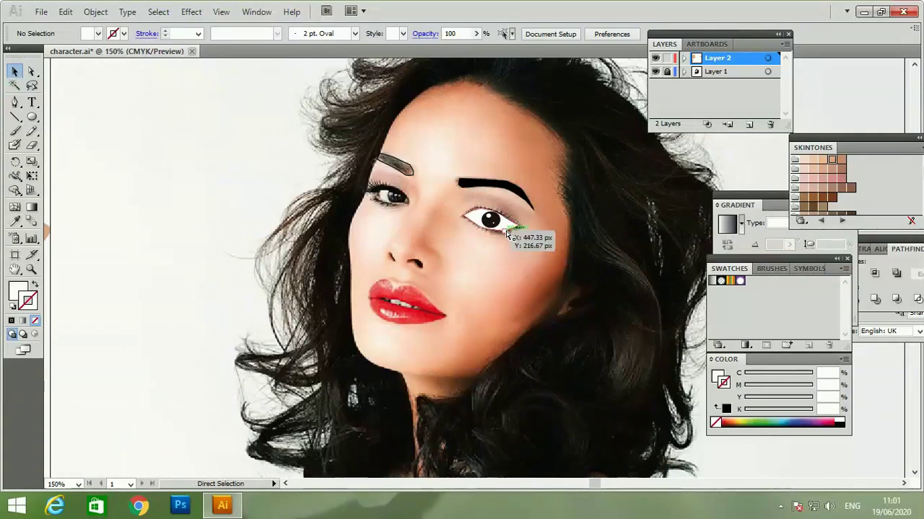
Save the document in the older format and move the eye shape down toward the cheek.
key("ctrl+s")
left_click(423, 297)
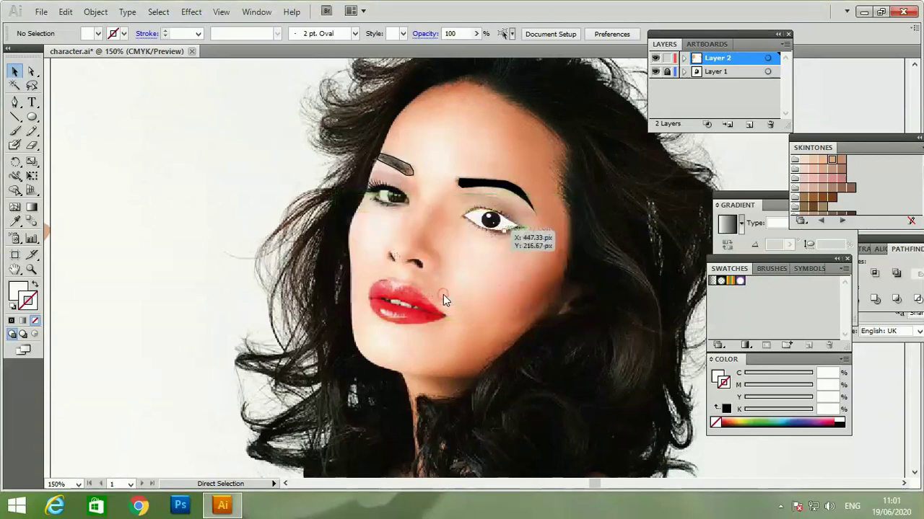
left_click_drag(503, 239, 509, 300)
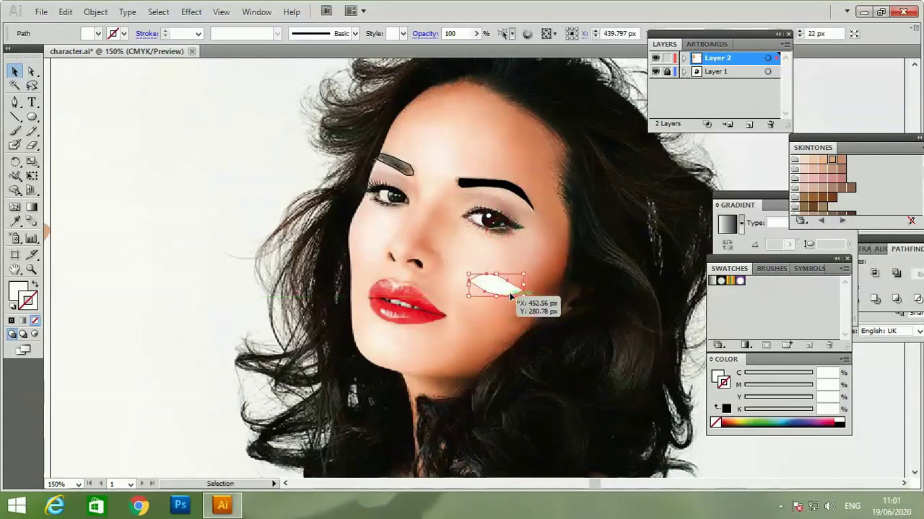
key("ctrl+z")
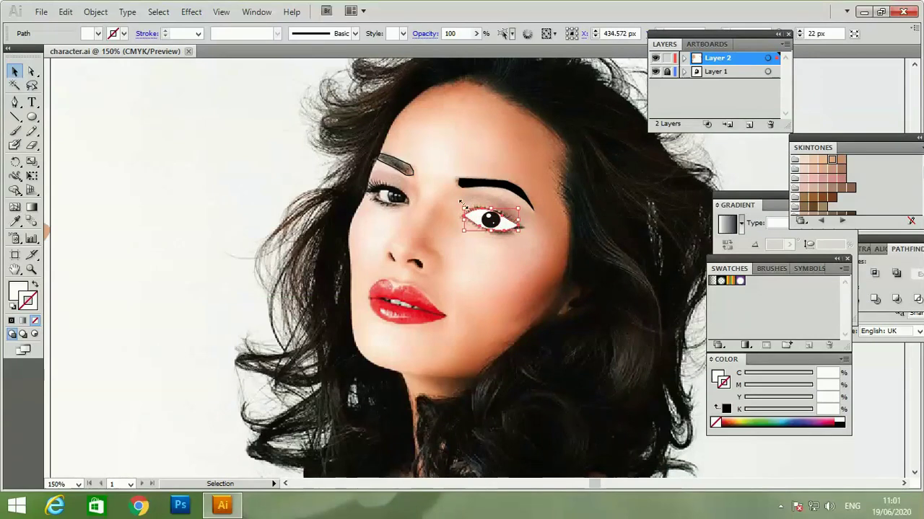
left_click(536, 245)
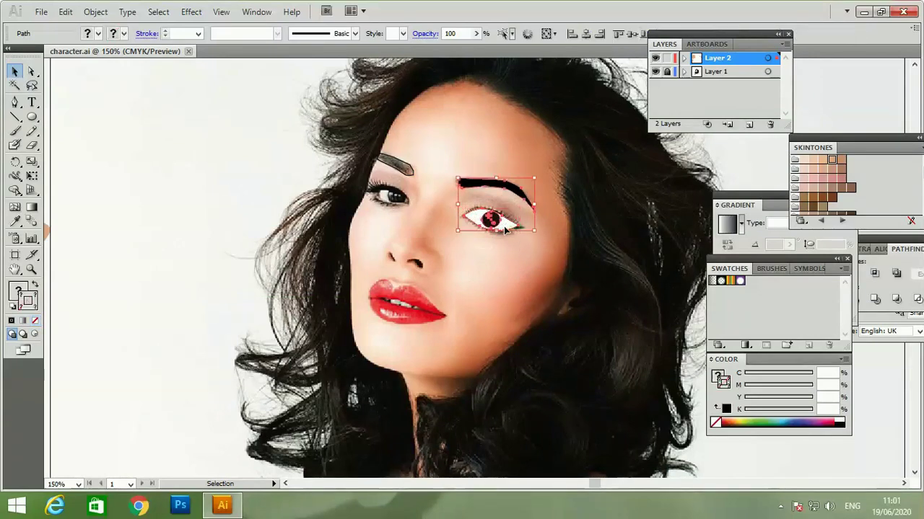
left_click_drag(503, 223, 507, 315)
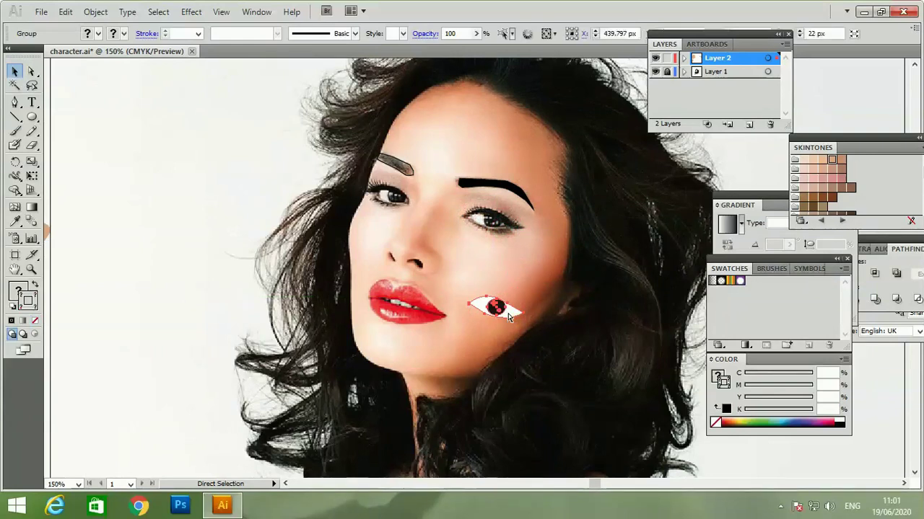
Save again and place the drawn eye group over the model's right eye.
key("ctrl+s")
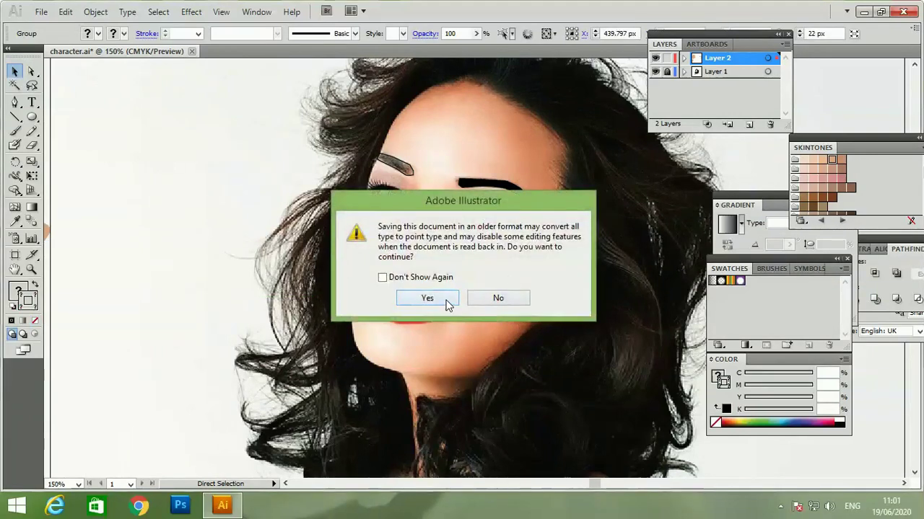
left_click(445, 305)
left_click(542, 249)
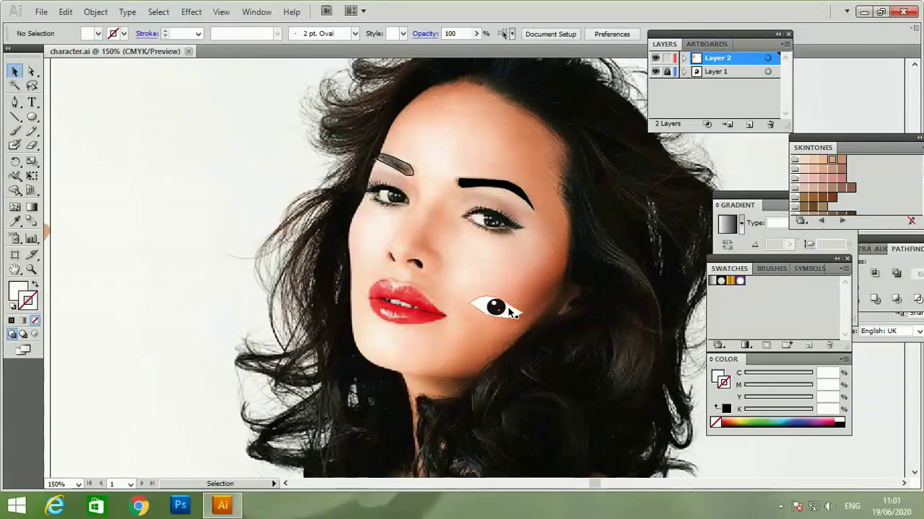
left_click(498, 303)
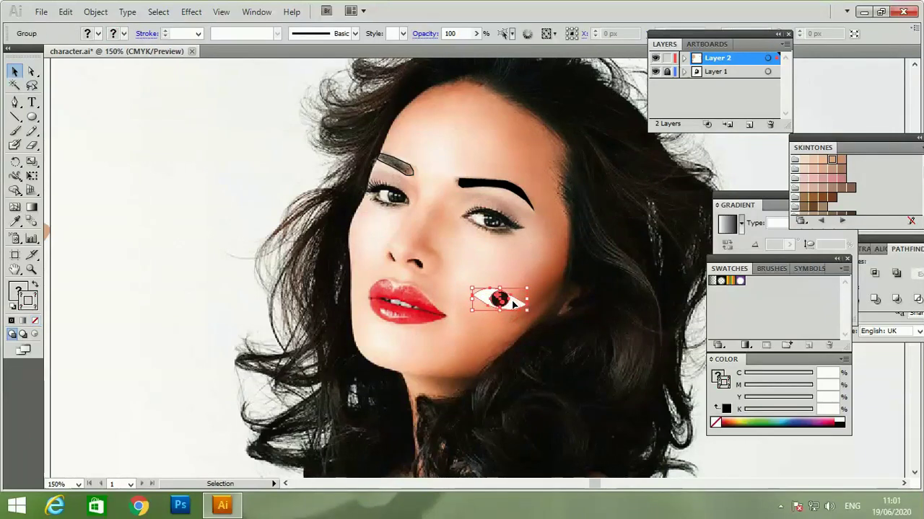
left_click(521, 264)
left_click_drag(518, 308, 512, 229)
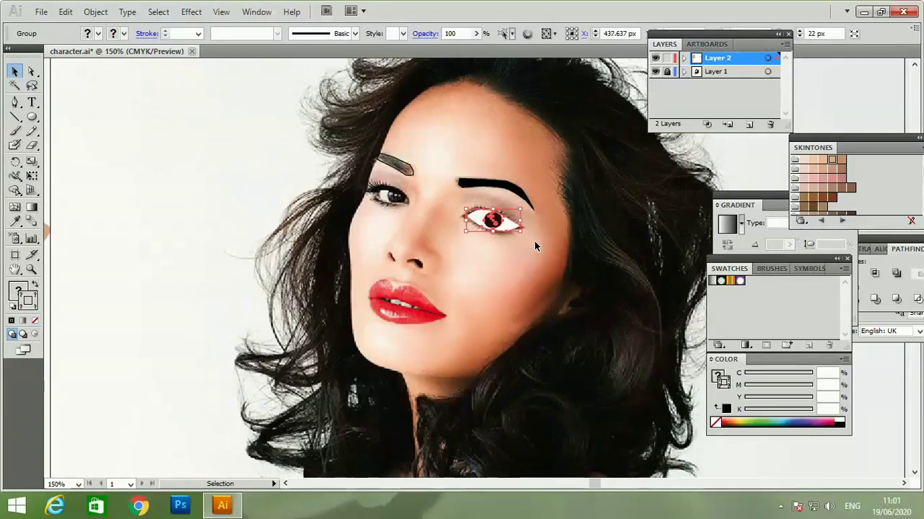
Compare with the photo, return the drawn eye to the cheek, and zoom to 200%.
left_click(534, 241)
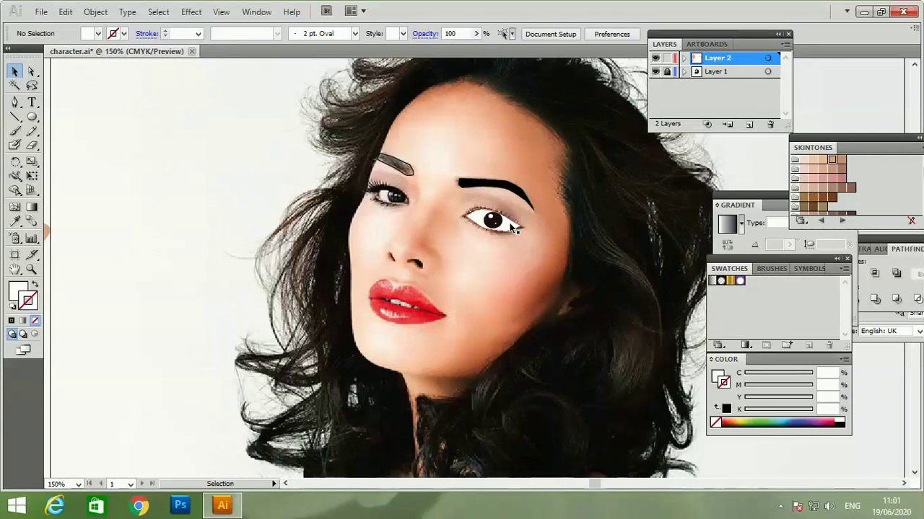
left_click_drag(510, 226, 505, 308)
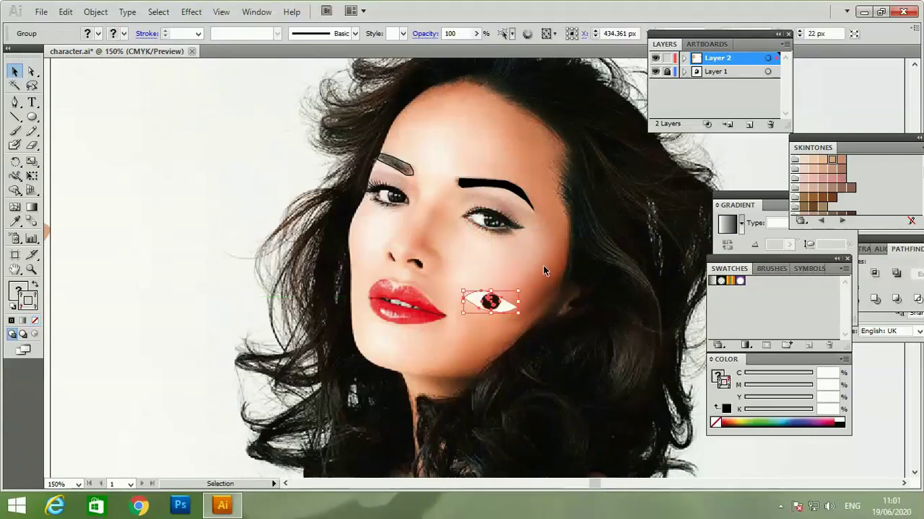
key("ctrl+plus")
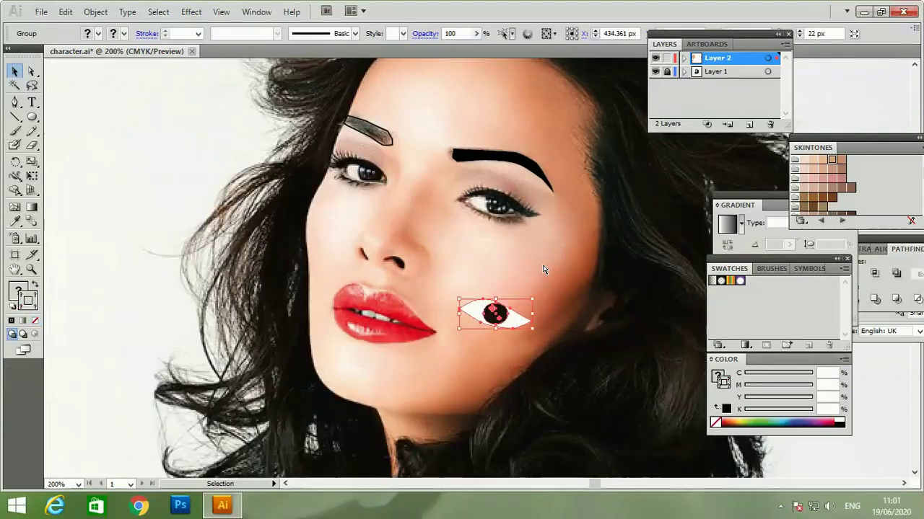
Draw a Pen path from the inner corner along the upper eyelid to the outer corner.
left_click(16, 104)
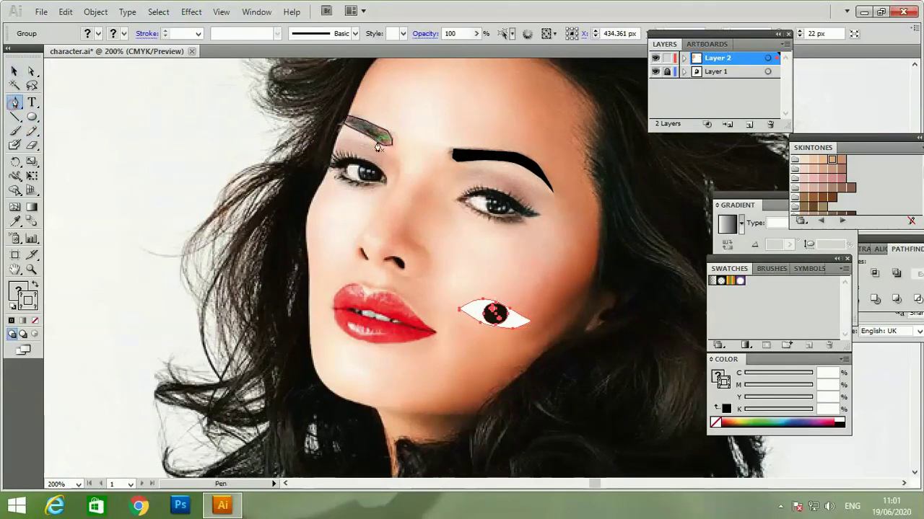
left_click(458, 203)
left_click_drag(485, 191, 526, 216)
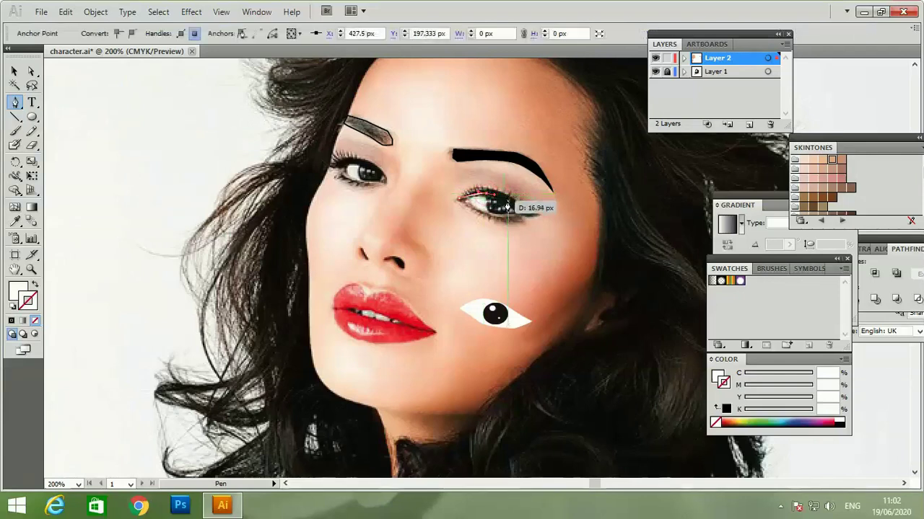
left_click(544, 219)
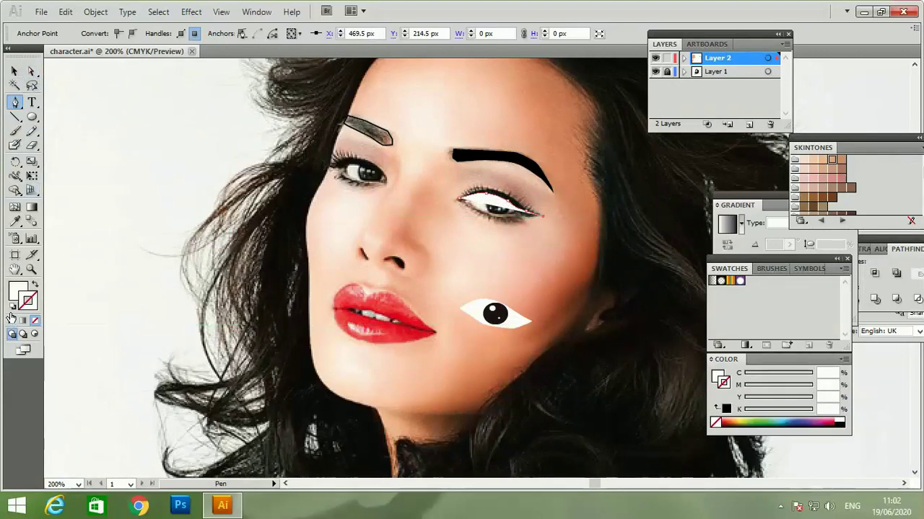
Make the eyelid path a black outline with no fill.
left_click(12, 310)
left_click(13, 308)
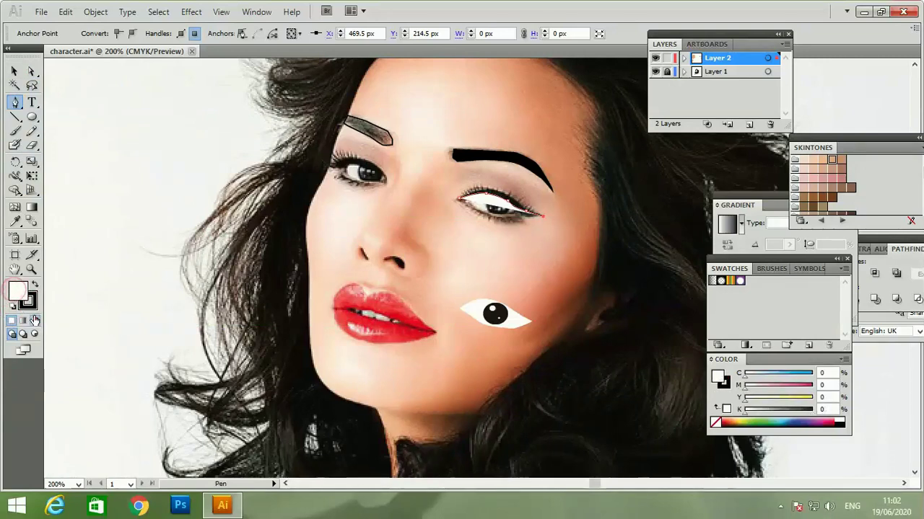
left_click(34, 321)
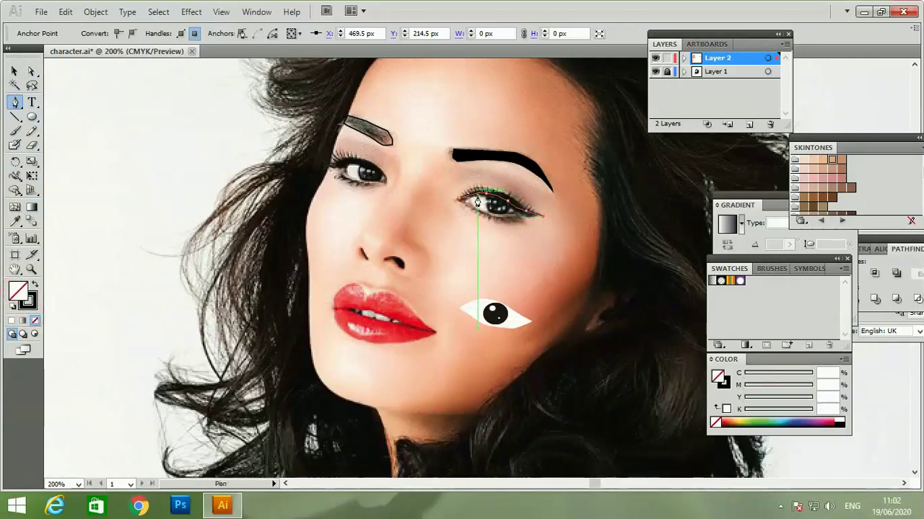
left_click(15, 70)
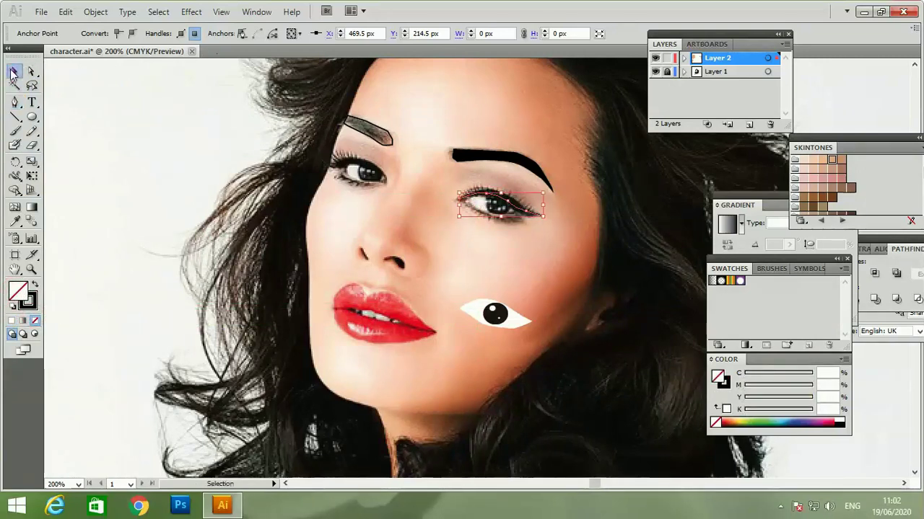
left_click(516, 202)
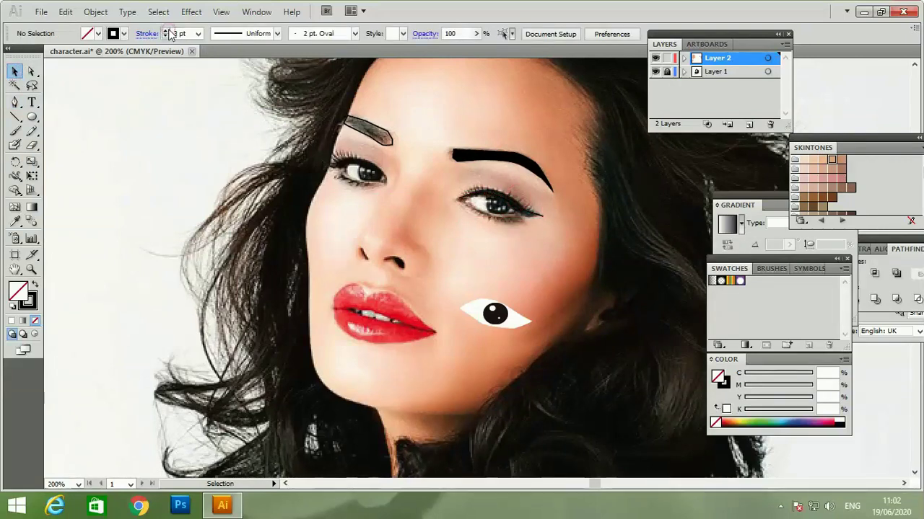
Raise the eyelid outline's stroke weight to 5 pt.
left_click(467, 195)
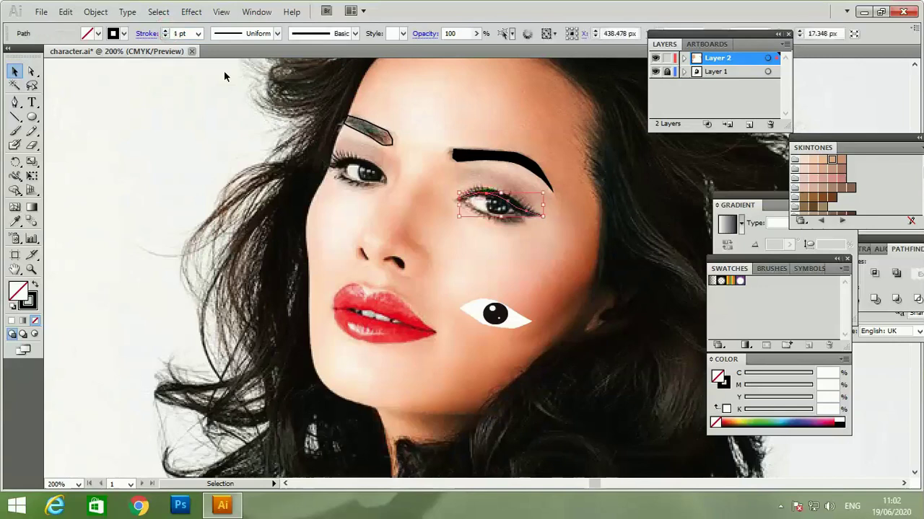
left_click(165, 31)
left_click(166, 31)
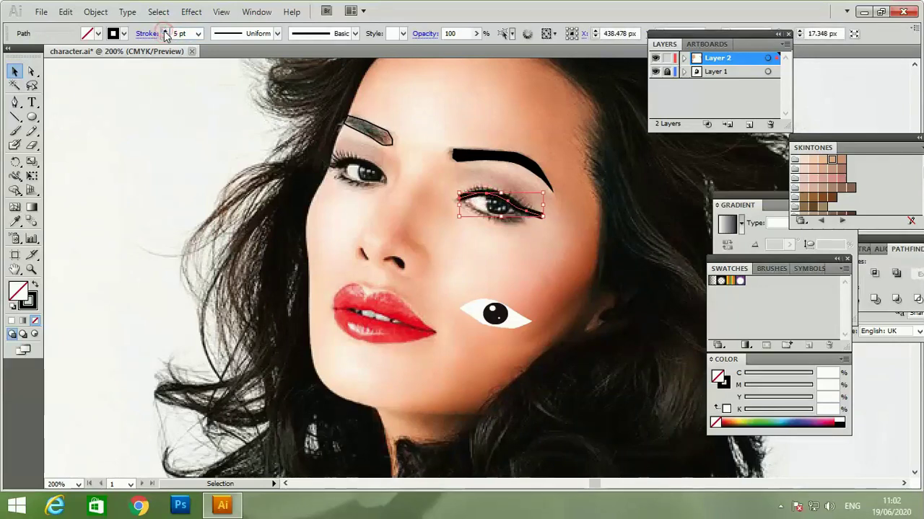
left_click(165, 31)
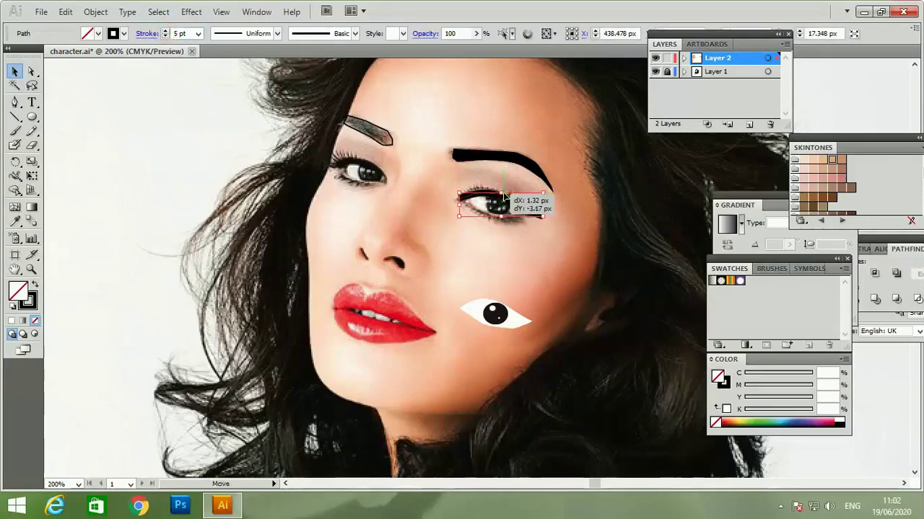
left_click(567, 199)
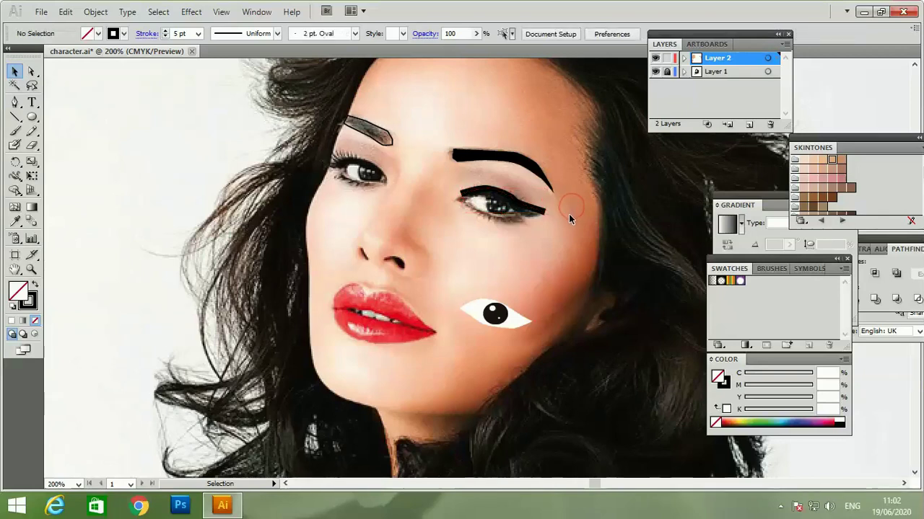
Apply the tapered lens-shaped Width Profile to the eyeliner stroke.
left_click(528, 211)
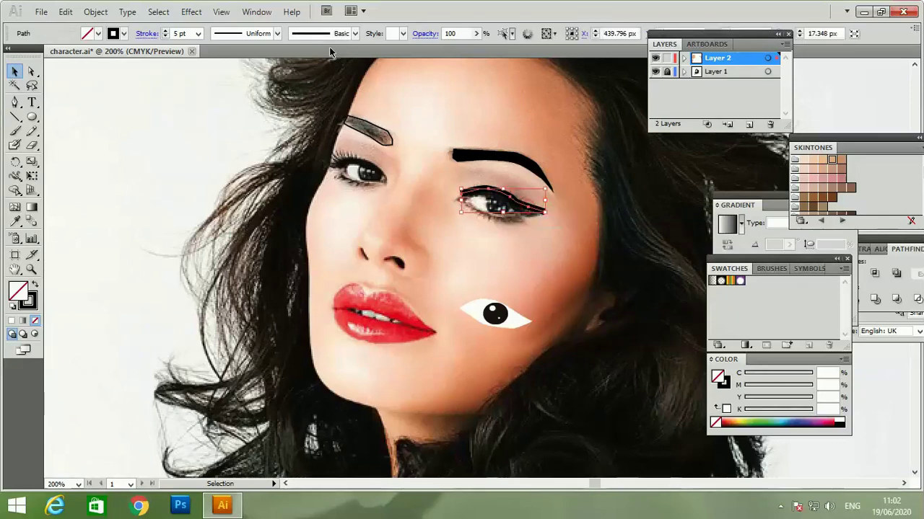
left_click(277, 34)
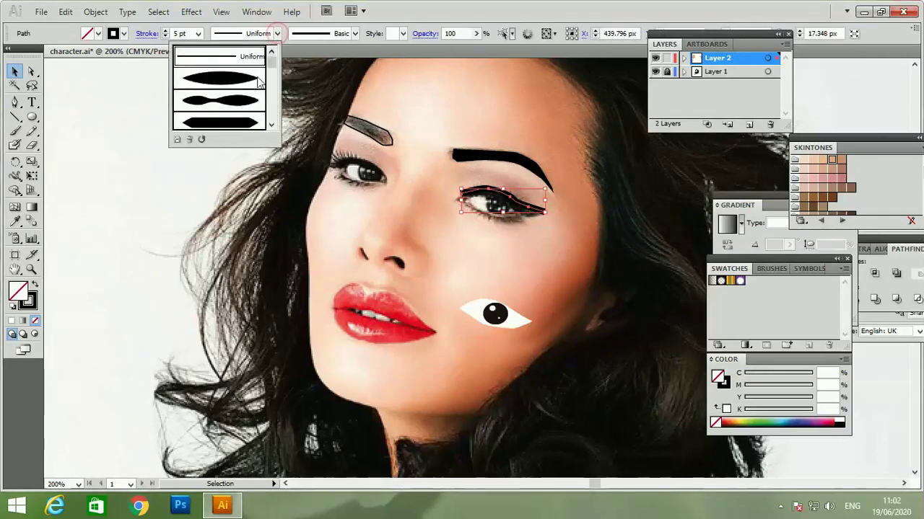
left_click(220, 77)
left_click(564, 250)
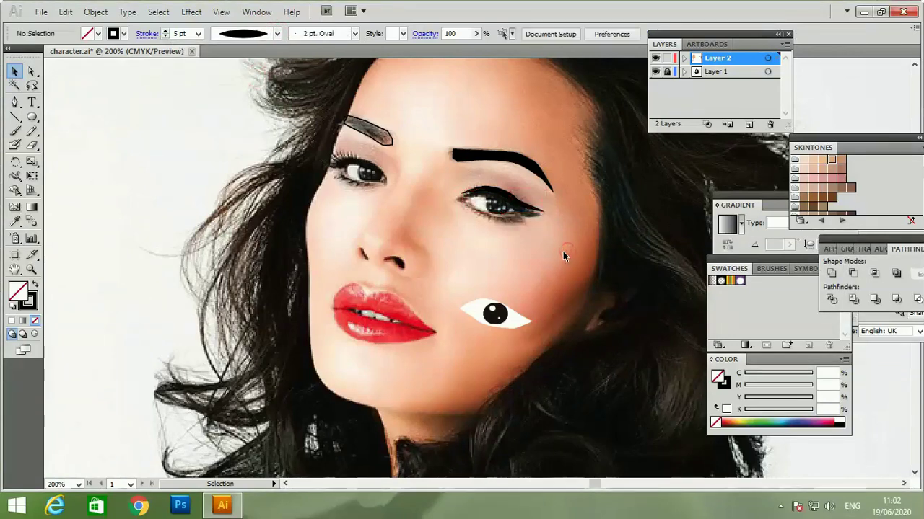
left_click(512, 209)
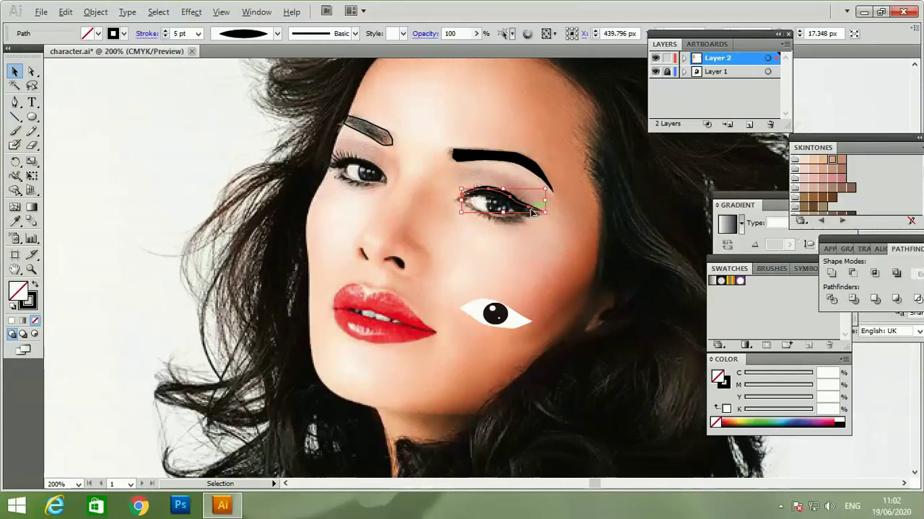
Copy the liner below the eye, reflect it horizontally, and rotate it onto the lower lid.
left_click_drag(533, 211, 534, 250)
right_click(534, 248)
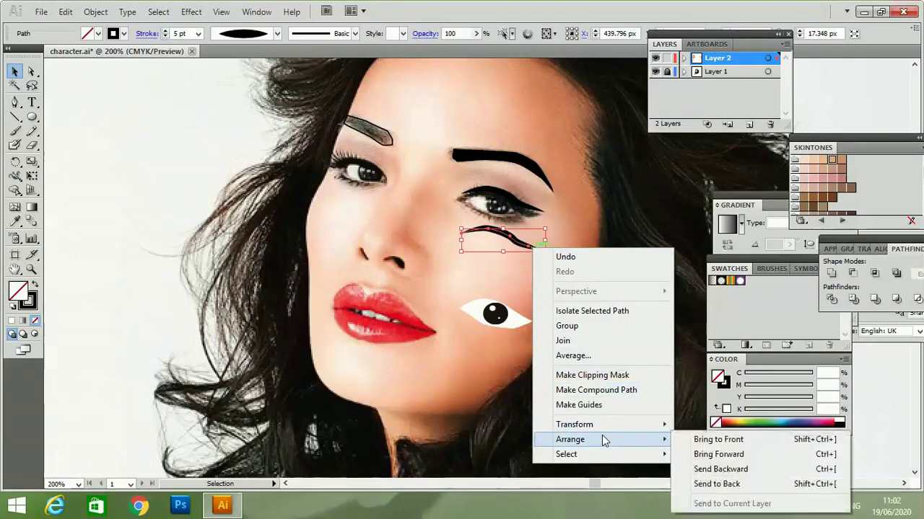
mouse_move(574, 425)
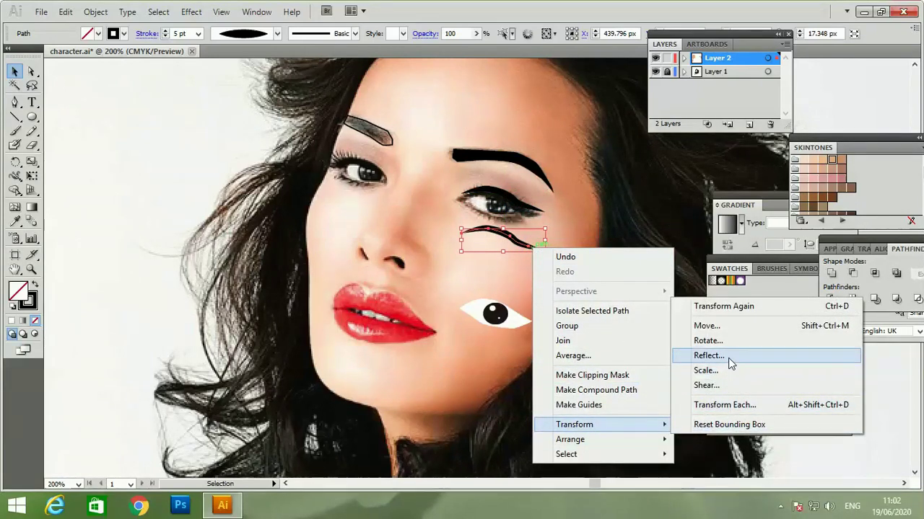
left_click(728, 358)
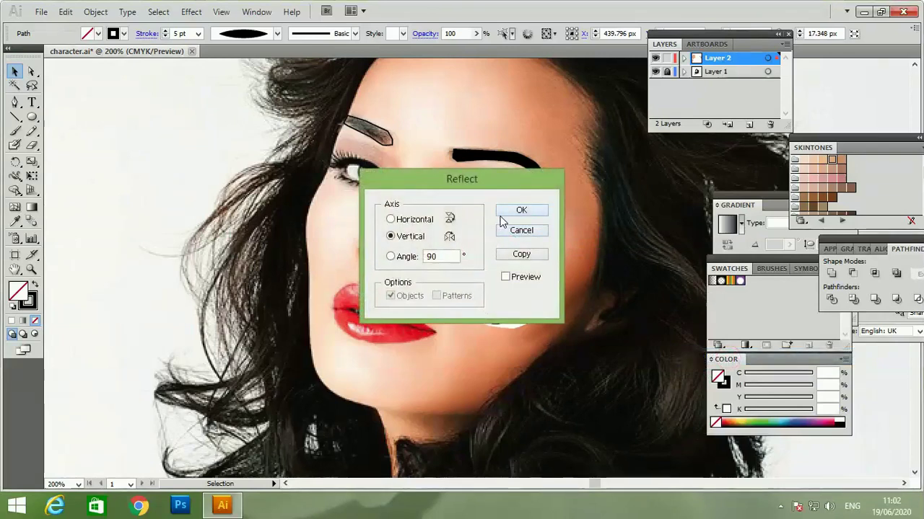
left_click(419, 219)
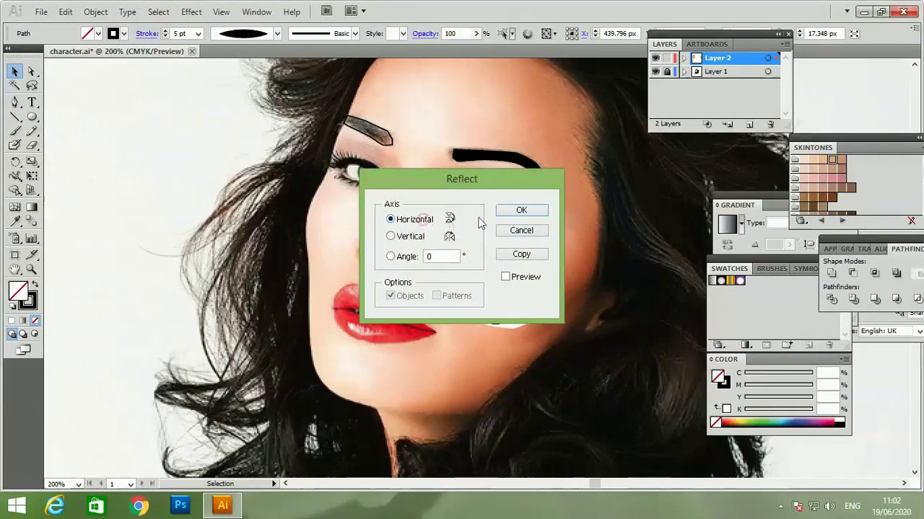
left_click(521, 210)
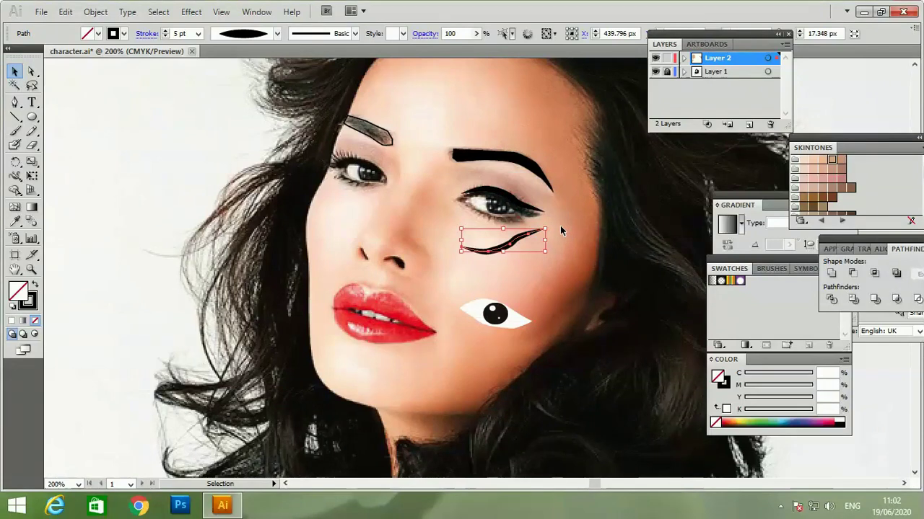
mouse_move(551, 226)
left_mouse_down()
mouse_move(552, 247)
mouse_move(521, 218)
mouse_move(544, 237)
left_mouse_up()
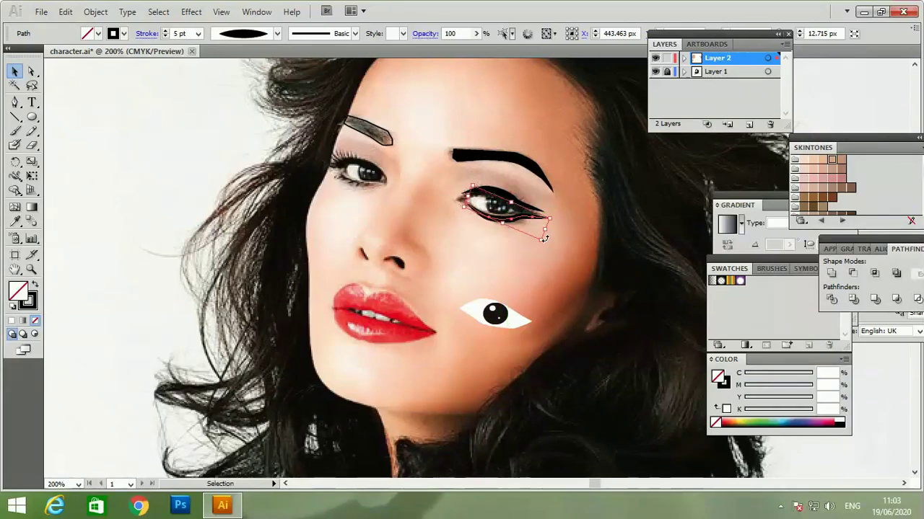
left_click(536, 253)
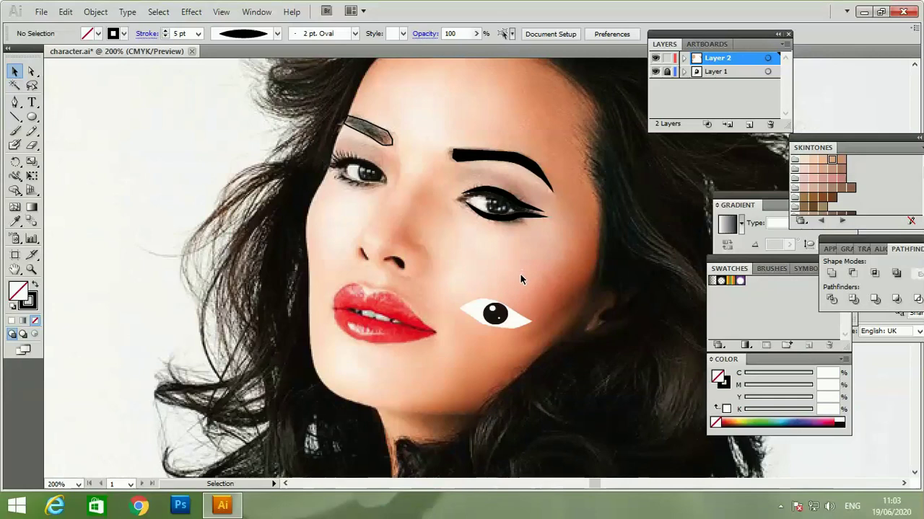
Move the drawn eye up into the right eye socket and send it behind the eyeliner.
left_click_drag(522, 324, 529, 218)
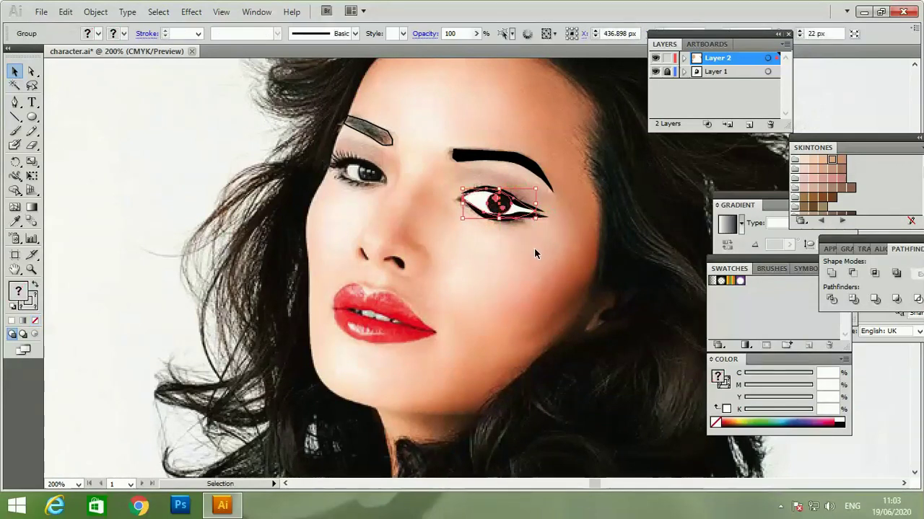
right_click(521, 209)
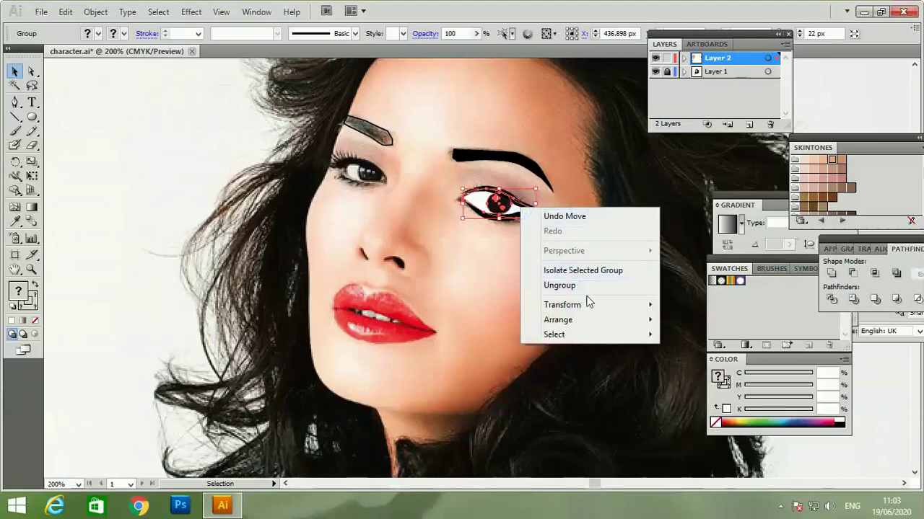
mouse_move(558, 320)
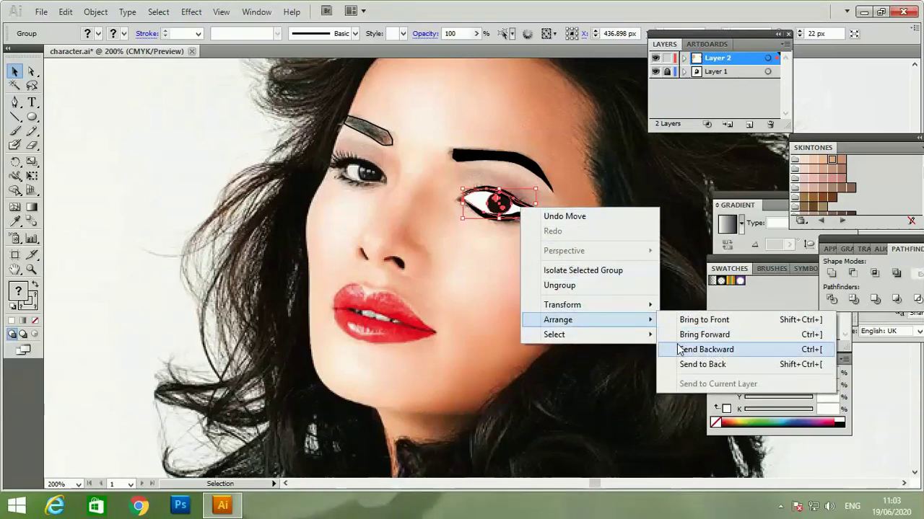
left_click(678, 349)
key("ctrl+shift+a")
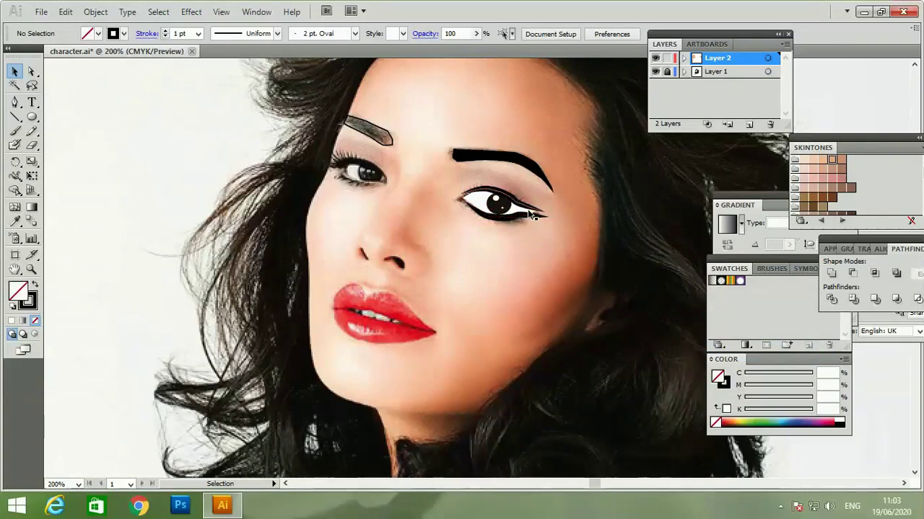
Check the traced eye artwork and eyeliner path by selecting each in turn.
left_click(530, 215)
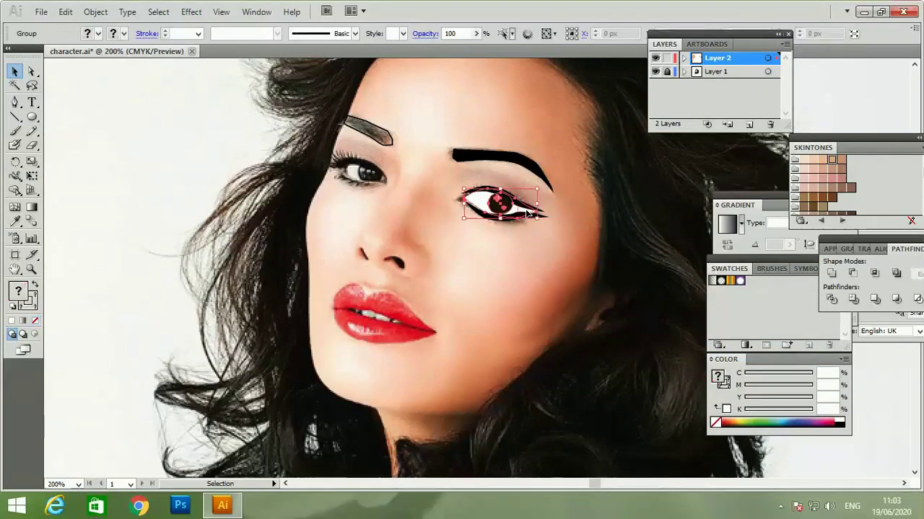
left_click(556, 238)
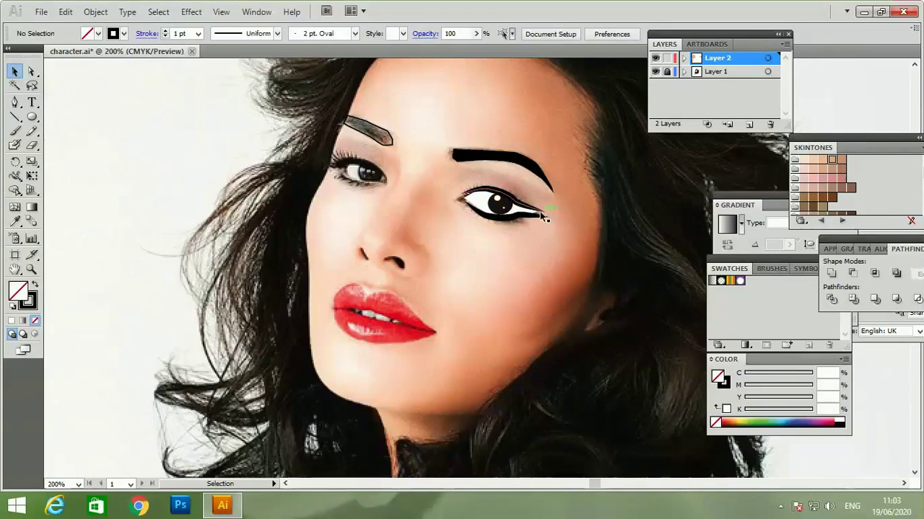
left_click(536, 216)
left_click(550, 226)
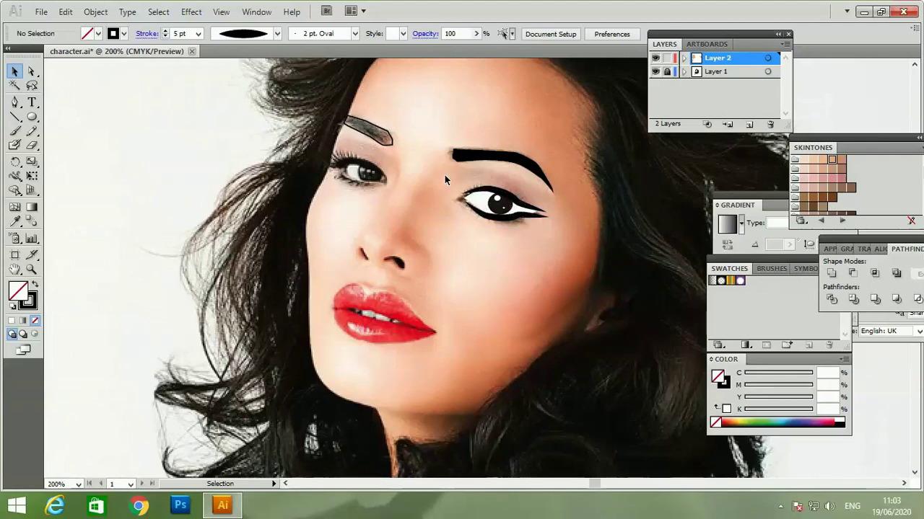
Turn the grey left eyebrow solid black by swapping its fill and stroke.
left_click(384, 141)
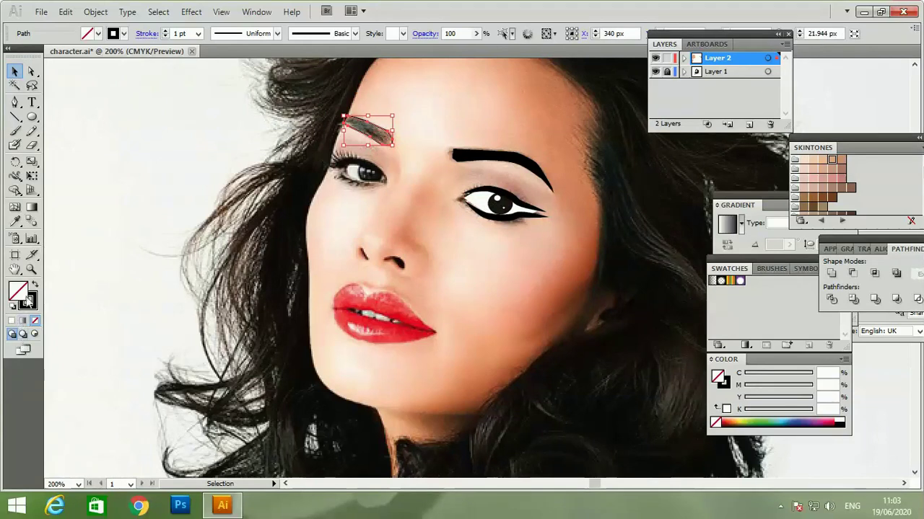
left_click(34, 286)
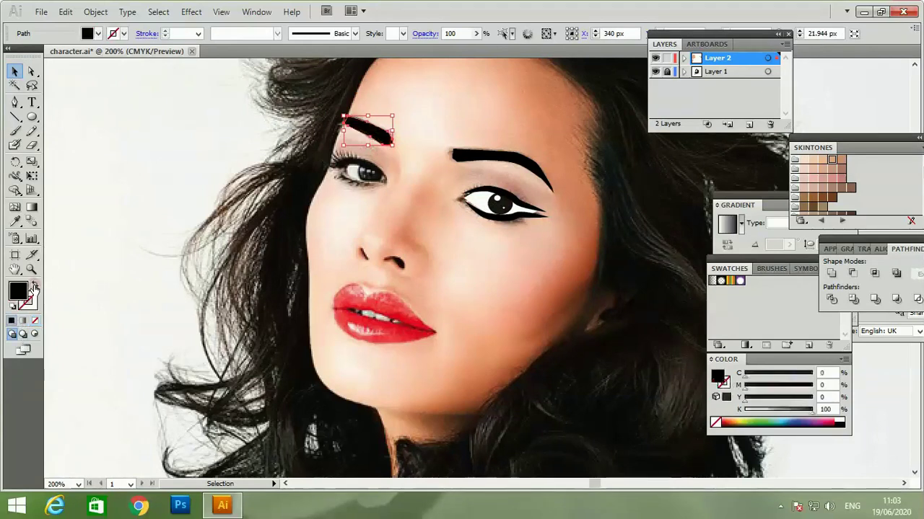
left_click(485, 315)
Copy the eye artwork onto the cheek, undo it, and select the eye alone without the eyebrow.
left_click_drag(456, 176, 542, 243)
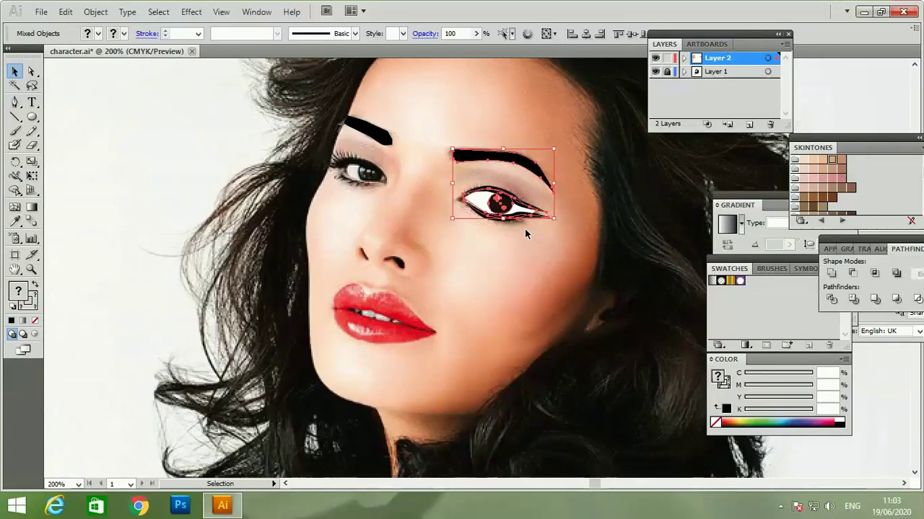
left_click_drag(519, 225, 510, 293)
key("ctrl+z")
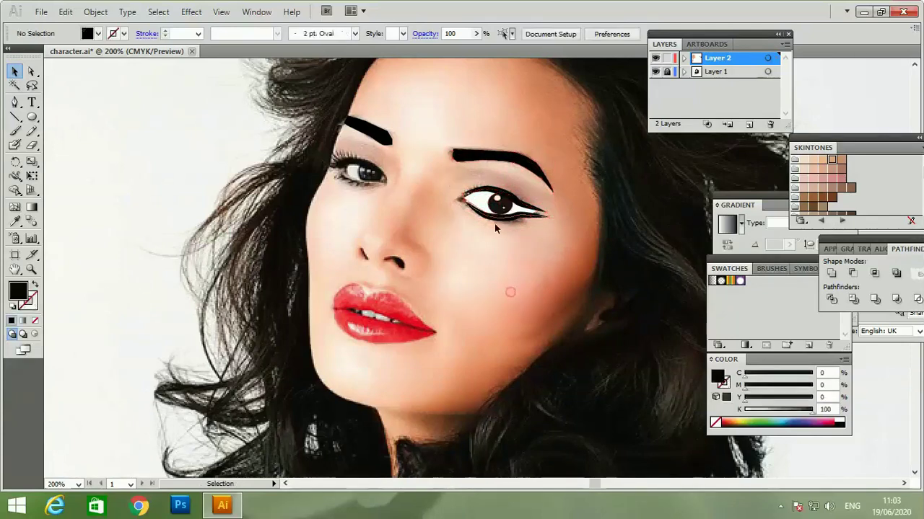
mouse_move(459, 177)
left_mouse_down()
mouse_move(519, 223)
mouse_move(485, 210)
mouse_move(492, 269)
left_mouse_up()
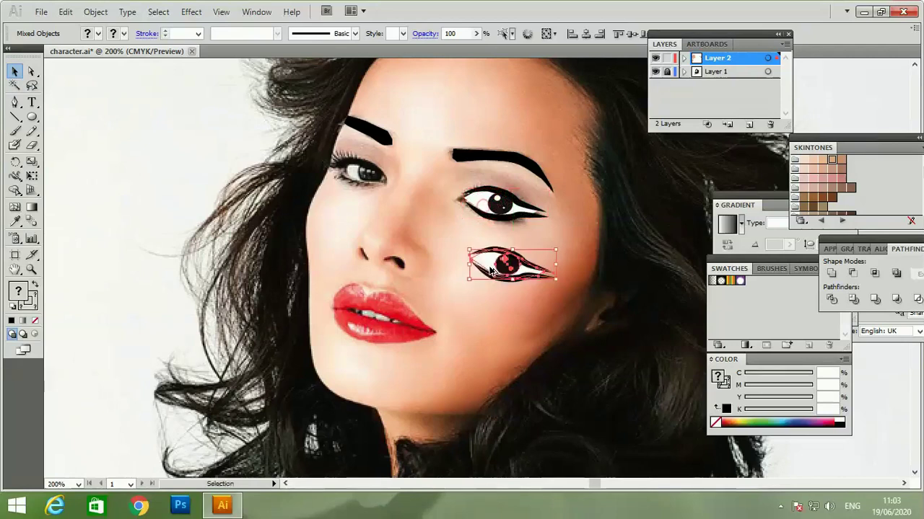
Reflect the eye copy across the vertical axis.
right_click(491, 267)
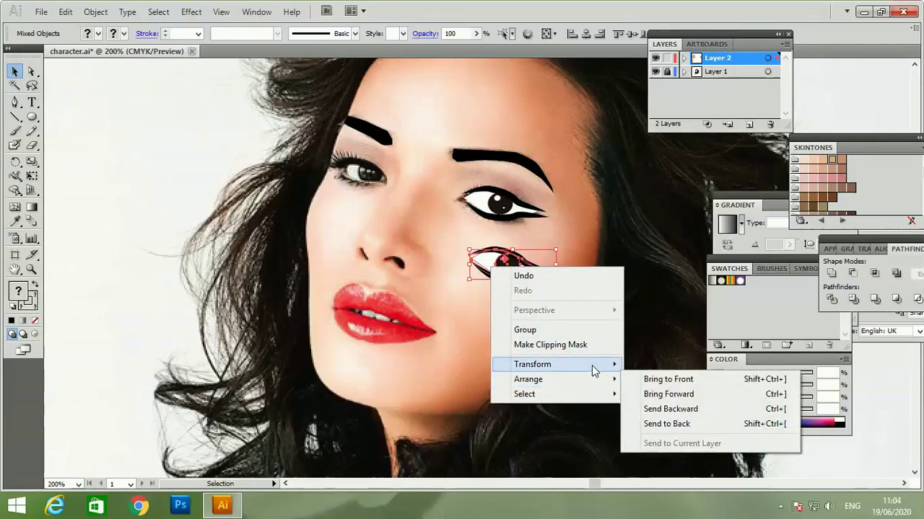
mouse_move(532, 364)
left_click(675, 413)
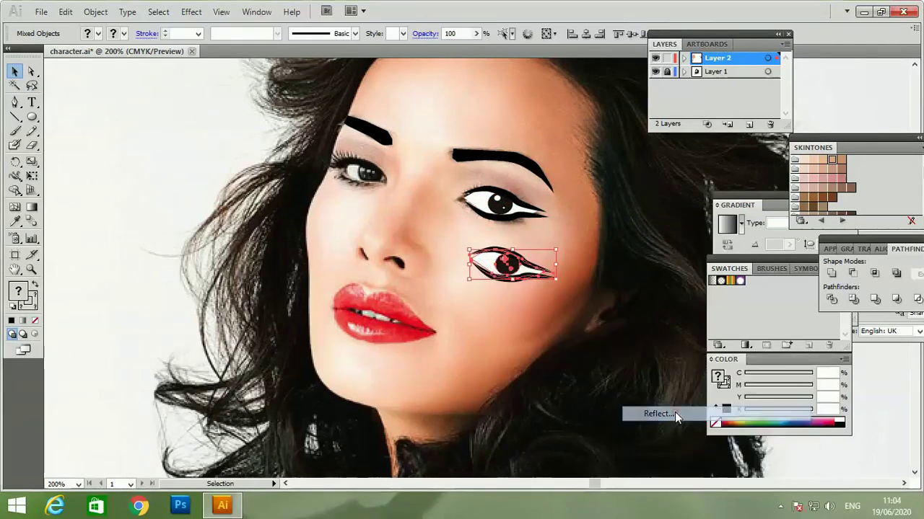
left_click(390, 237)
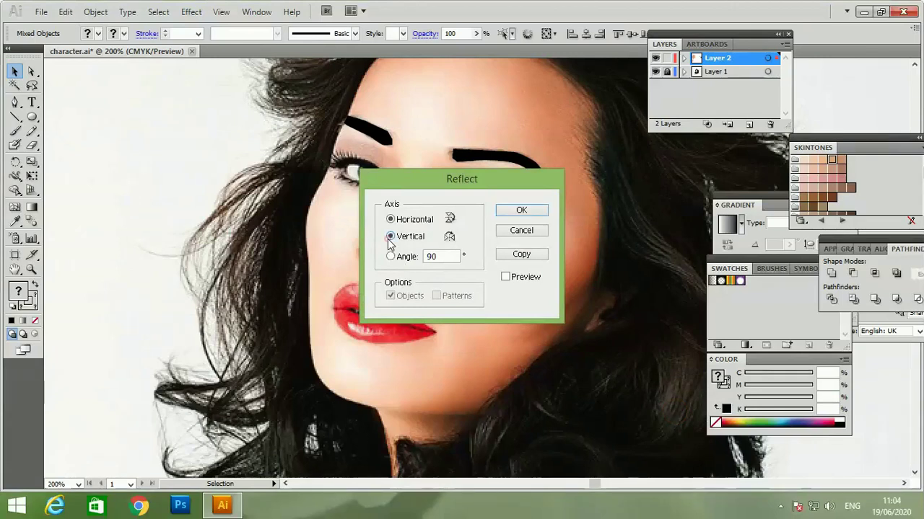
left_click(518, 211)
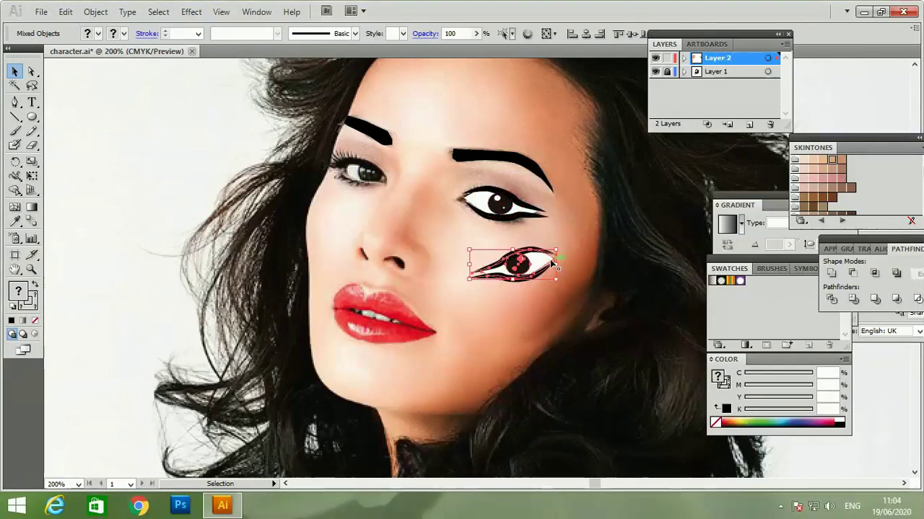
Move and resize the mirrored eye over the left eye, then delete it.
mouse_move(550, 259)
left_mouse_down()
mouse_move(356, 202)
mouse_move(339, 228)
mouse_move(373, 182)
left_mouse_up()
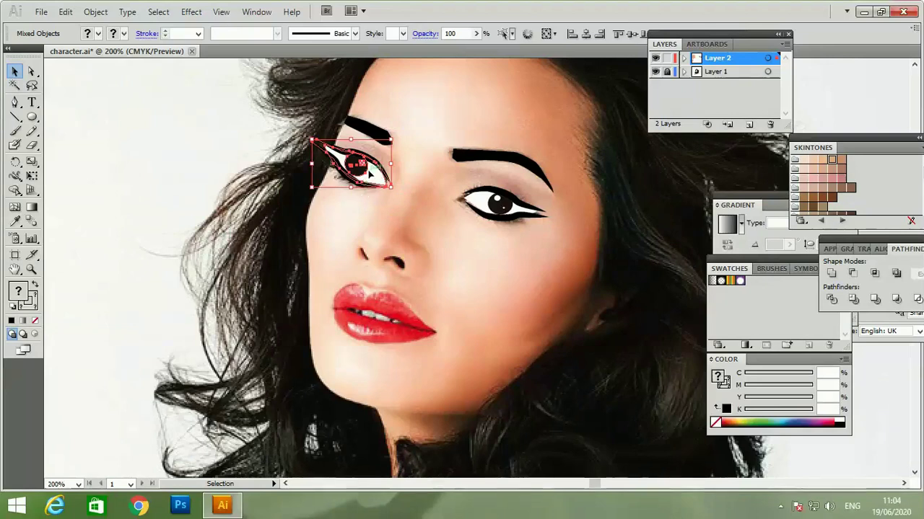
left_click_drag(310, 138, 324, 147)
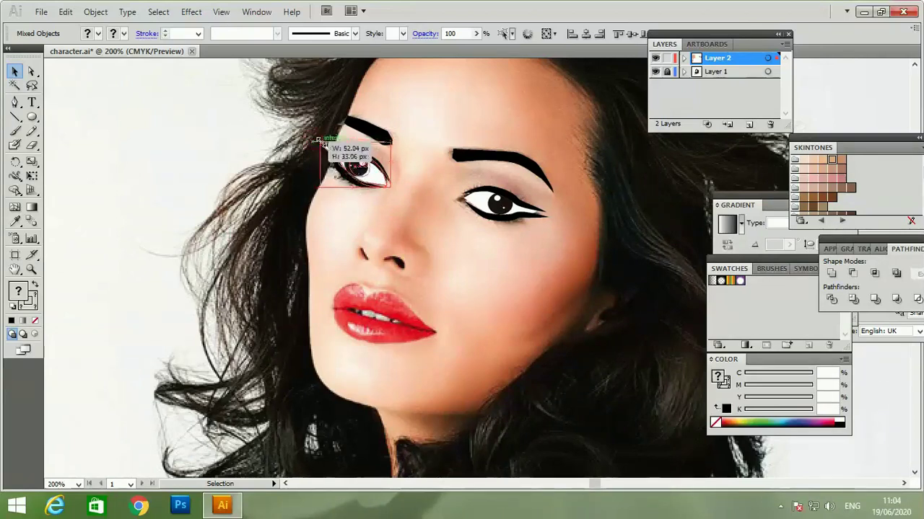
left_click_drag(373, 186, 363, 221)
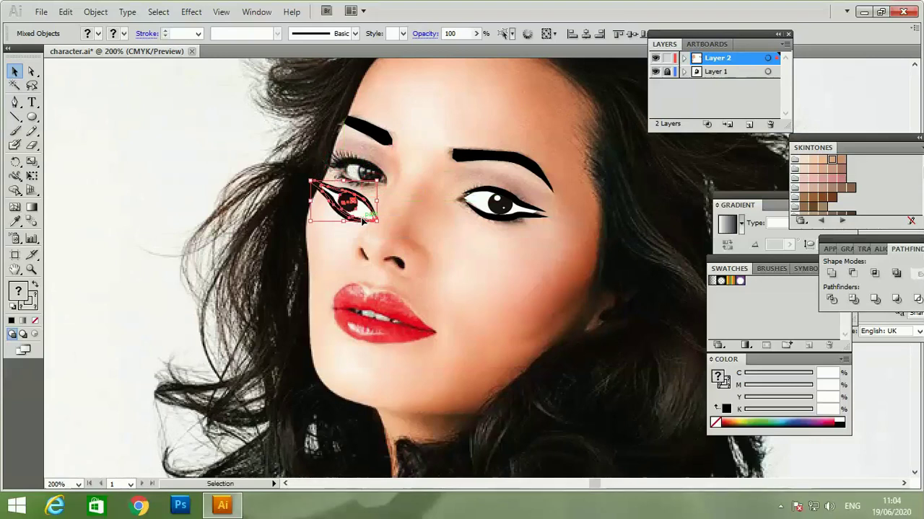
key("Delete")
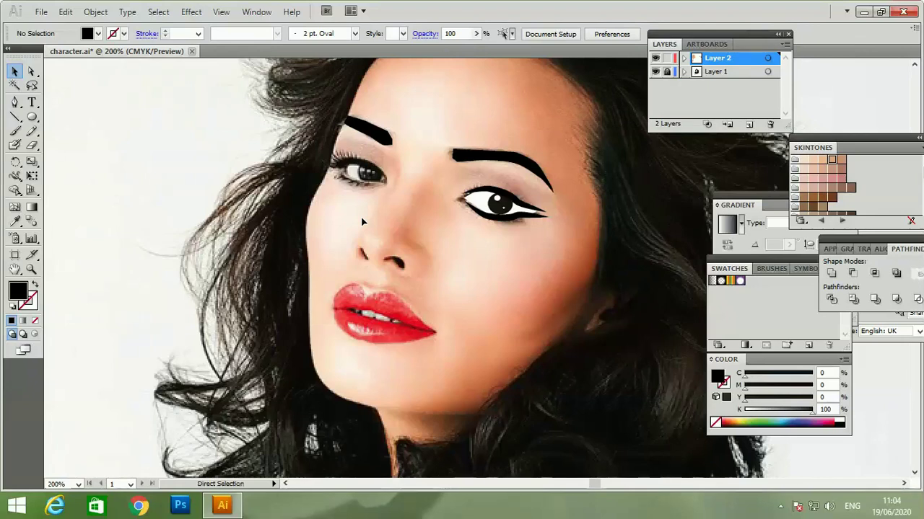
Zoom in on the right eye and move the eye shape down onto the cheek.
key("ctrl+plus")
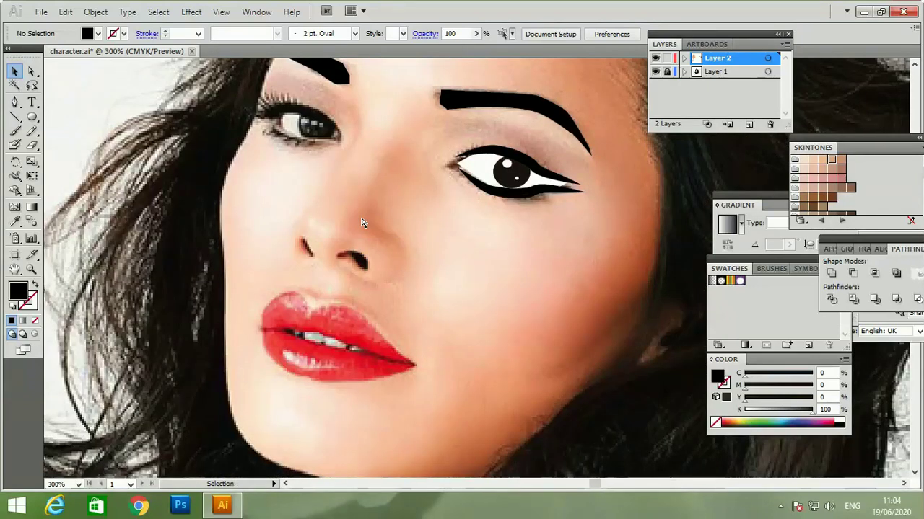
left_click_drag(425, 124, 573, 228)
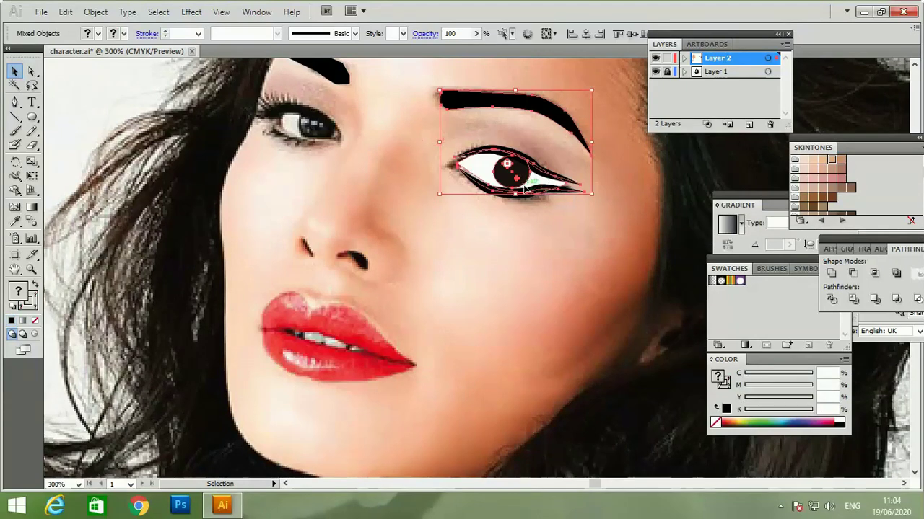
left_click(526, 248)
left_click_drag(497, 186, 493, 320)
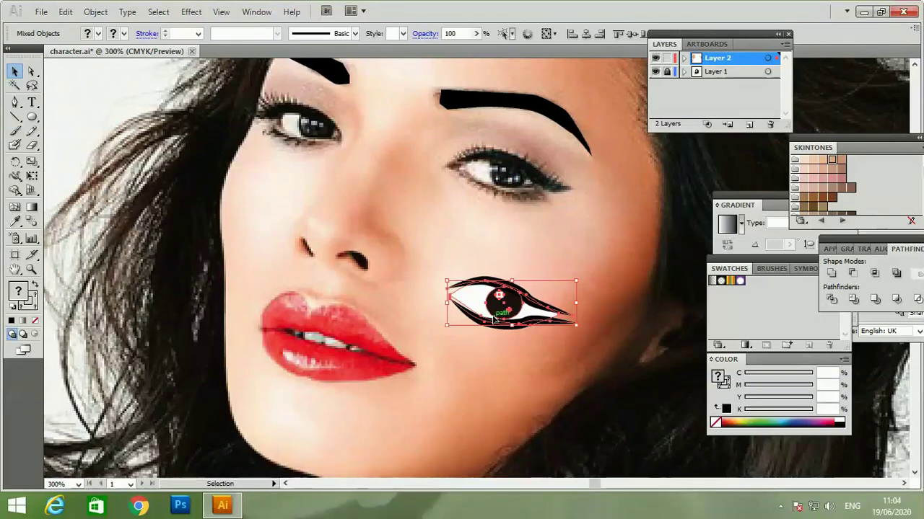
left_click(492, 316)
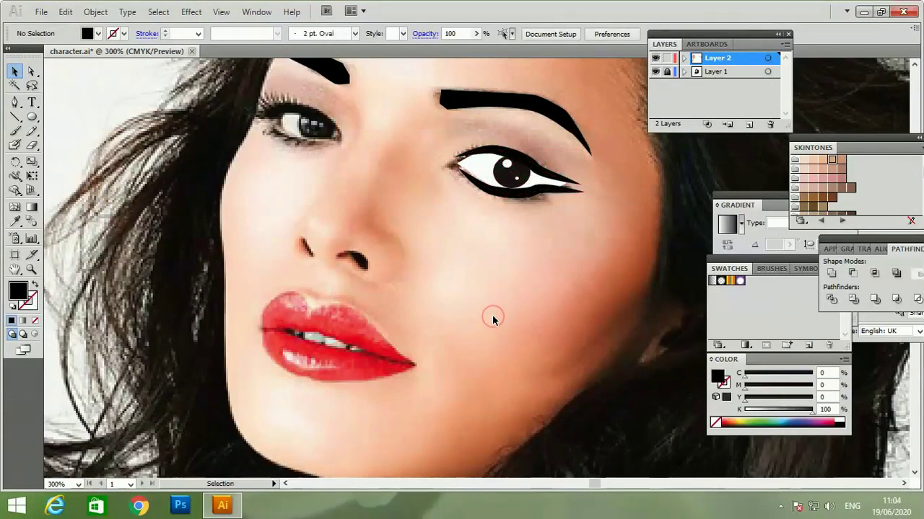
Drag the lower eyeliner's end anchor outward with the Direct Selection tool.
left_click(494, 196)
key("Delete")
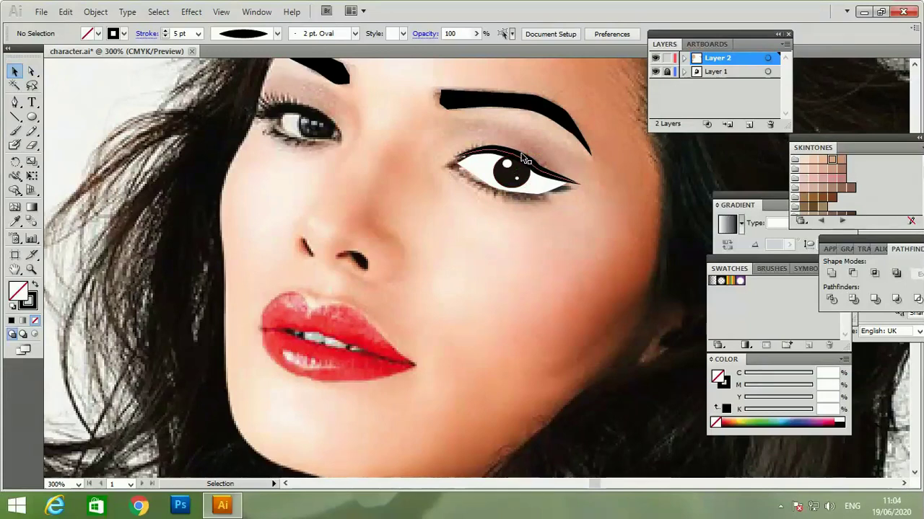
key("ctrl+z")
key("a")
left_click_drag(533, 195, 570, 225)
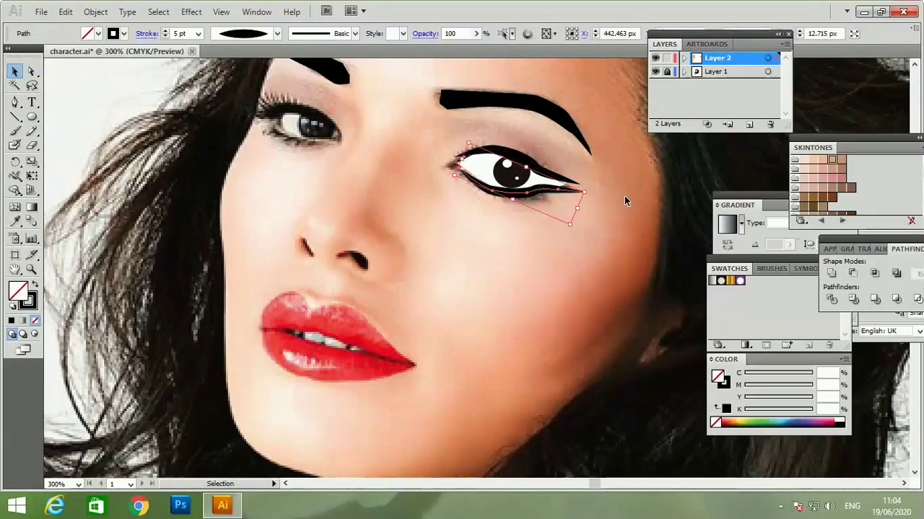
left_click(553, 249)
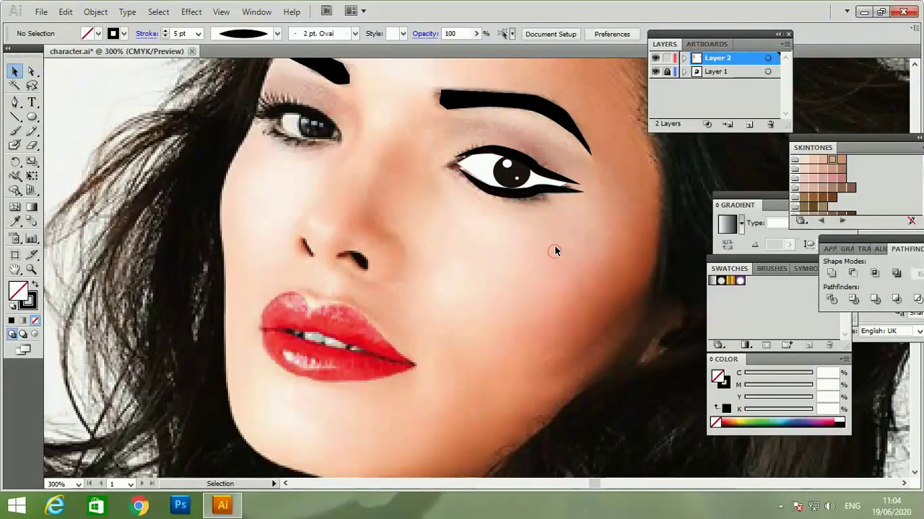
Zoom out to review the whole portrait, then zoom back to 200% and scroll left.
key("ctrl+minus")
key("ctrl+minus")
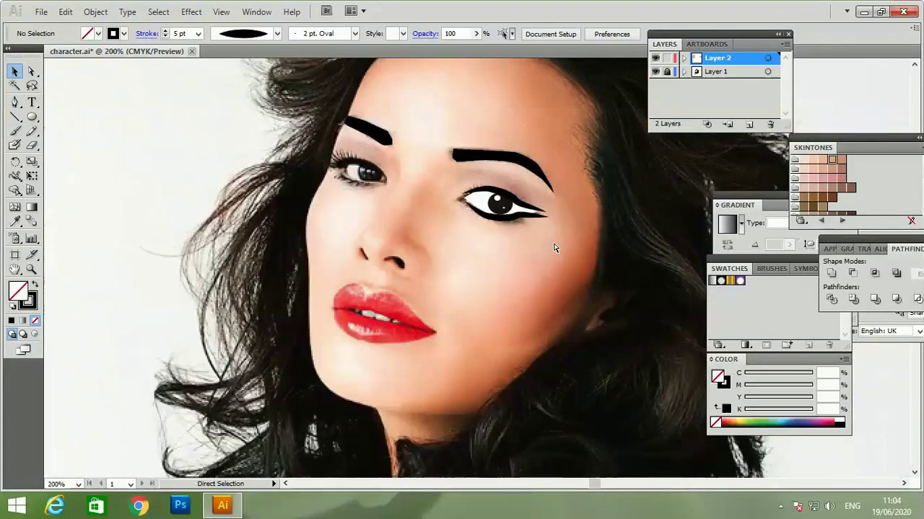
key("ctrl+minus")
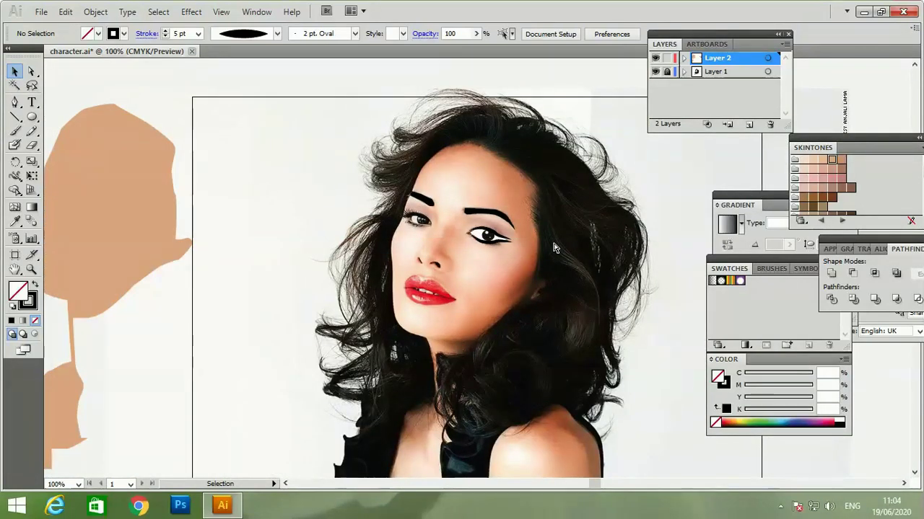
key("ctrl+plus")
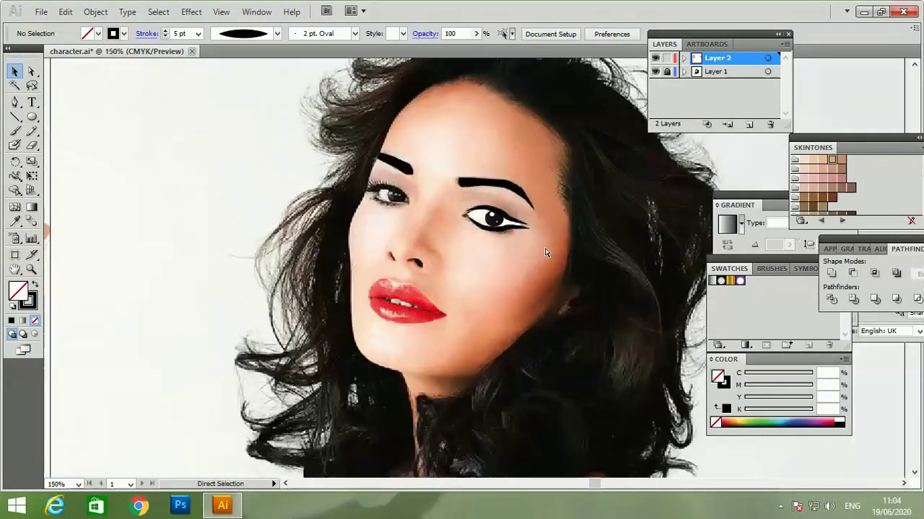
key("ctrl+plus")
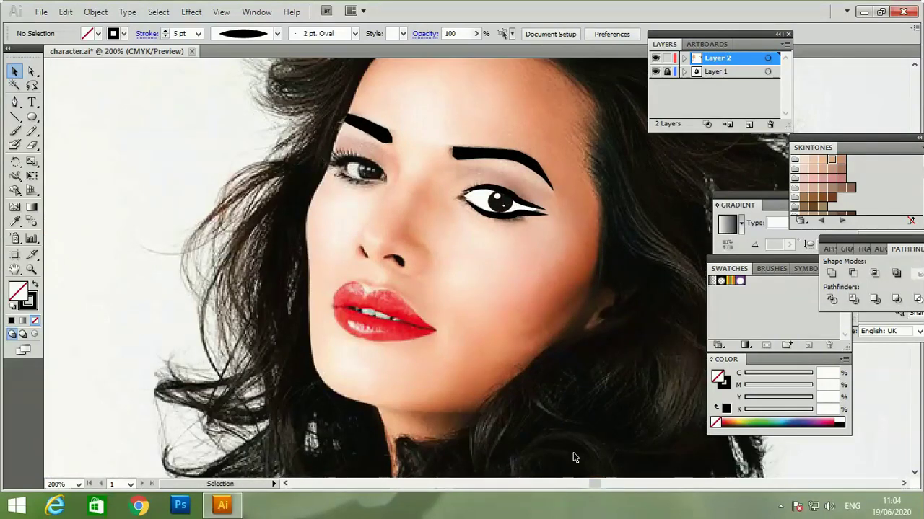
scroll(597, 484, "left", 1)
scroll(596, 484, "left", 1)
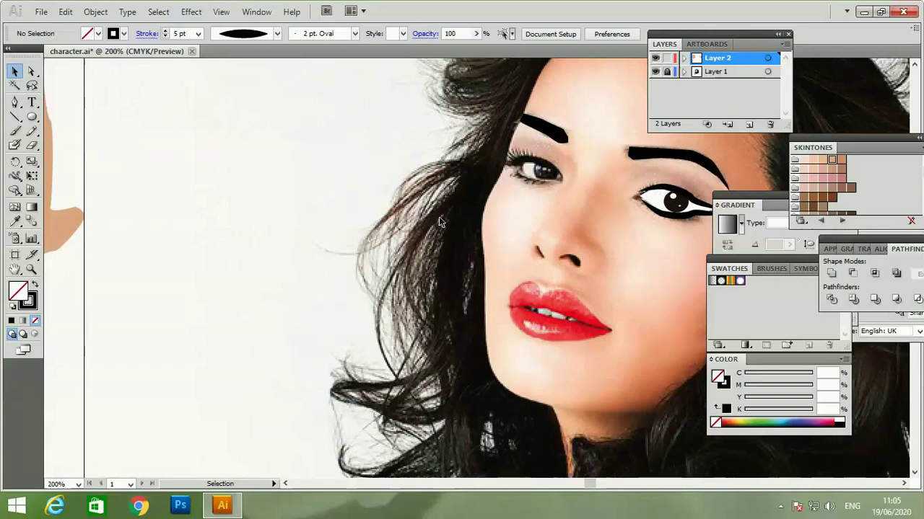
Trace the upper eye line and give it a 5 pt tapered-profile stroke.
left_click(15, 103)
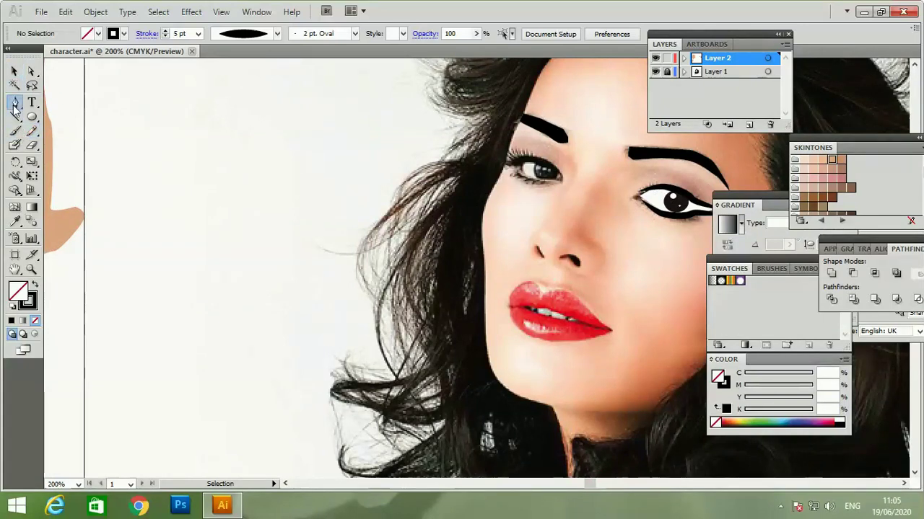
left_click_drag(511, 165, 565, 176)
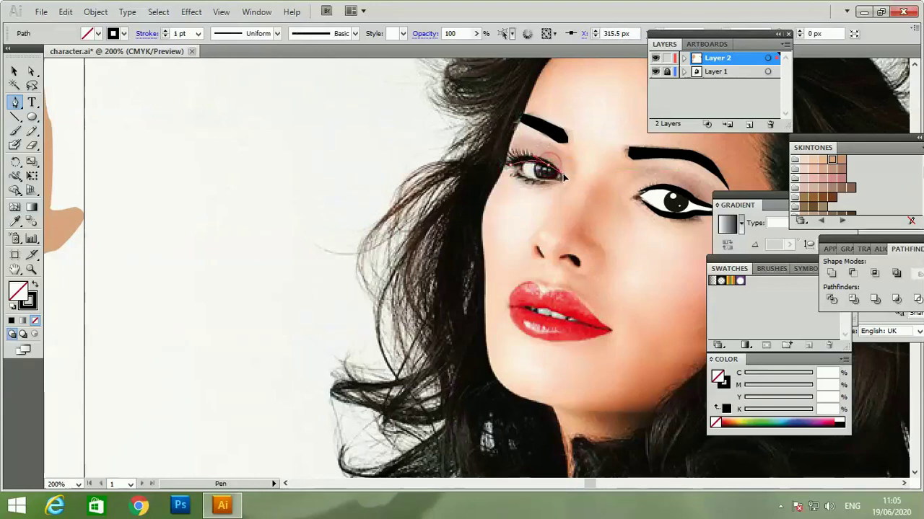
left_click(16, 71)
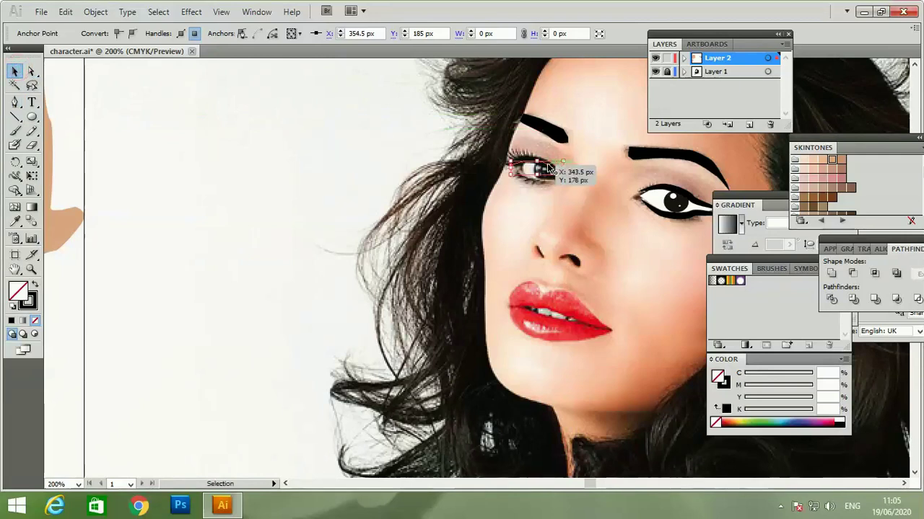
left_click(548, 168)
left_click(165, 31)
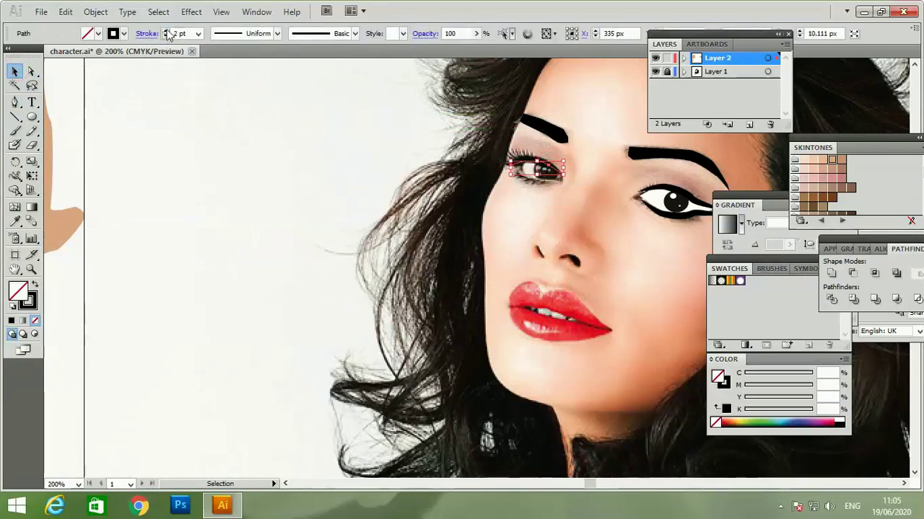
left_click(166, 31)
left_click(166, 31)
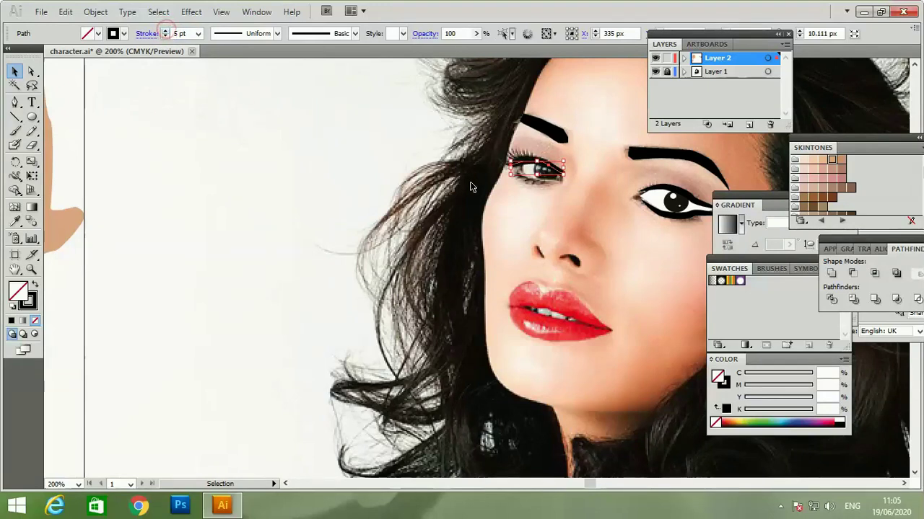
left_click(278, 36)
left_click(248, 82)
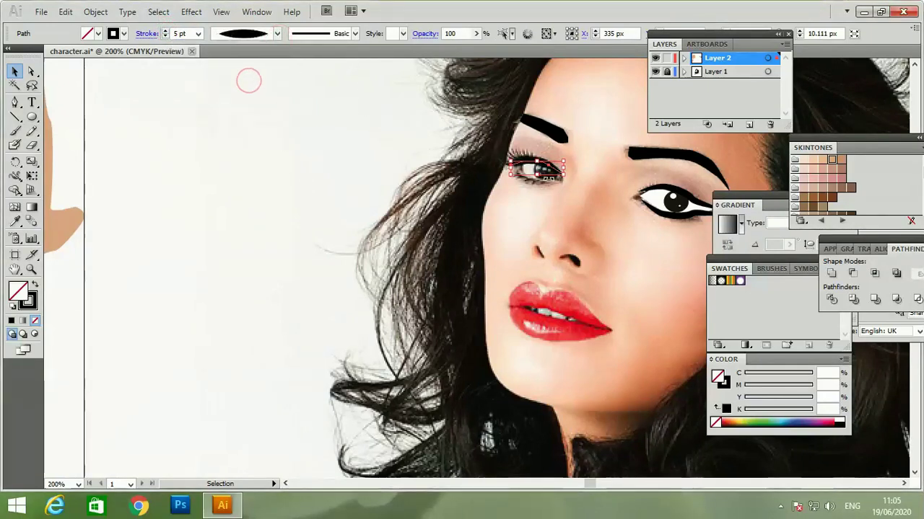
left_click(565, 198)
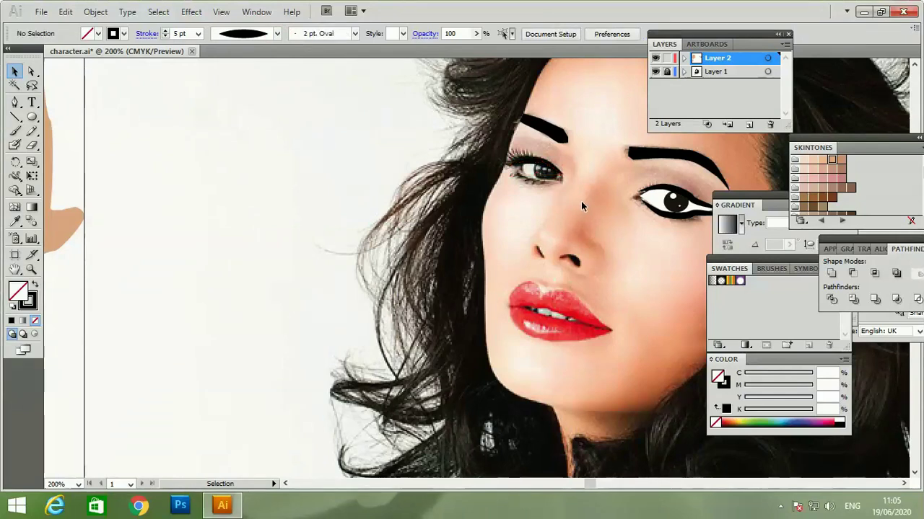
Draw the curved lower lid line and give it a 3 pt tapered-profile stroke.
left_click(14, 101)
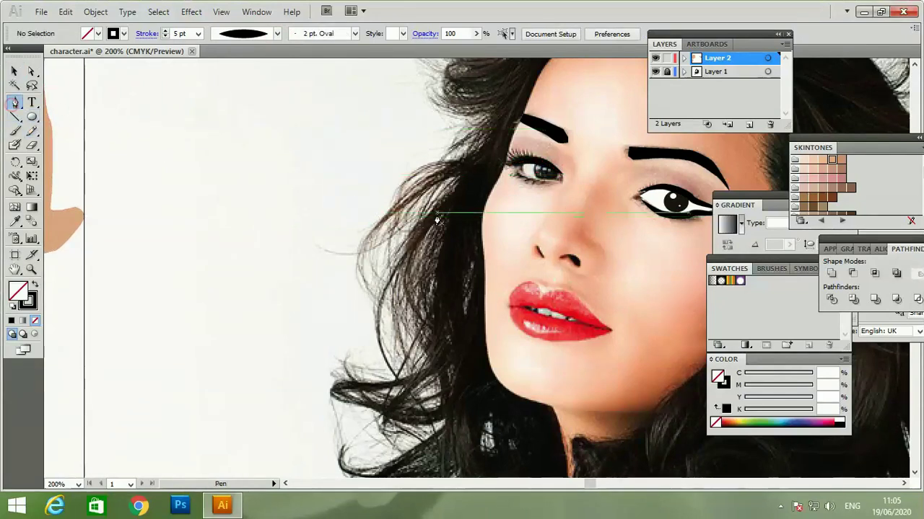
left_click(515, 178)
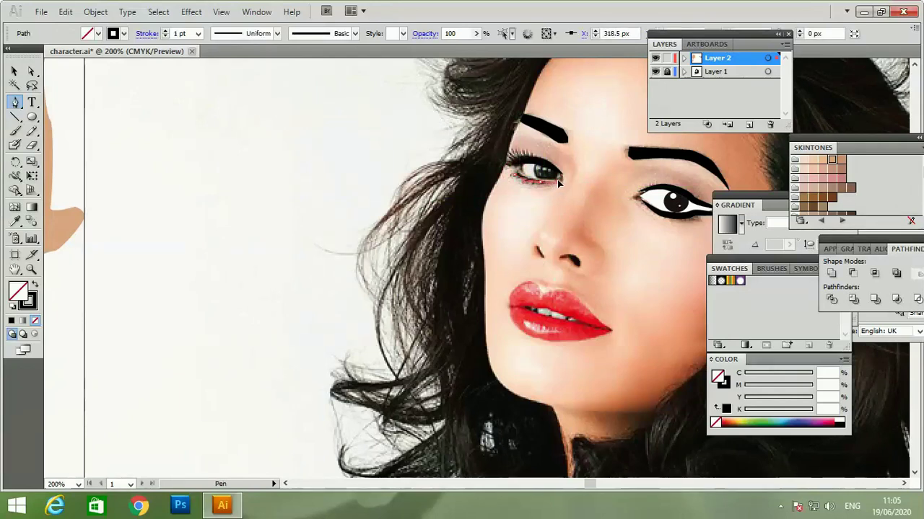
left_click(560, 180)
left_click_drag(565, 184, 578, 192)
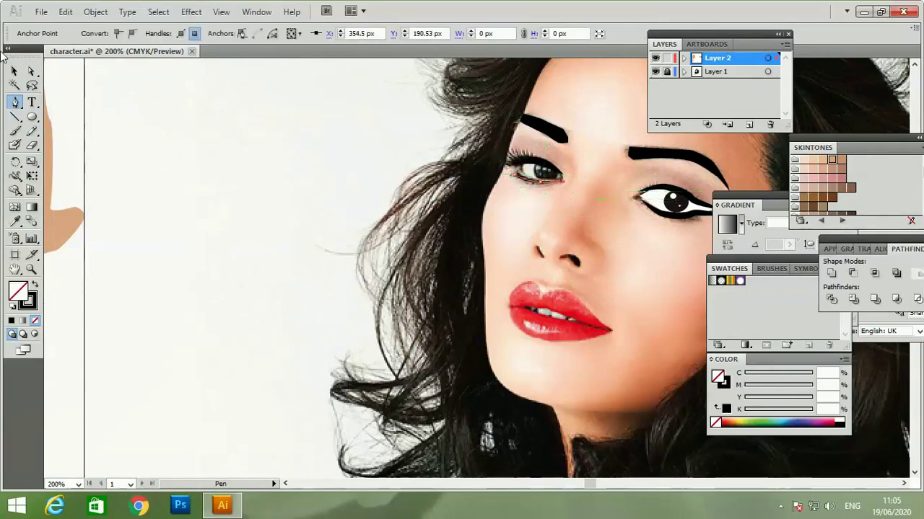
left_click(12, 70)
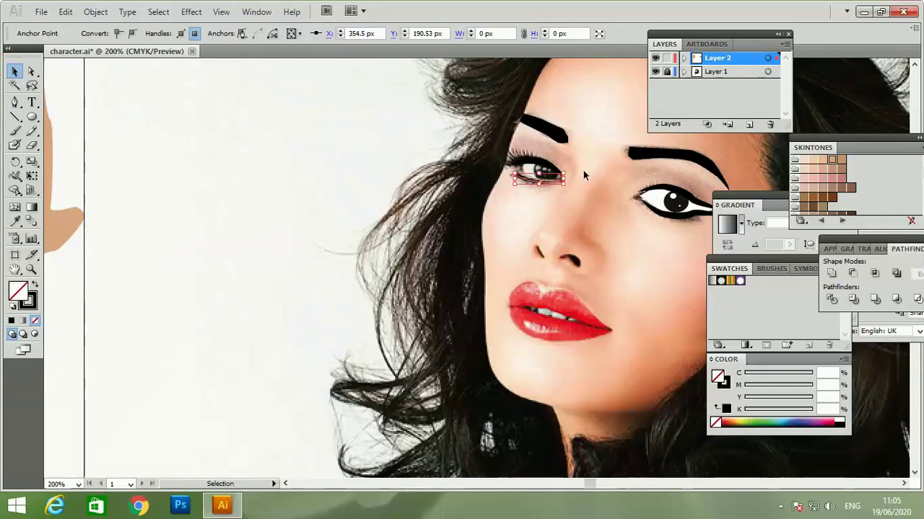
left_click(539, 197)
left_click(536, 189)
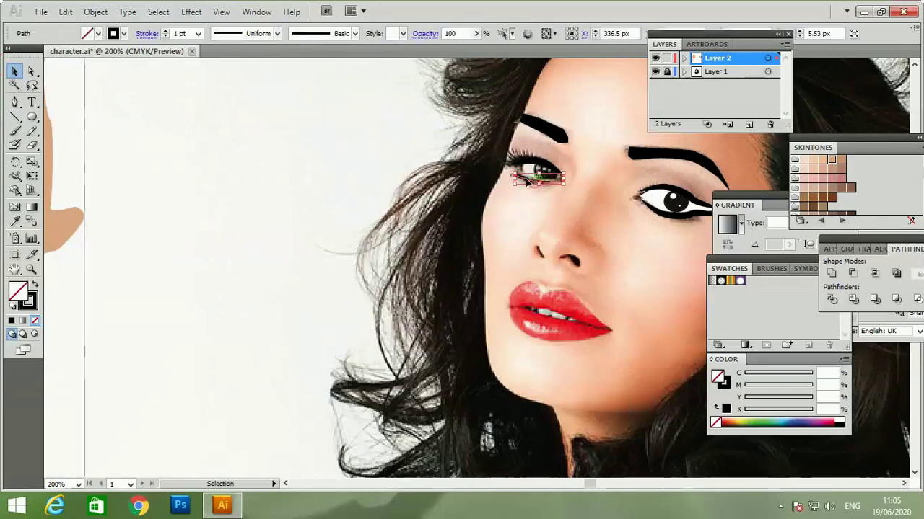
left_click(165, 30)
left_click(165, 30)
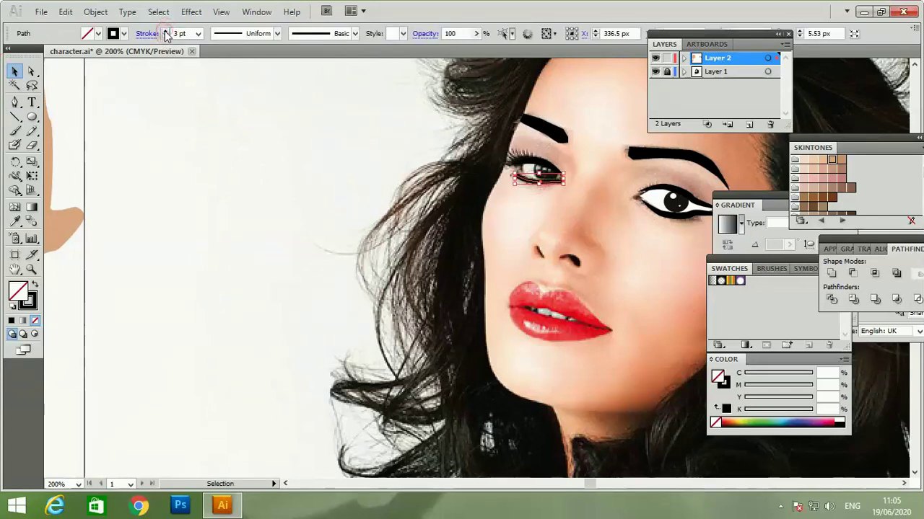
left_click(277, 33)
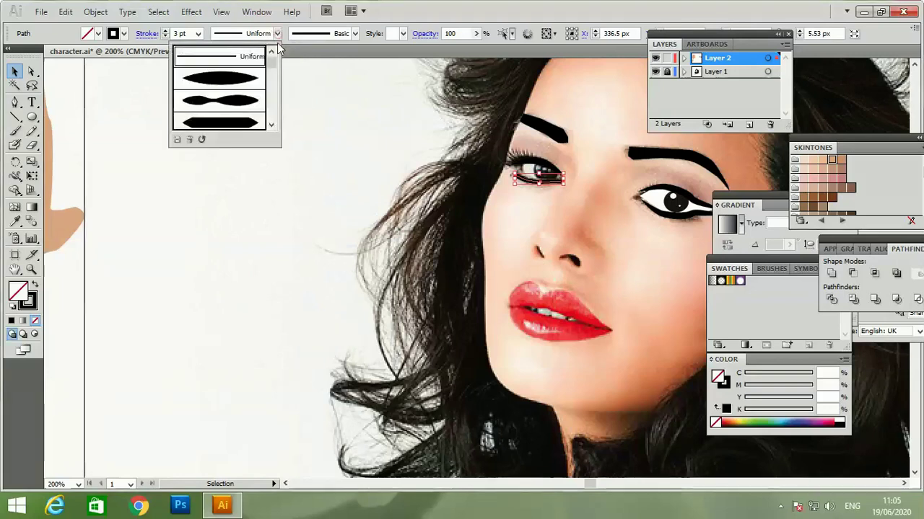
left_click(249, 84)
left_click(251, 135)
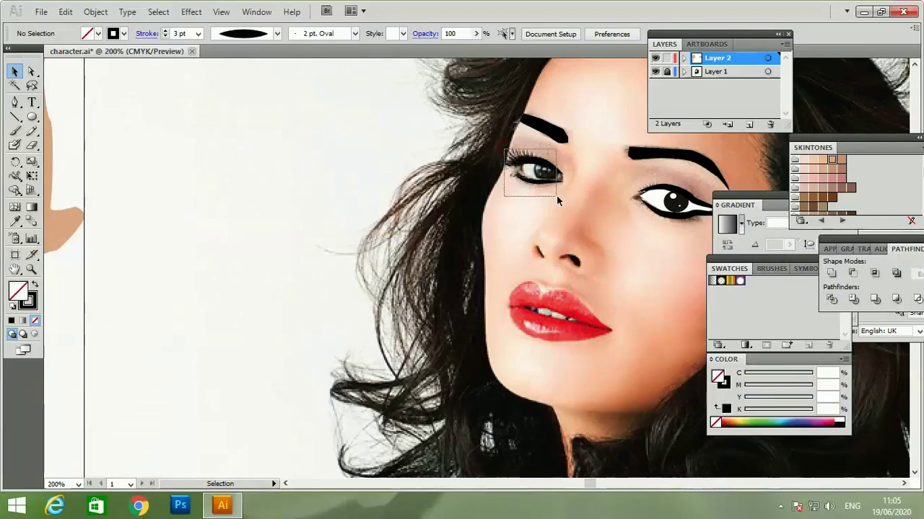
Move the eyelid strokes onto the blank canvas left of the hair and zoom to 300%.
left_click_drag(553, 186, 394, 212)
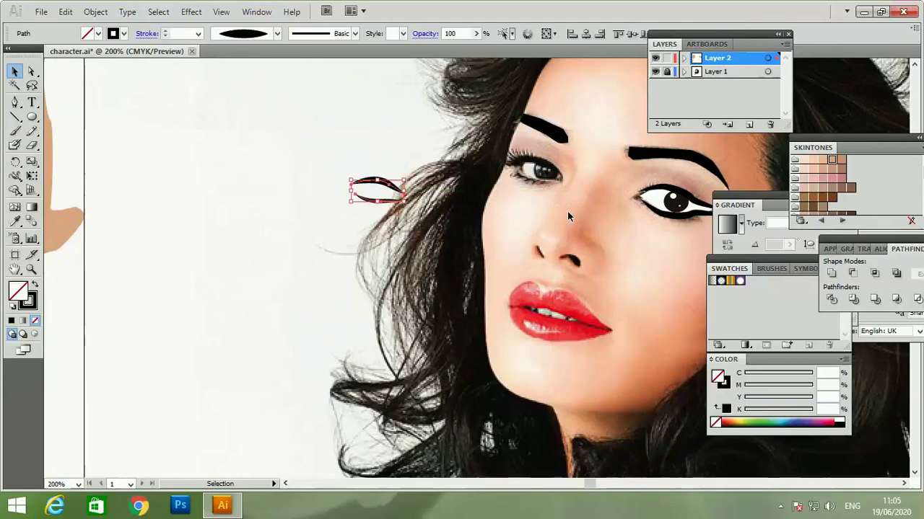
key("a")
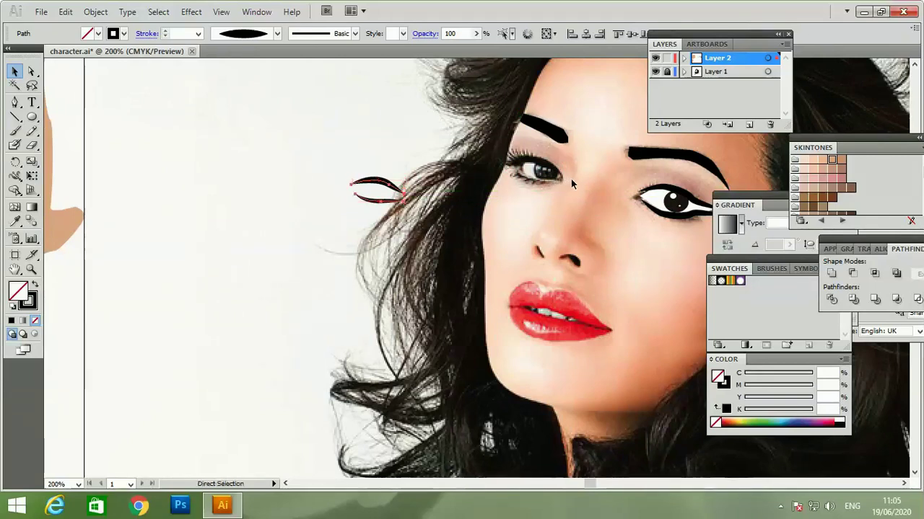
key("ctrl+plus")
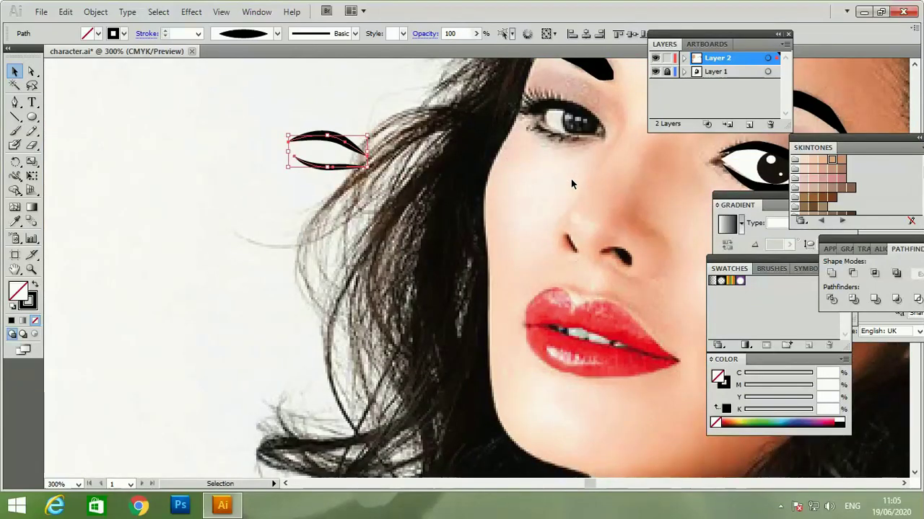
Trace a closed almond outline over the left eye and fill it white.
left_click(15, 101)
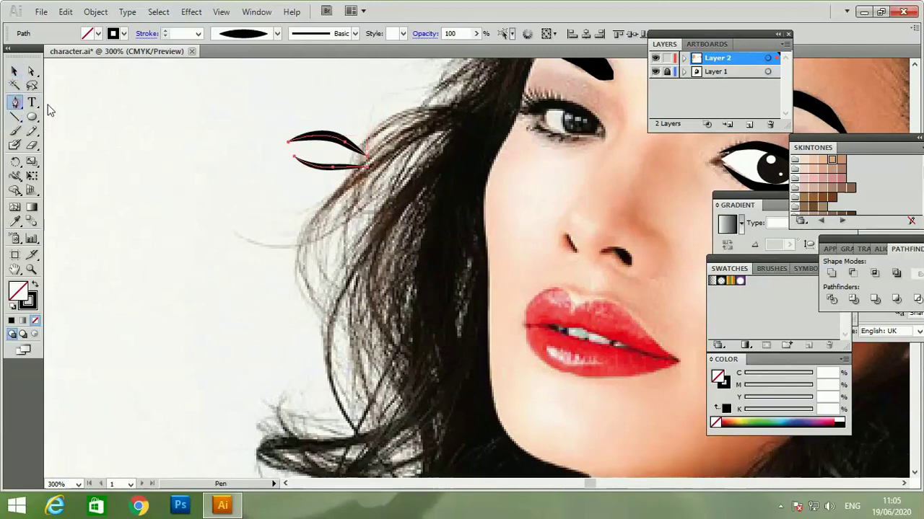
left_click(546, 118)
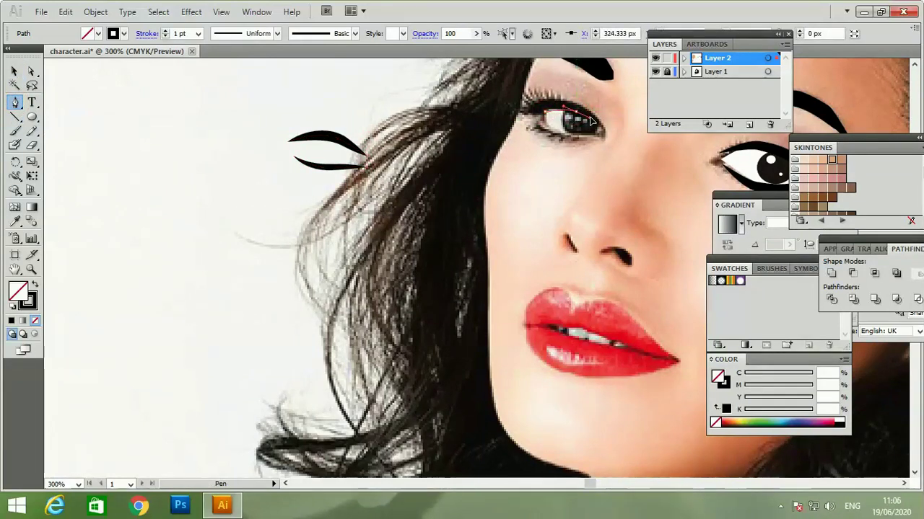
mouse_move(600, 131)
left_mouse_down()
mouse_move(603, 142)
mouse_move(547, 134)
left_mouse_up()
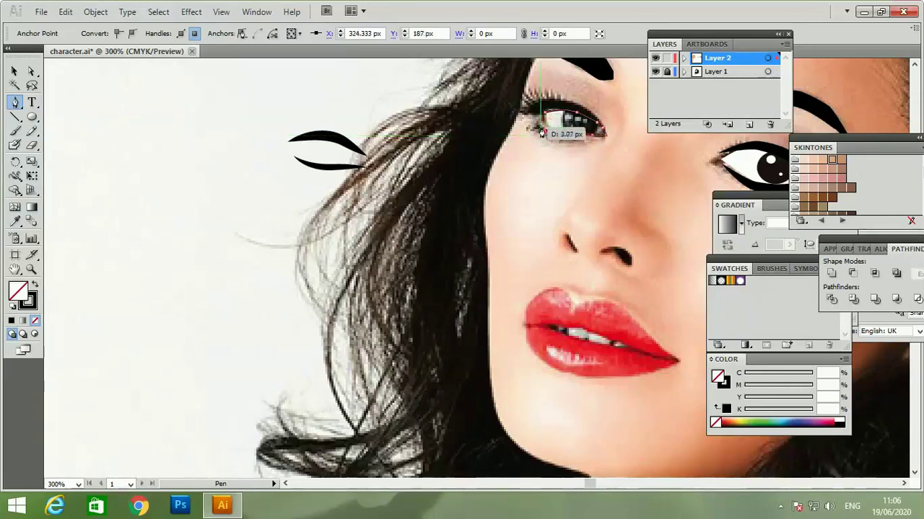
left_click_drag(534, 123, 543, 117)
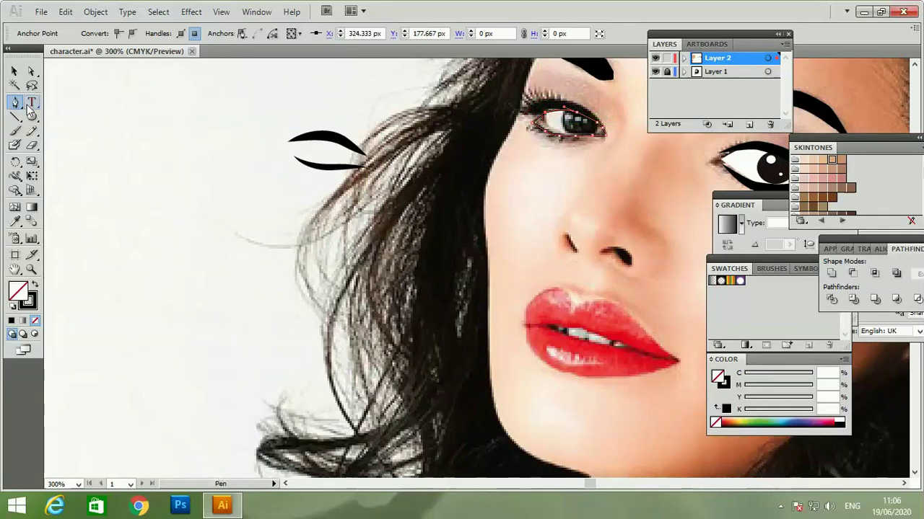
left_click(14, 70)
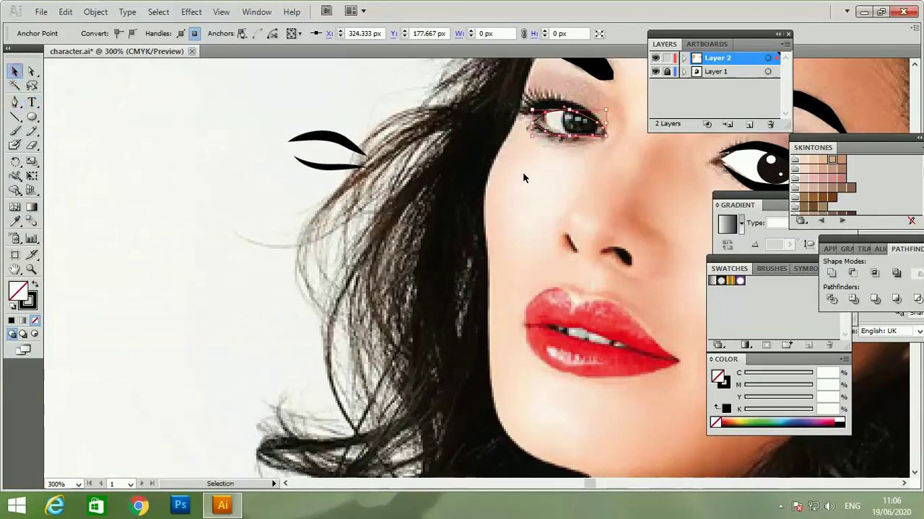
left_click(12, 308)
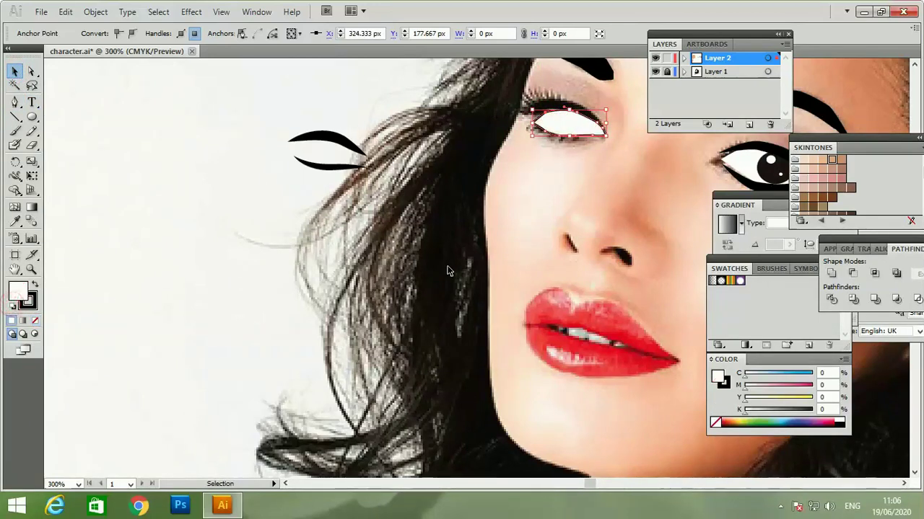
left_click(548, 265)
Select the right eye's black pupil and highlight dots, discarding the misplaced test copies.
double_click(763, 176)
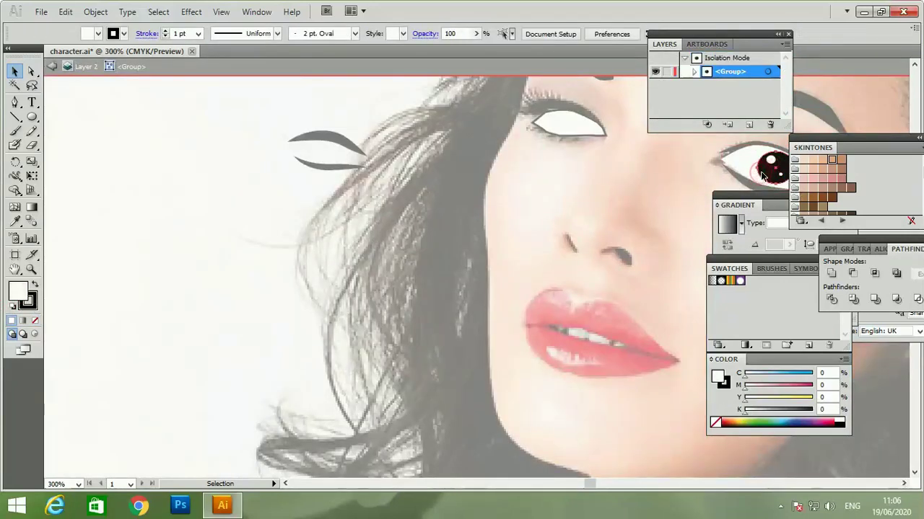
left_click(762, 176)
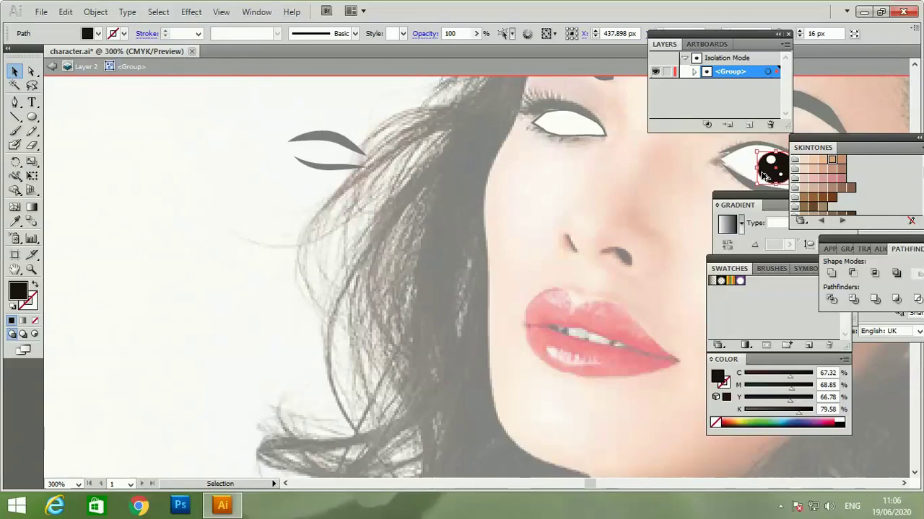
left_click_drag(763, 176, 588, 245)
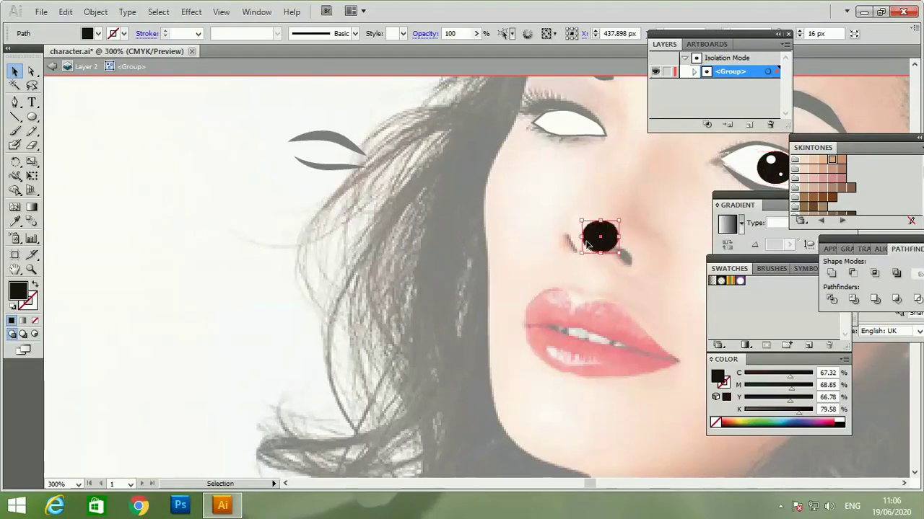
key("ctrl+z")
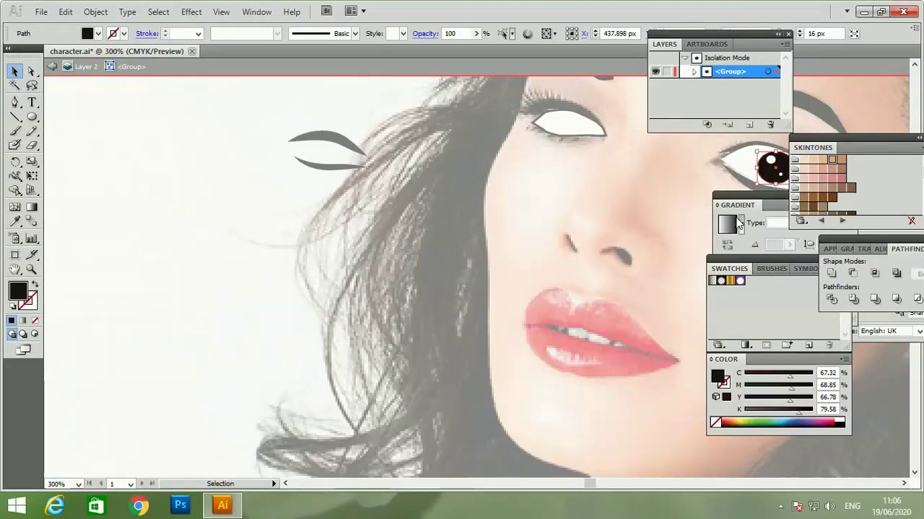
left_click(785, 174, "shift")
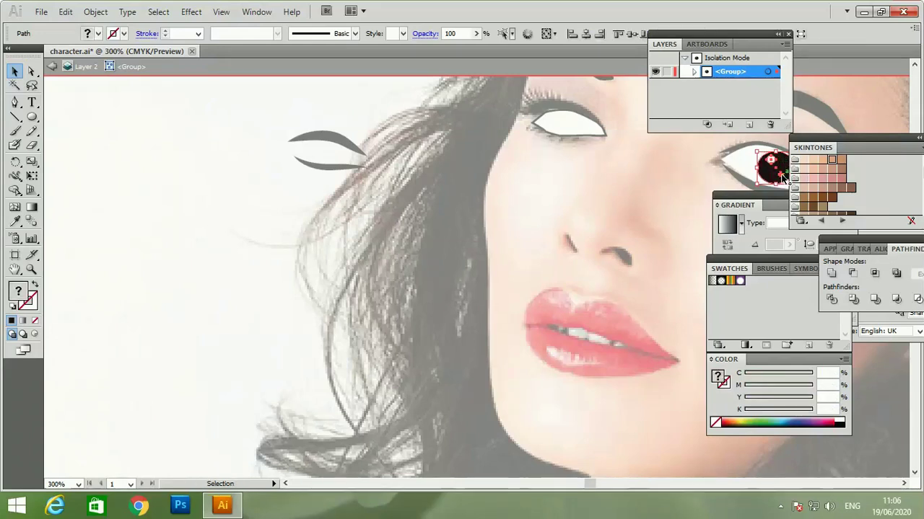
left_click_drag(776, 182, 599, 250)
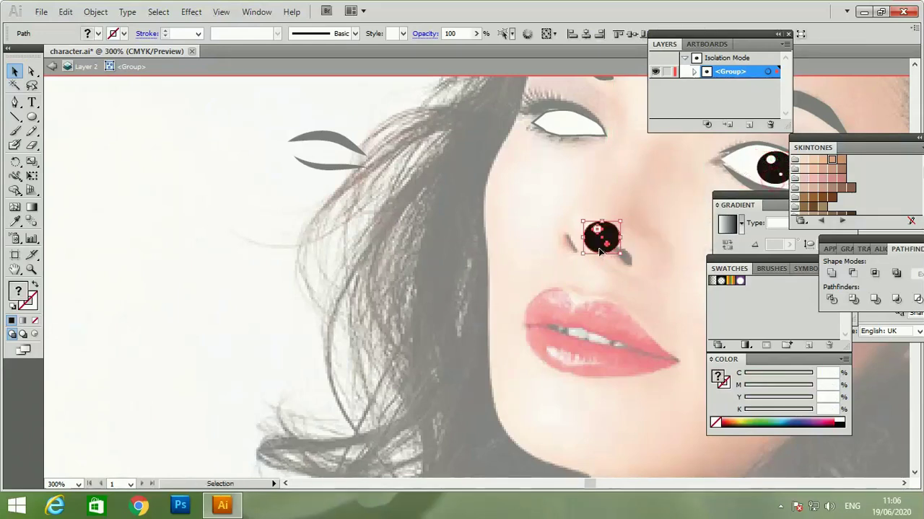
key("Delete")
double_click(585, 220)
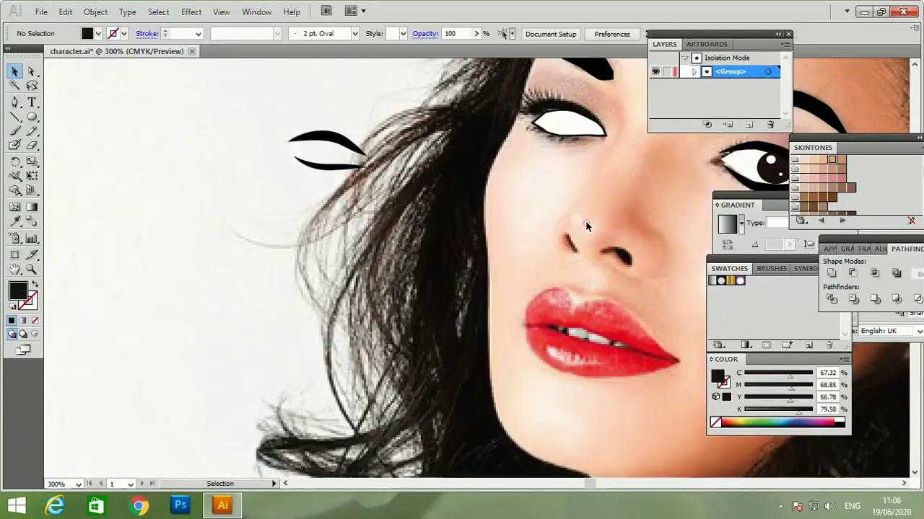
Paste the pupil group and place it over the left eye's iris.
key("ctrl+v")
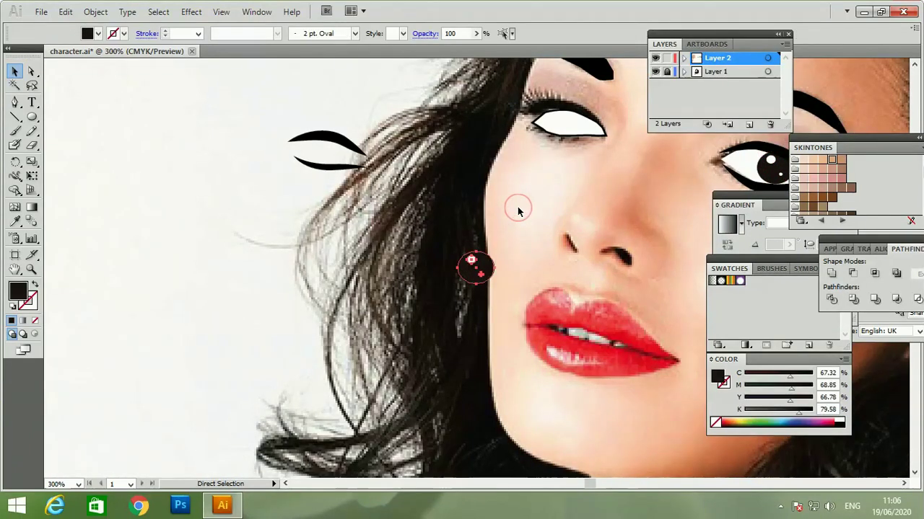
left_click_drag(489, 270, 578, 129)
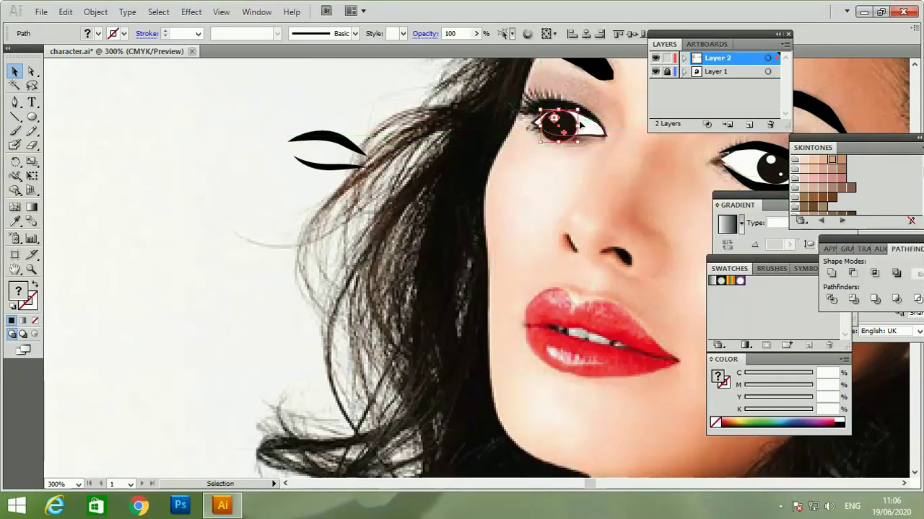
left_click_drag(578, 129, 577, 111)
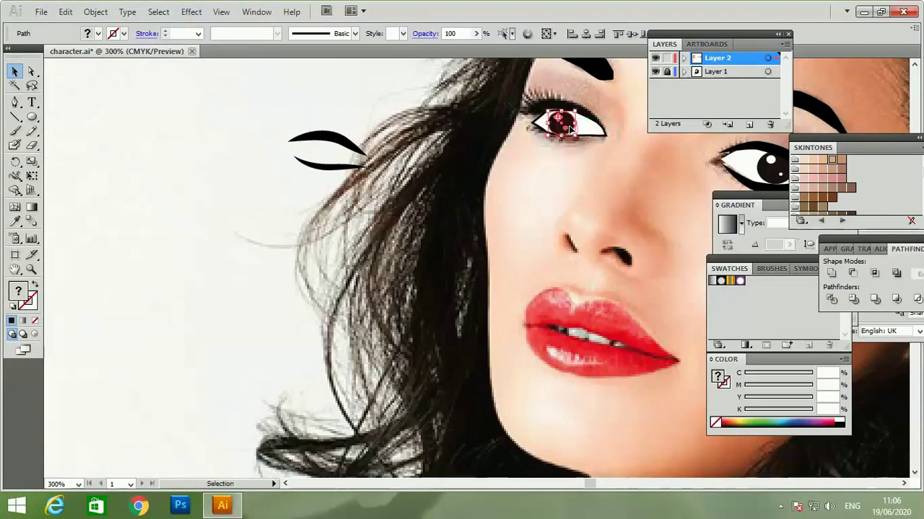
left_click(581, 206)
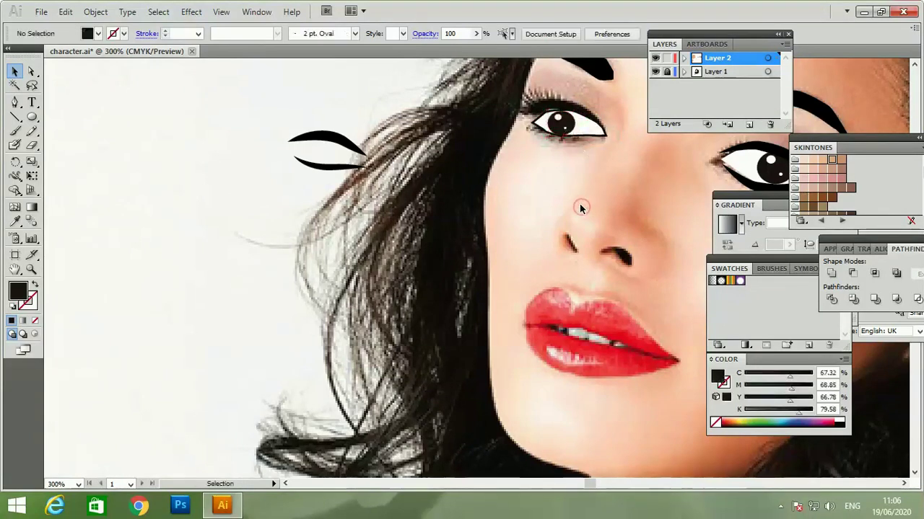
Select both liner strokes and move them onto the left eye.
left_click(359, 146)
left_click_drag(277, 112, 373, 209)
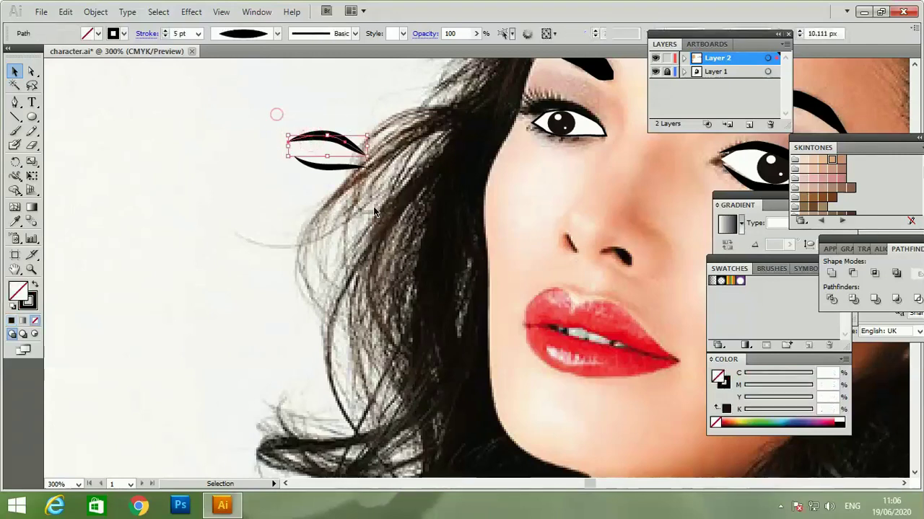
left_click(331, 166, "shift")
left_click_drag(331, 167, 588, 142)
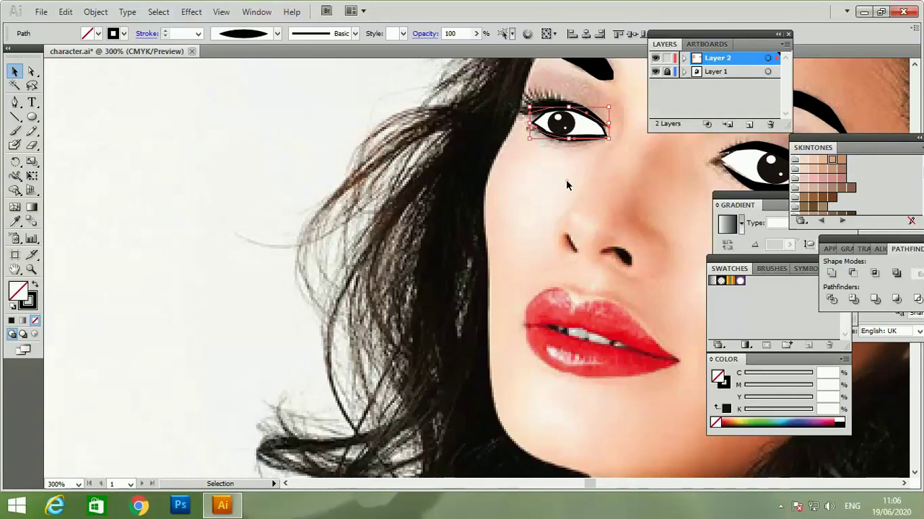
left_click(566, 179)
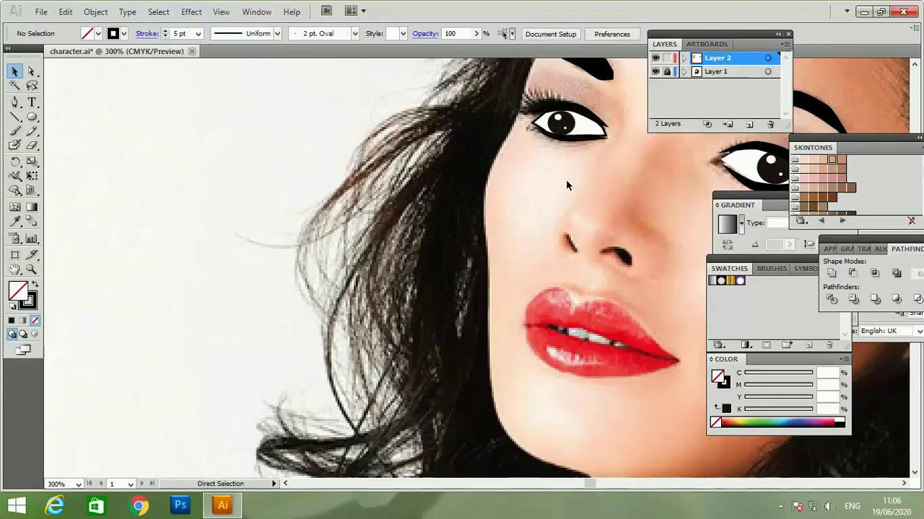
Fine-tune the liner's fit on the left eye, nudging it slightly right.
key("ctrl+minus")
key("ctrl+minus")
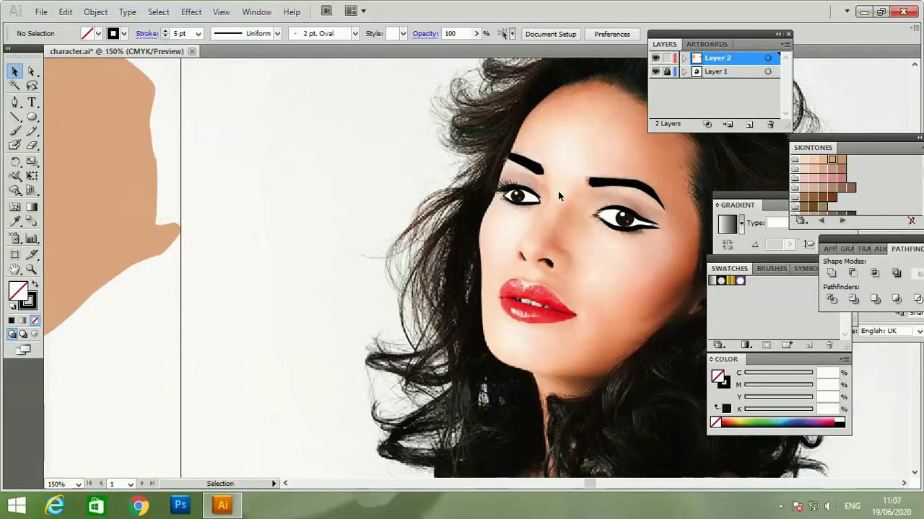
mouse_move(545, 198)
left_mouse_down()
mouse_move(503, 190)
mouse_move(537, 193)
left_mouse_up()
left_click(514, 220)
left_click(535, 194)
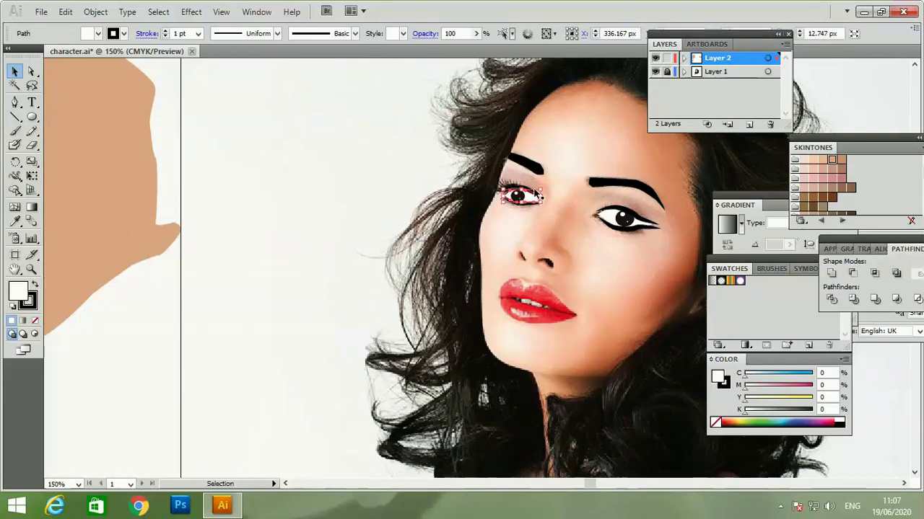
left_click(528, 190)
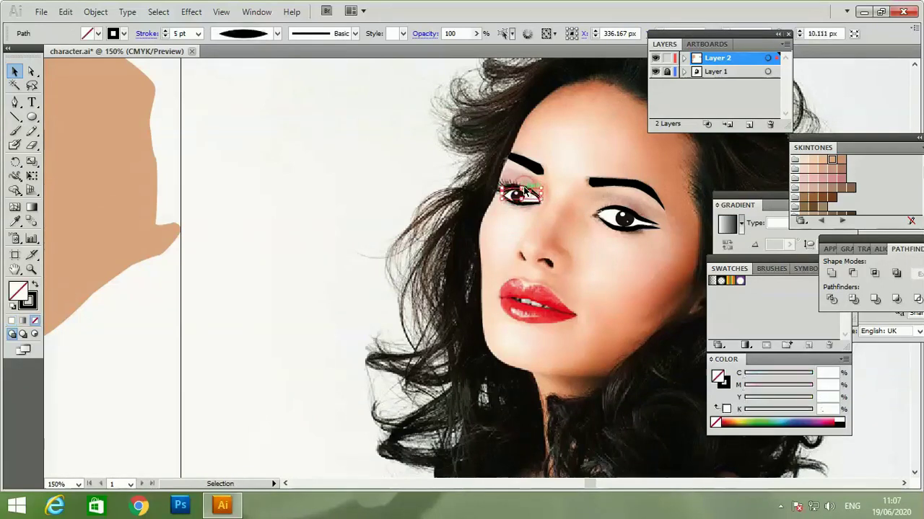
key("Right")
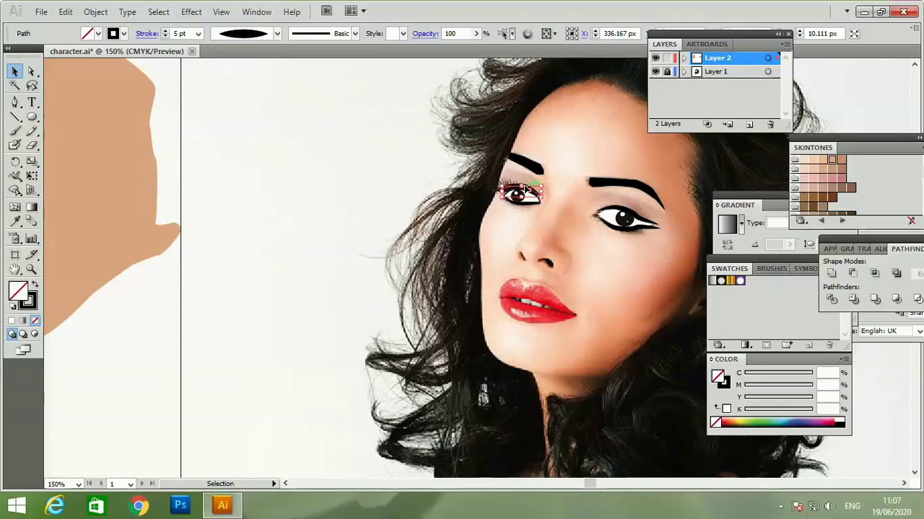
left_click(522, 220)
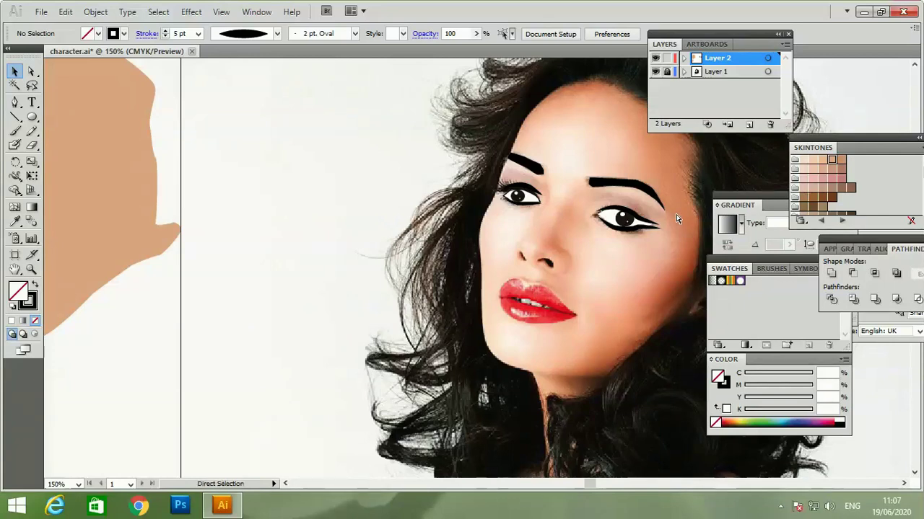
key("ctrl+s")
left_click(419, 298)
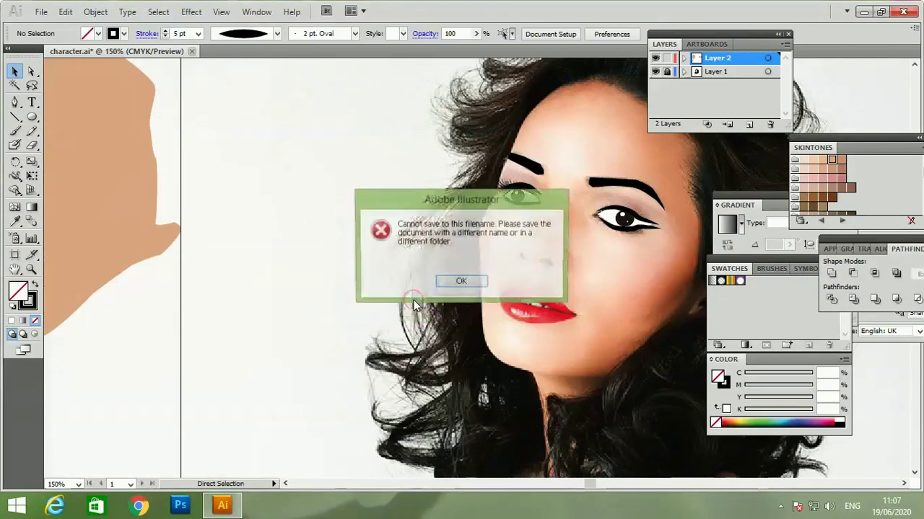
left_click(461, 281)
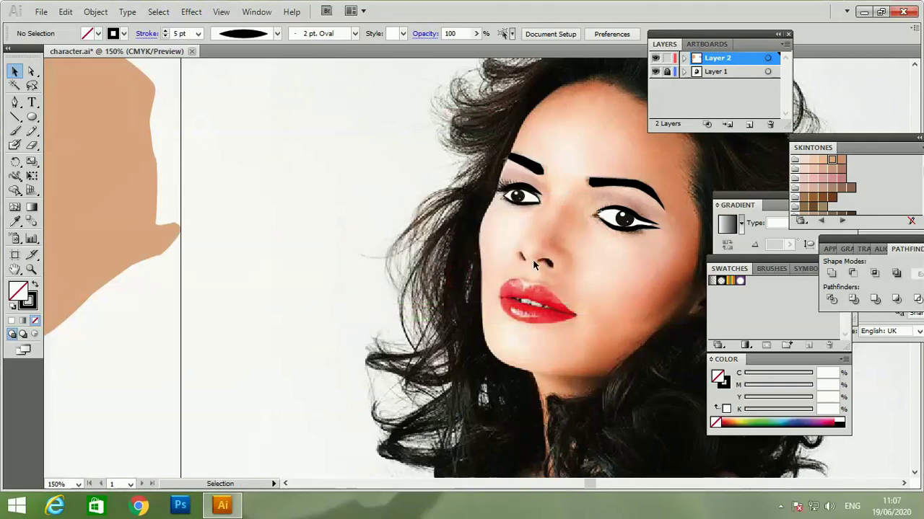
key("a")
key("ctrl+plus")
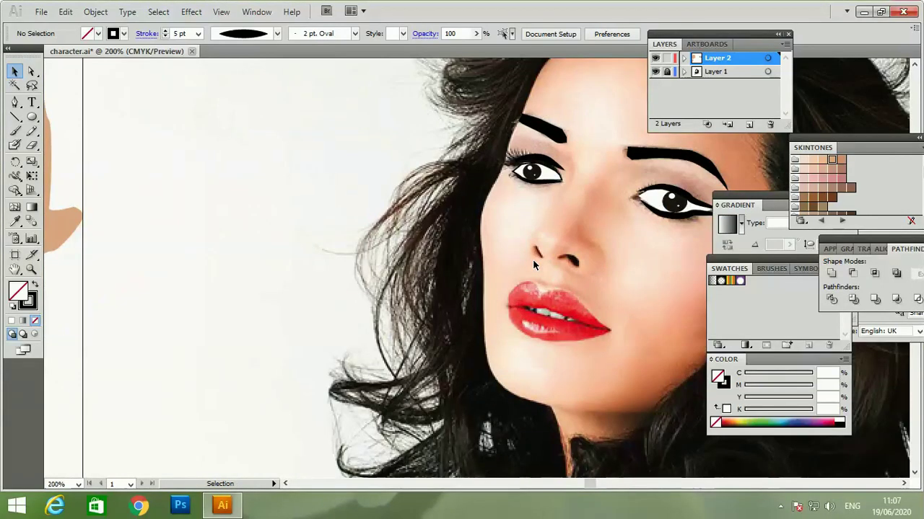
Set the Pen stroke to 1 pt with a Uniform width profile.
left_click(15, 102)
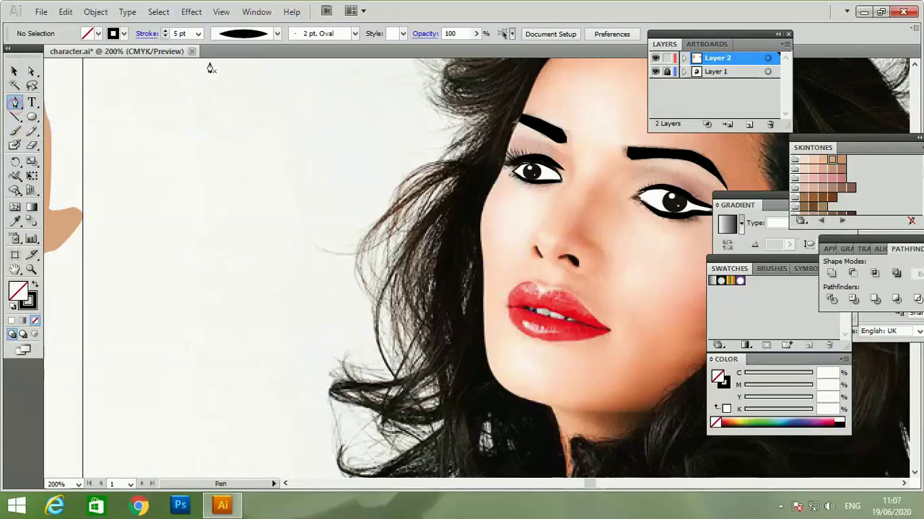
left_click(277, 34)
left_click(245, 56)
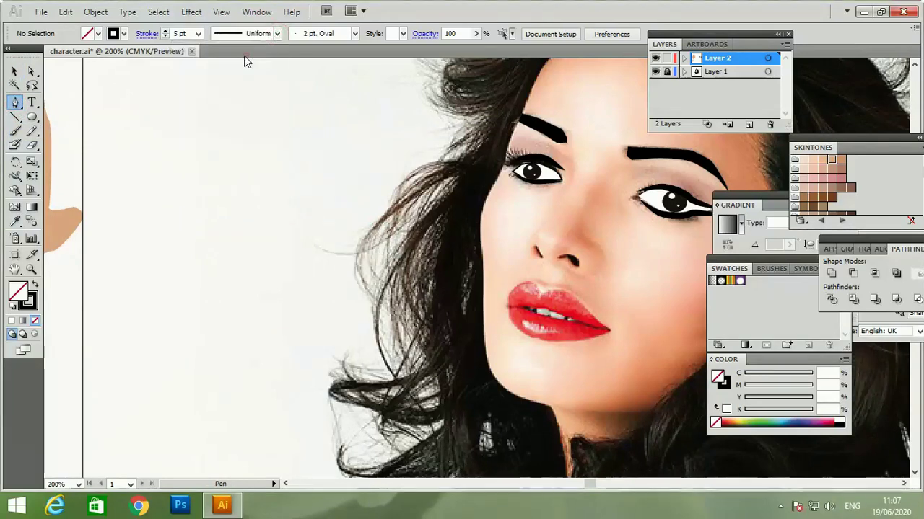
left_click(198, 34)
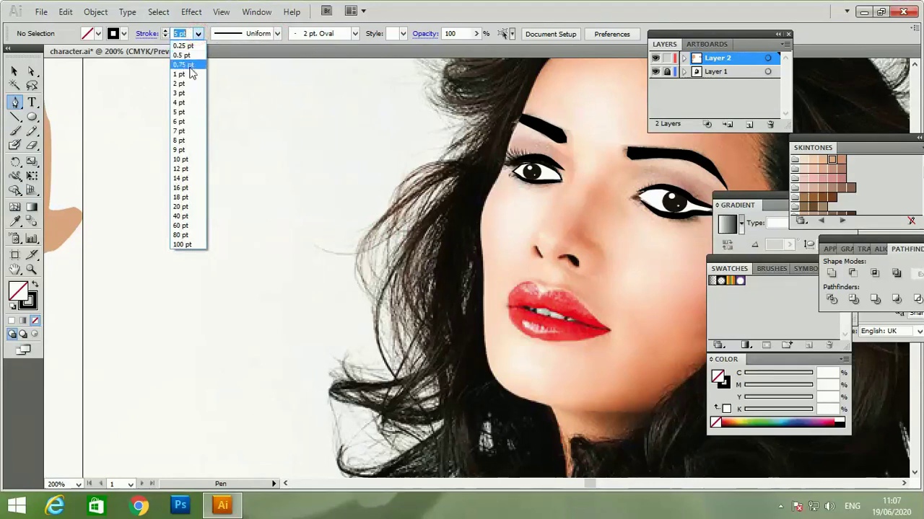
left_click(191, 75)
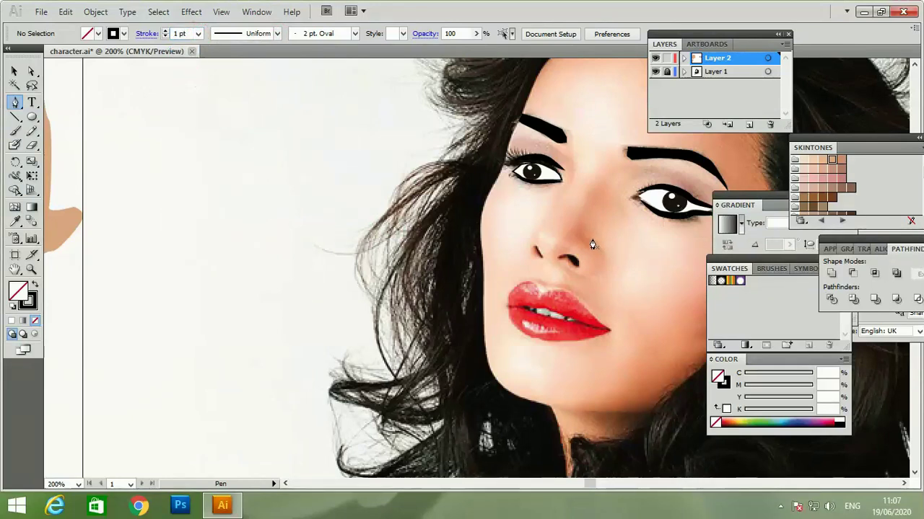
Draw a first nose curve, then zoom to 300% and delete the attempt.
mouse_move(593, 239)
left_mouse_down()
mouse_move(603, 260)
mouse_move(593, 272)
mouse_move(566, 268)
left_mouse_up()
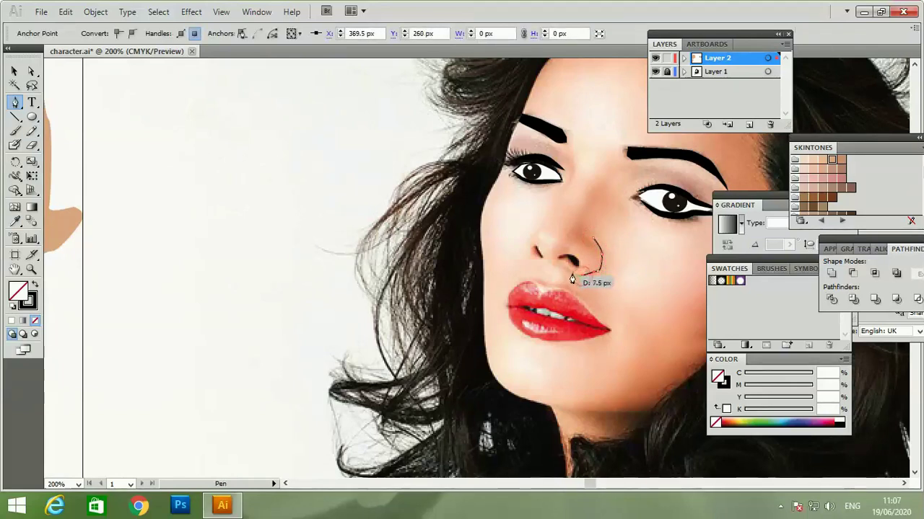
key("ctrl")
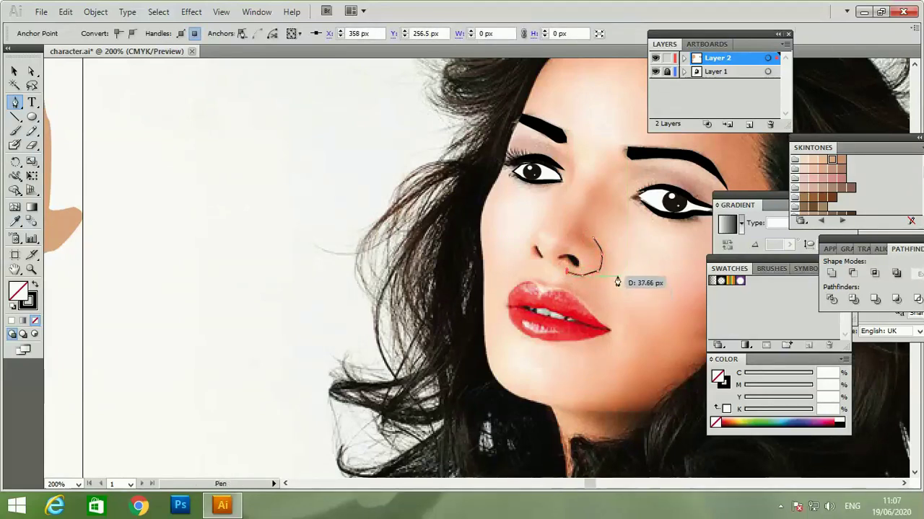
left_click(617, 285, "ctrl")
mouse_move(598, 274)
left_mouse_down()
mouse_move(582, 285)
mouse_move(560, 272)
left_mouse_up()
left_click(560, 271)
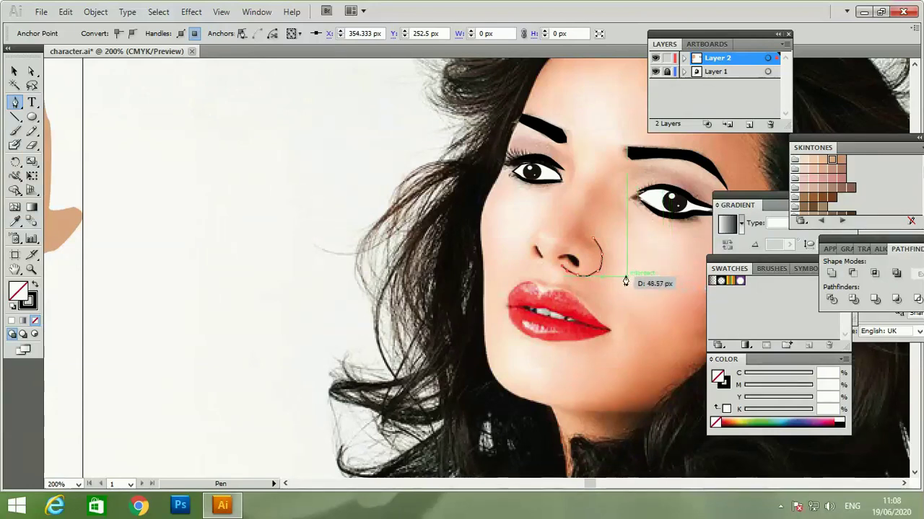
key("ctrl")
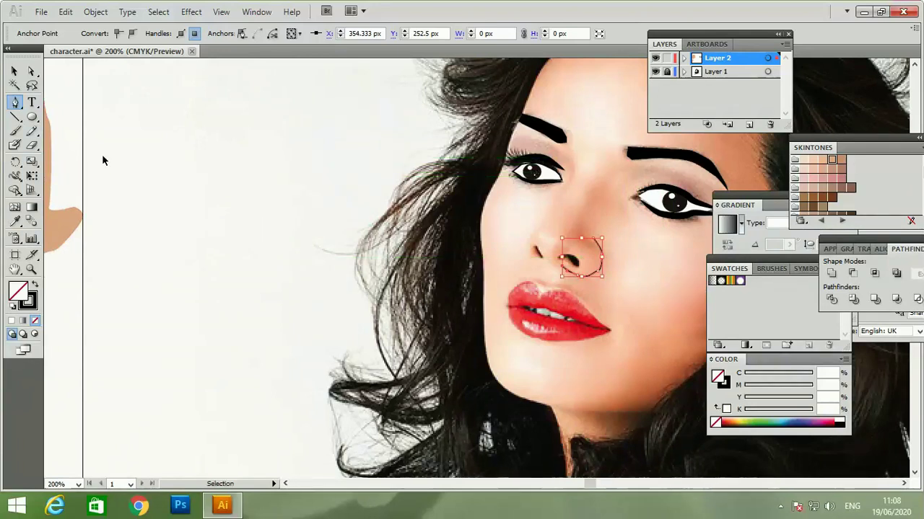
key("ctrl+plus")
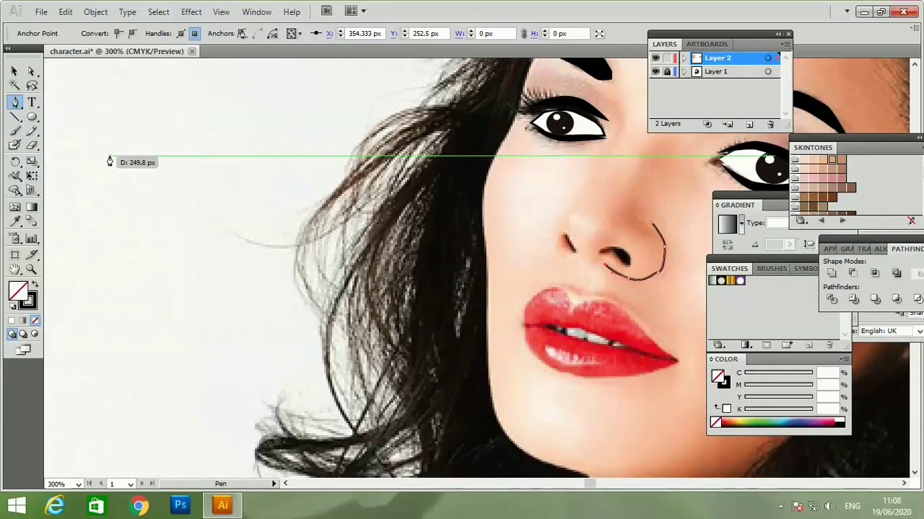
key("ctrl+z")
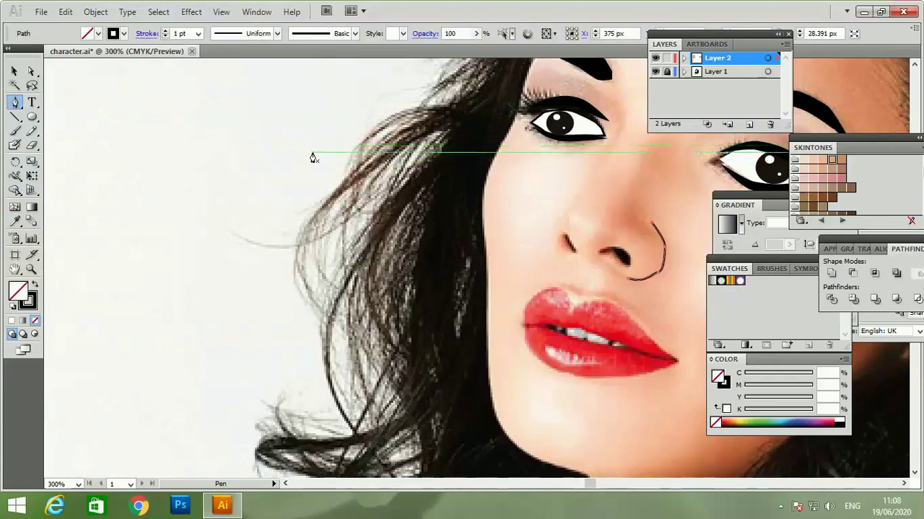
key("Delete")
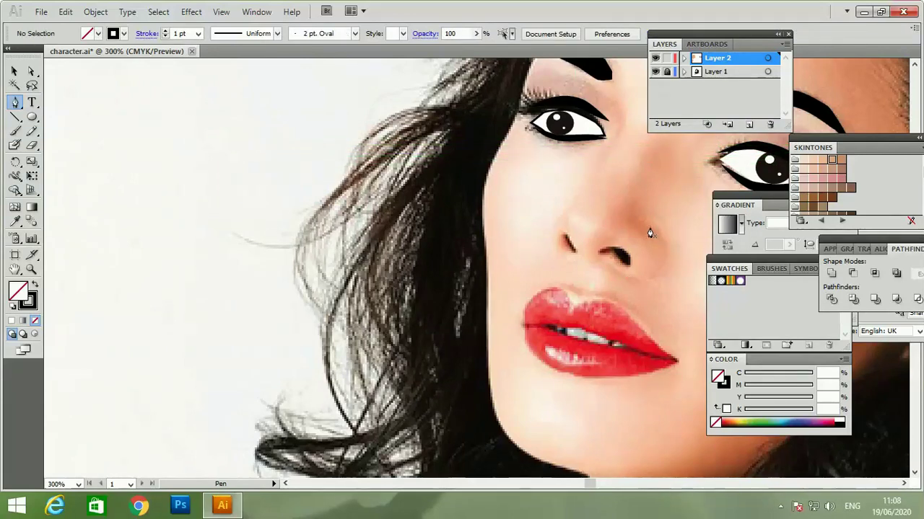
Redraw the nose curve down the right side, hooking under the nostril.
left_click(650, 229)
left_click(665, 255)
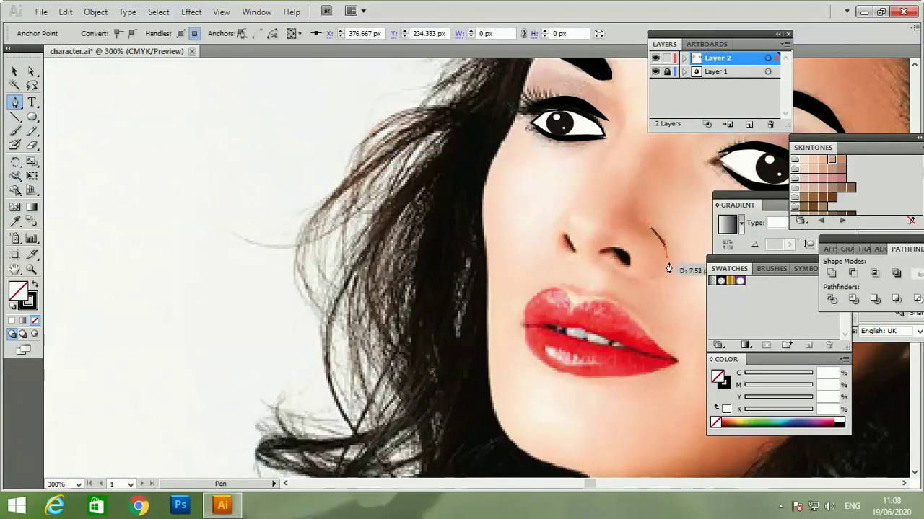
left_click_drag(668, 268, 658, 281)
left_click(638, 279)
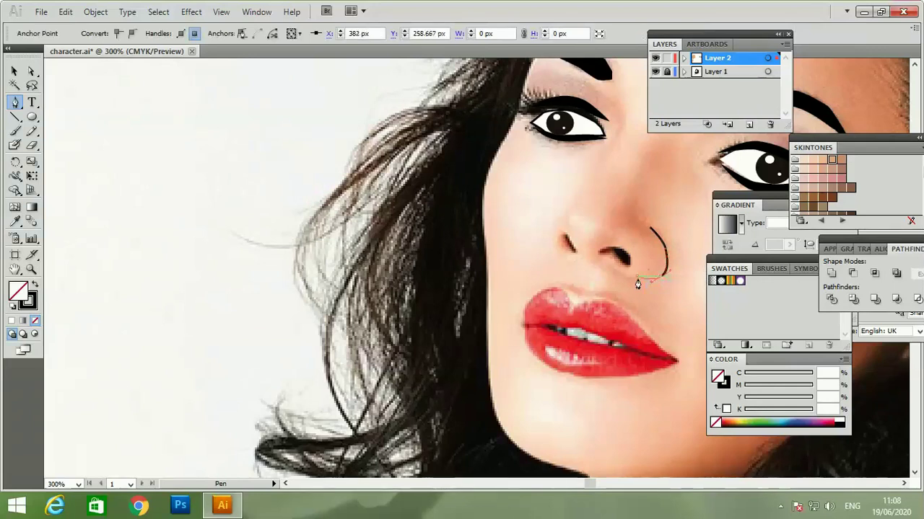
left_click_drag(632, 281, 618, 279)
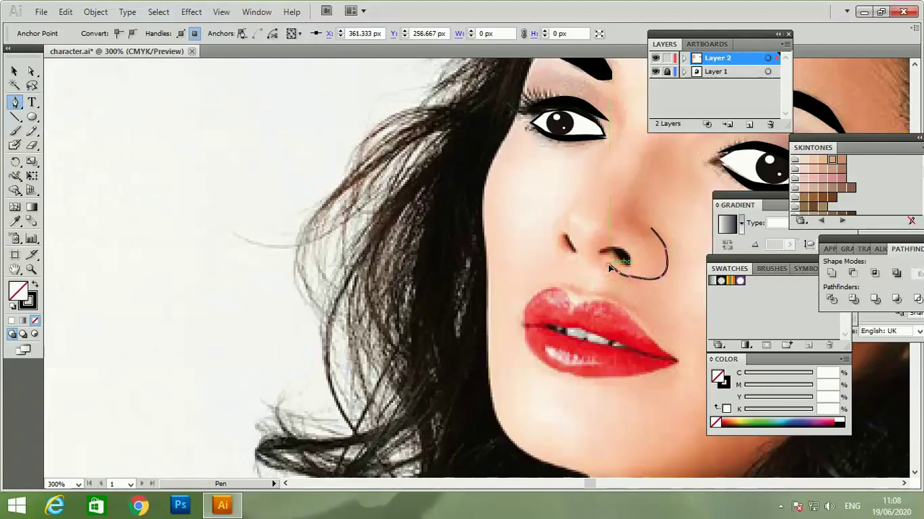
left_click(655, 281, "ctrl")
key("ctrl+minus")
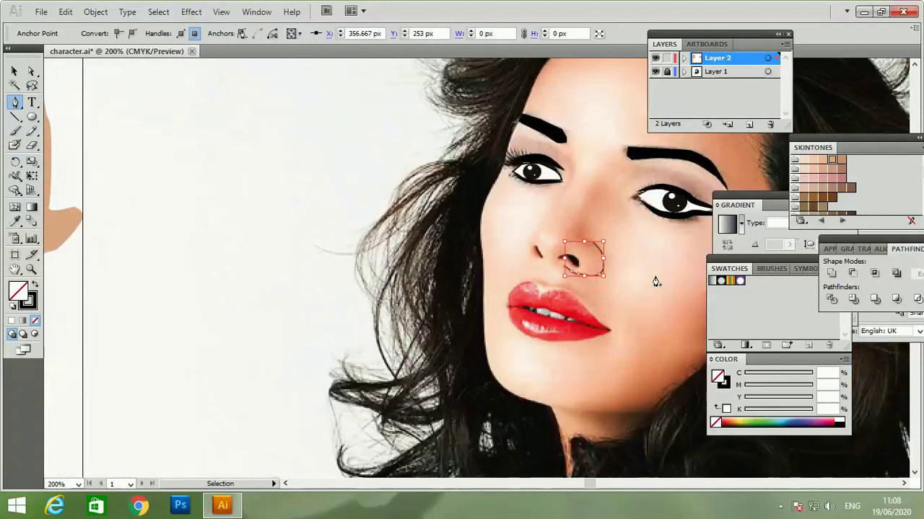
At 400% zoom, trace a small closed path around the right nostril opening.
key("ctrl")
key("ctrl+plus")
key("ctrl+plus")
left_click_drag(644, 270, 641, 250)
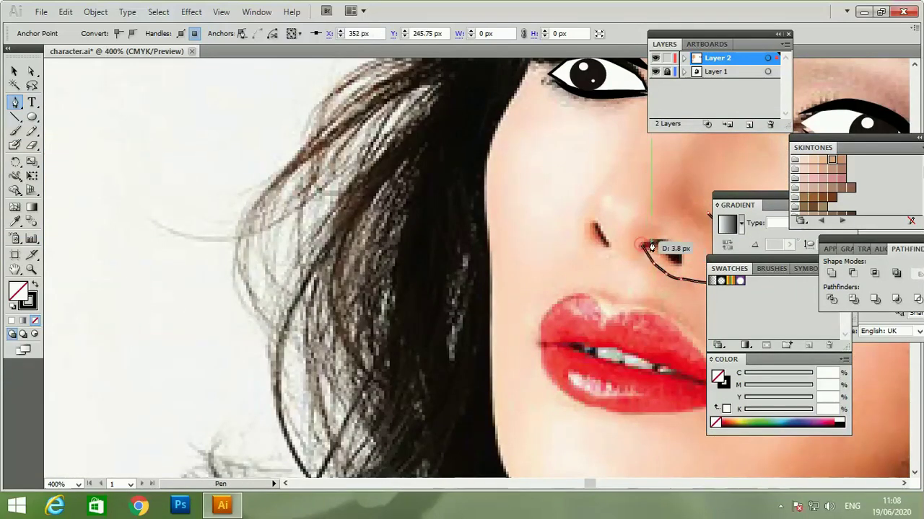
left_click_drag(641, 251, 647, 246)
left_click_drag(579, 199, 578, 199)
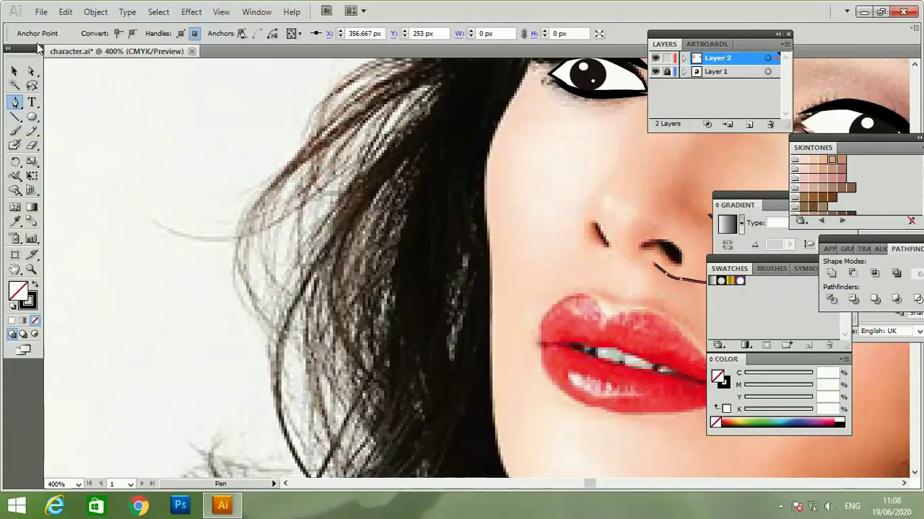
left_click(100, 92, "ctrl")
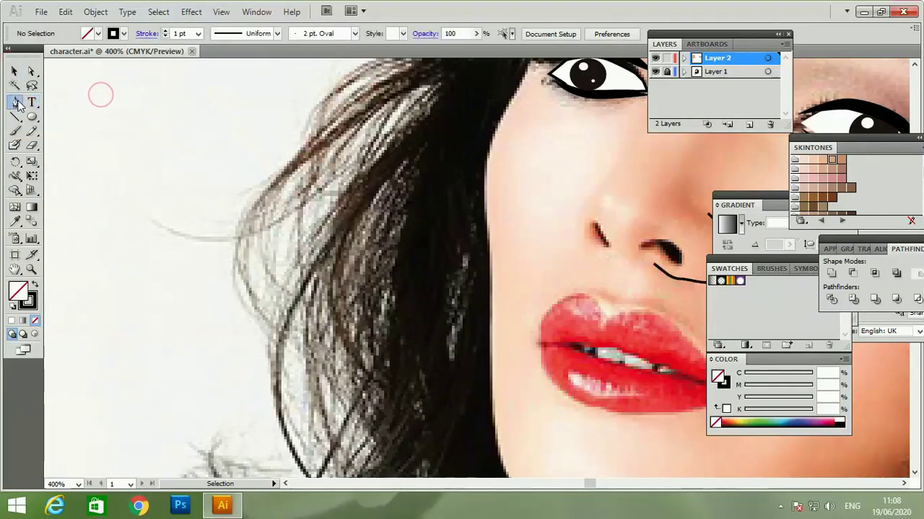
mouse_move(640, 250)
left_mouse_down()
mouse_move(678, 250)
mouse_move(684, 266)
mouse_move(676, 272)
mouse_move(670, 257)
left_mouse_up()
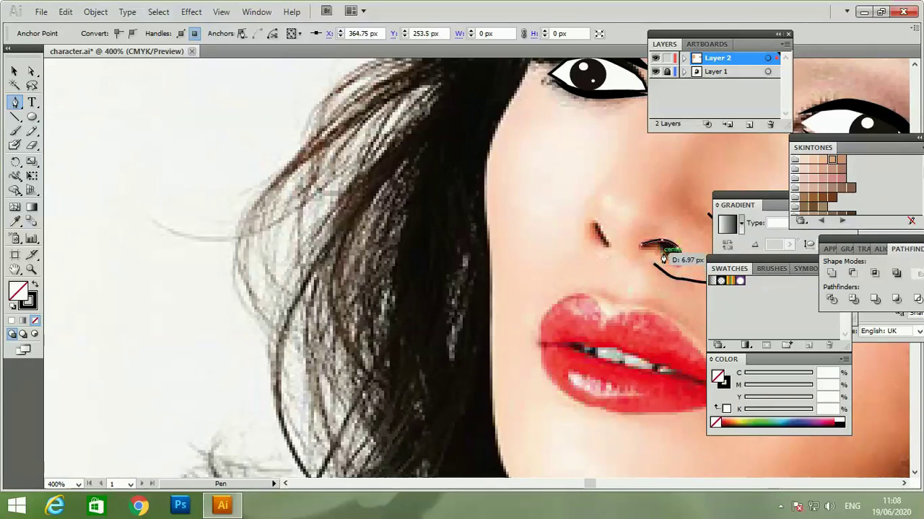
left_click(658, 248)
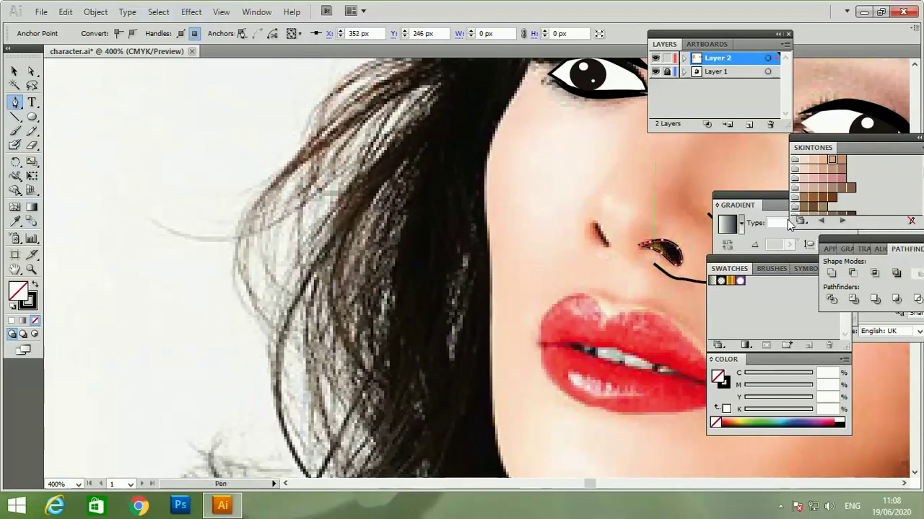
key("ctrl+minus")
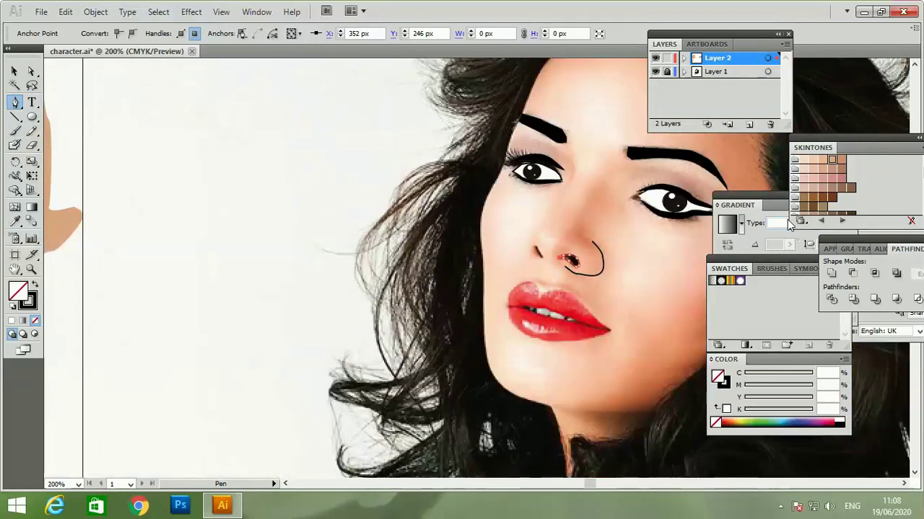
Fill the right nostril shape solid black.
left_click(14, 72)
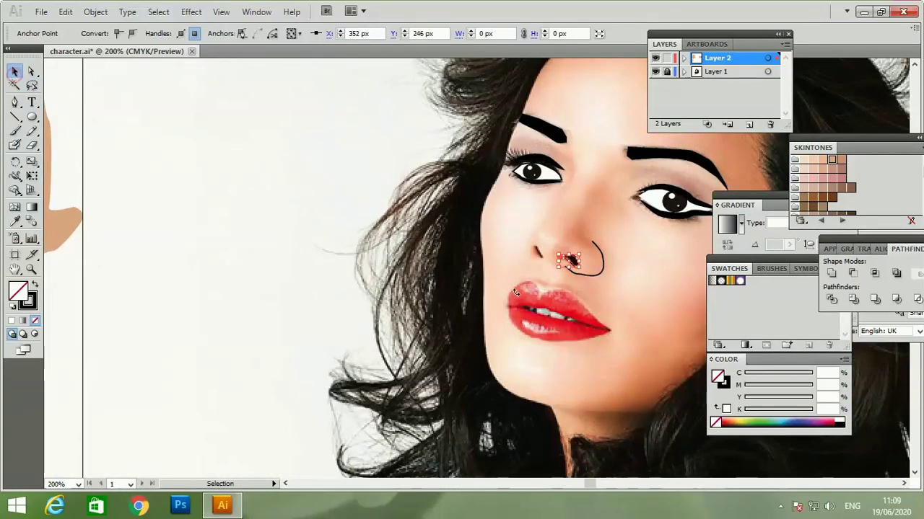
left_click(34, 286)
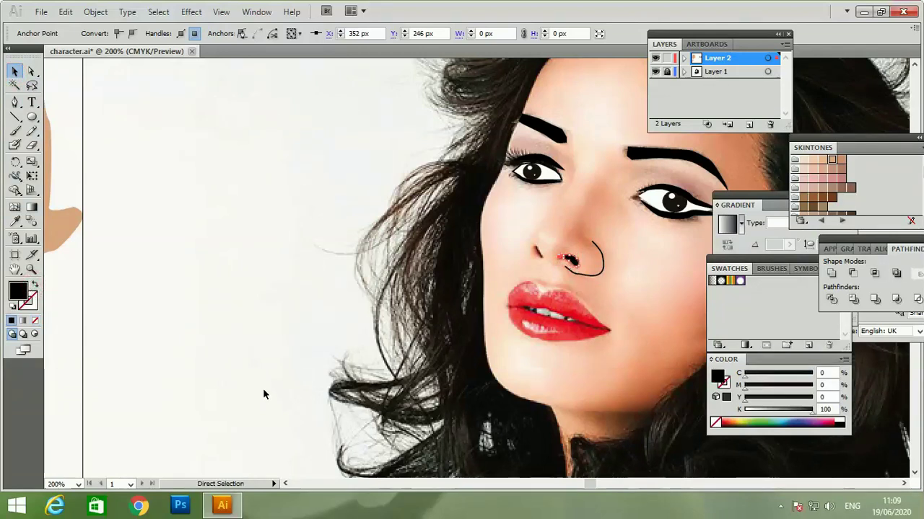
key("ctrl+plus")
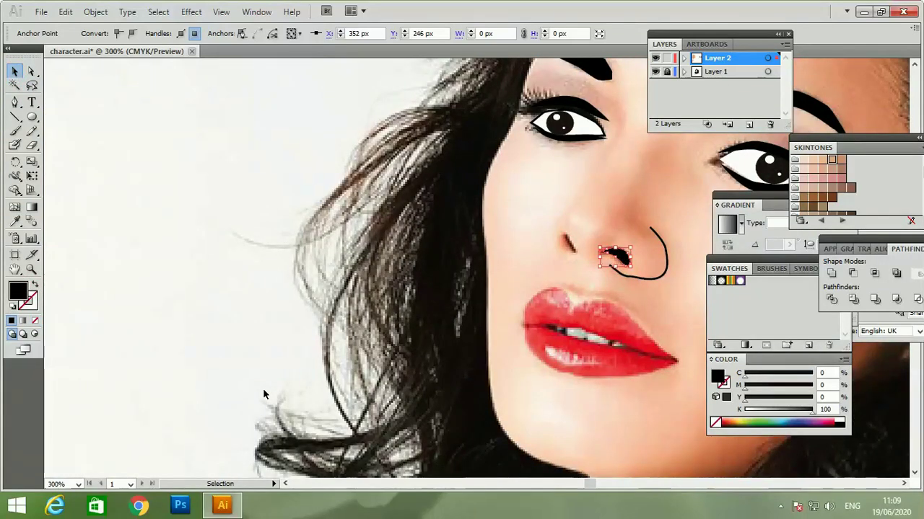
Draw a thin oval on the left nostril, rotate it about 33°, and position it.
left_click(32, 117)
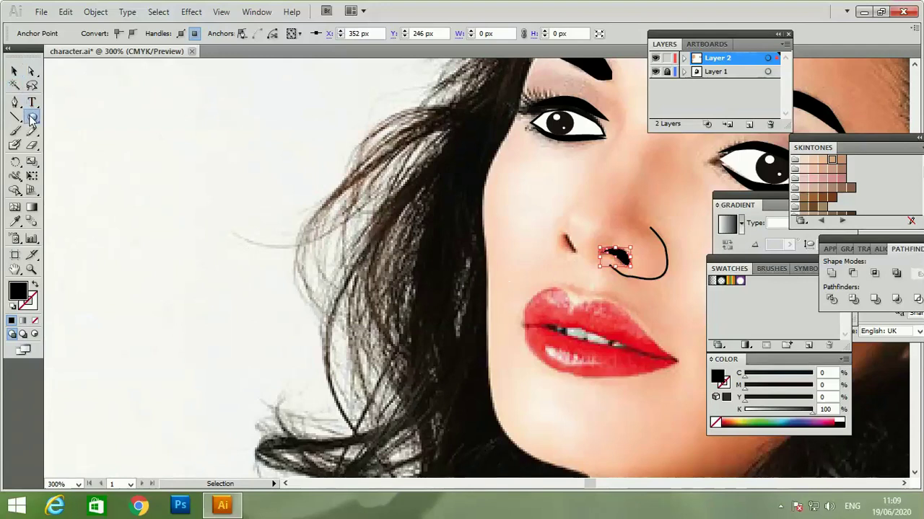
left_click_drag(570, 223, 574, 261)
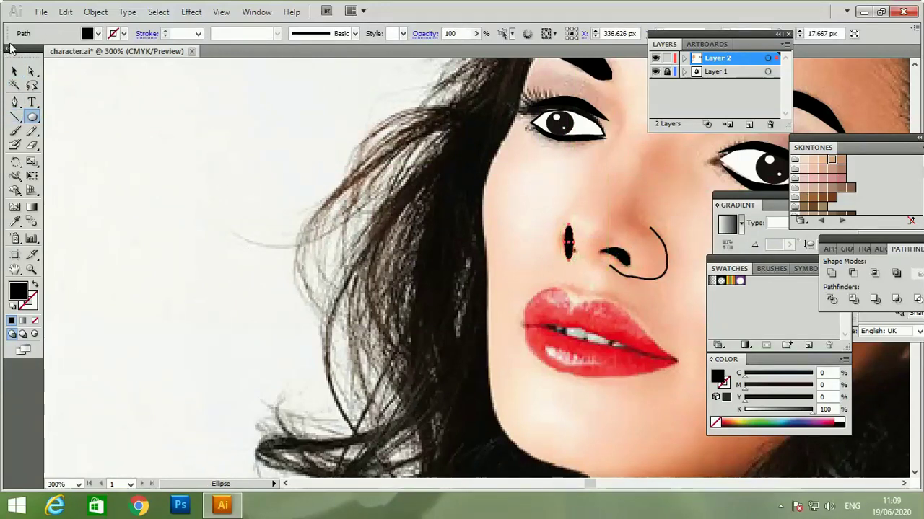
left_click(14, 70)
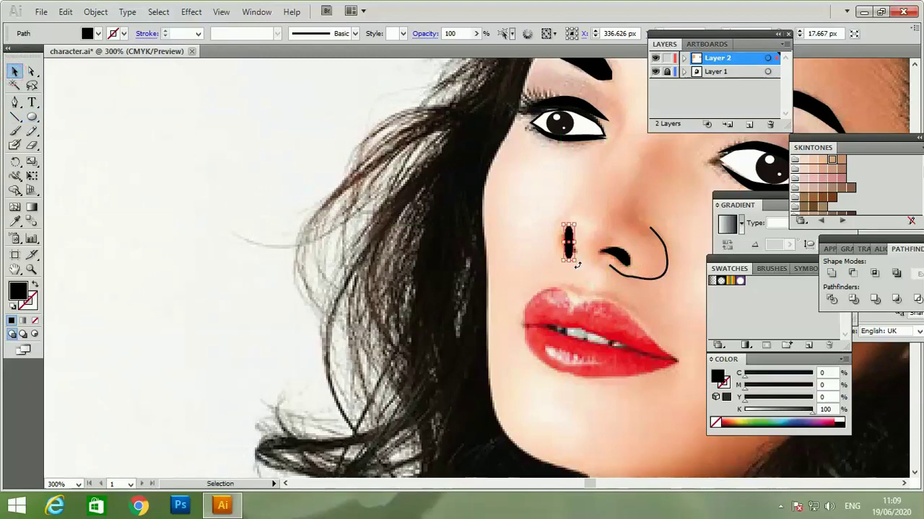
mouse_move(580, 264)
left_mouse_down()
mouse_move(589, 254)
mouse_move(575, 264)
mouse_move(573, 246)
left_mouse_up()
left_click(571, 257)
left_click(578, 272)
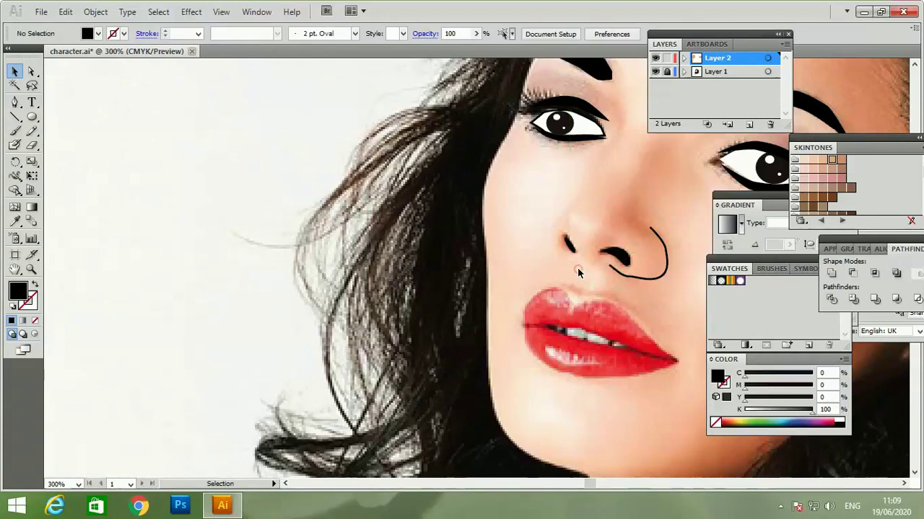
left_click(568, 246)
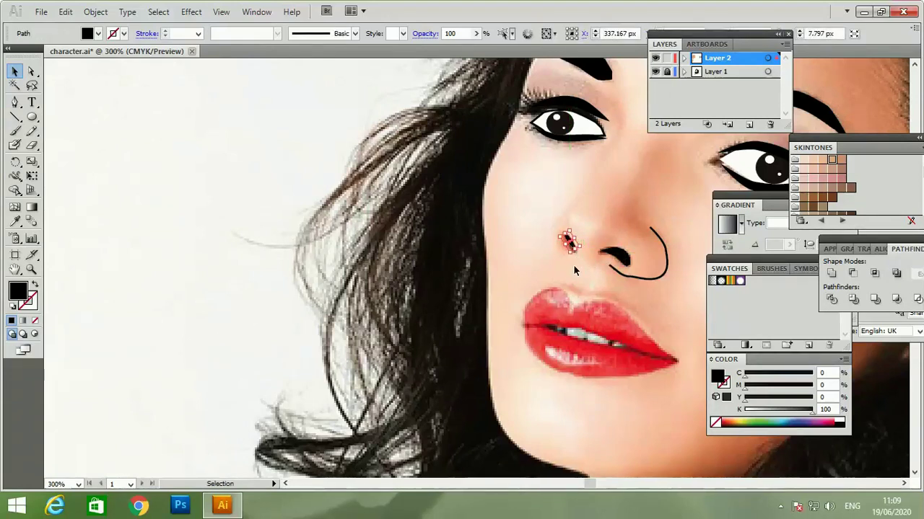
left_click(573, 264)
left_click(572, 245)
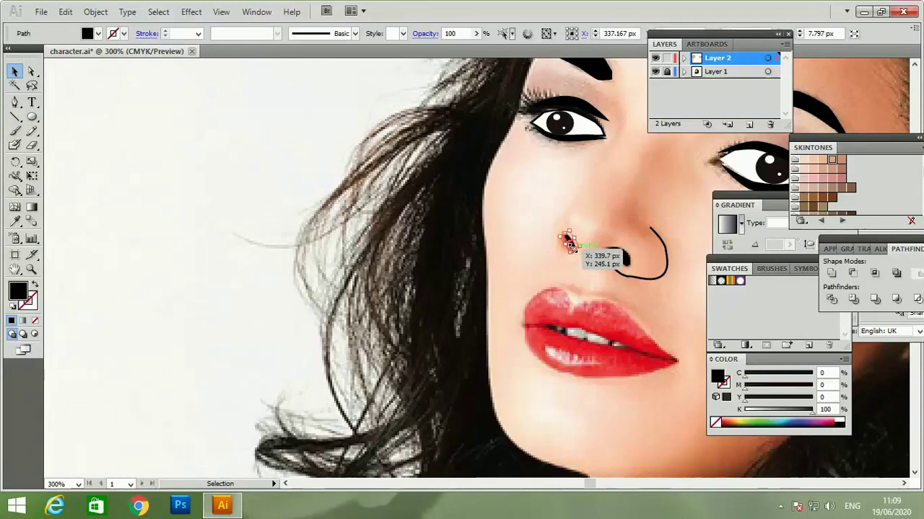
left_click(579, 261)
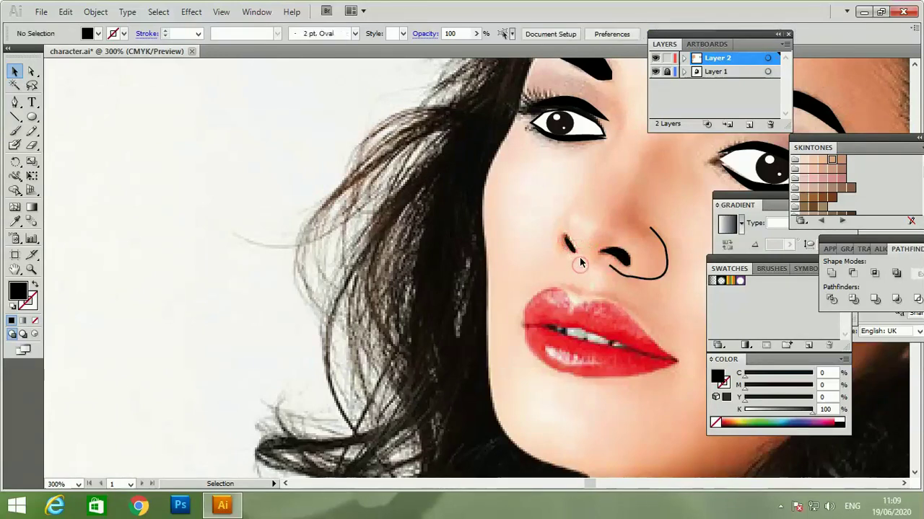
key("a")
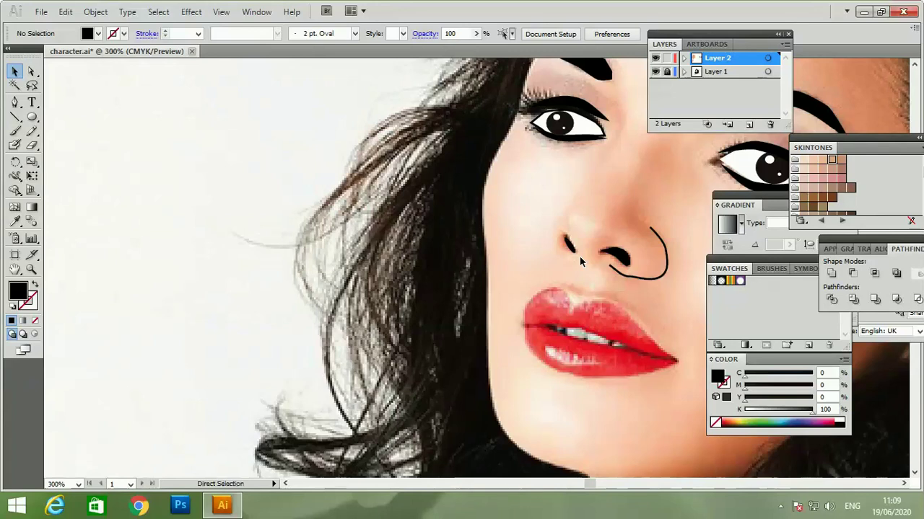
key("ctrl+minus")
key("ctrl+minus")
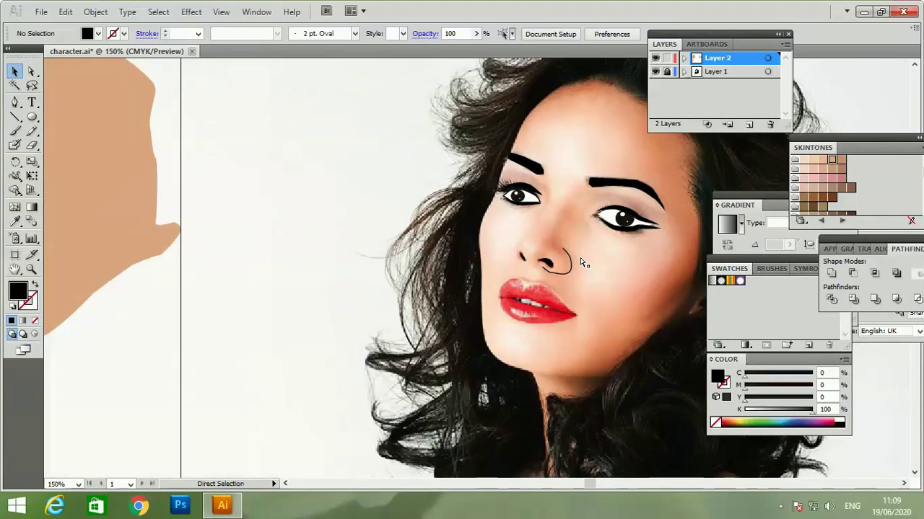
key("ctrl+s")
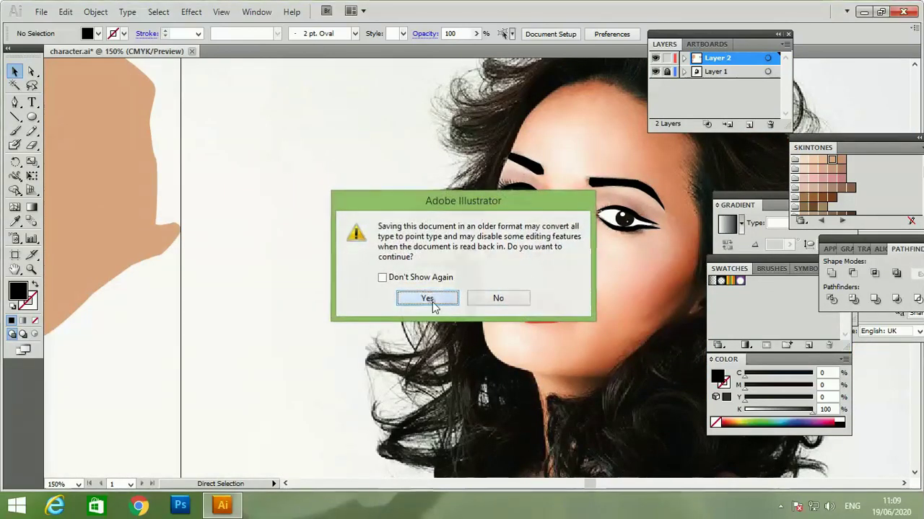
left_click(432, 302)
left_click(460, 280)
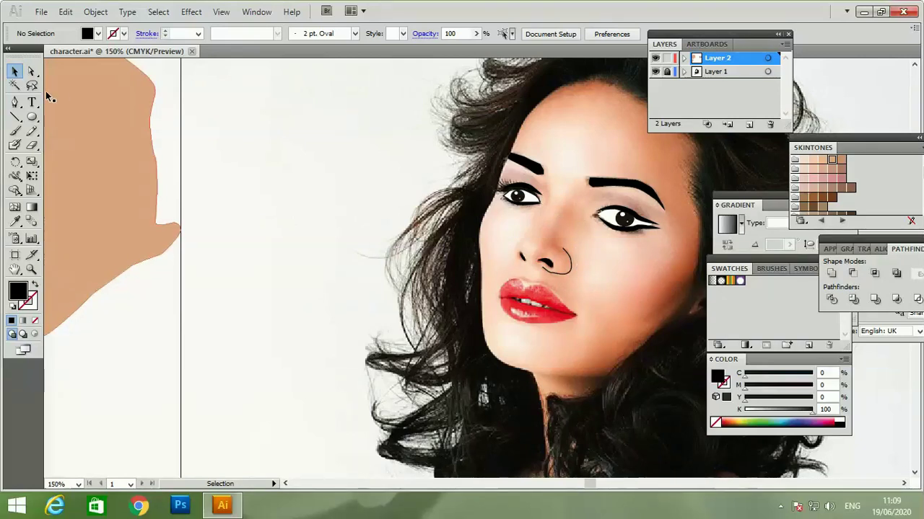
left_click(16, 103)
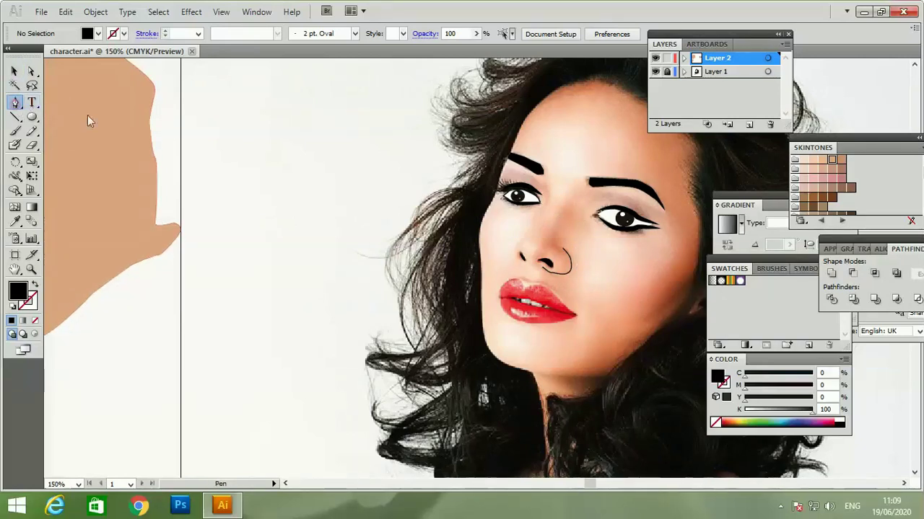
Draw a curved unfilled line from below the left eye's inner corner to the nostril.
left_click(541, 213)
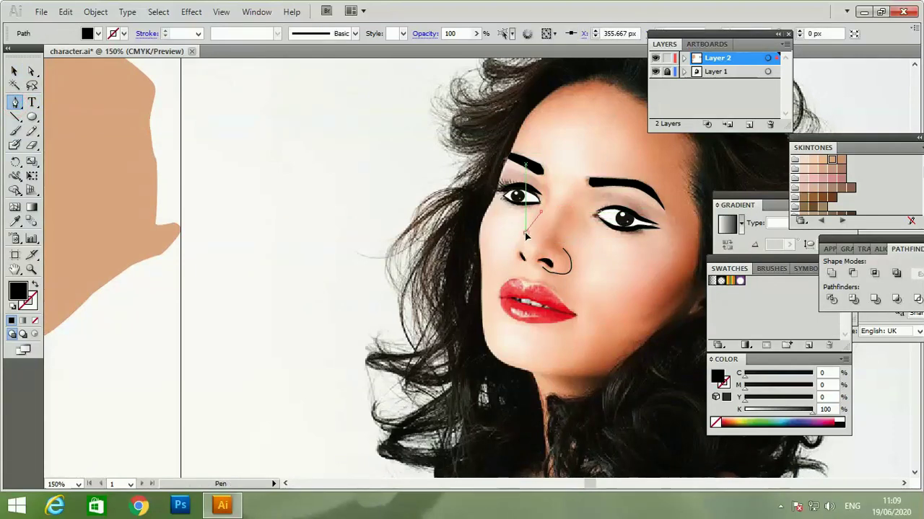
left_click(523, 239)
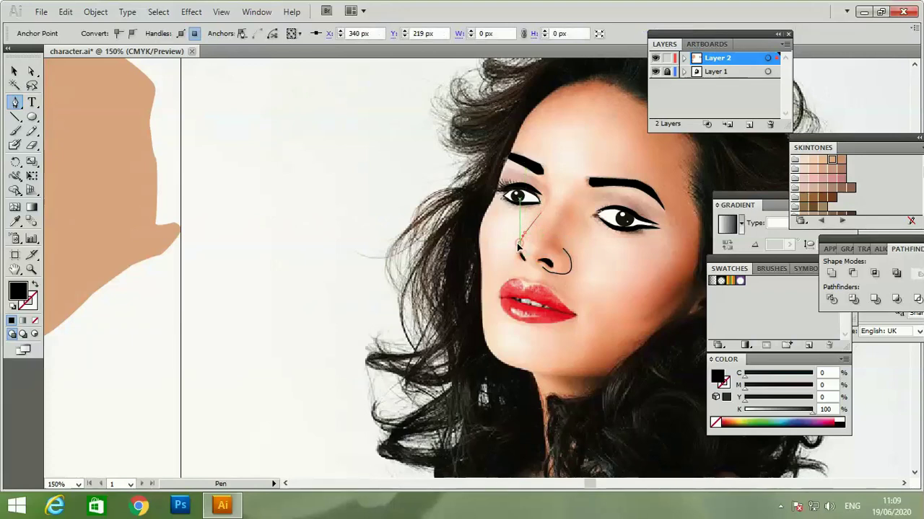
left_click_drag(518, 249, 518, 255)
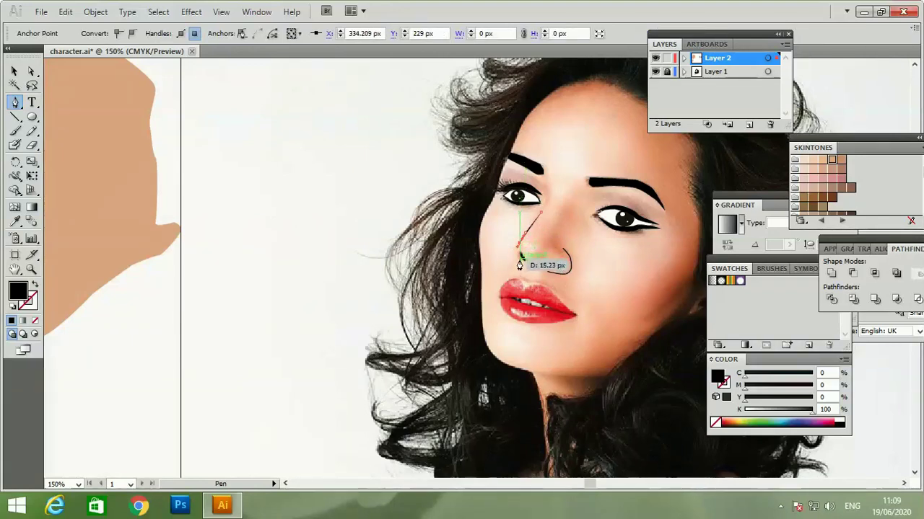
left_click_drag(523, 268, 517, 260)
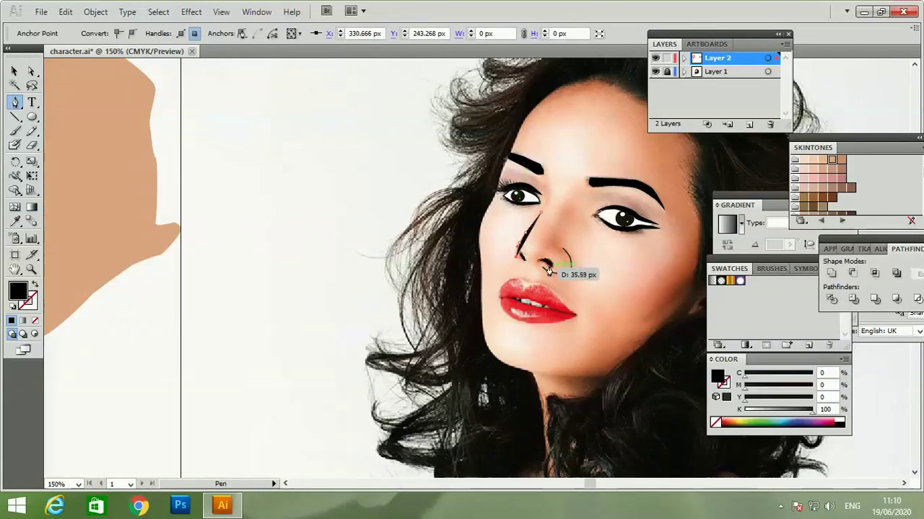
left_click(34, 284)
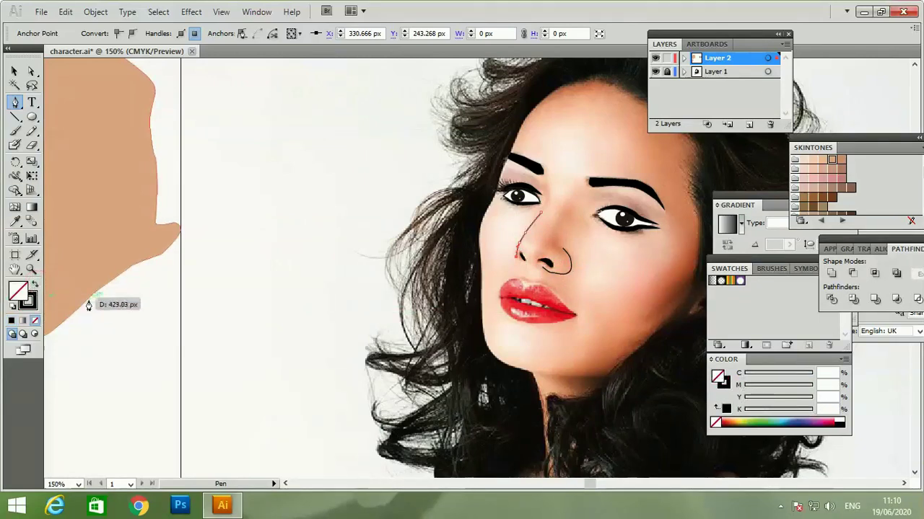
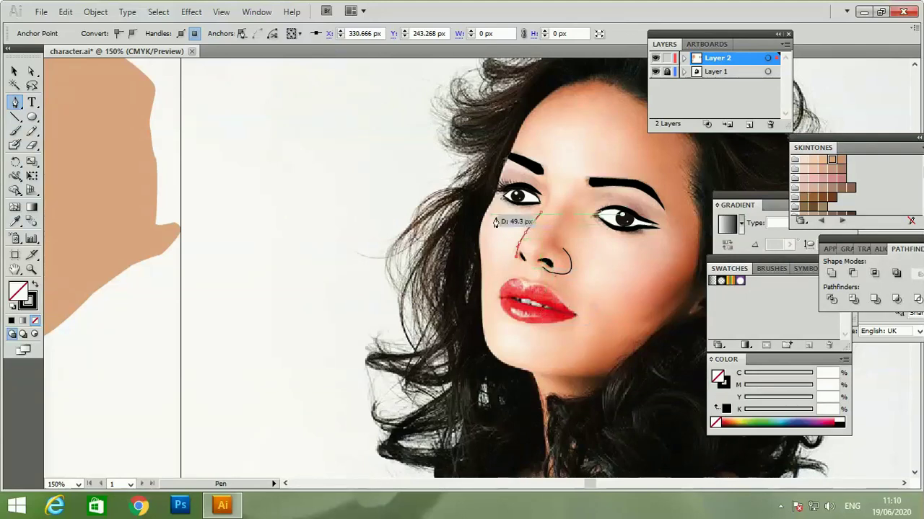
Draw a small ellipse on the cheek with white fill, no stroke and 41% opacity.
left_click(32, 117)
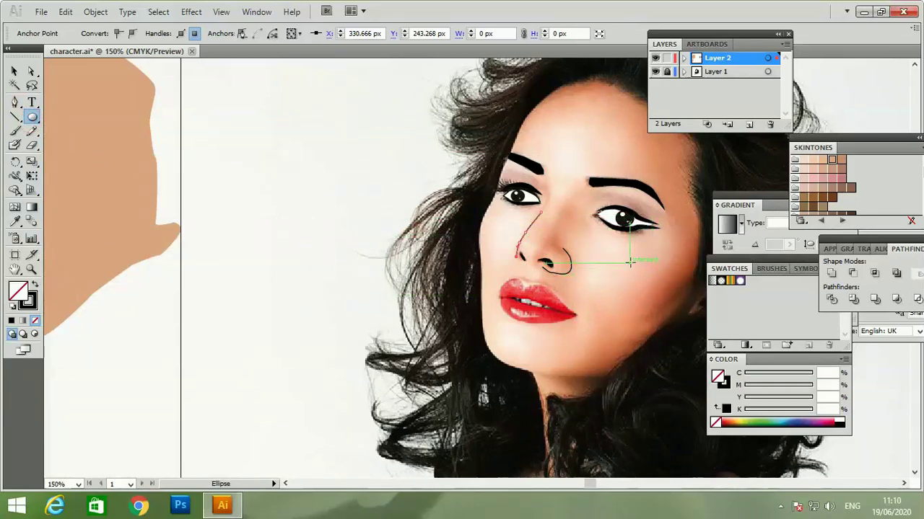
left_click_drag(631, 266, 641, 278)
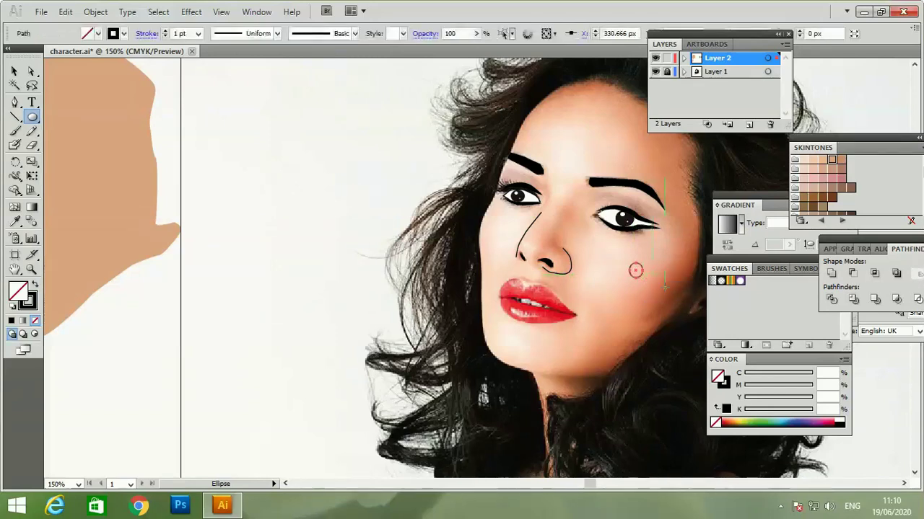
left_click(11, 307)
left_click(30, 303)
left_click(34, 320)
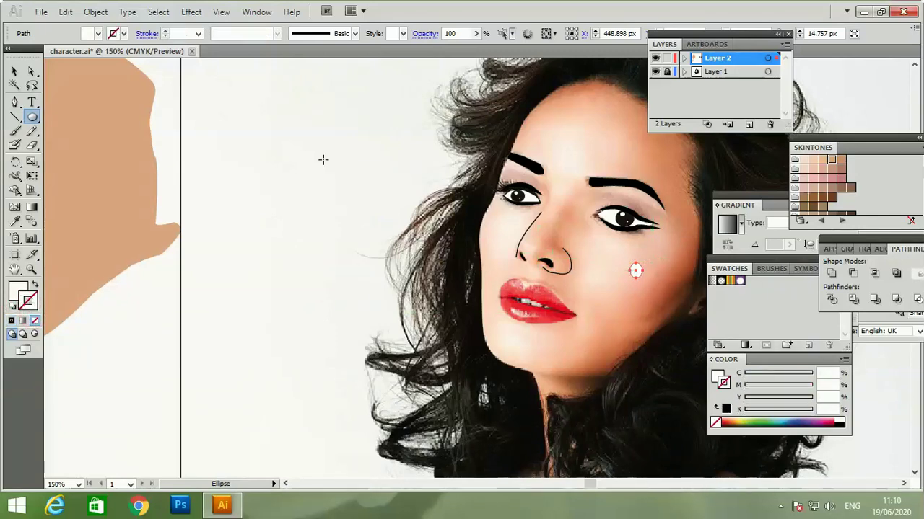
left_click(475, 34)
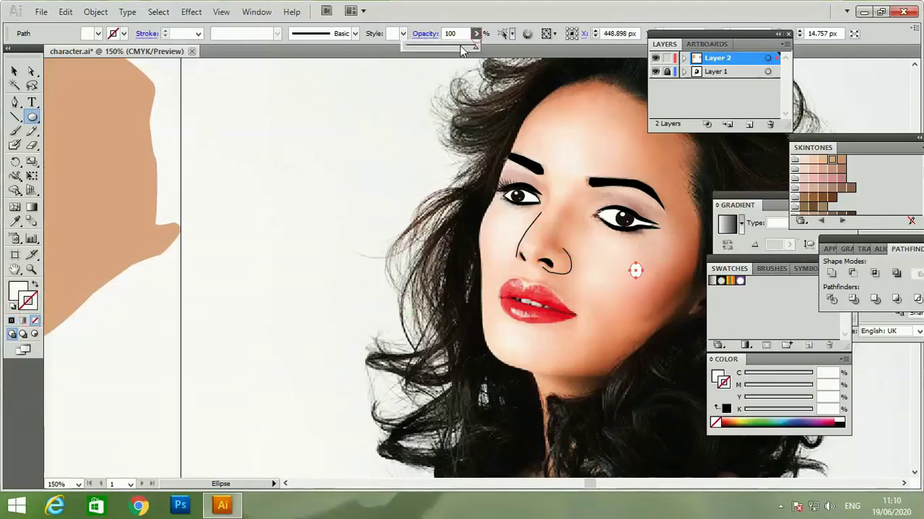
left_click_drag(475, 47, 435, 49)
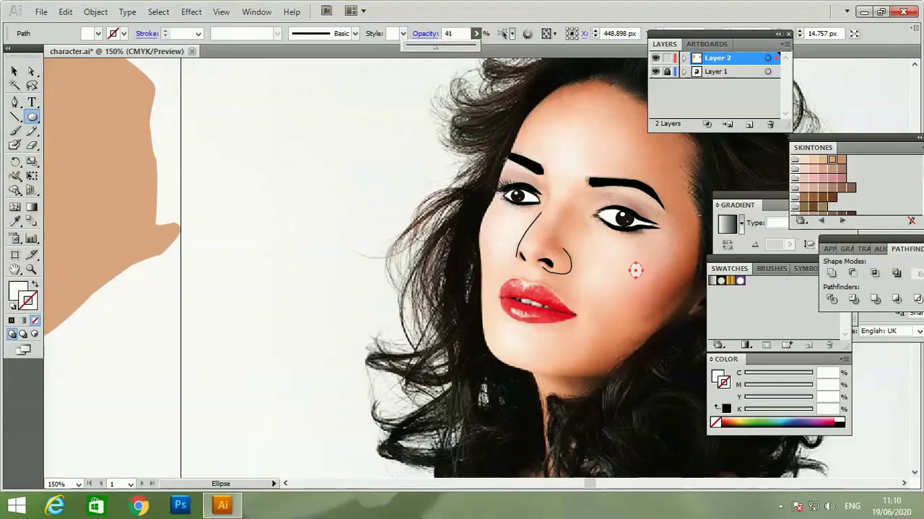
Move the white highlight ellipse next to the nose.
left_click(620, 303)
left_click(514, 258)
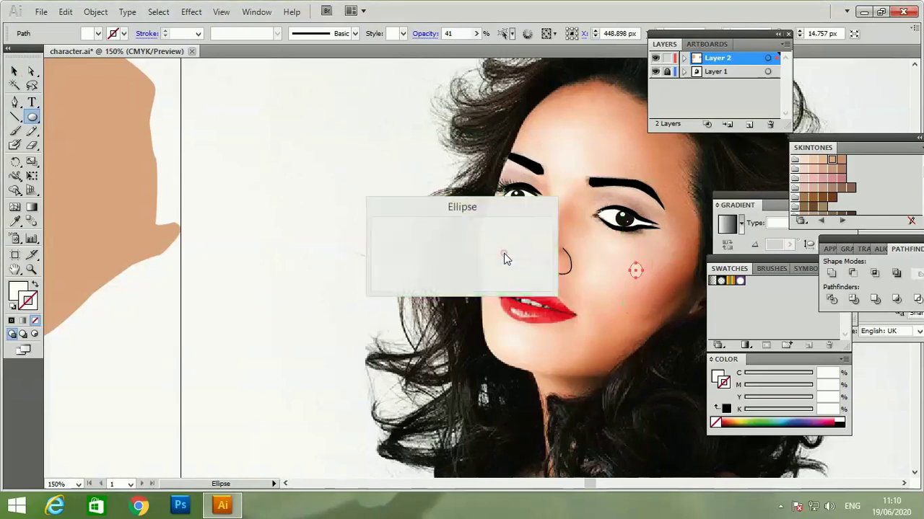
left_click(15, 72)
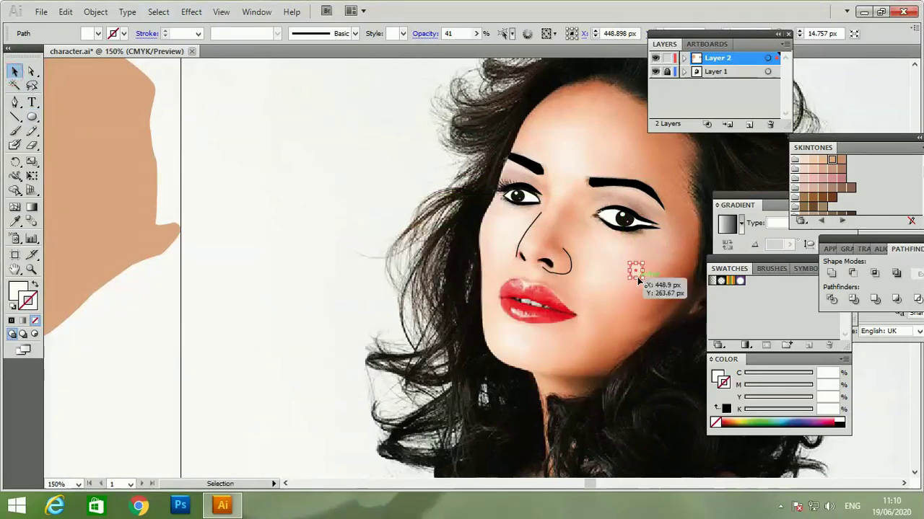
left_click_drag(637, 277, 545, 254)
left_click(605, 285)
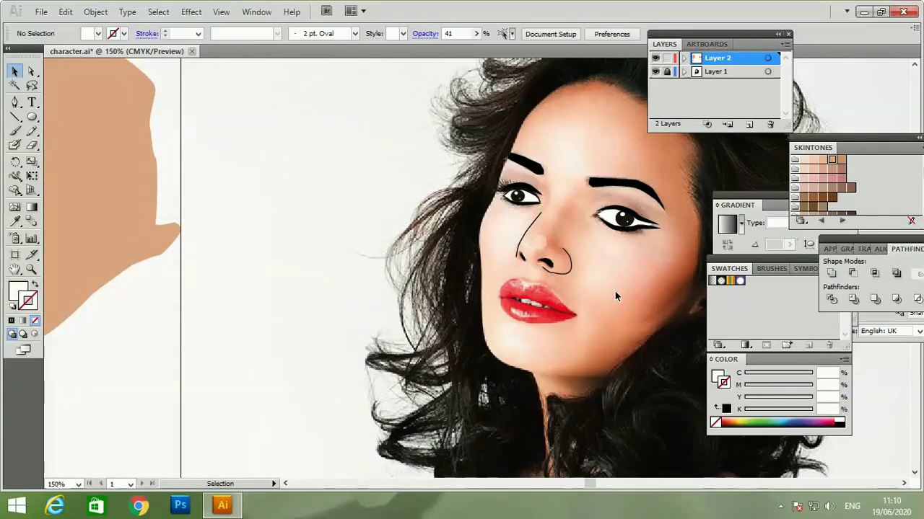
Remove the faint highlight ellipse from the nose.
left_click_drag(549, 263, 537, 244)
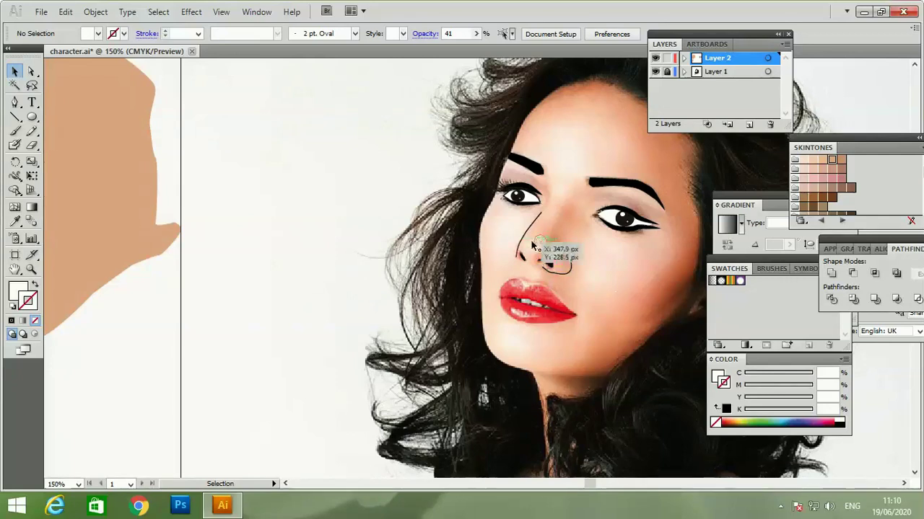
left_click(649, 264)
key("ctrl+z")
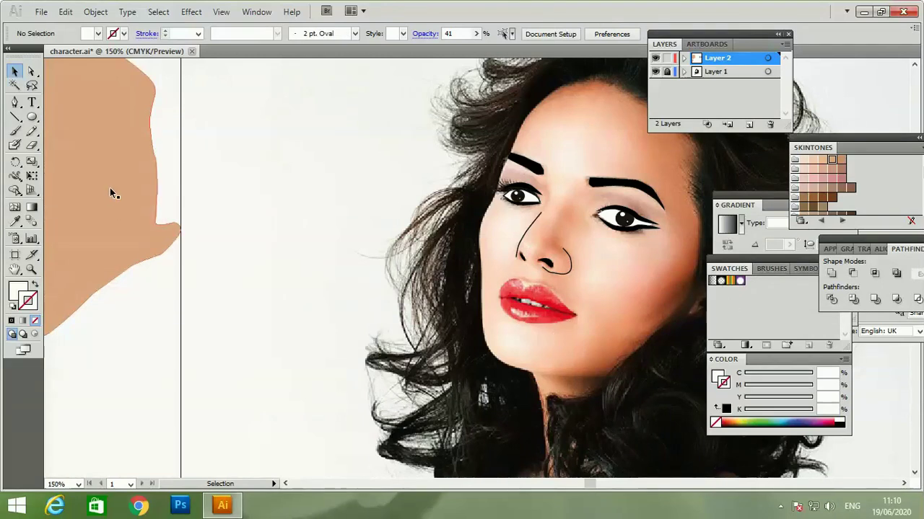
Draw a nose-bridge highlight path filled C0 M21 Y35 K7 with no stroke.
left_click(15, 102)
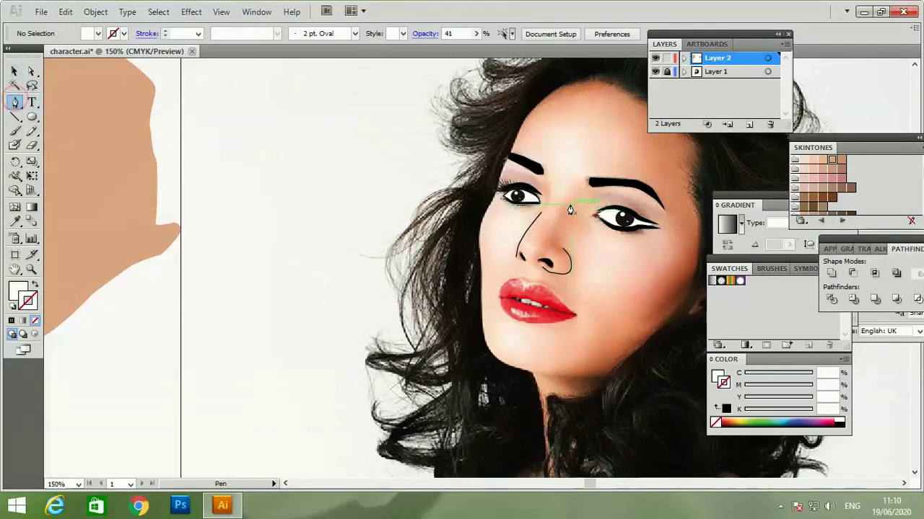
left_click(564, 204)
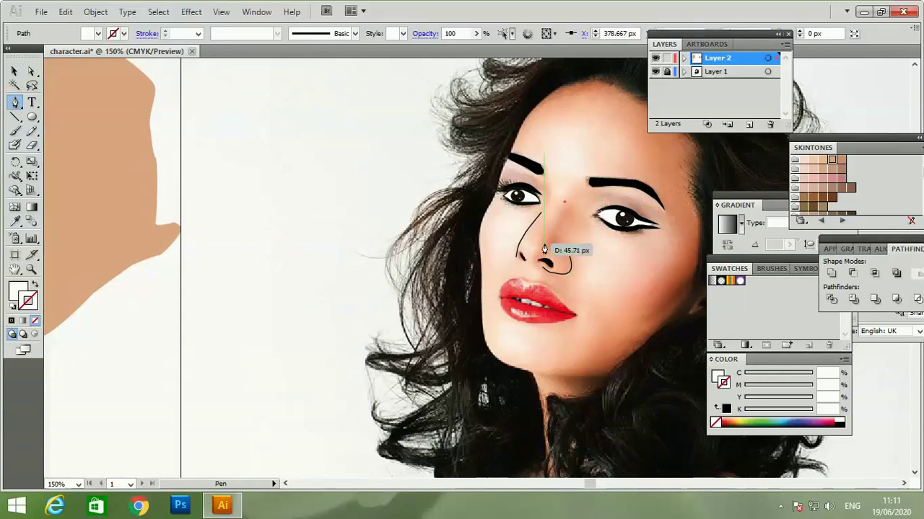
mouse_move(544, 247)
left_mouse_down()
mouse_move(553, 259)
mouse_move(550, 253)
left_mouse_up()
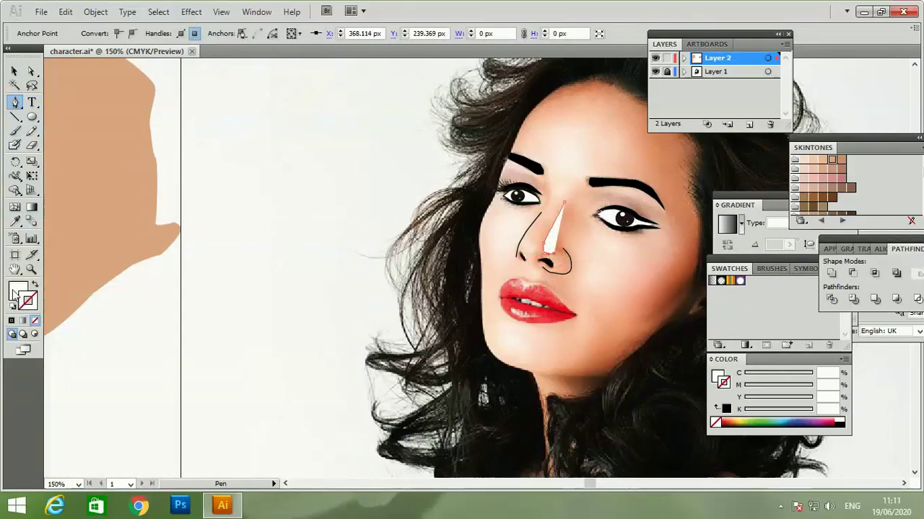
left_click(13, 305)
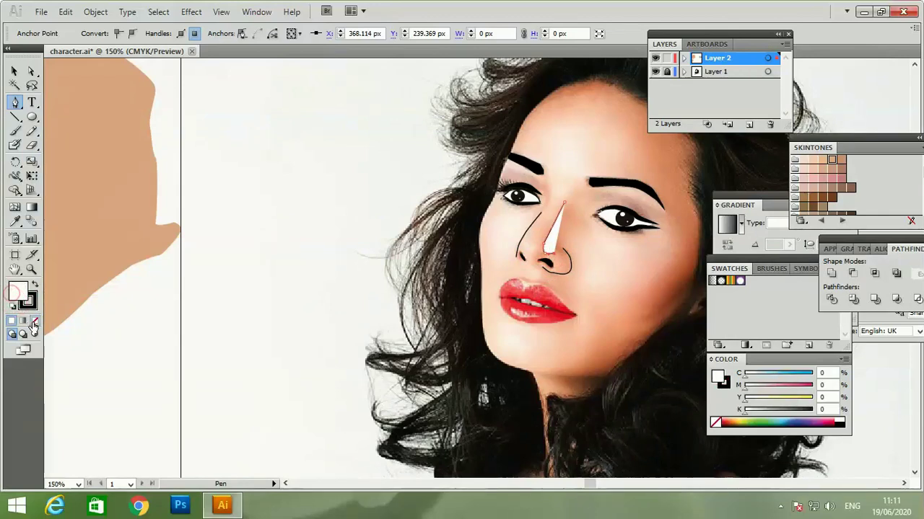
left_click(34, 323)
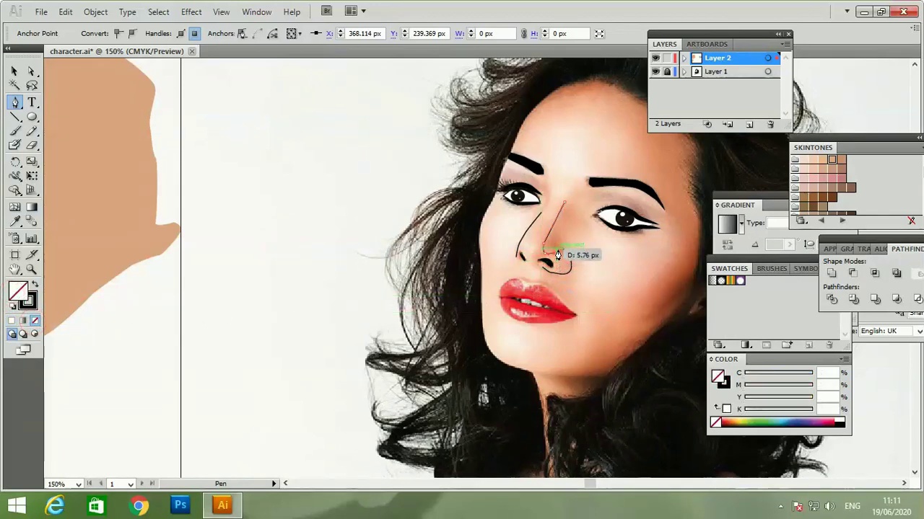
left_click_drag(558, 255, 569, 207)
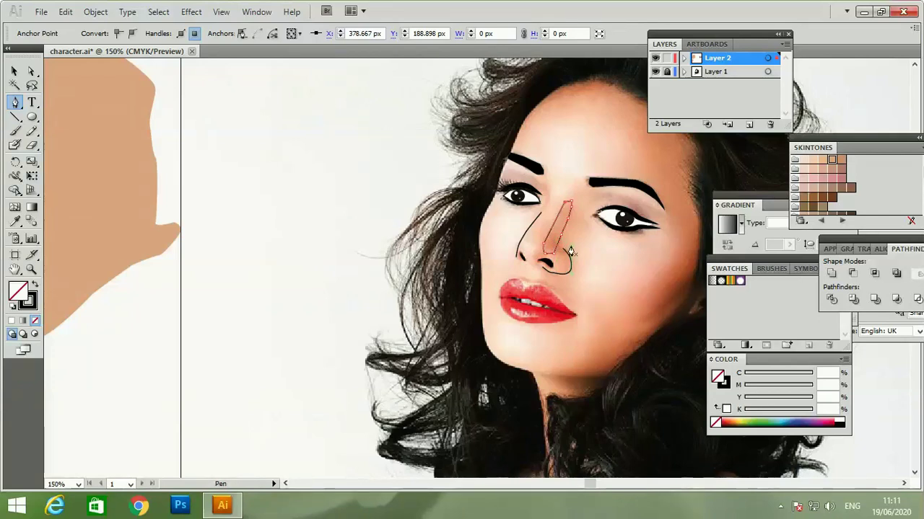
left_click(829, 161)
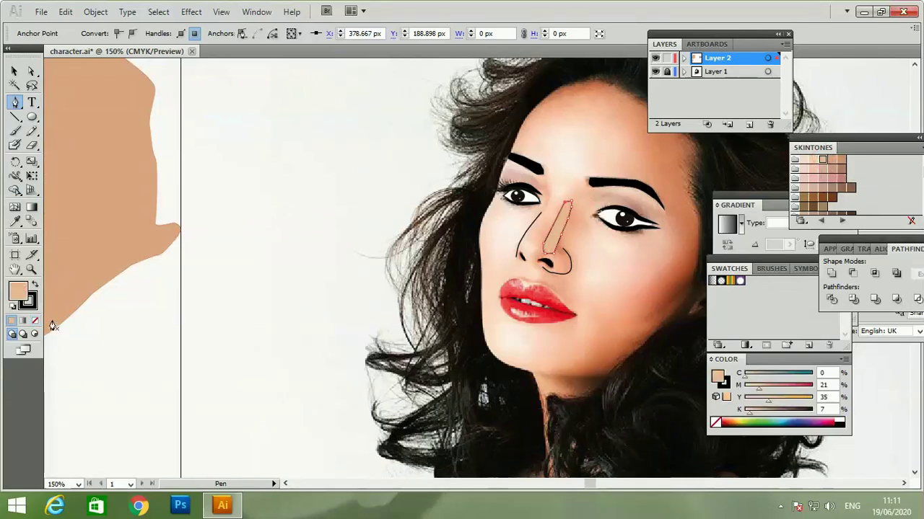
left_click(32, 305)
left_click(37, 321)
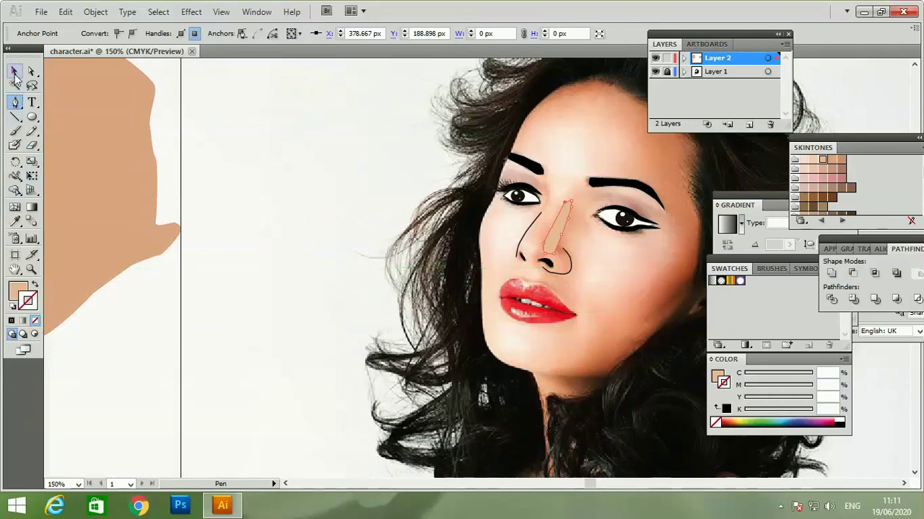
Select the nose highlight shape and delete it.
left_click(14, 70)
left_click(260, 180)
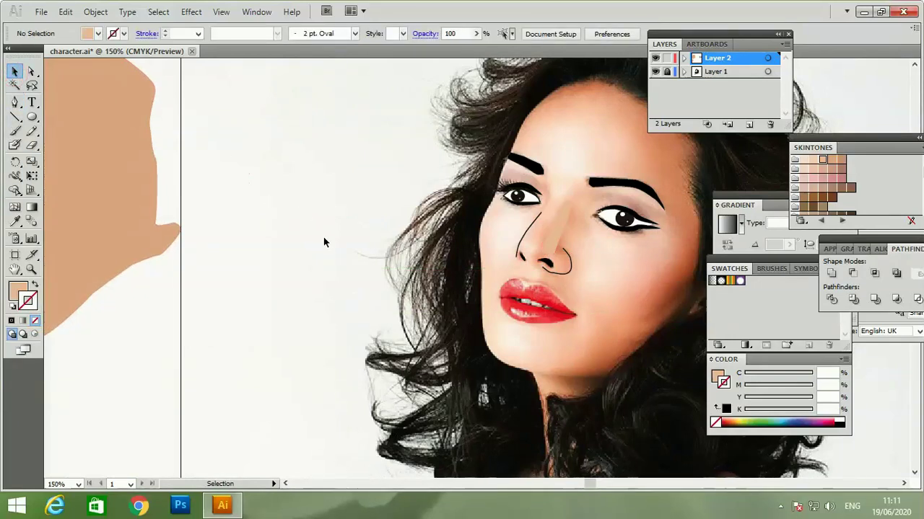
left_click(567, 231)
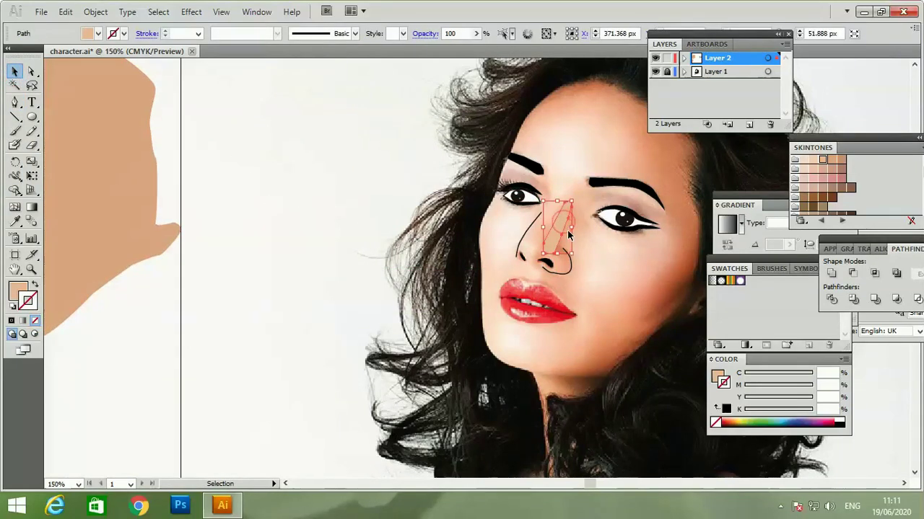
key("Delete")
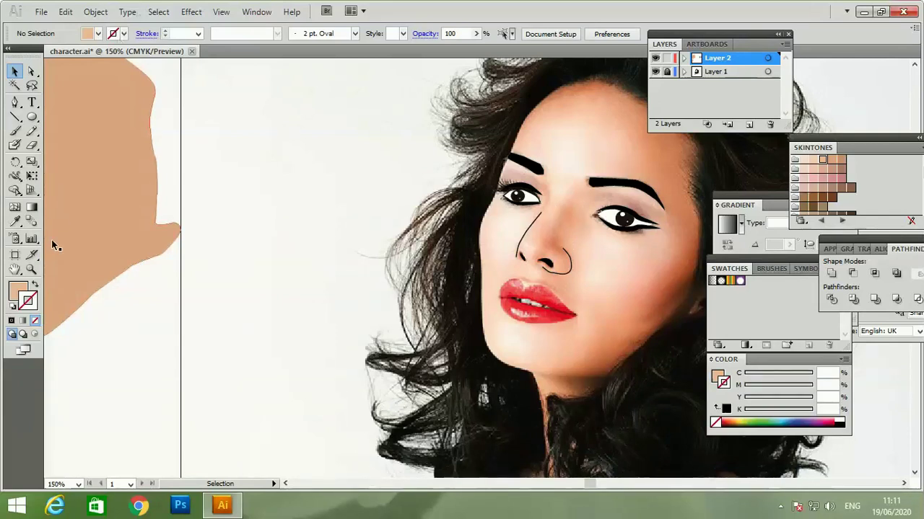
Cut the tan face shape and paste it into a new Layer 3 above Layer 1.
left_click(79, 260)
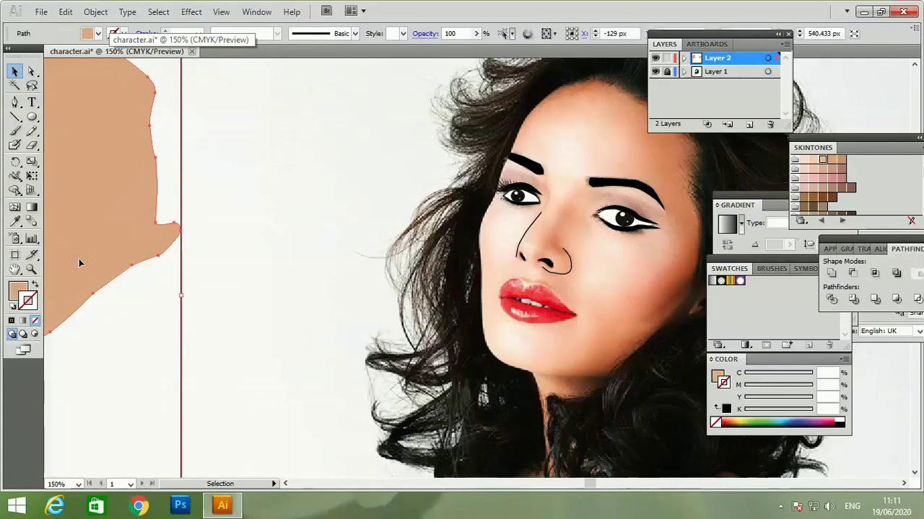
key("a")
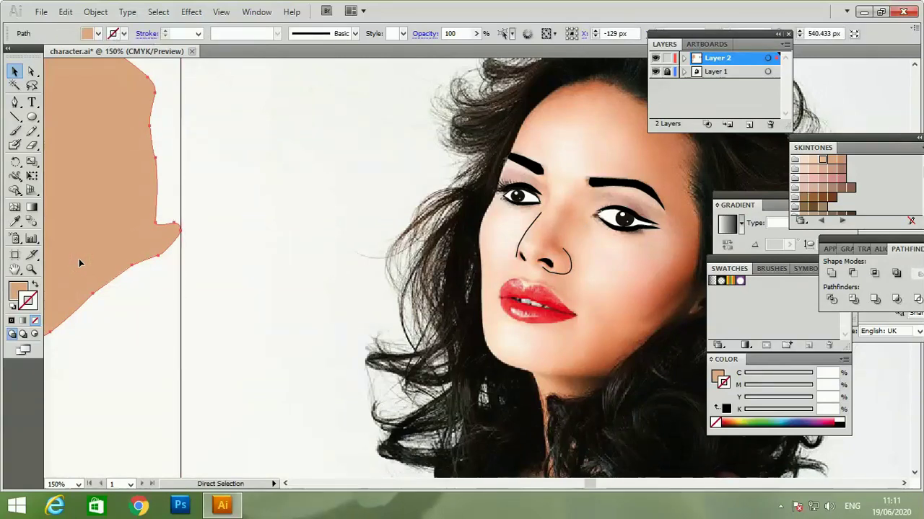
key("Delete")
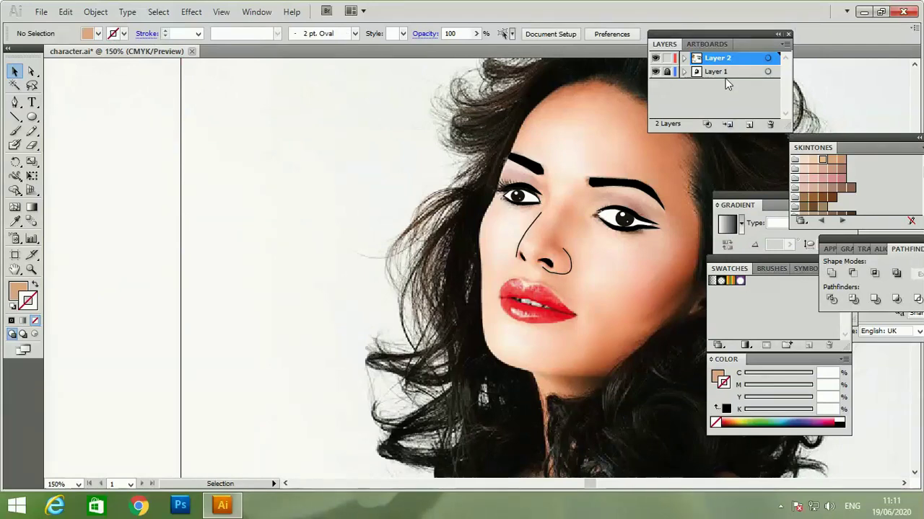
left_click(721, 72)
left_click(750, 125)
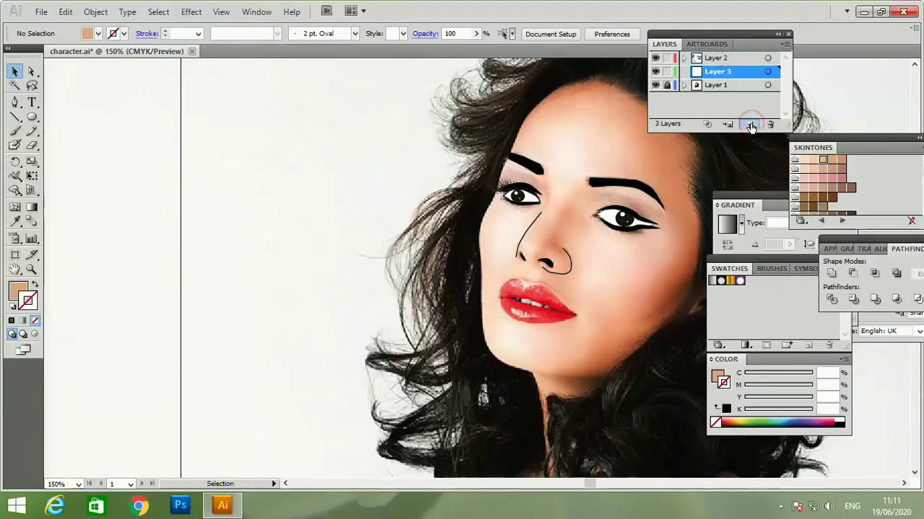
key("ctrl+v")
Check the face shape's stacking over the photo, then park it left of the photo.
left_click_drag(499, 100, 611, 176)
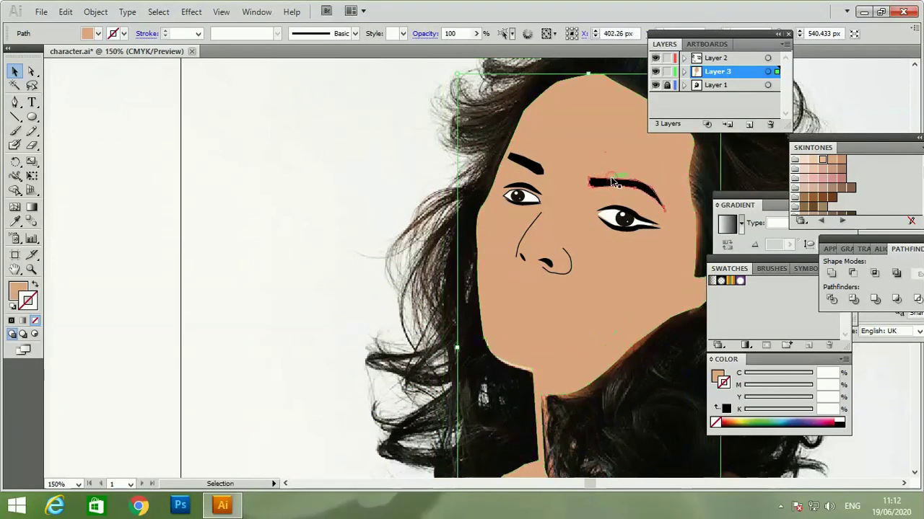
left_click(611, 182)
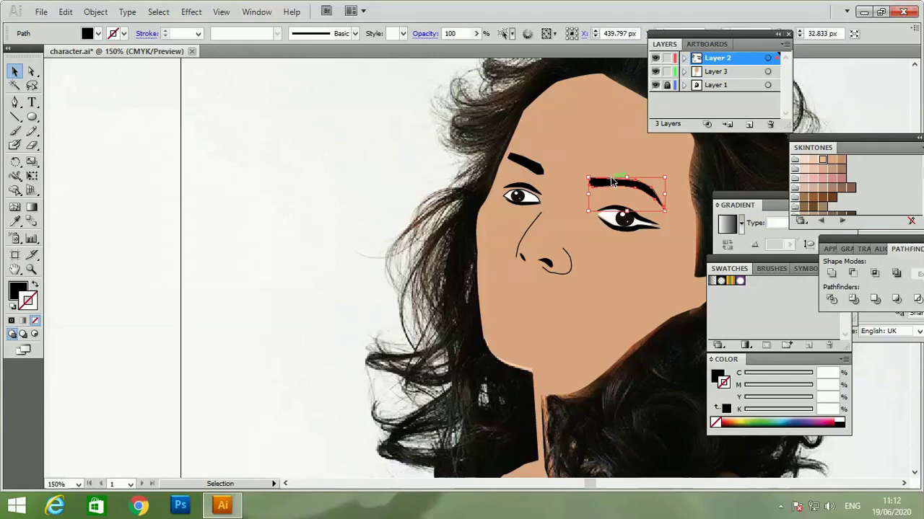
left_click(609, 152)
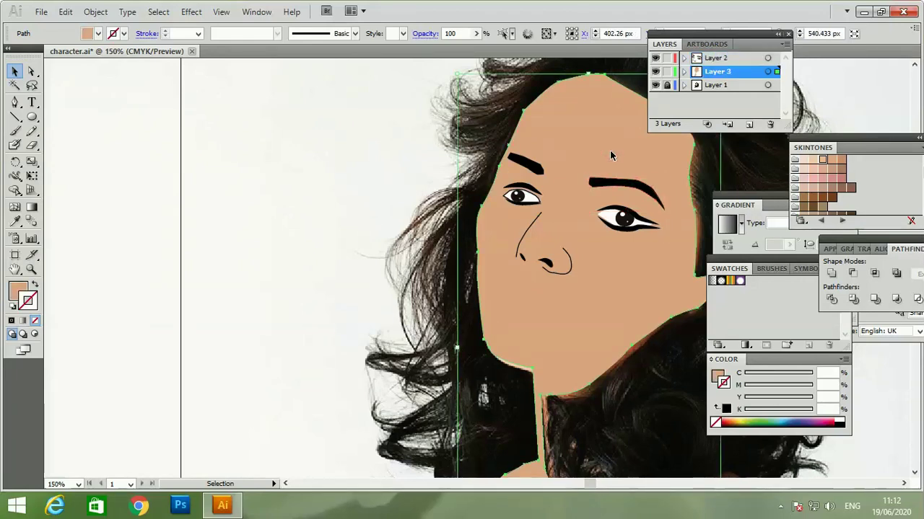
left_click_drag(609, 150, 223, 109)
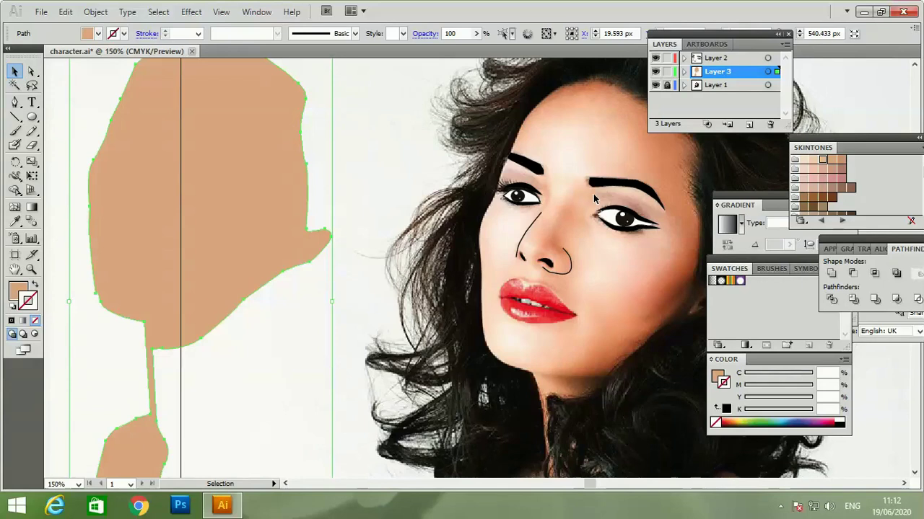
left_click(15, 102)
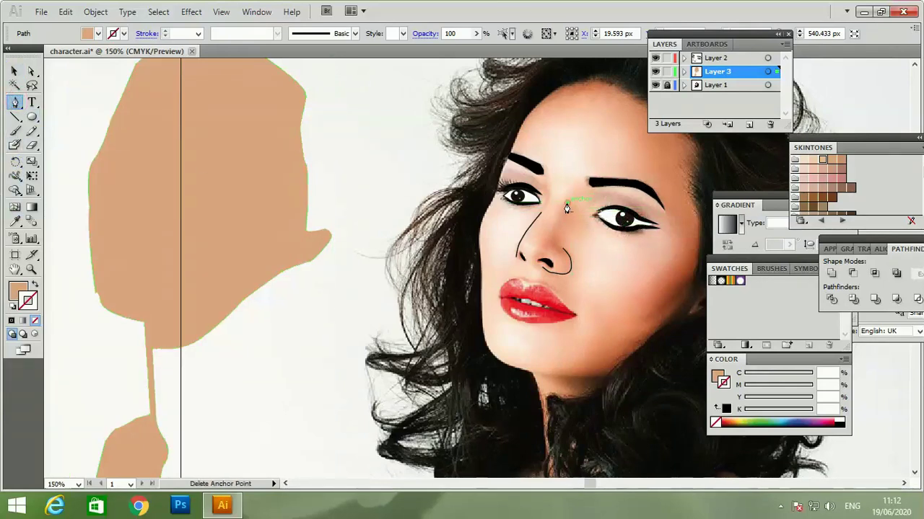
left_click(546, 239)
mouse_move(548, 246)
left_mouse_down()
mouse_move(557, 251)
mouse_move(570, 205)
left_mouse_up()
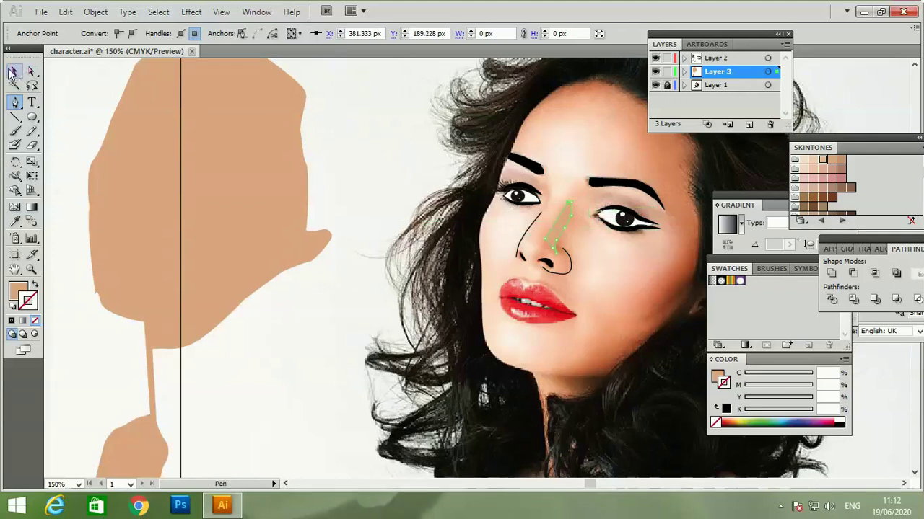
left_click(13, 72)
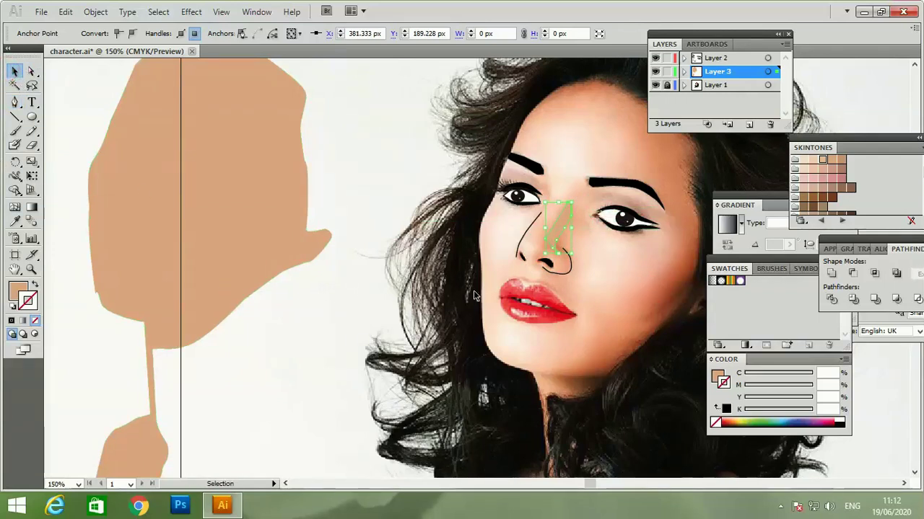
left_click(813, 161)
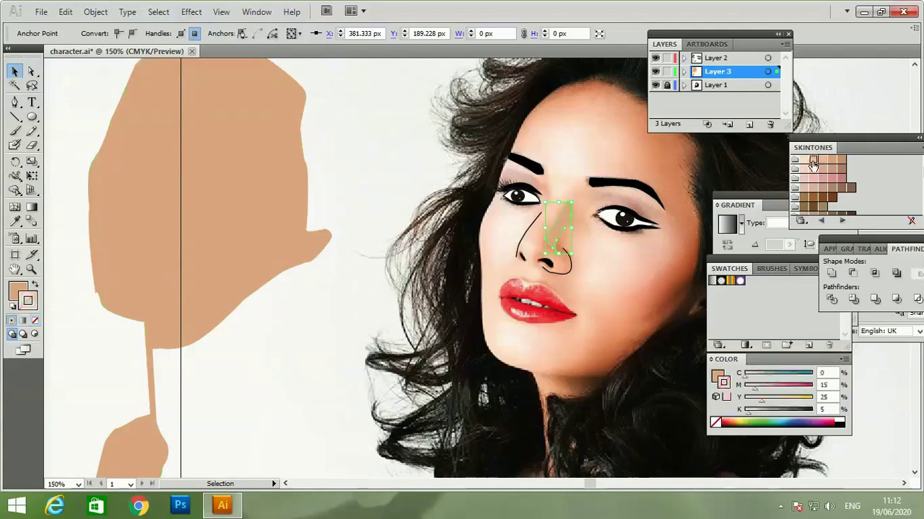
left_click(265, 352)
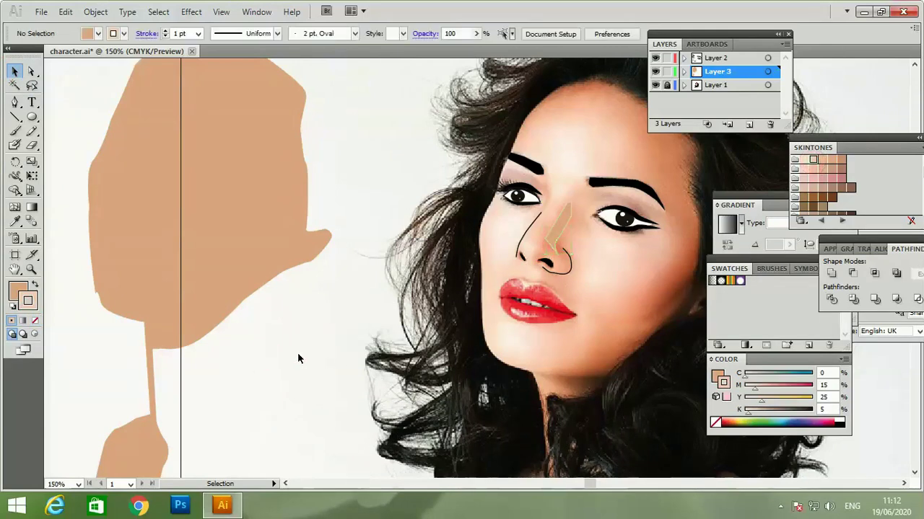
left_click(560, 235)
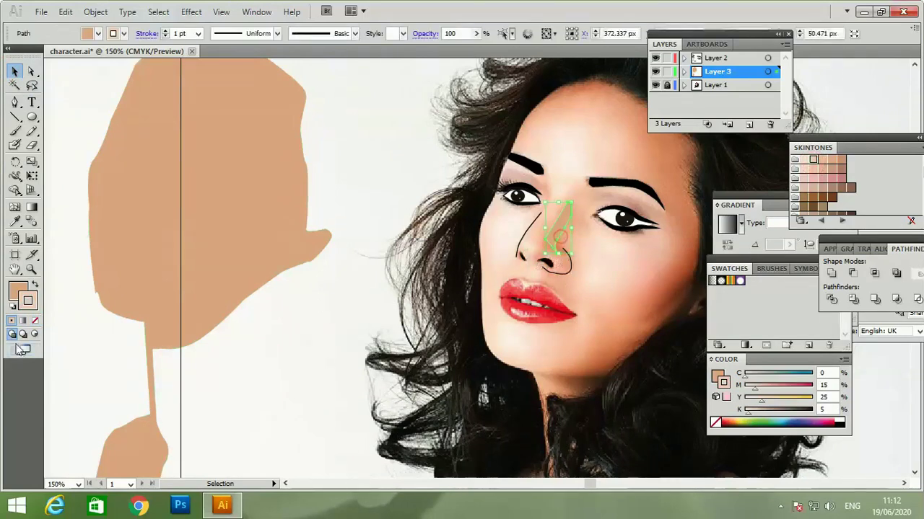
left_click(32, 285)
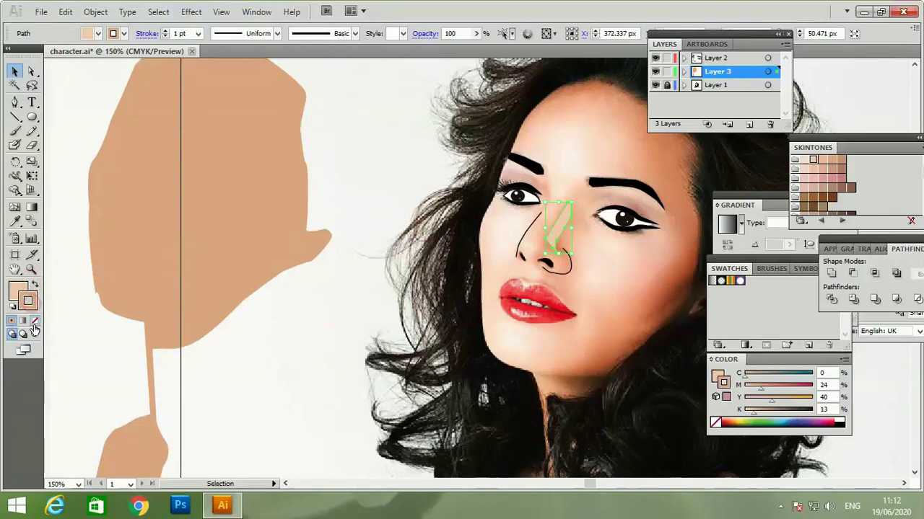
left_click(35, 321)
left_click(87, 345)
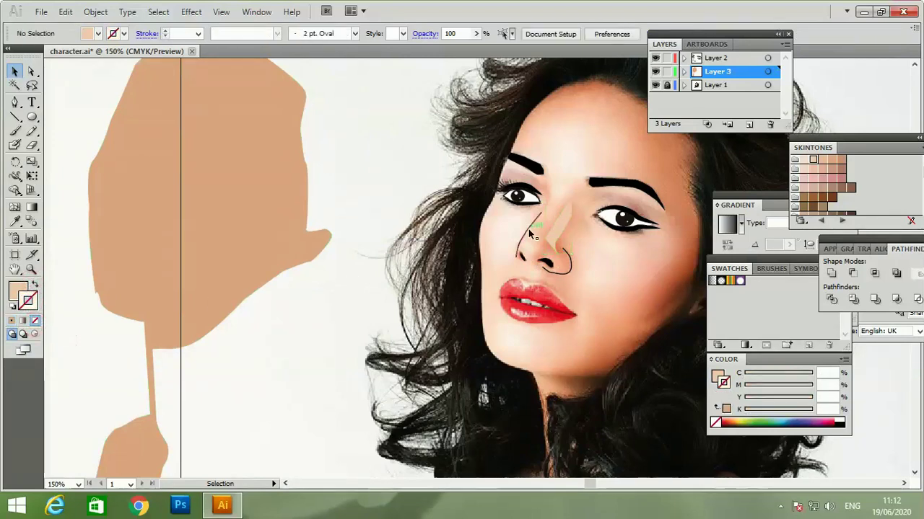
left_click(568, 225)
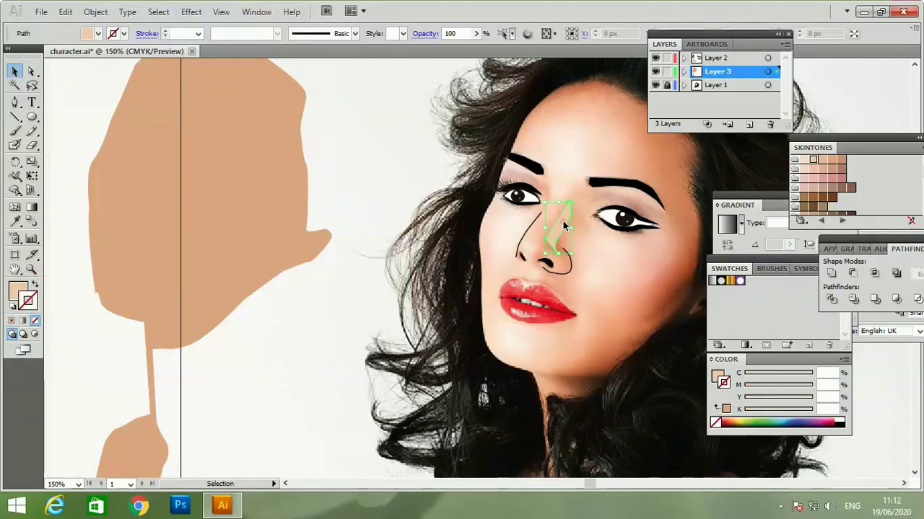
key("Delete")
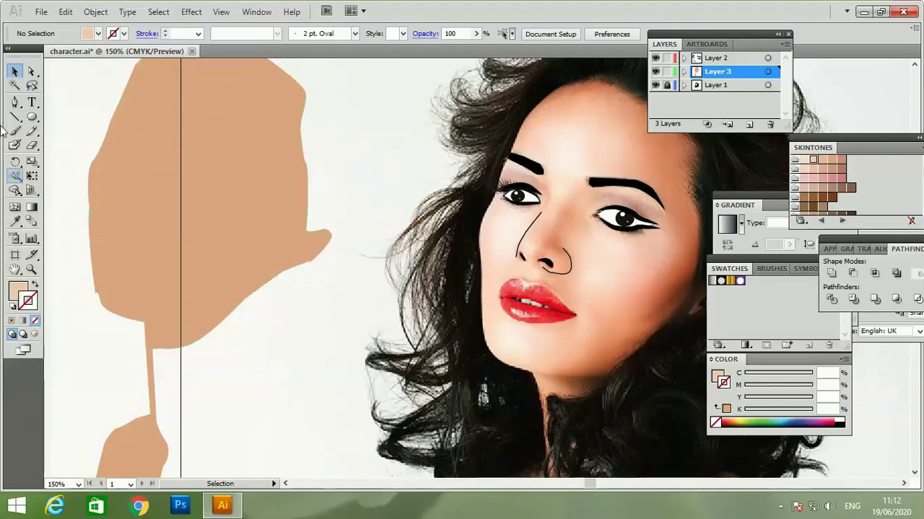
Start a pen path at the left lip corner with no fill and a black stroke.
left_click(16, 104)
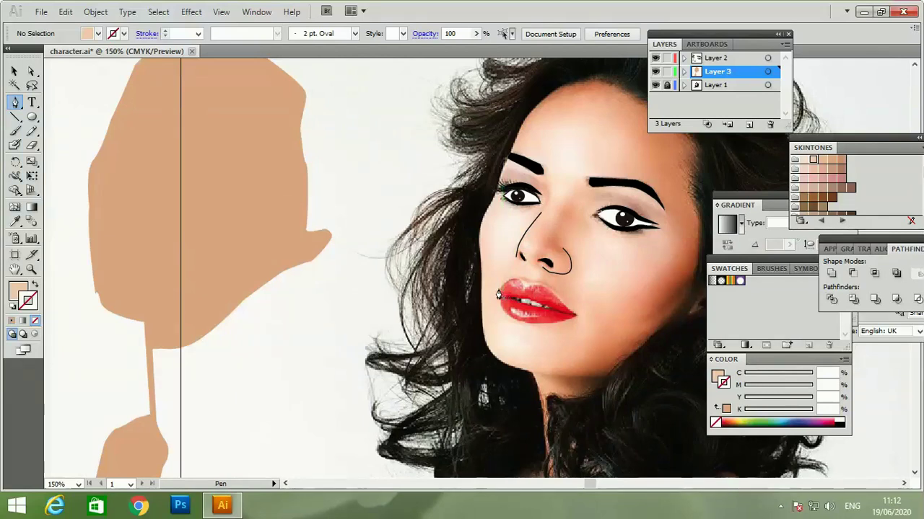
left_click(513, 283)
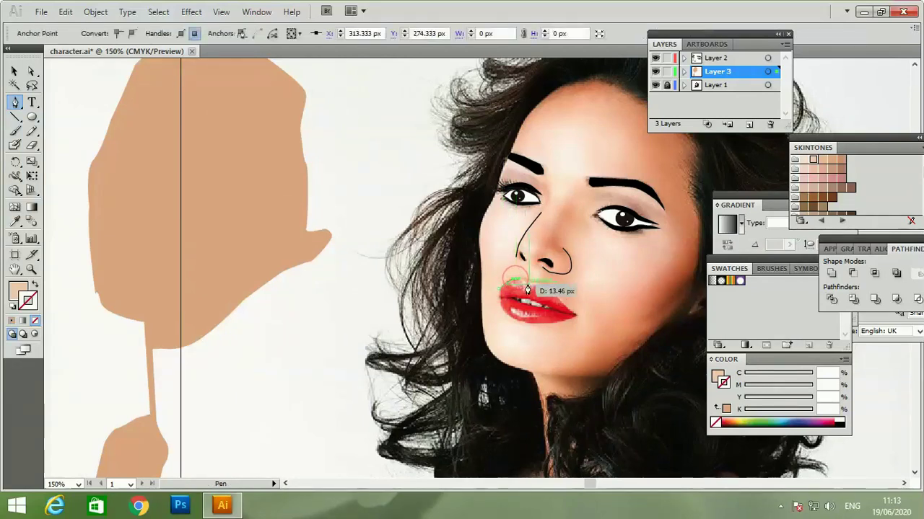
left_click_drag(543, 280, 536, 288)
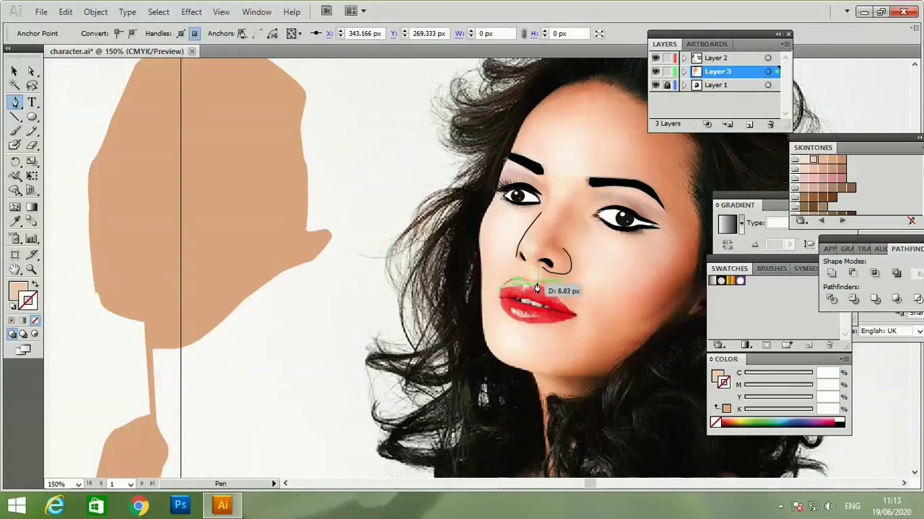
left_click(35, 286)
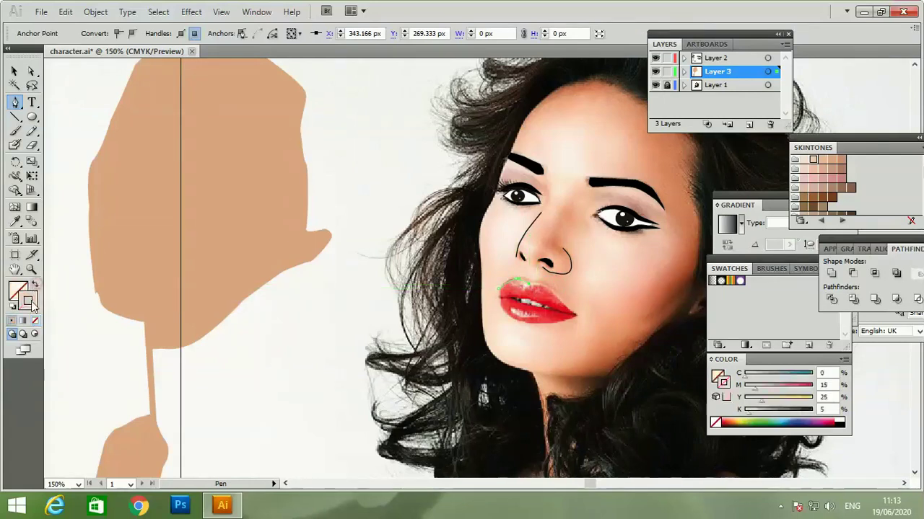
left_click(13, 308)
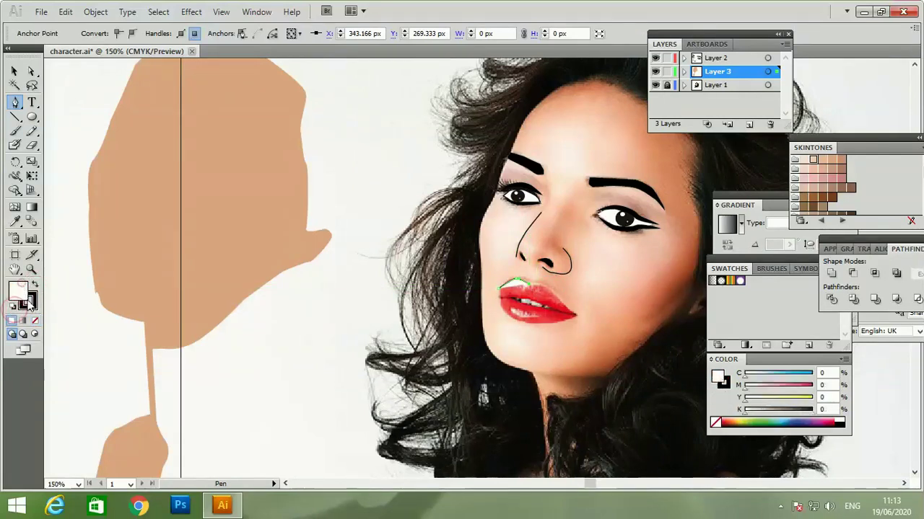
left_click(34, 320)
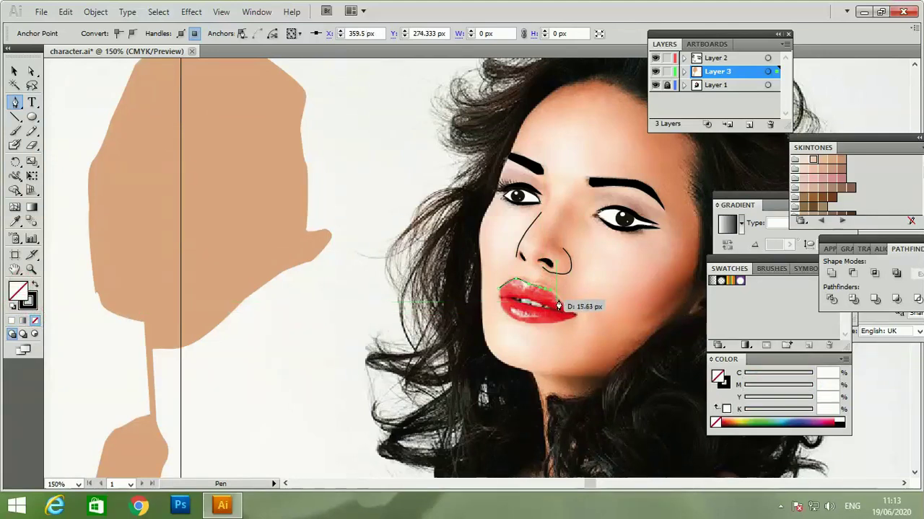
Continue the outline around the lips to close the path, then zoom in.
left_click(569, 309)
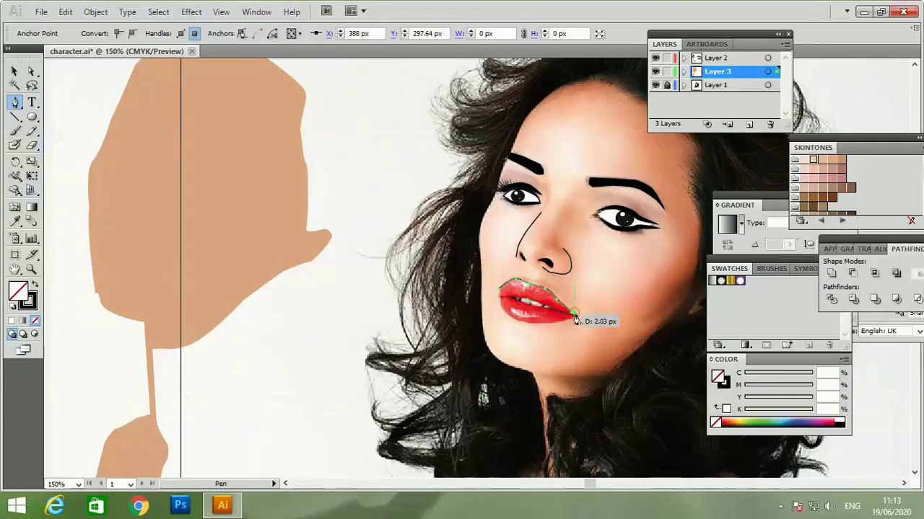
left_click(572, 315)
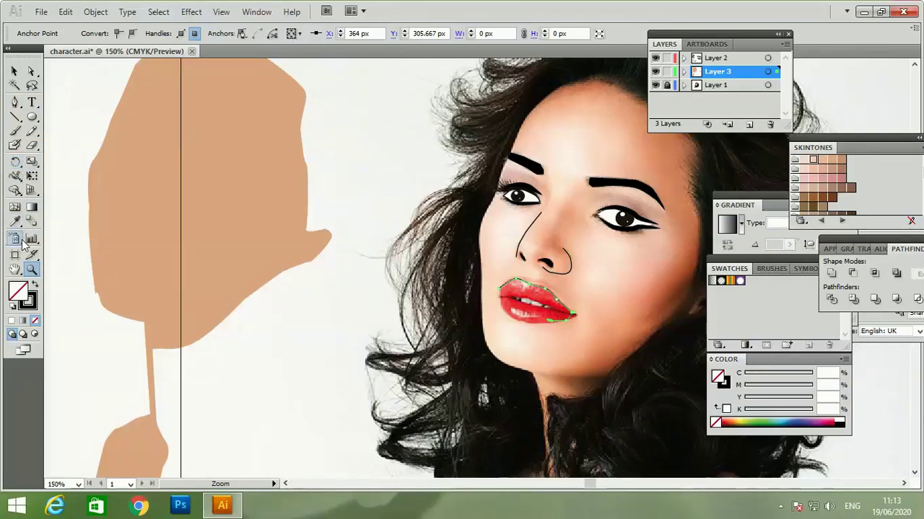
left_click(14, 101)
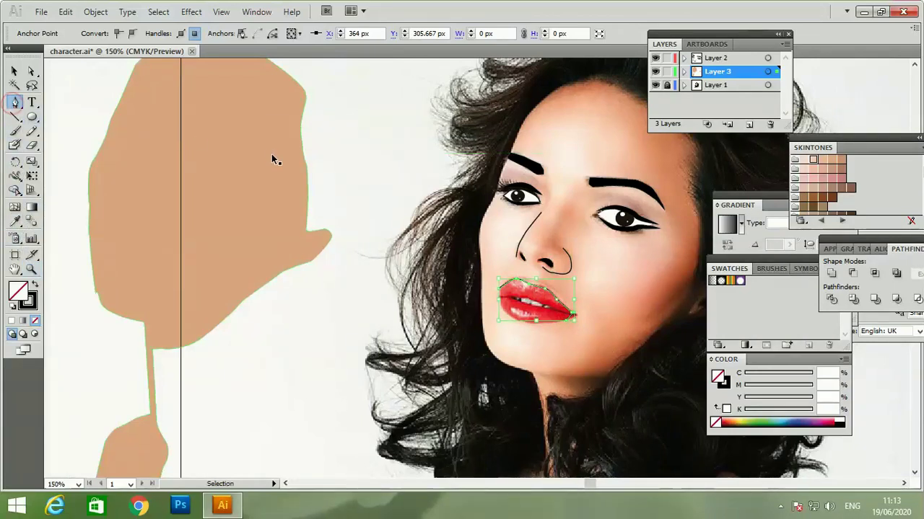
mouse_move(574, 315)
left_mouse_down()
mouse_move(555, 329)
mouse_move(532, 319)
mouse_move(509, 330)
mouse_move(498, 296)
left_mouse_up()
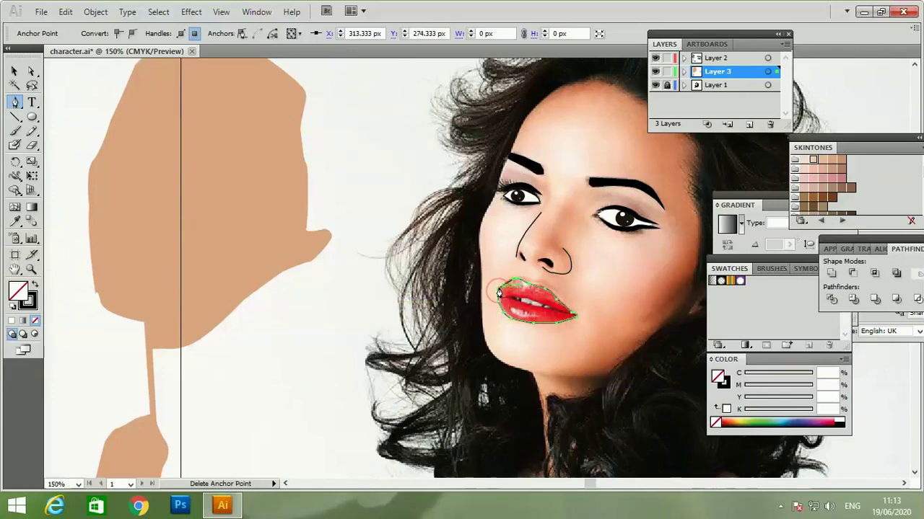
left_click(575, 306, "ctrl")
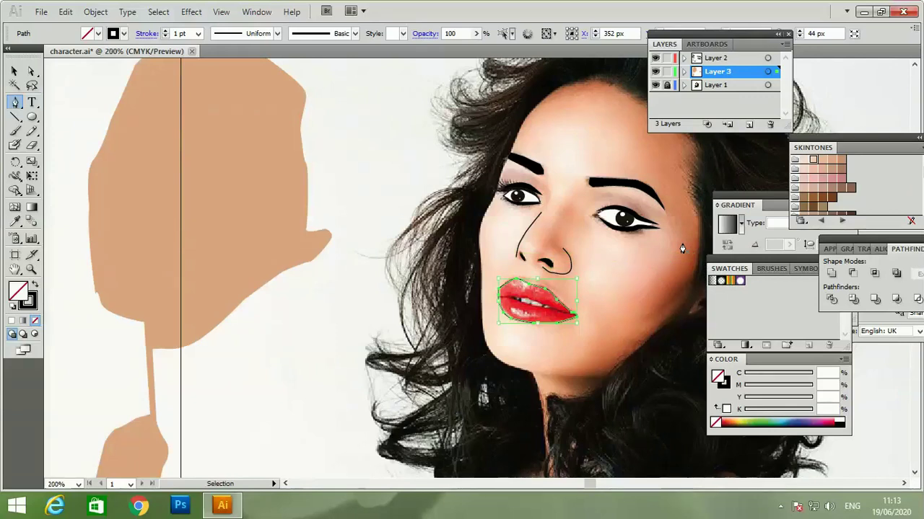
key("ctrl+plus")
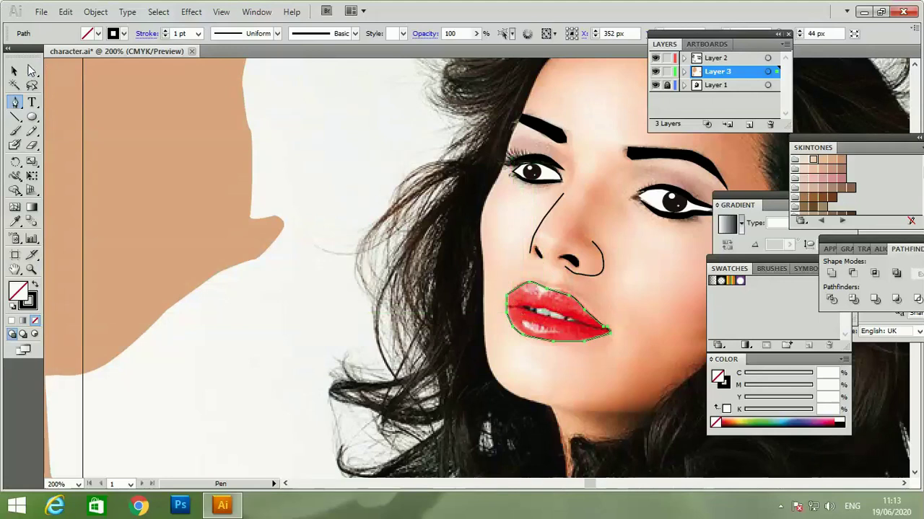
Draw a closed pen path along the lip seam between the mouth corners and select it.
left_click(16, 71)
left_click(15, 102)
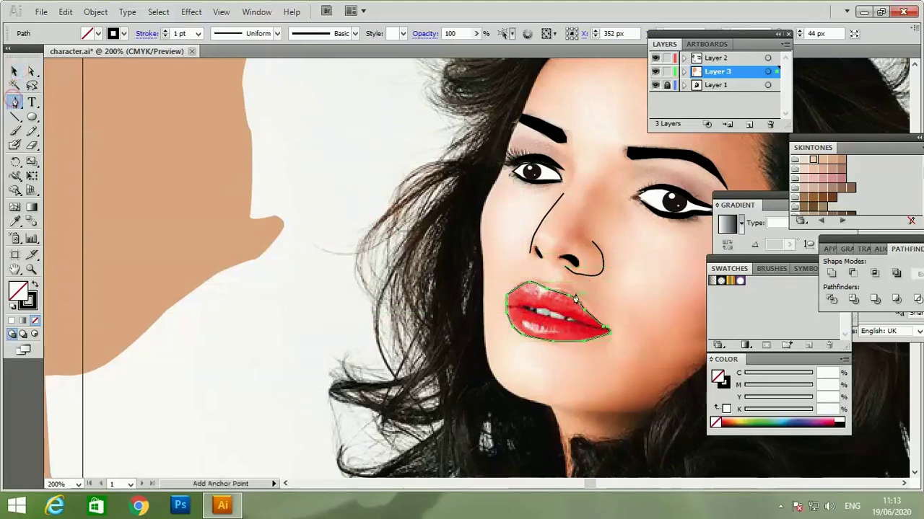
left_click_drag(510, 310, 557, 316)
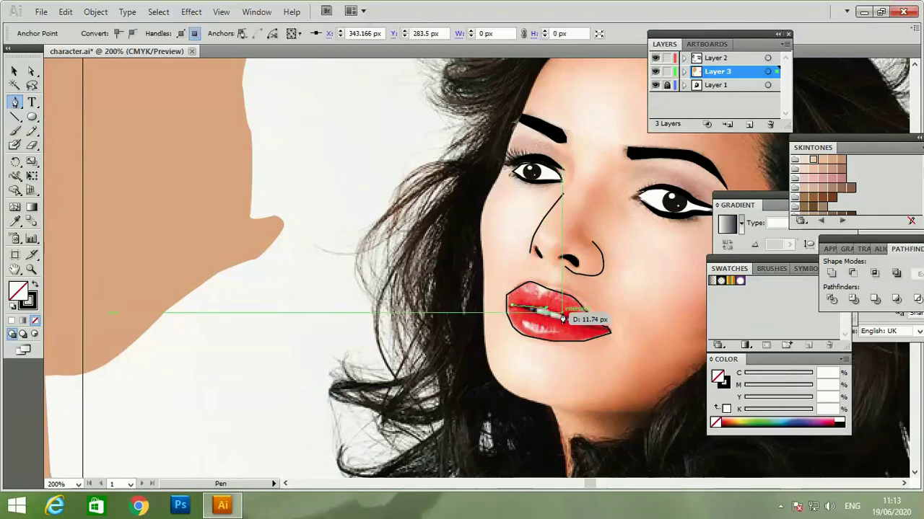
mouse_move(573, 323)
left_mouse_down()
mouse_move(580, 331)
mouse_move(547, 323)
left_mouse_up()
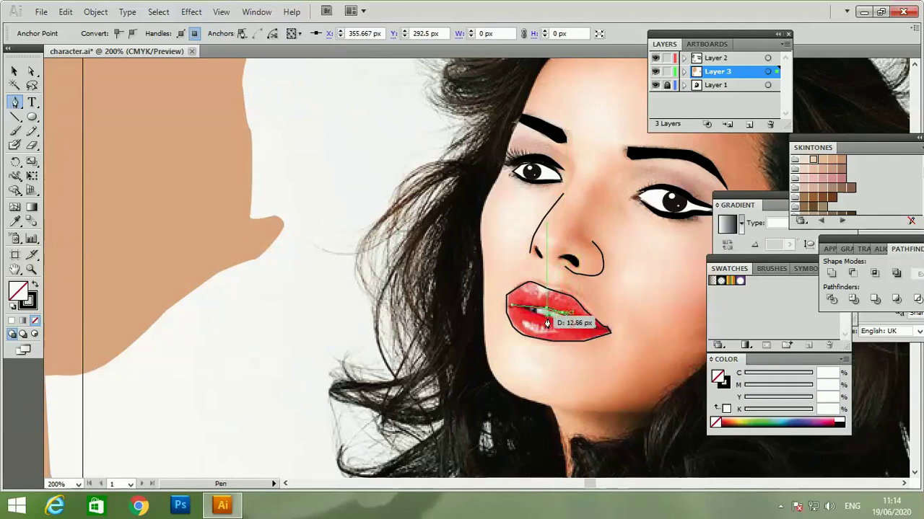
left_click_drag(547, 323, 522, 314)
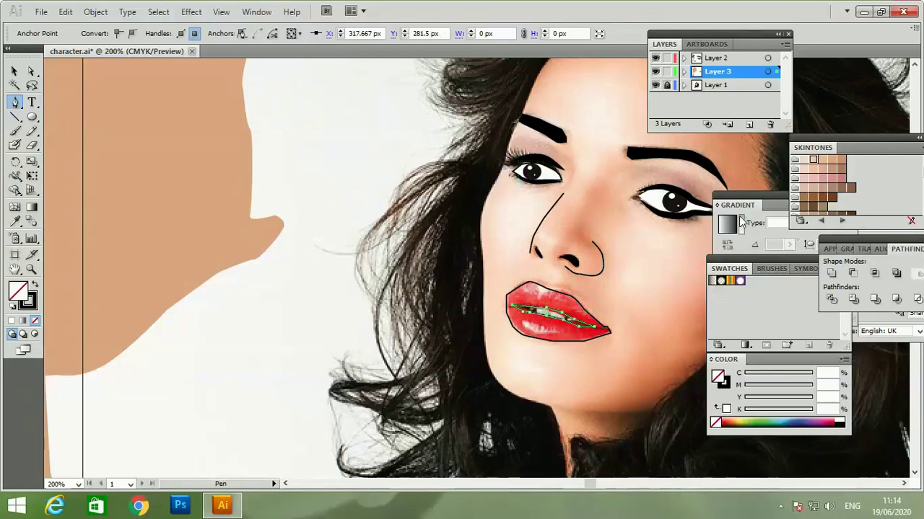
left_click(14, 70)
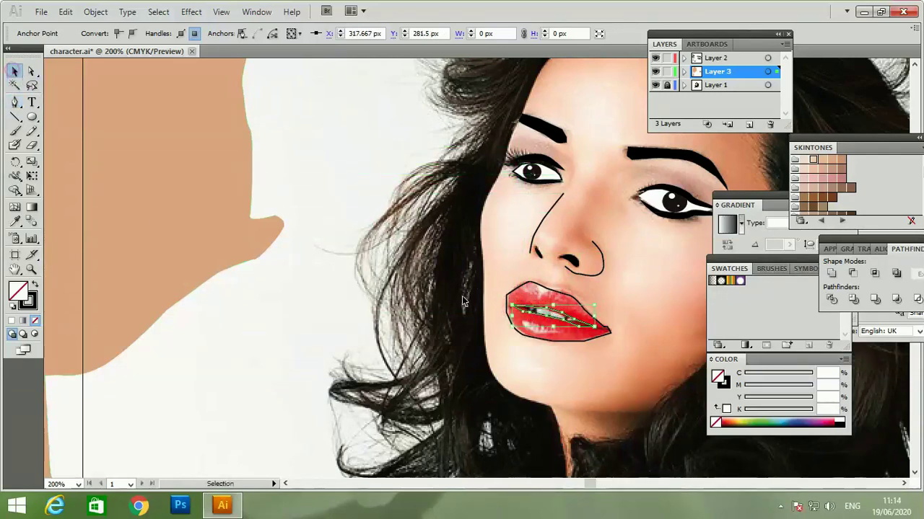
left_click(534, 312)
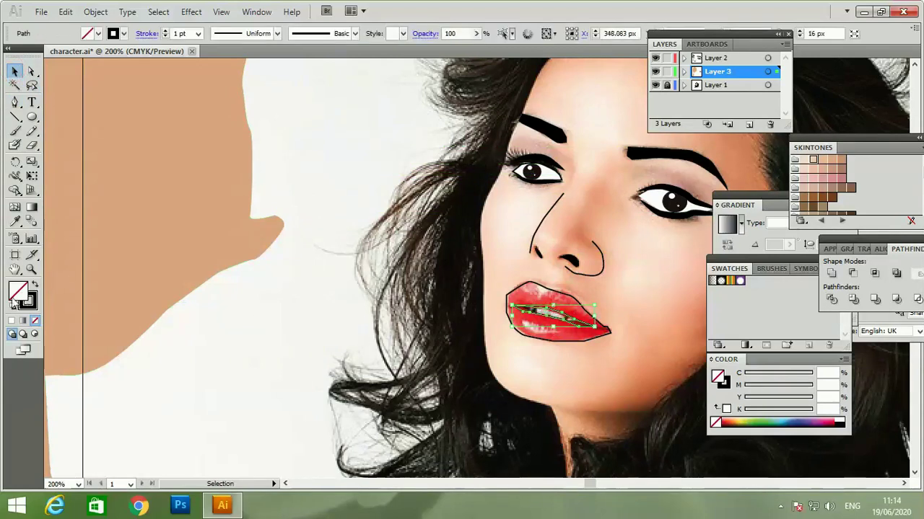
Give the lip highlight path a white fill and no stroke.
left_click(12, 308)
left_click(29, 301)
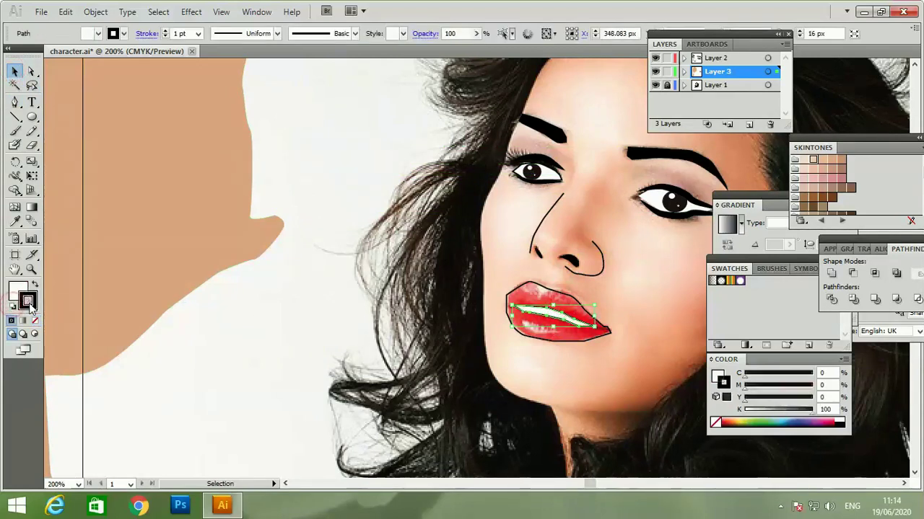
left_click(34, 321)
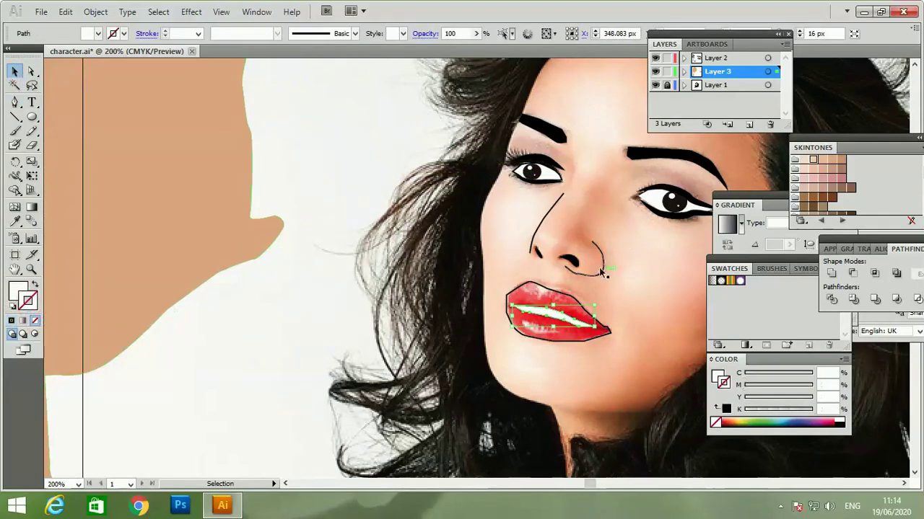
left_click(554, 294)
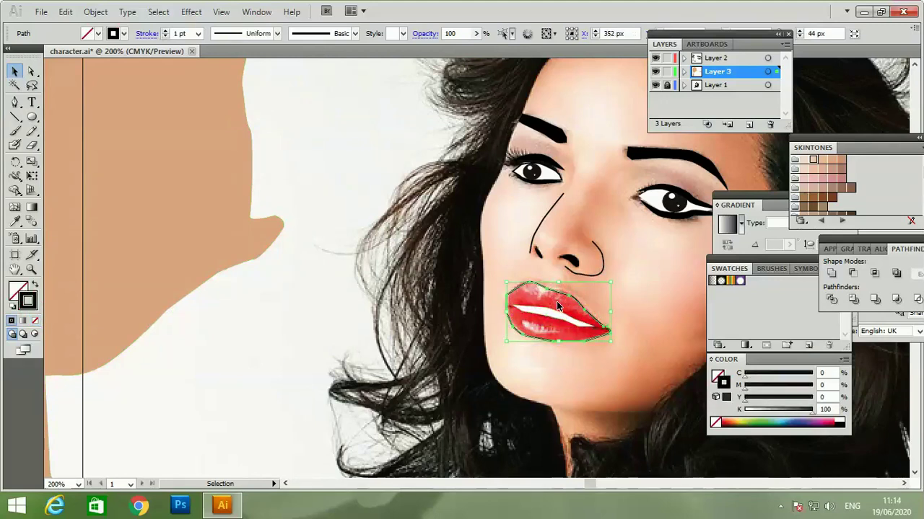
key("ctrl+shift+a")
Pick bright red (C0 M100 Y100 K0) in the Color Picker and fill the lips shape with it.
double_click(18, 292)
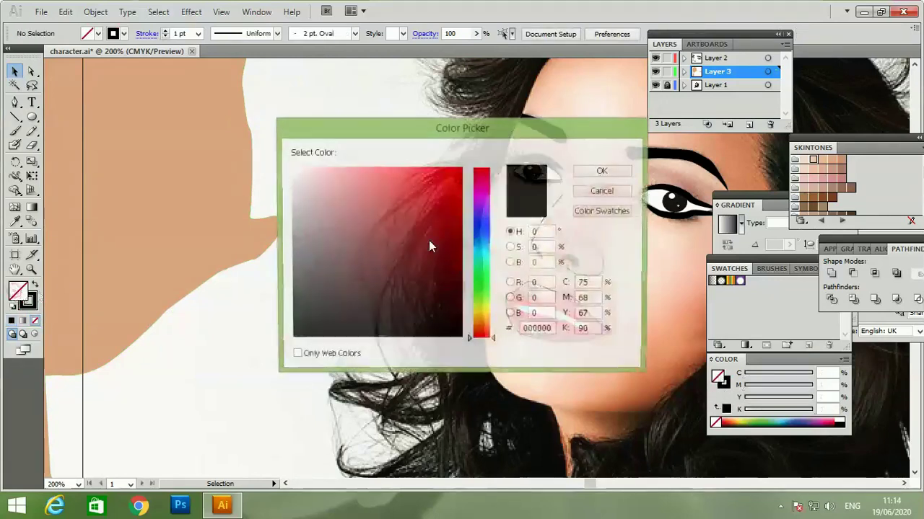
left_click_drag(481, 227, 479, 169)
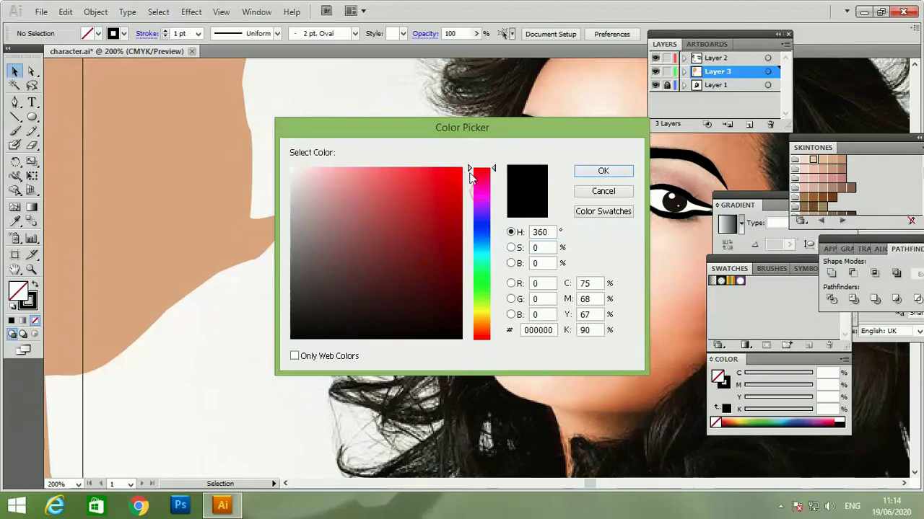
left_click(459, 168)
left_click(593, 170)
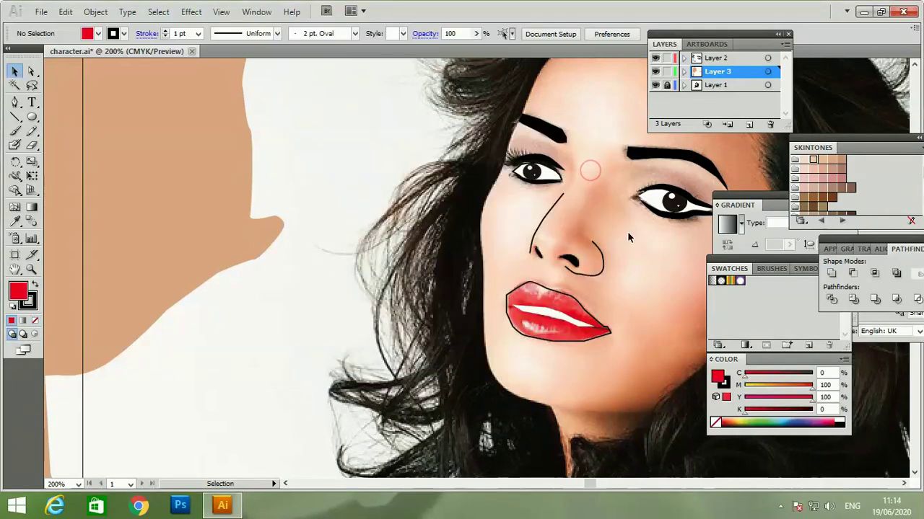
left_click(574, 296)
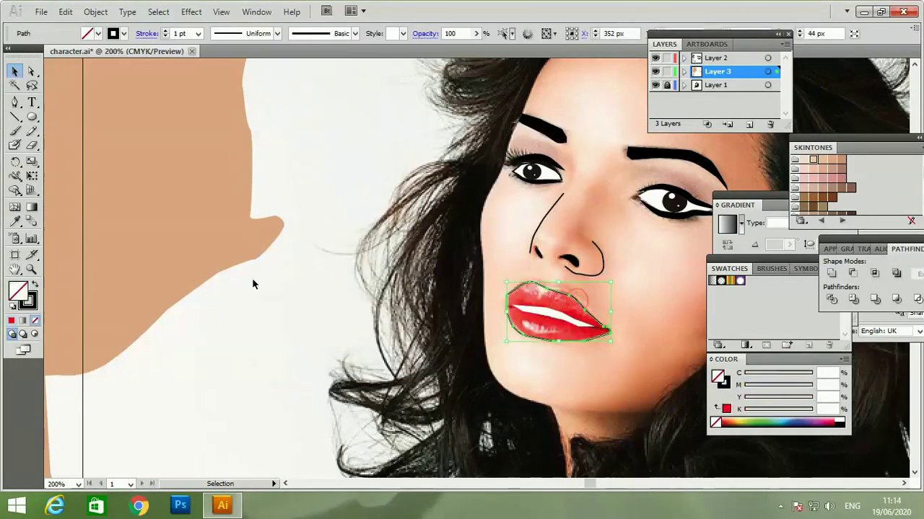
left_click(11, 321)
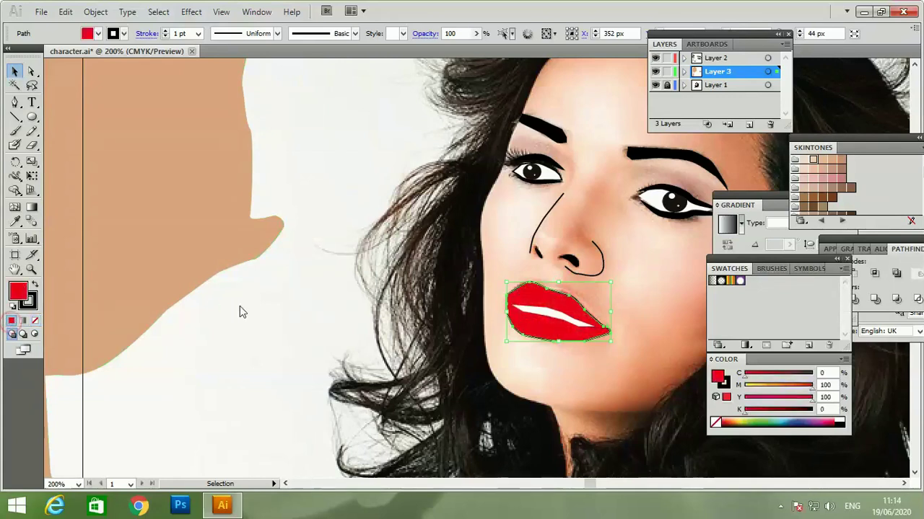
key("a")
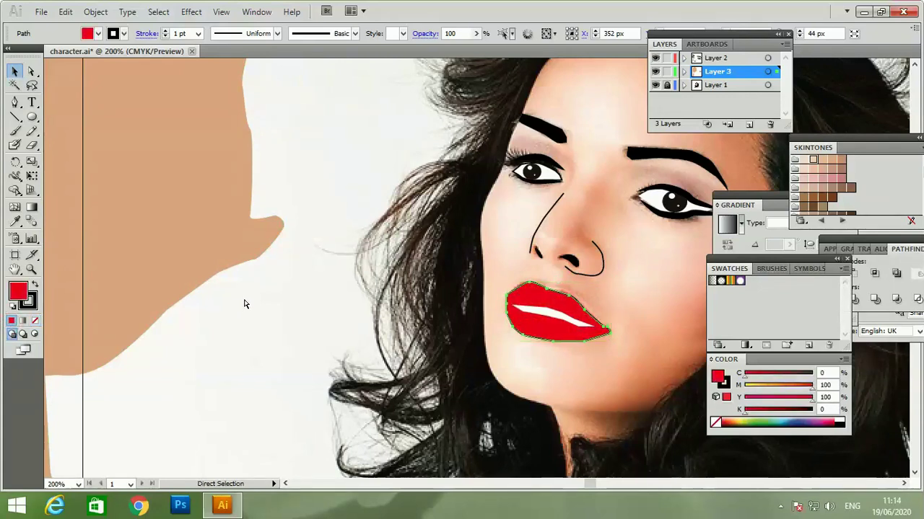
key("ctrl+minus")
key("ctrl+minus")
key("ctrl+minus")
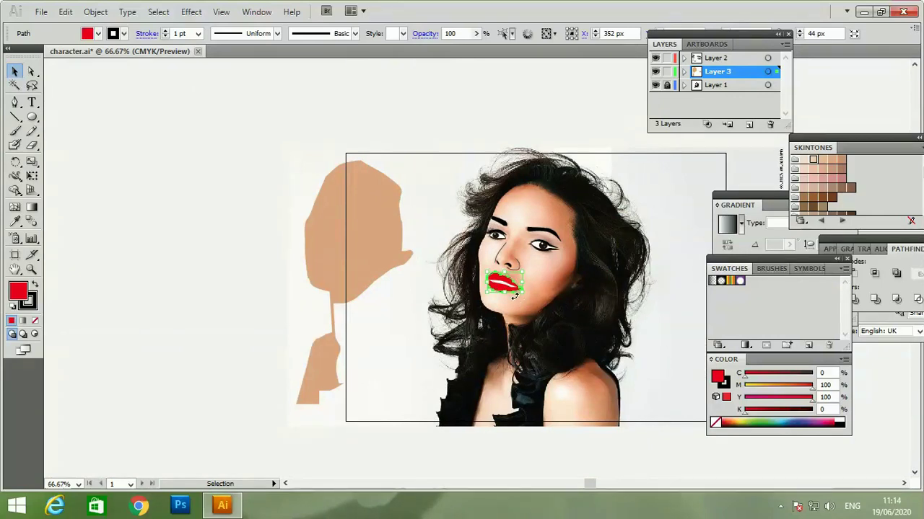
left_click(678, 283)
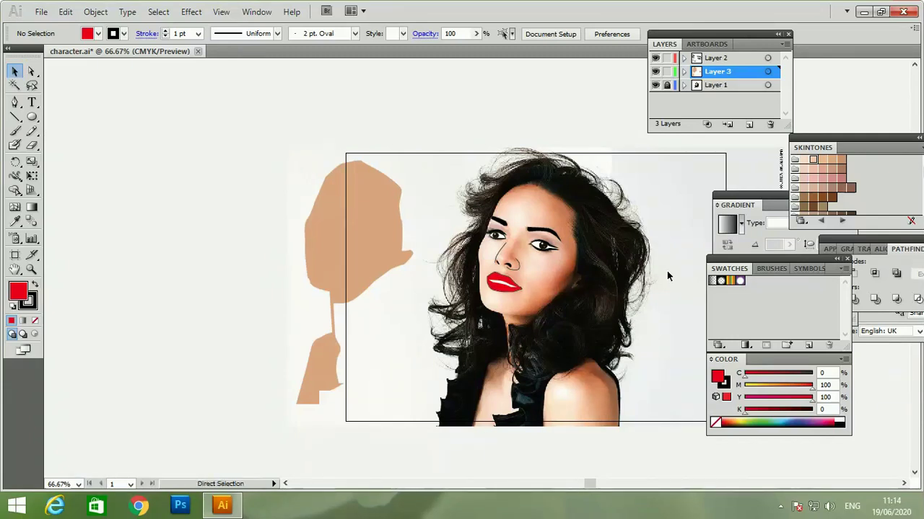
key("ctrl+minus")
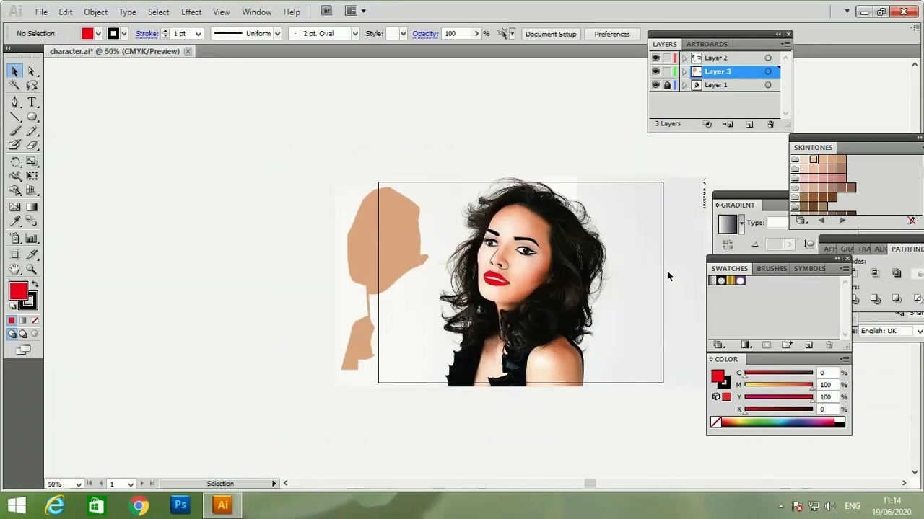
key("ctrl+plus")
key("ctrl+plus")
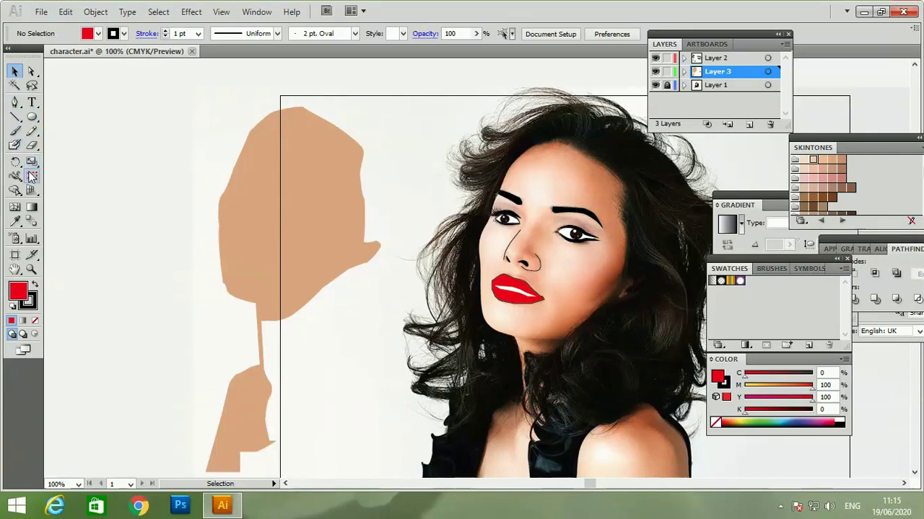
Save the portrait as character.ai on the Desktop, replacing the existing file.
key("ctrl+s")
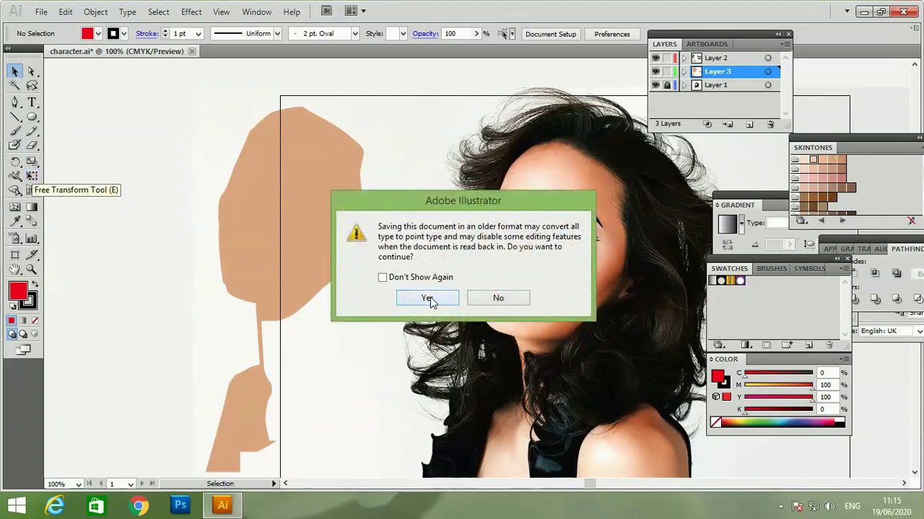
left_click(427, 298)
key("Return")
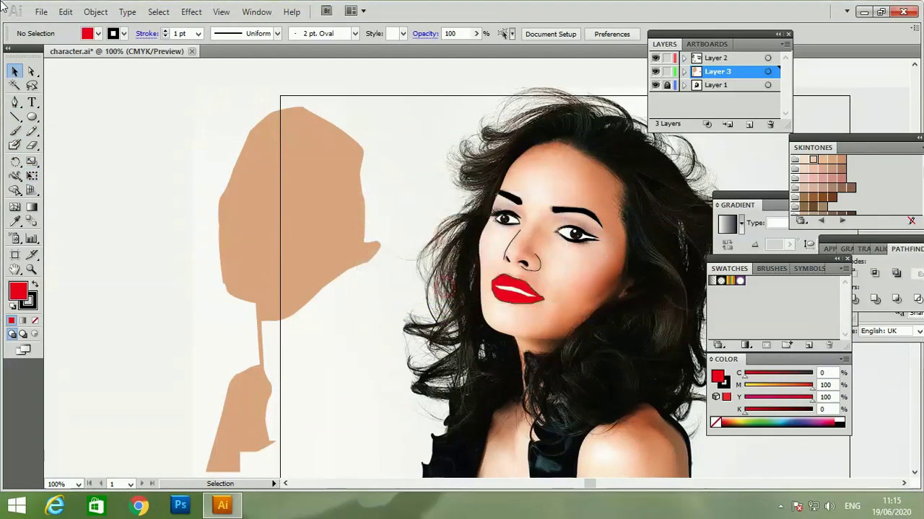
left_click(41, 13)
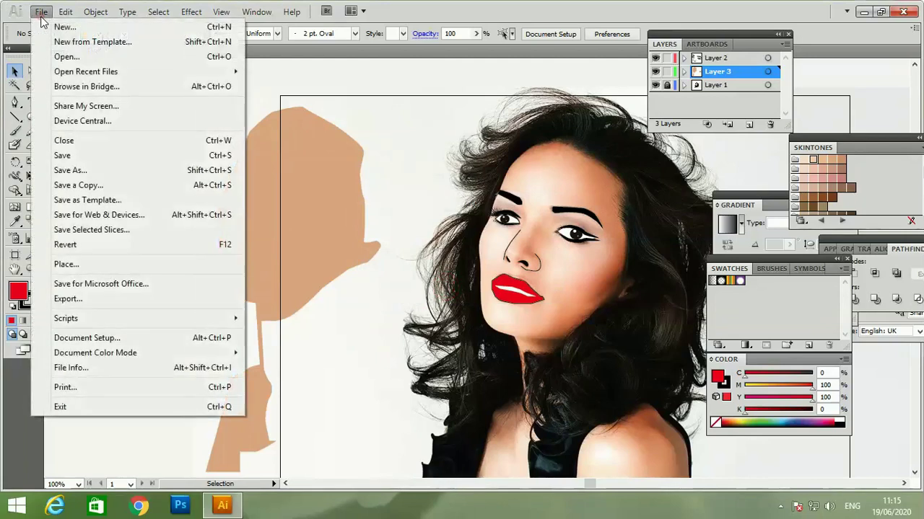
left_click(122, 172)
left_click(643, 244)
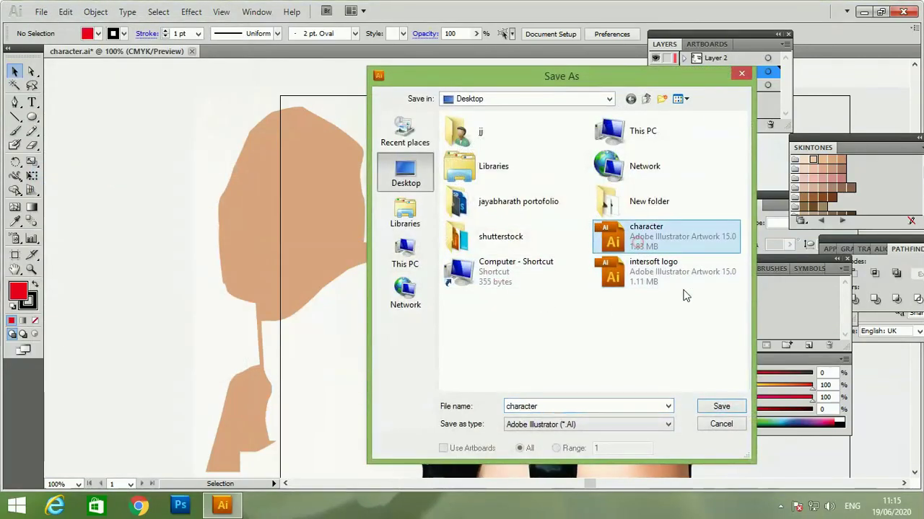
left_click(722, 406)
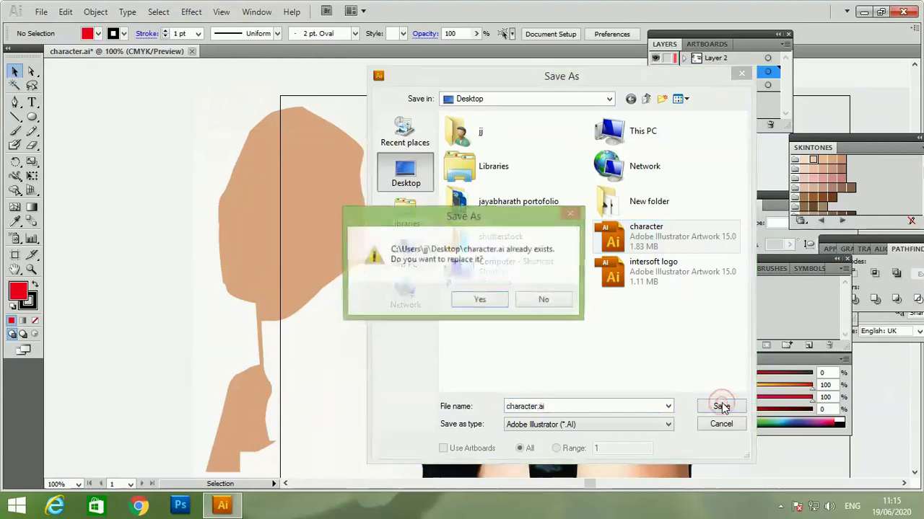
left_click(500, 301)
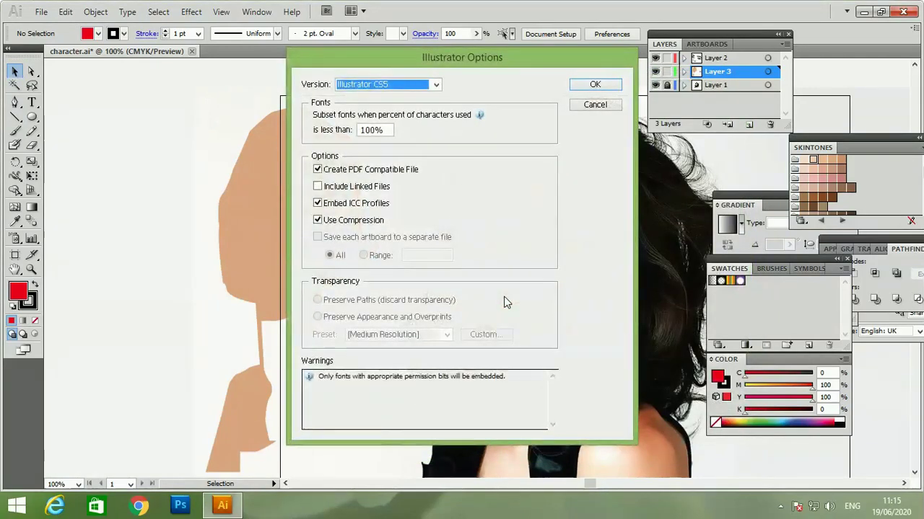
Set the save version to Illustrator 10 and accept the legacy-format warning.
left_click(390, 85)
left_click(409, 169)
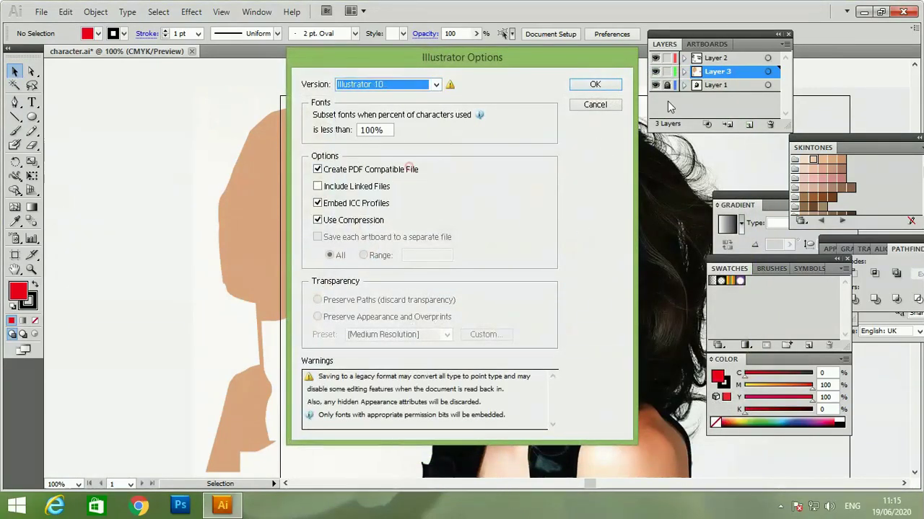
left_click(610, 80)
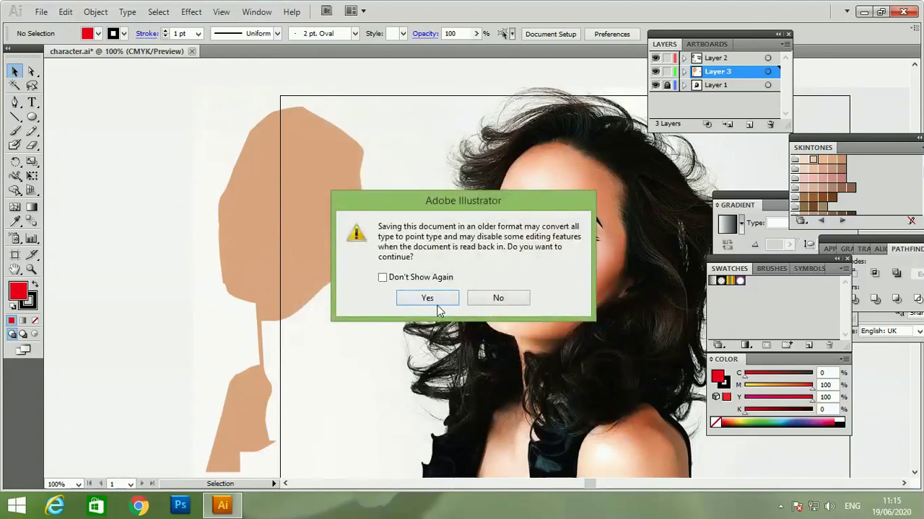
left_click(433, 302)
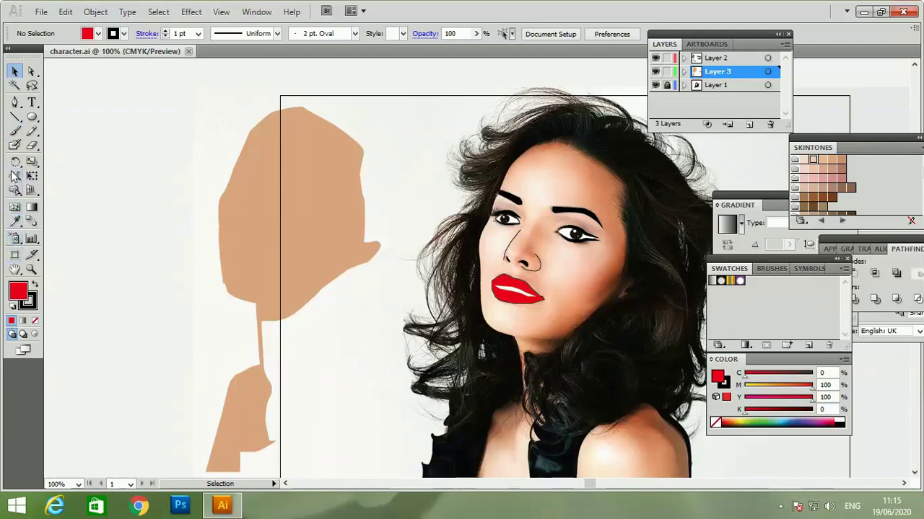
Place unfilled pen points down the right cheek starting beside the eye.
left_click(14, 101)
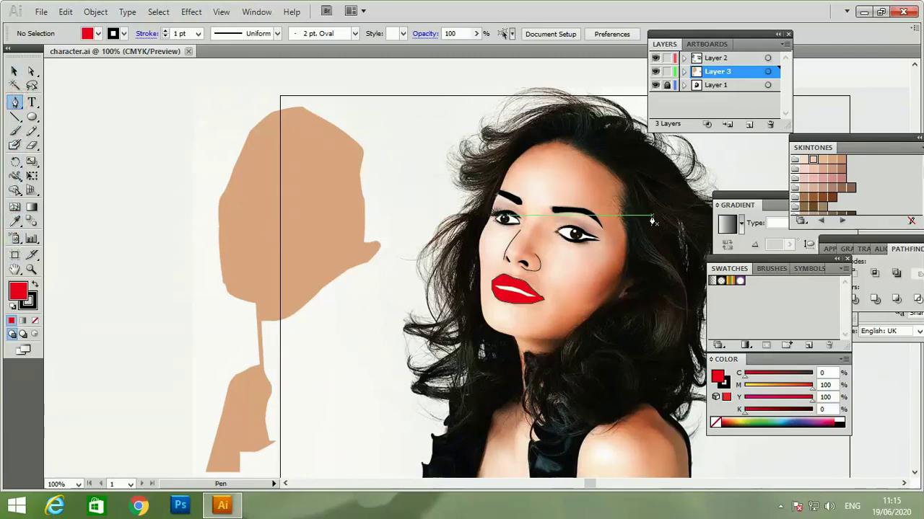
left_click(603, 240)
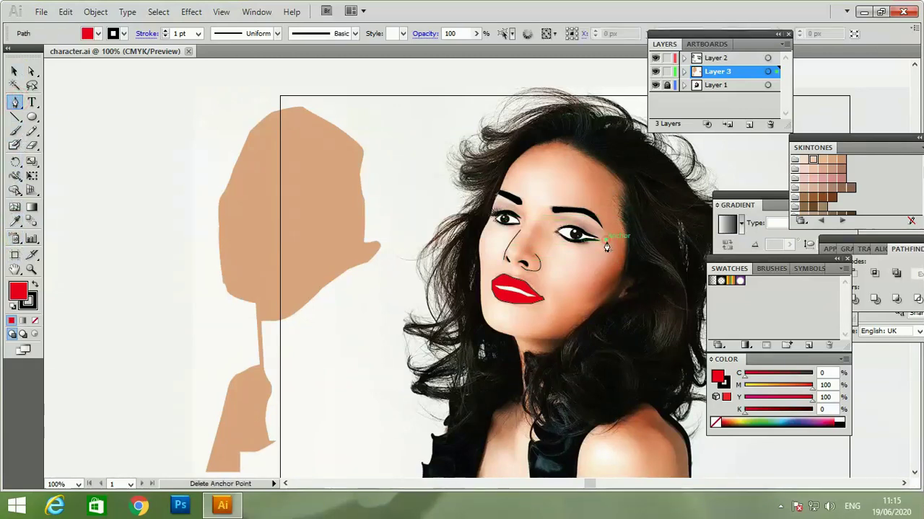
left_click(595, 274)
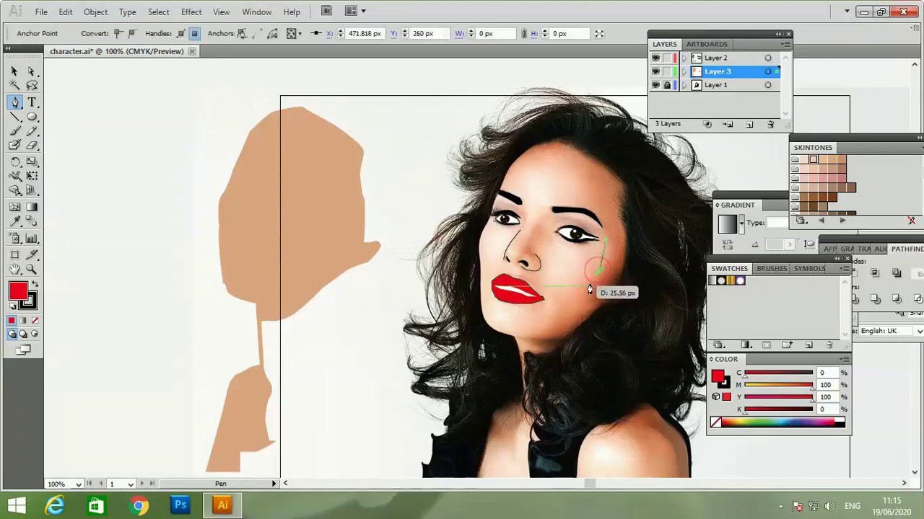
left_click(579, 297)
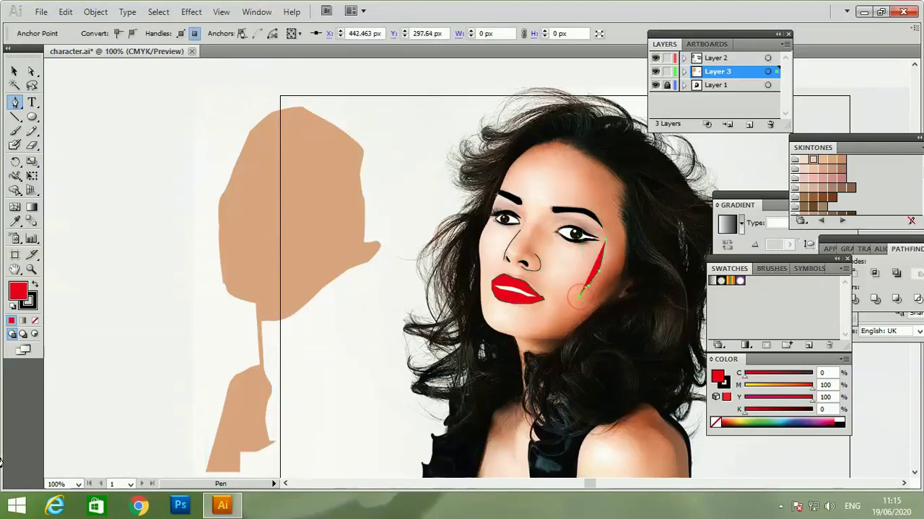
left_click(35, 320)
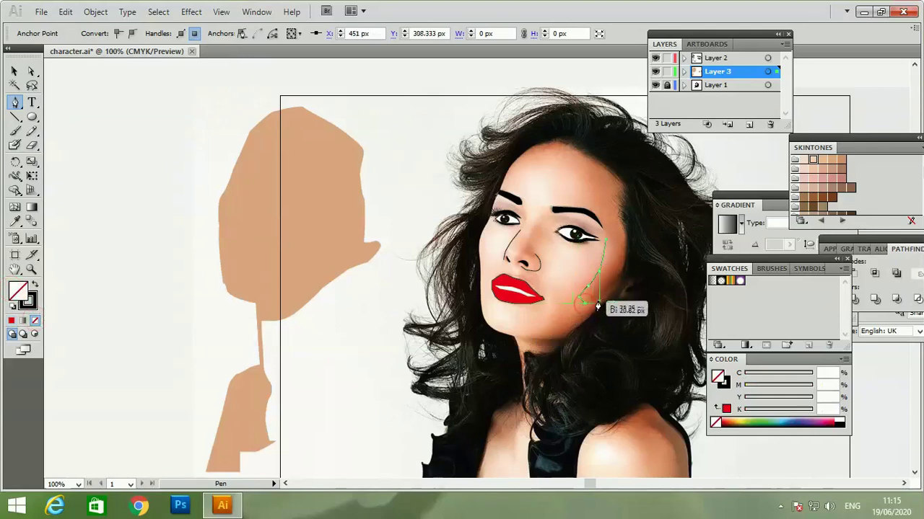
Curve the cheek path back up to the eye, zoom out, and hide the photo layer.
mouse_move(585, 298)
left_mouse_down()
mouse_move(598, 299)
mouse_move(621, 275)
mouse_move(624, 250)
left_mouse_up()
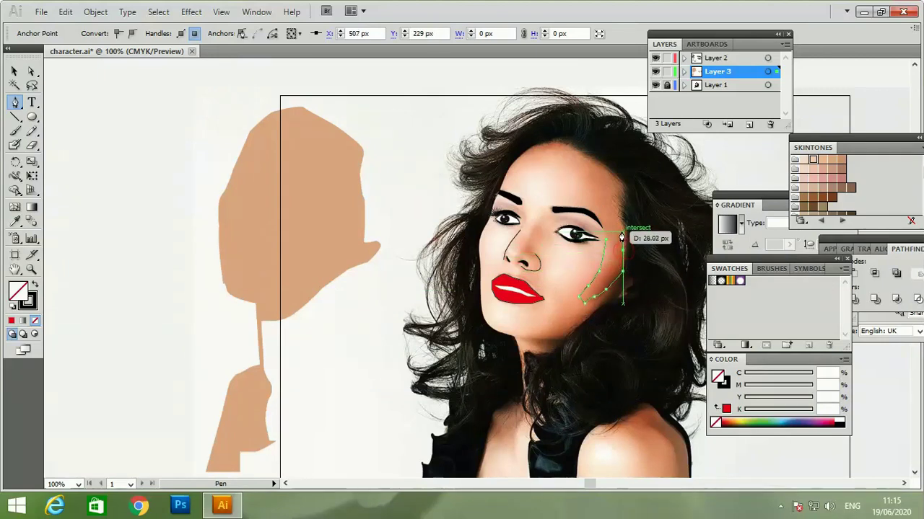
mouse_move(620, 236)
left_mouse_down()
mouse_move(609, 218)
mouse_move(604, 243)
left_mouse_up()
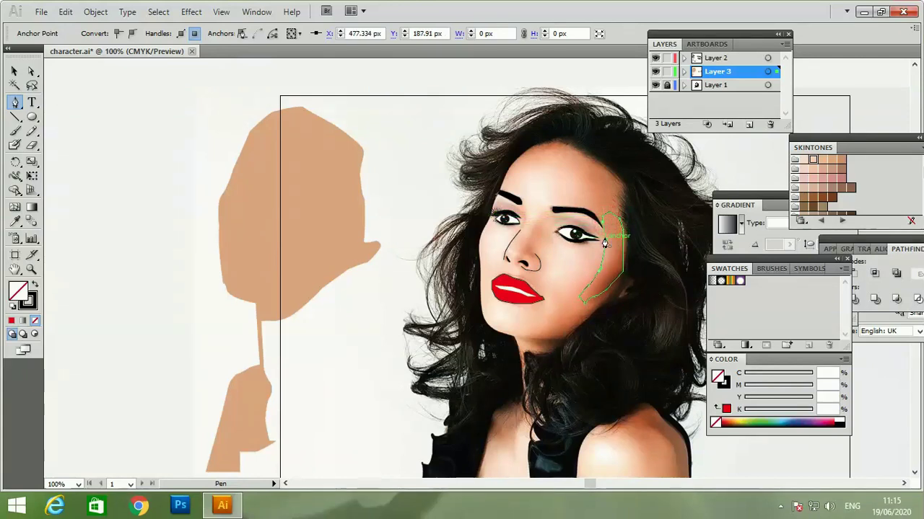
left_click_drag(605, 243, 612, 247)
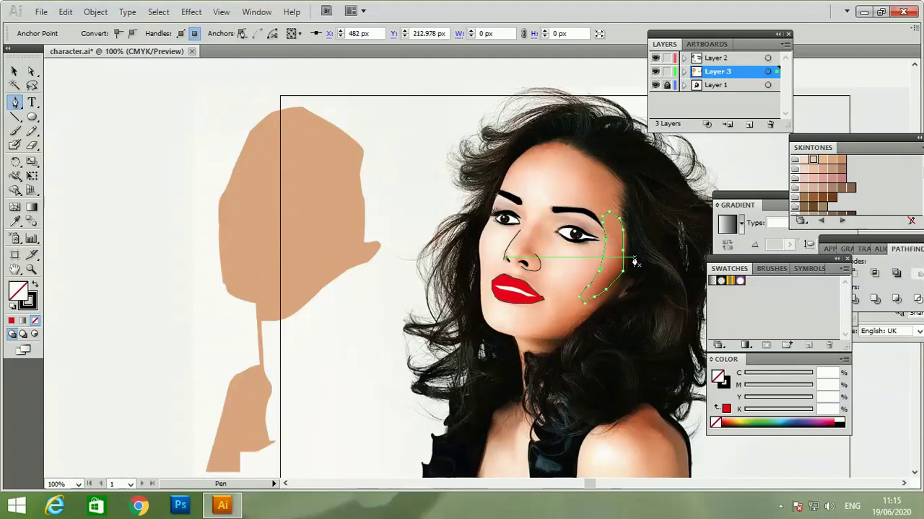
key("ctrl")
key("ctrl+minus")
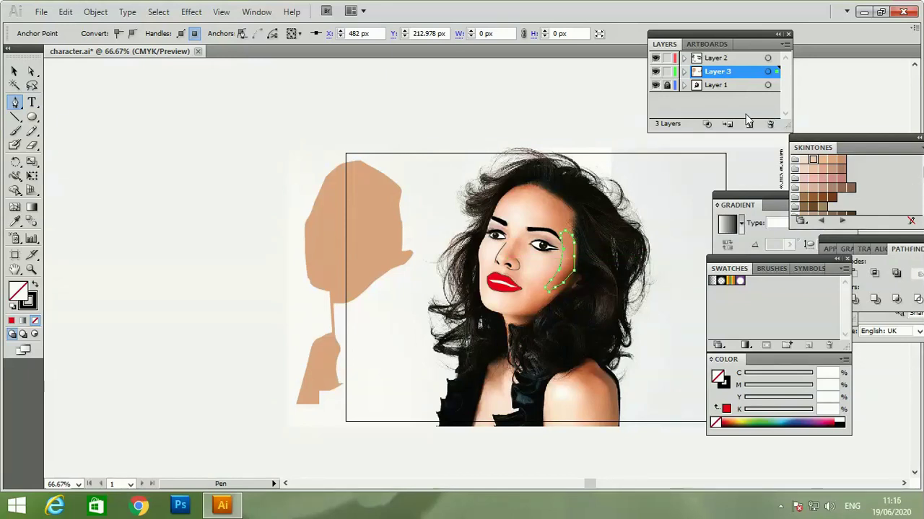
left_click(655, 85)
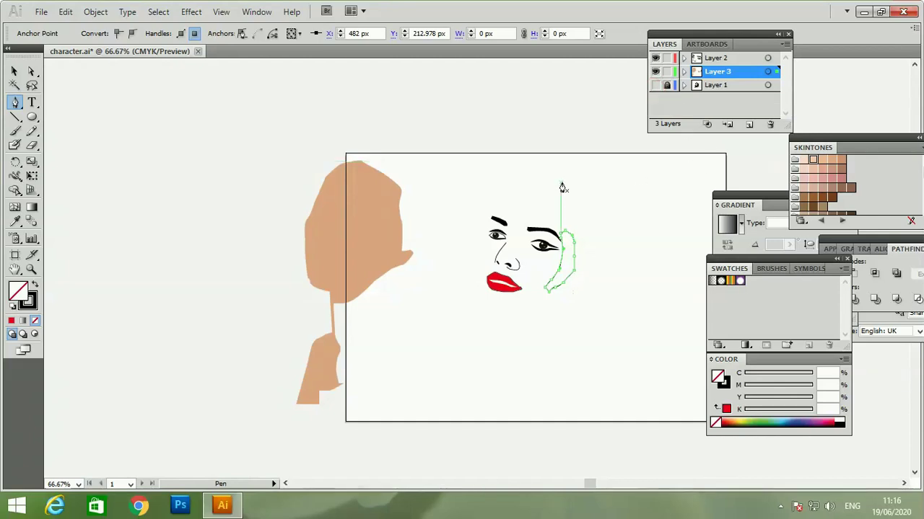
Drag the skin-tone shape under the features, show the photo, and nudge it into alignment.
left_click(14, 70)
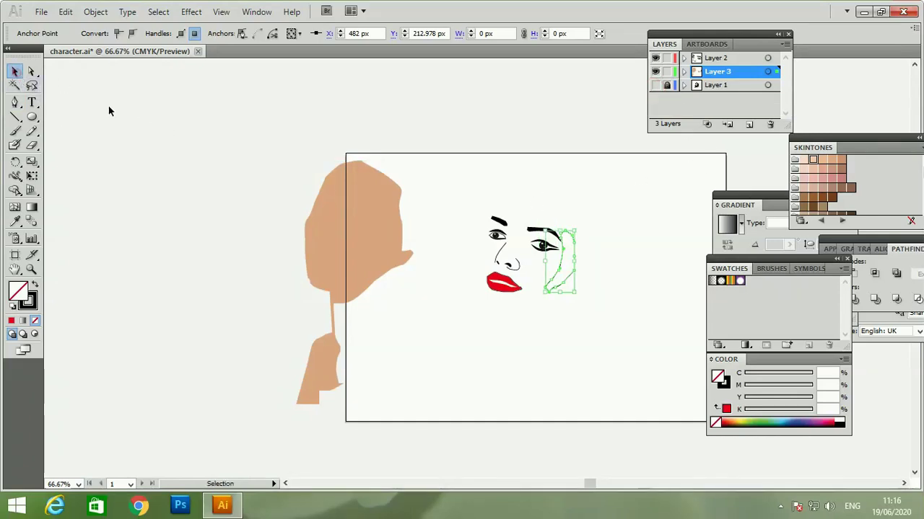
mouse_move(354, 274)
left_mouse_down()
mouse_move(349, 256)
mouse_move(517, 288)
mouse_move(503, 287)
left_mouse_up()
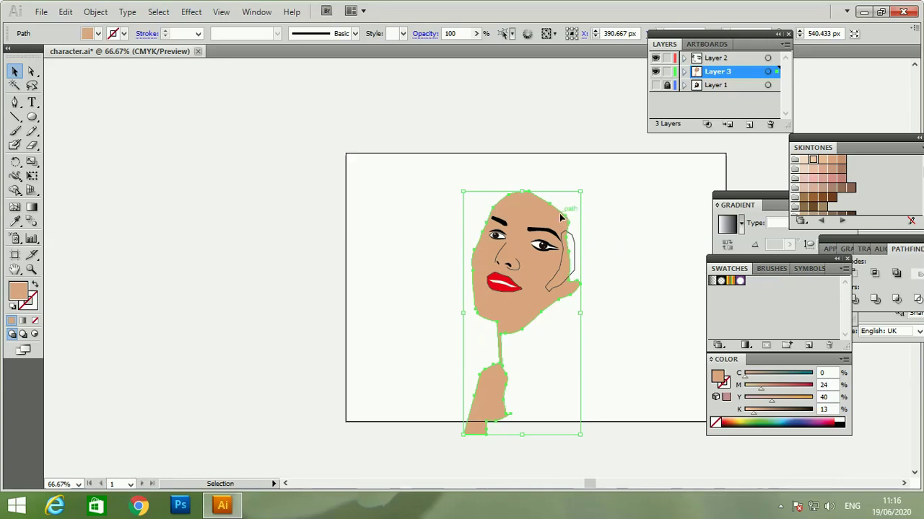
left_click(655, 85)
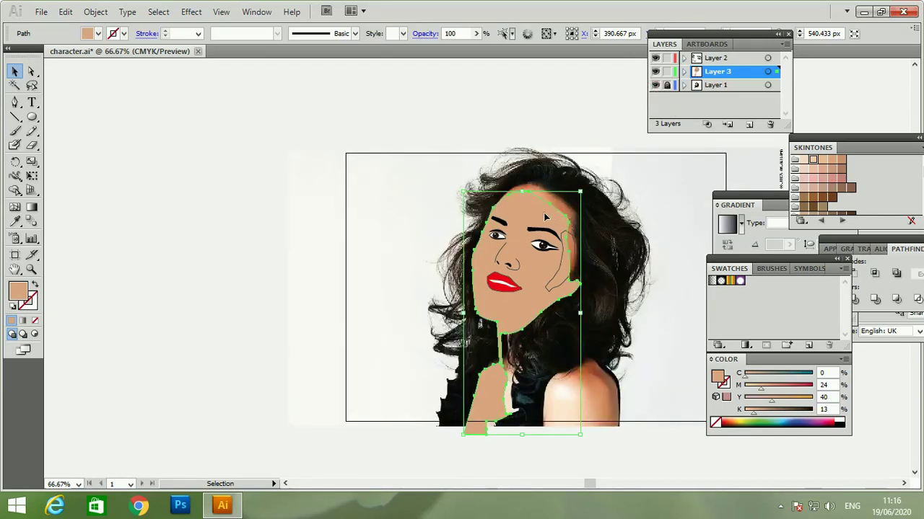
left_click_drag(545, 218, 550, 209)
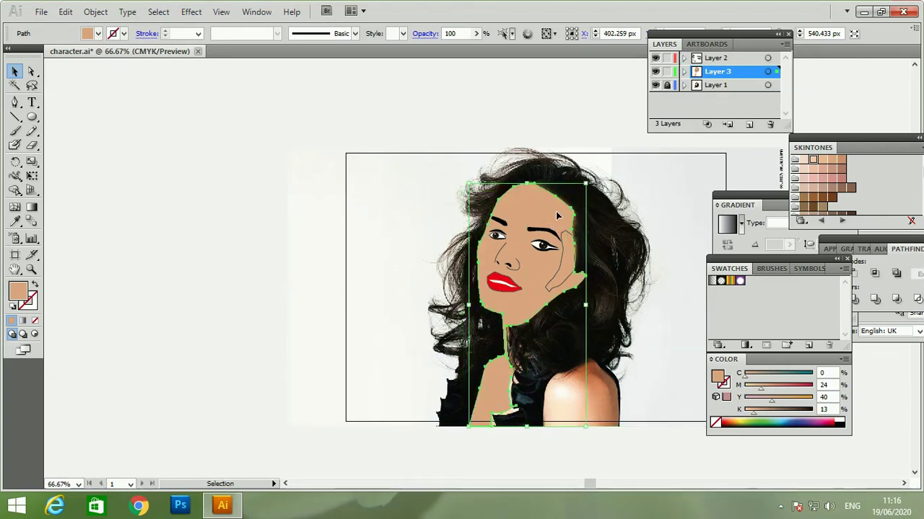
key("Right")
key("Right")
key("Right")
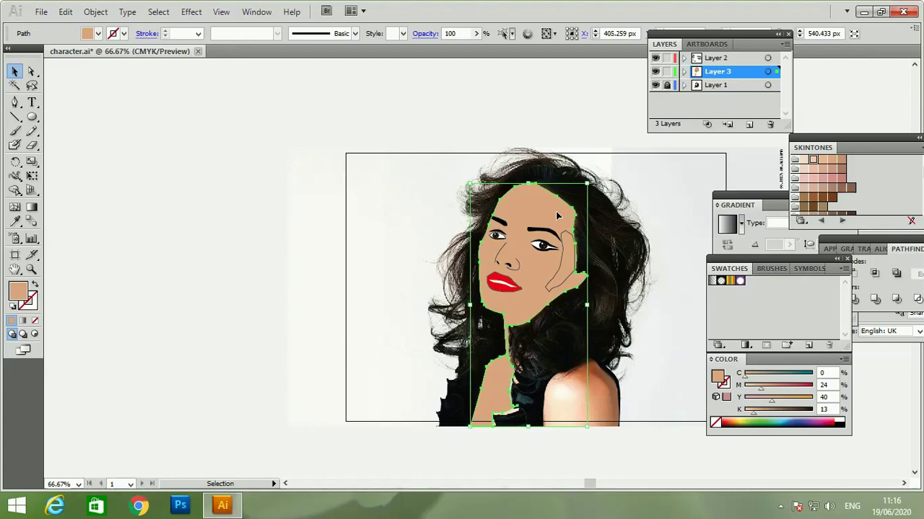
left_click(580, 114)
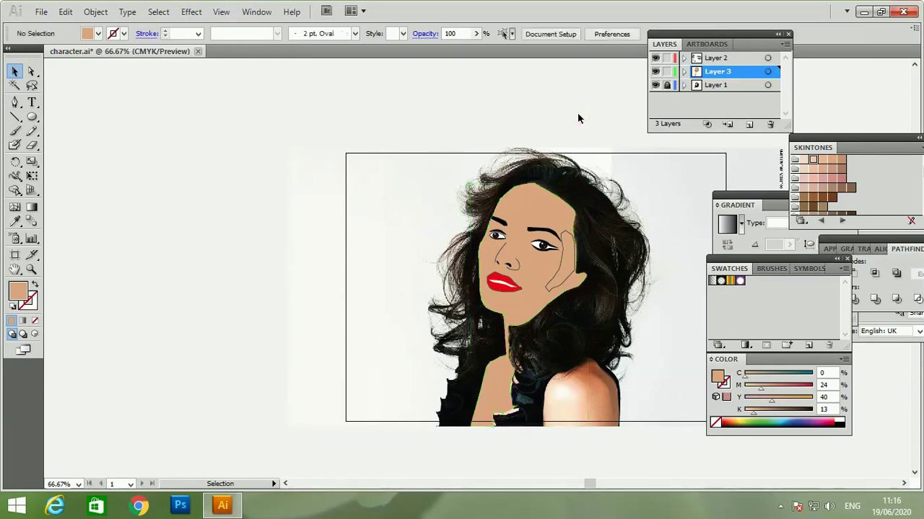
Toggle Layer 3 to compare with the photo, reset colours, then hide it and zoom to 100%.
left_click(655, 72)
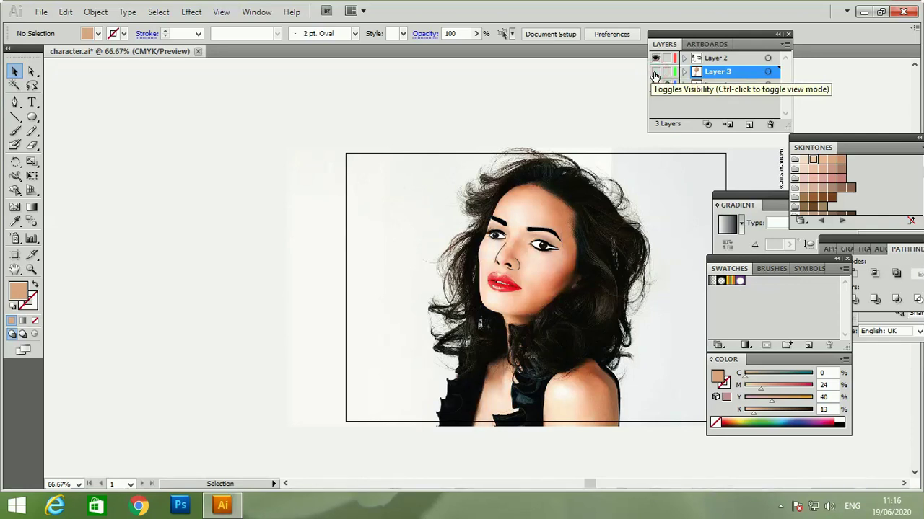
left_click(655, 71)
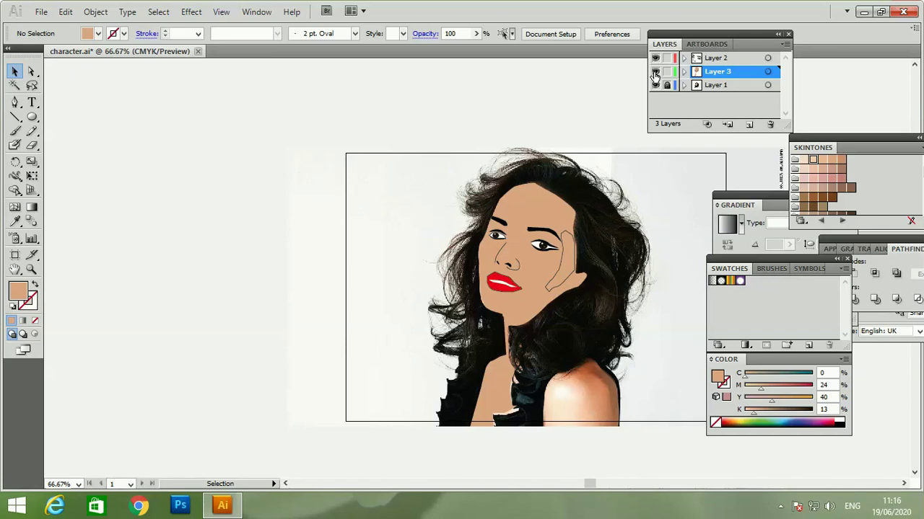
left_click(655, 71)
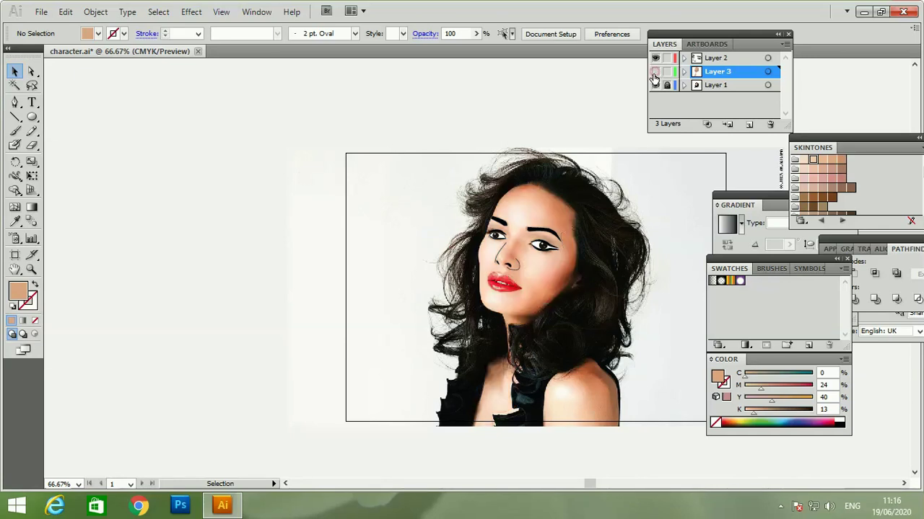
left_click(655, 71)
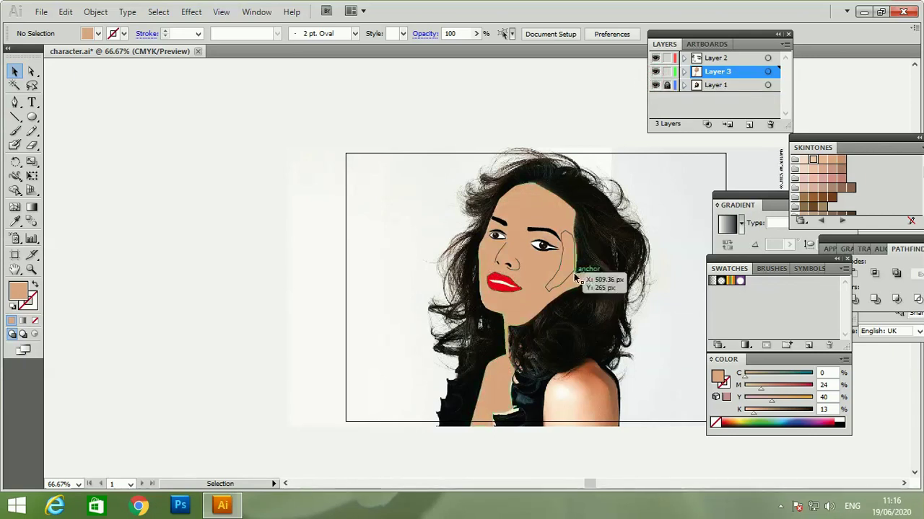
left_click(575, 277)
key("ctrl+shift+a")
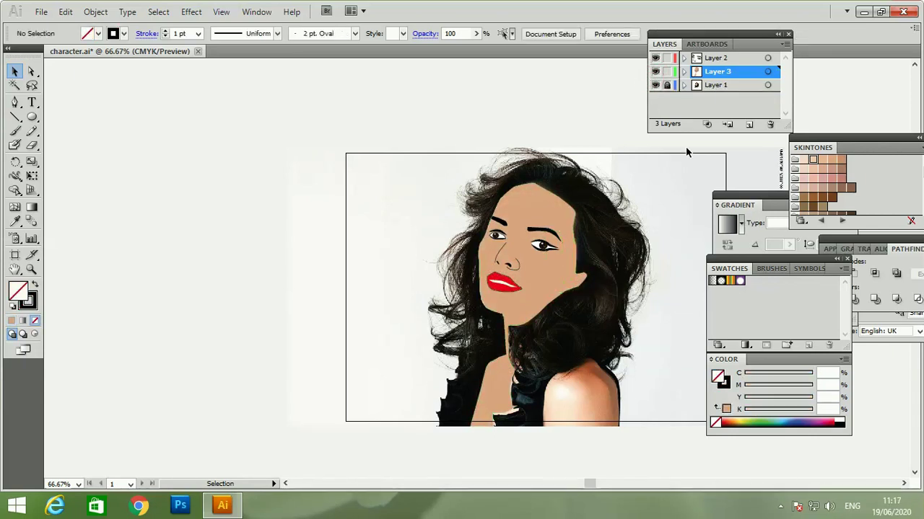
left_click(655, 71)
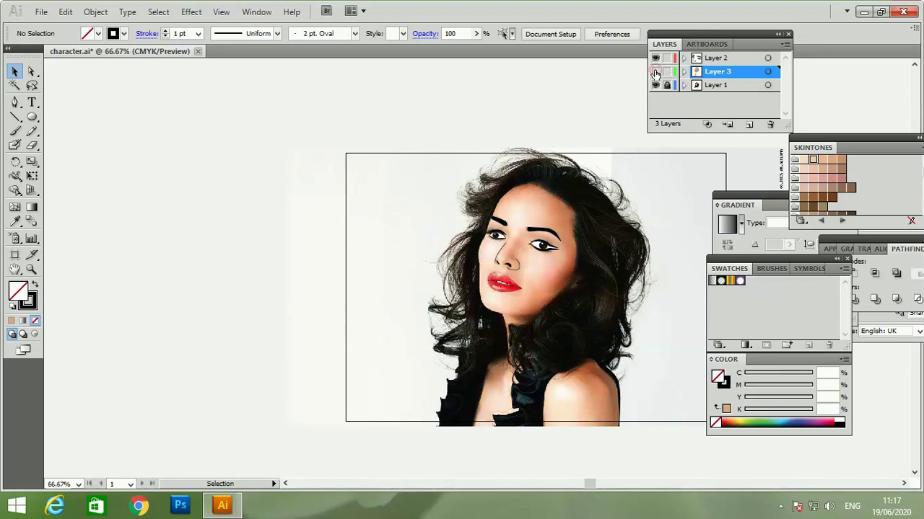
key("ctrl+plus")
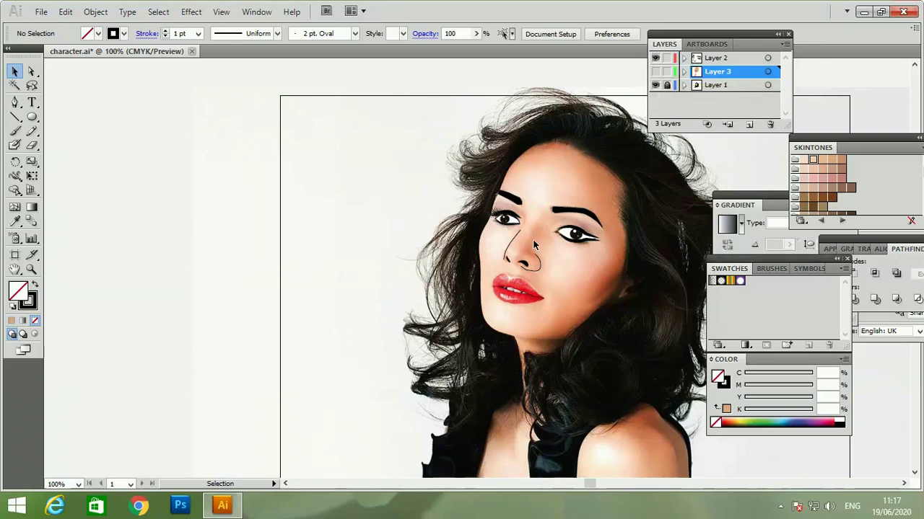
Draw a closed cheek highlight shape below the right eye on Layer 2 with the Pen tool.
left_click(16, 102)
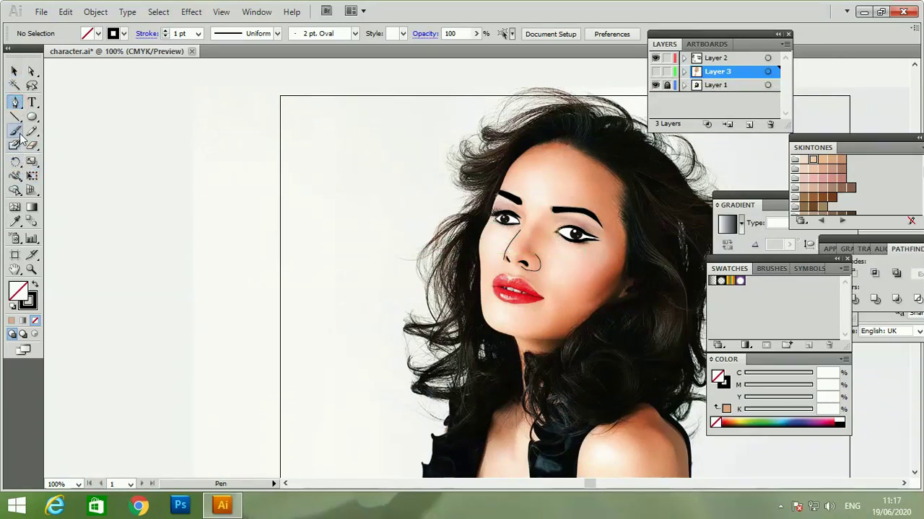
left_click(706, 60)
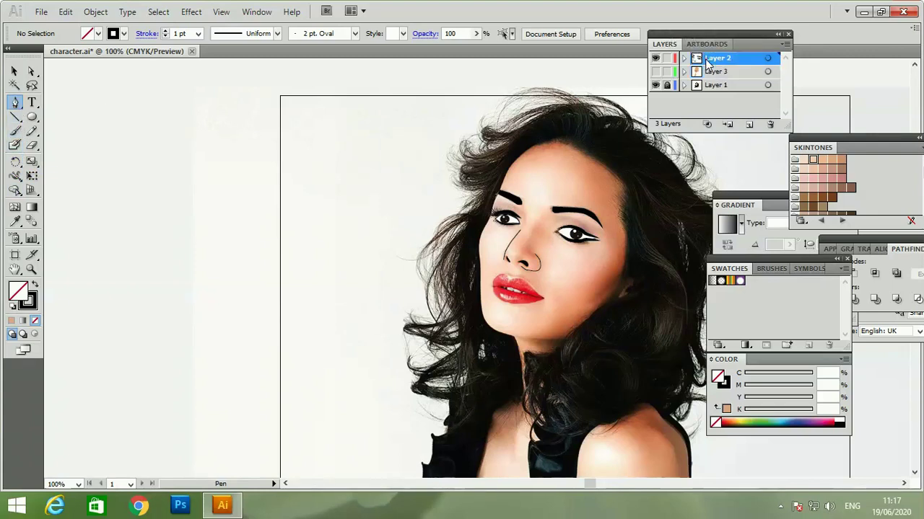
left_click(555, 244)
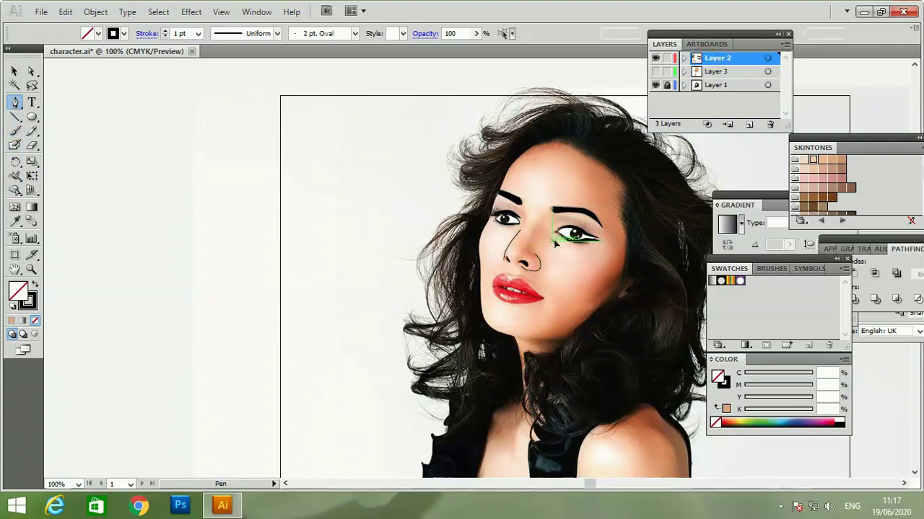
left_click(583, 249)
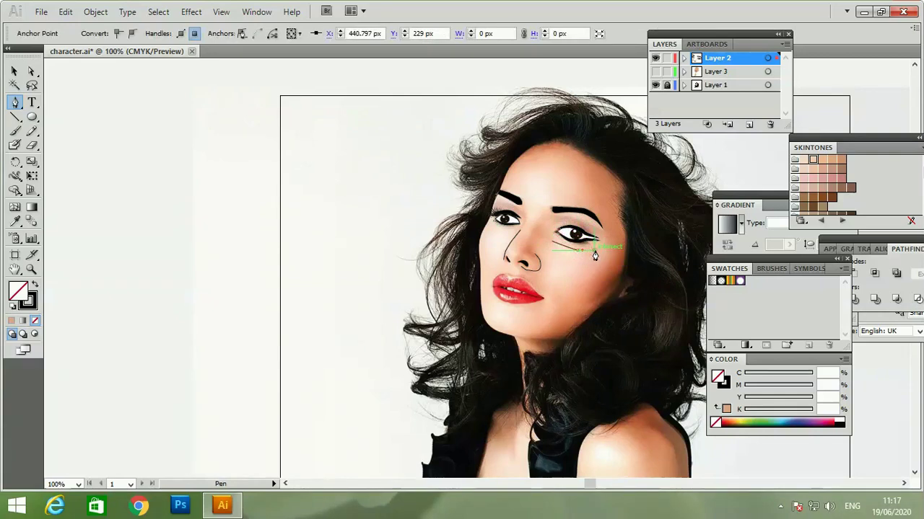
left_click(600, 255)
left_click(588, 272)
left_click(577, 296)
left_click(550, 264)
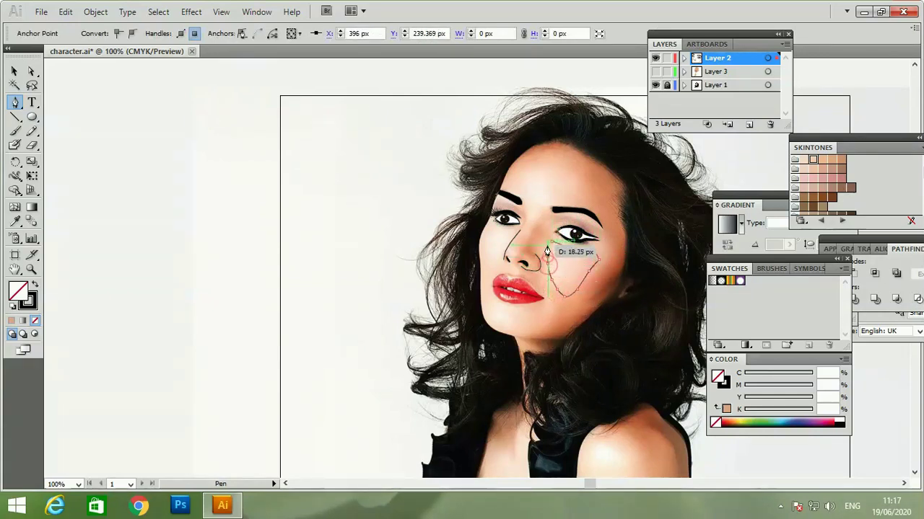
left_click(553, 246)
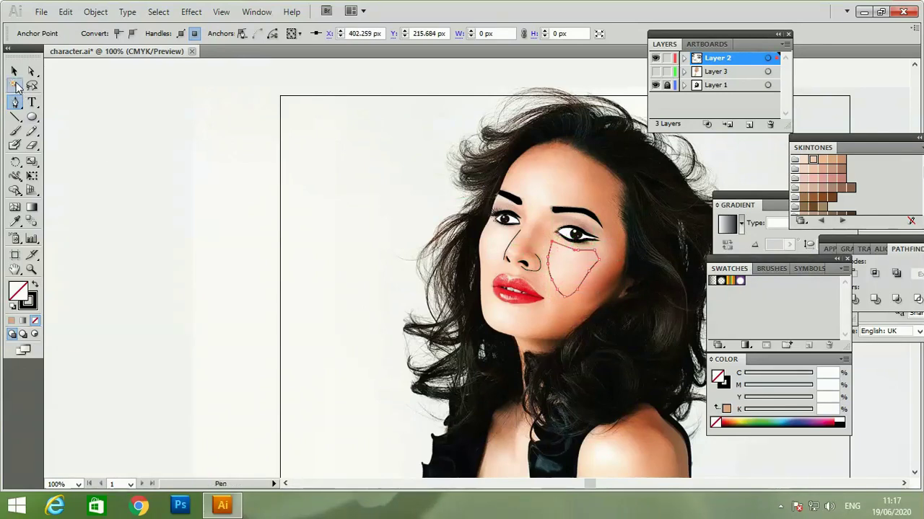
Give the cheek shape a white fill, no stroke and 27% opacity.
left_click(14, 70)
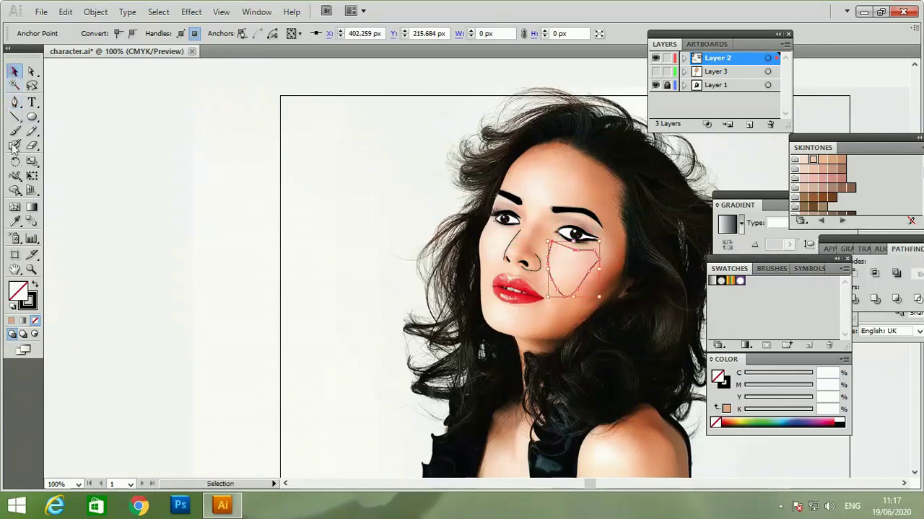
left_click(12, 306)
left_click(35, 322)
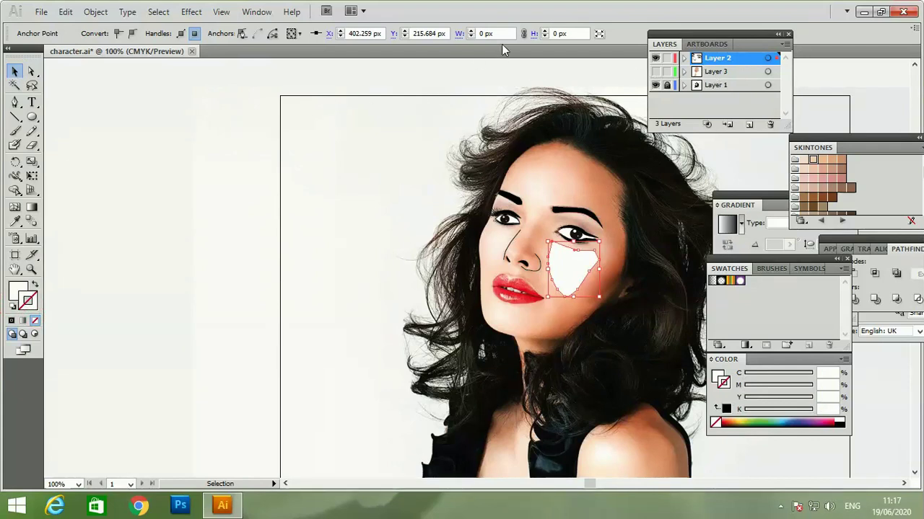
left_click(577, 278)
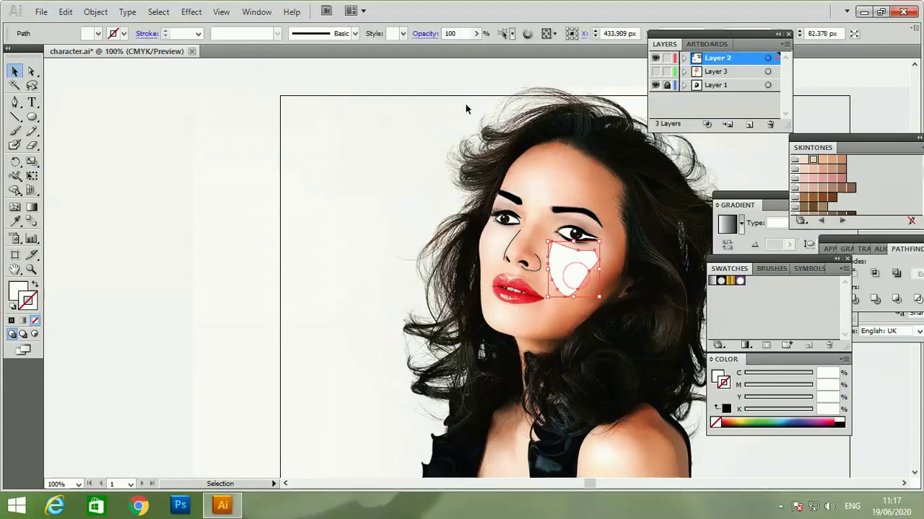
left_click(476, 33)
left_click_drag(437, 46, 425, 46)
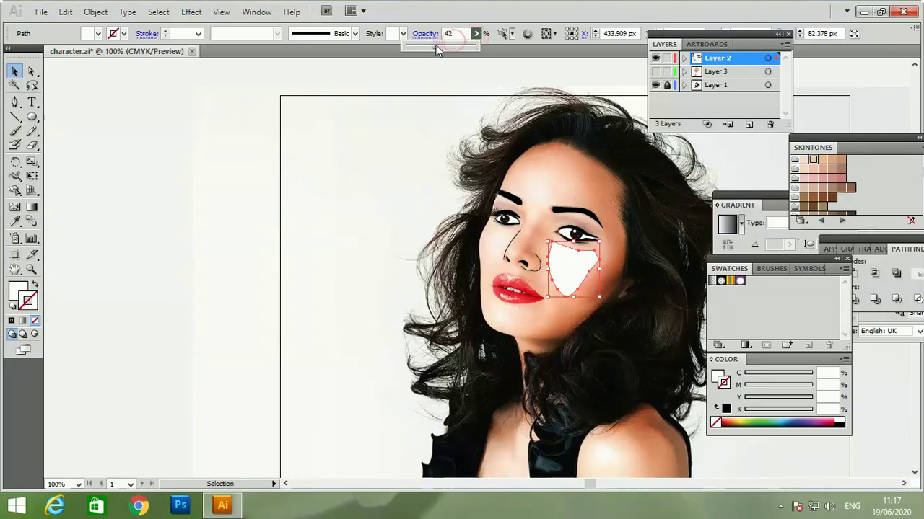
left_click(345, 159)
Hide the photo layer and show the skin-tone layer beneath the highlight.
left_click(656, 85)
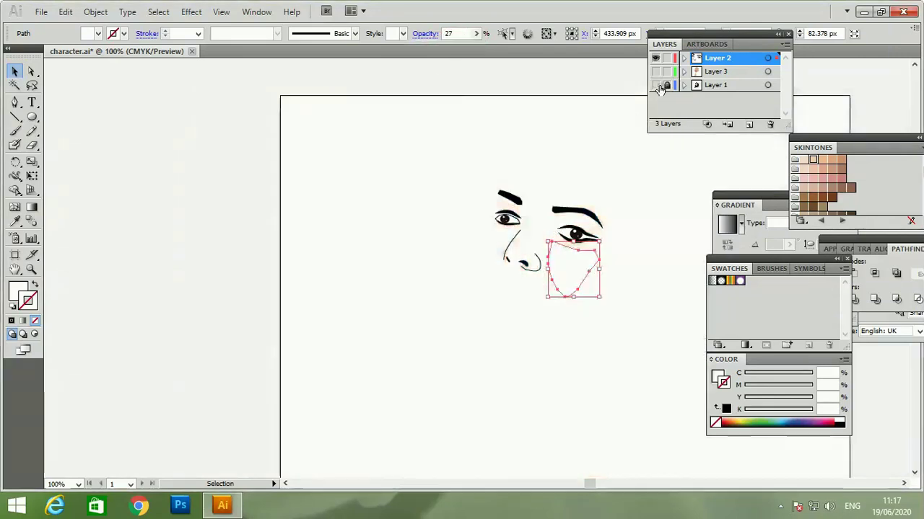
left_click(656, 71)
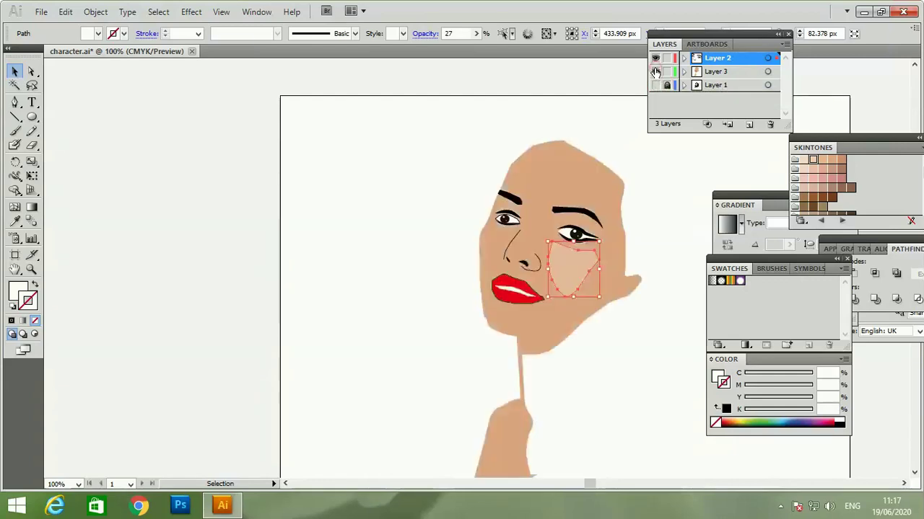
left_click(586, 102)
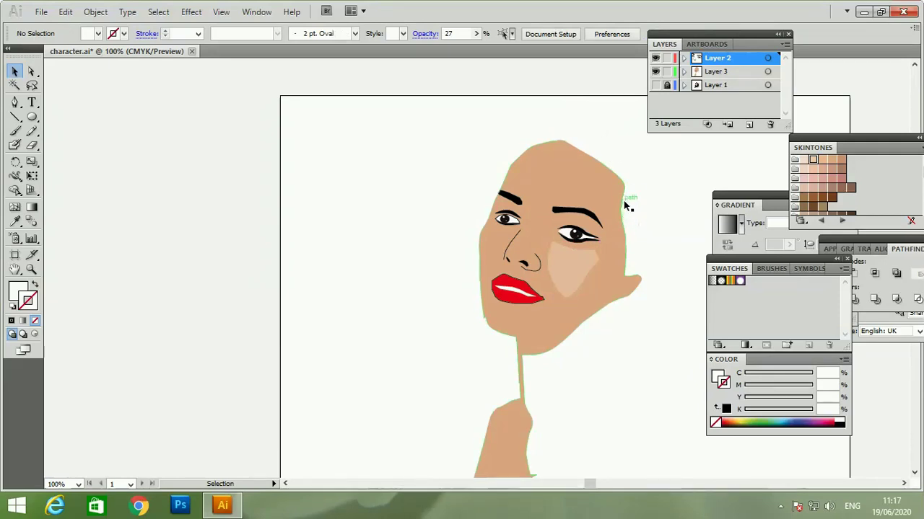
Toggle layer visibility to compare the line art and cheek highlight against the photo.
left_click(655, 86)
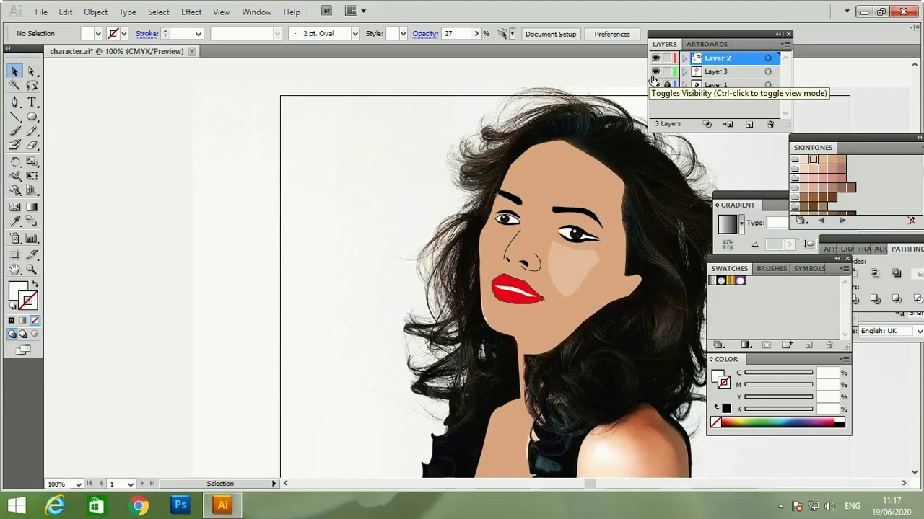
left_click(655, 71)
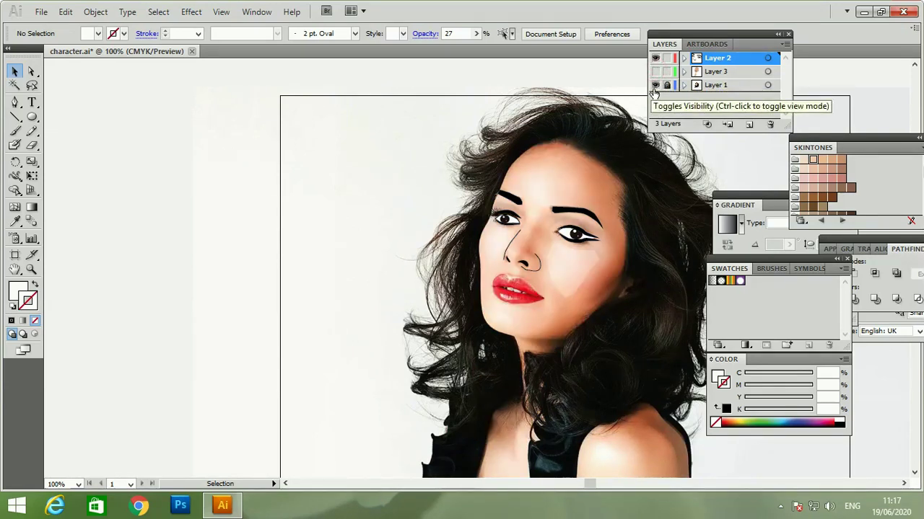
left_click(654, 58)
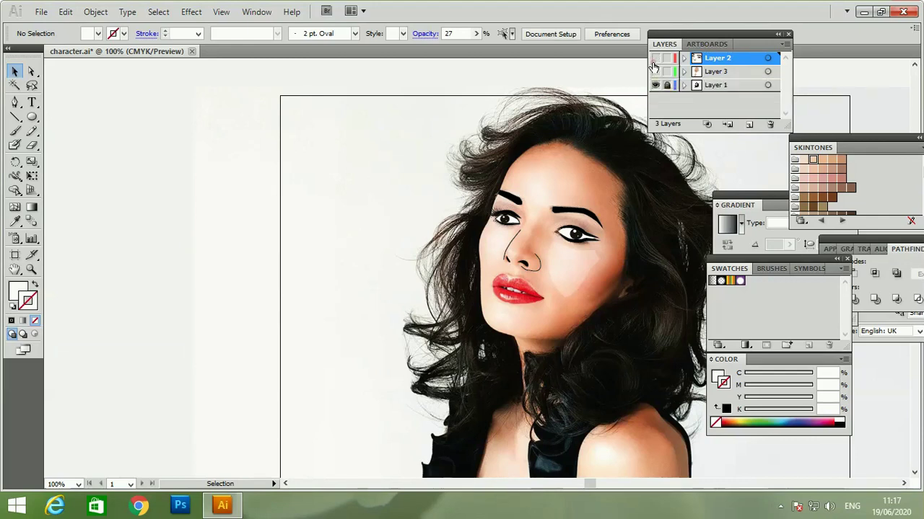
left_click(654, 59)
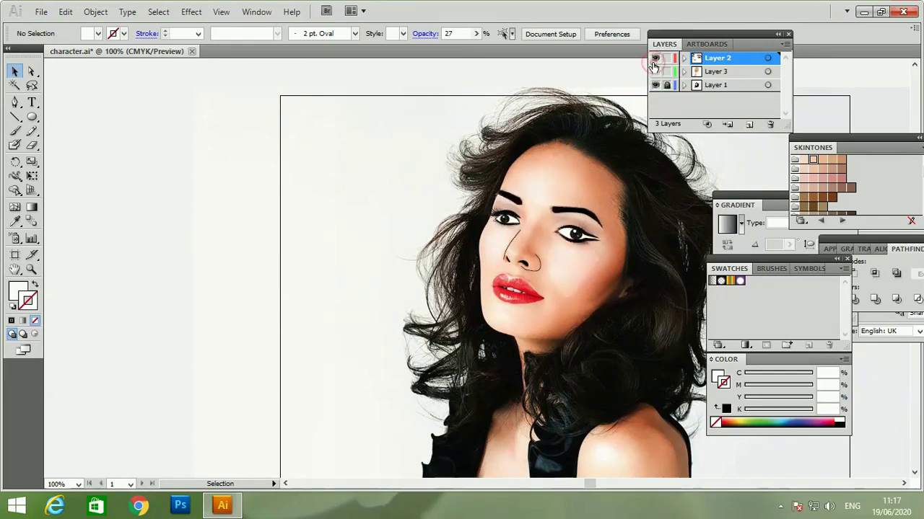
left_click(655, 58)
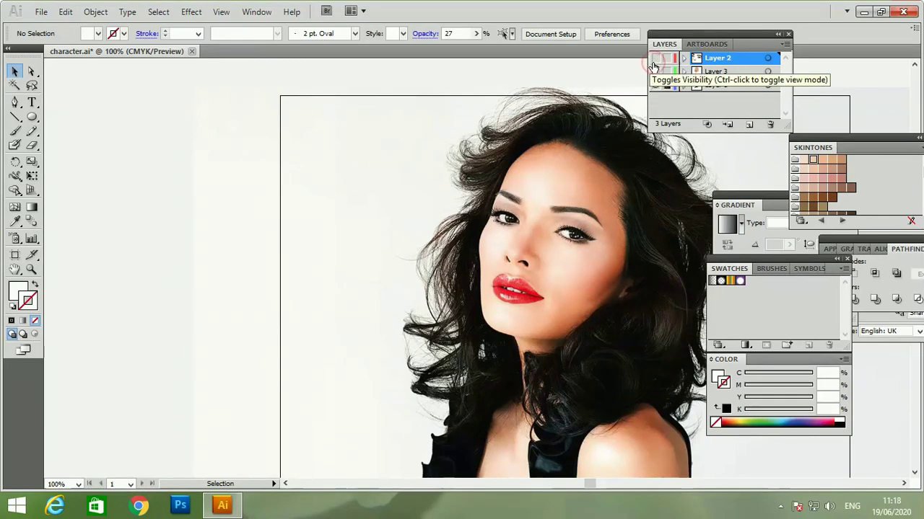
left_click(653, 62)
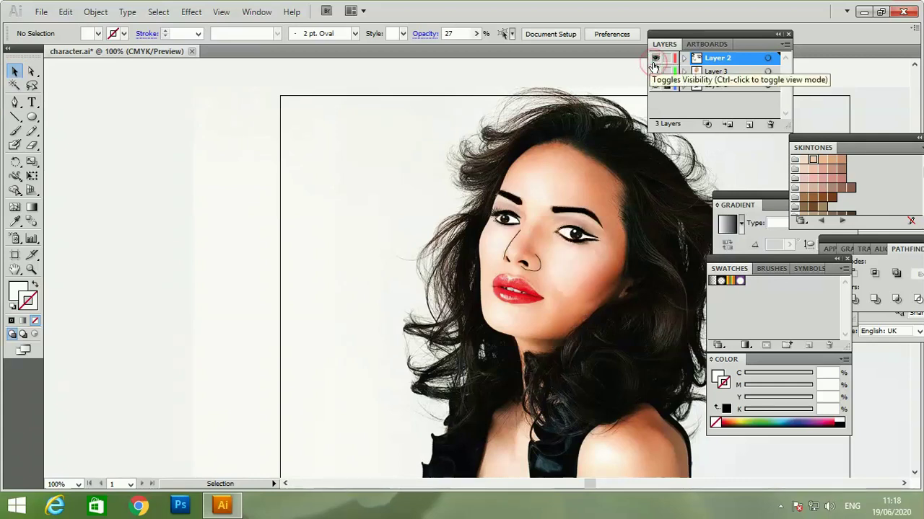
left_click(568, 280)
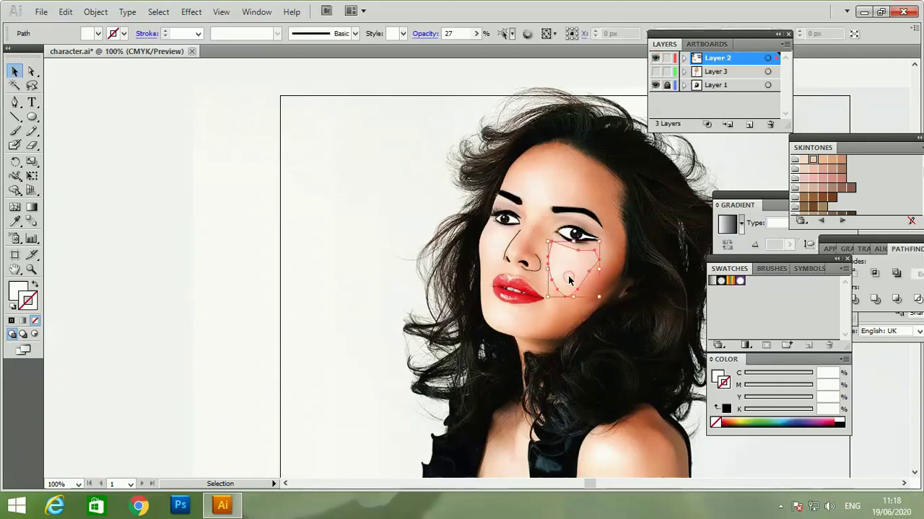
left_click(619, 264)
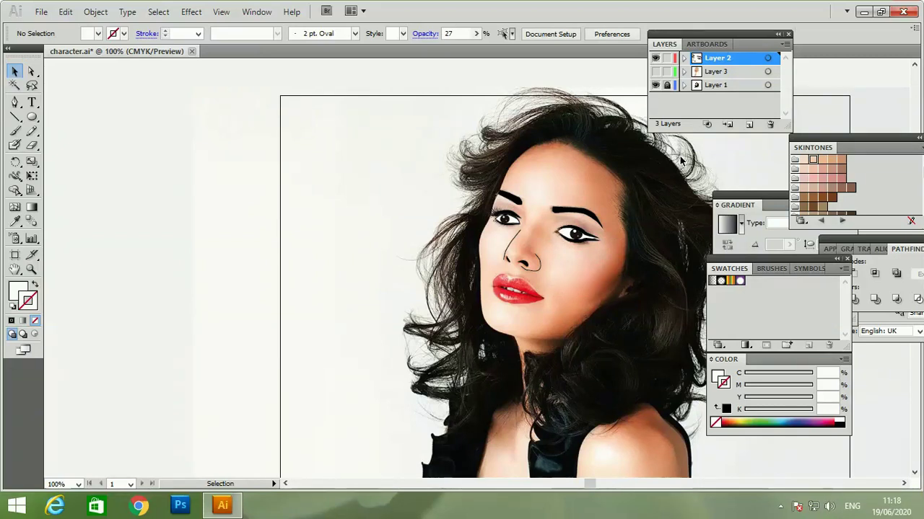
Remove the black outline from the red lips and save the file despite the compatibility warning.
left_click(656, 85)
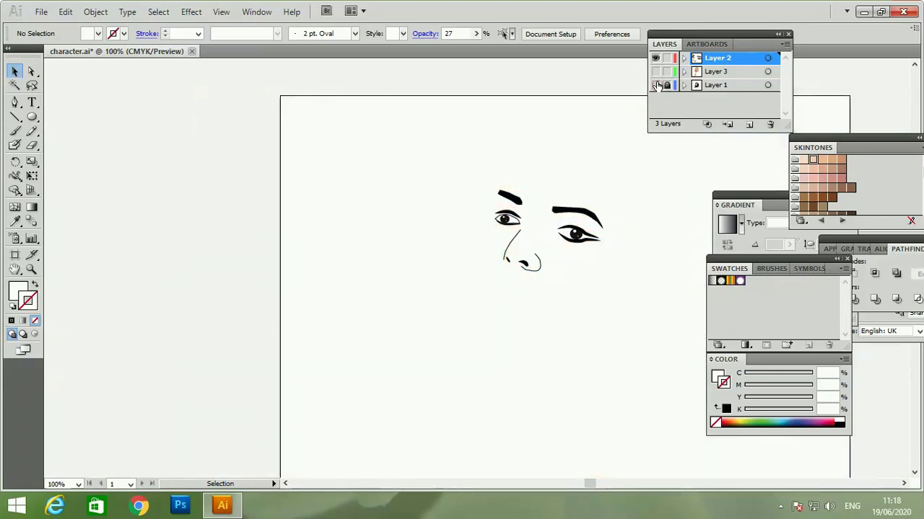
left_click(656, 71)
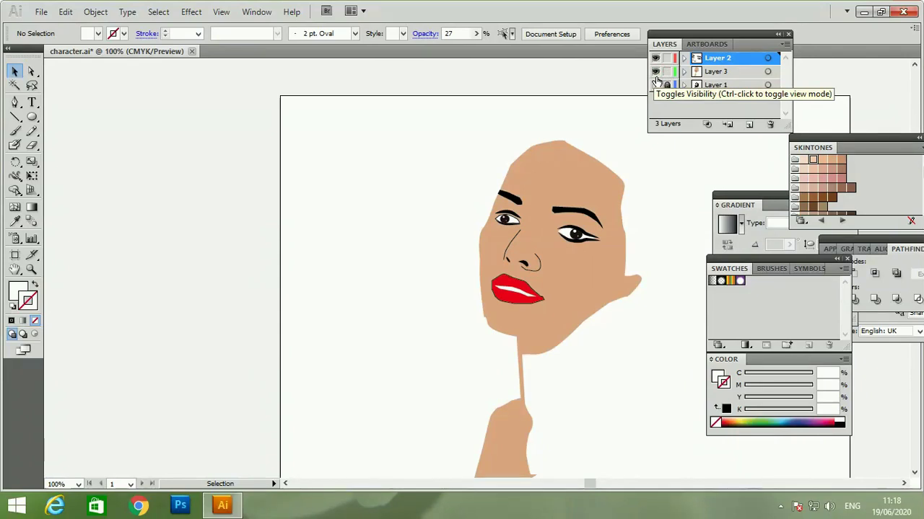
left_click_drag(490, 271, 570, 320)
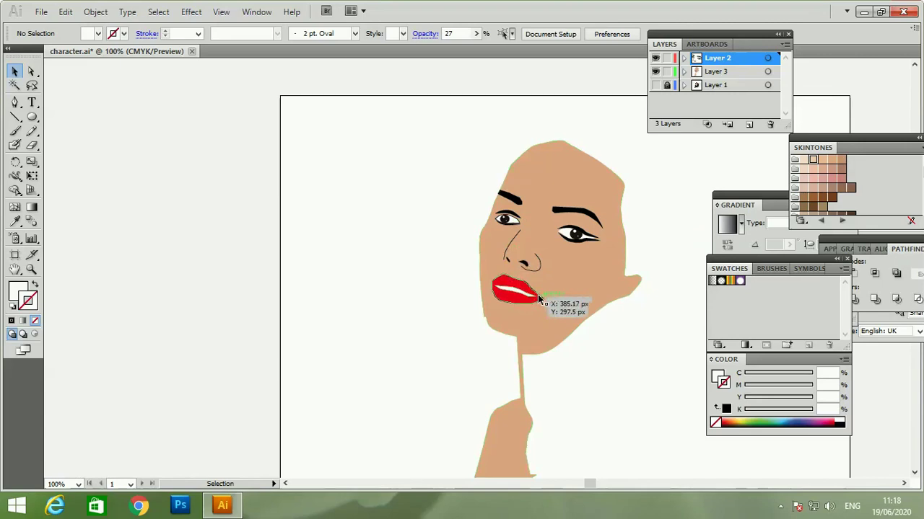
left_click(36, 322)
left_click(148, 331)
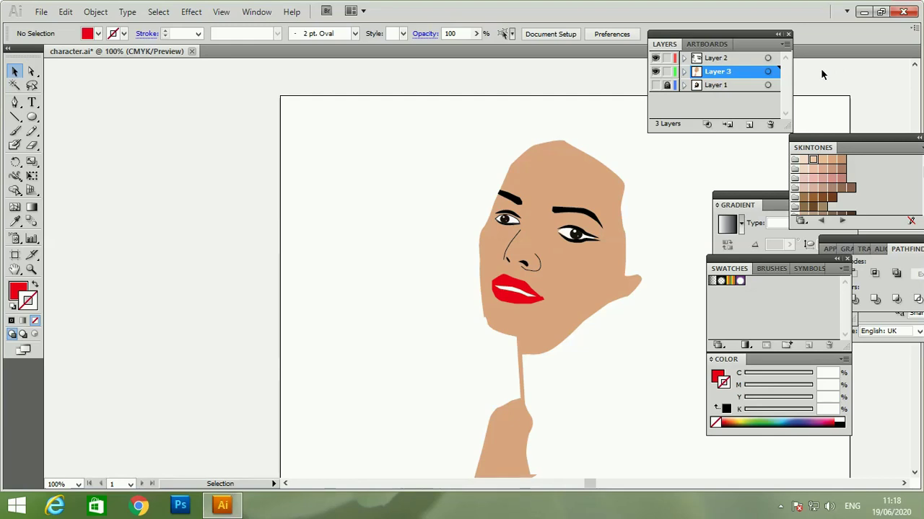
key("ctrl+s")
left_click(424, 296)
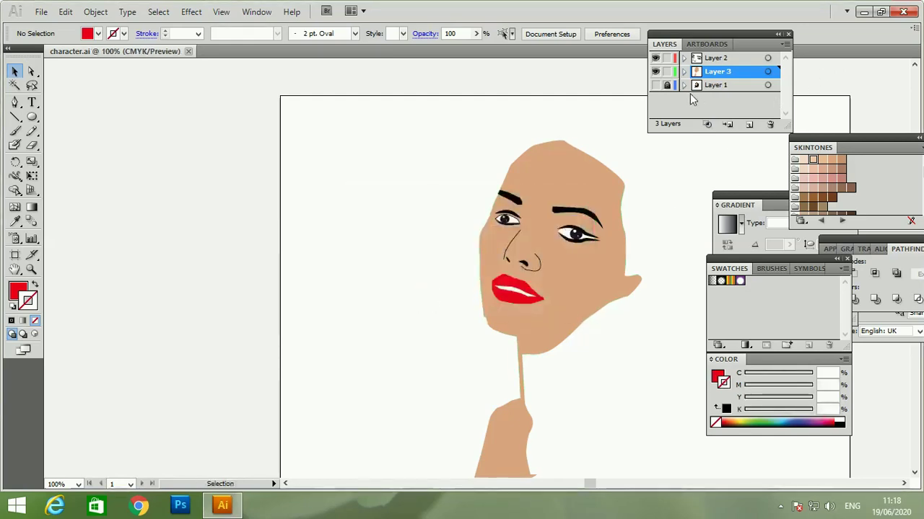
Show the reference photo and compare the flat colour fills against it.
left_click(655, 85)
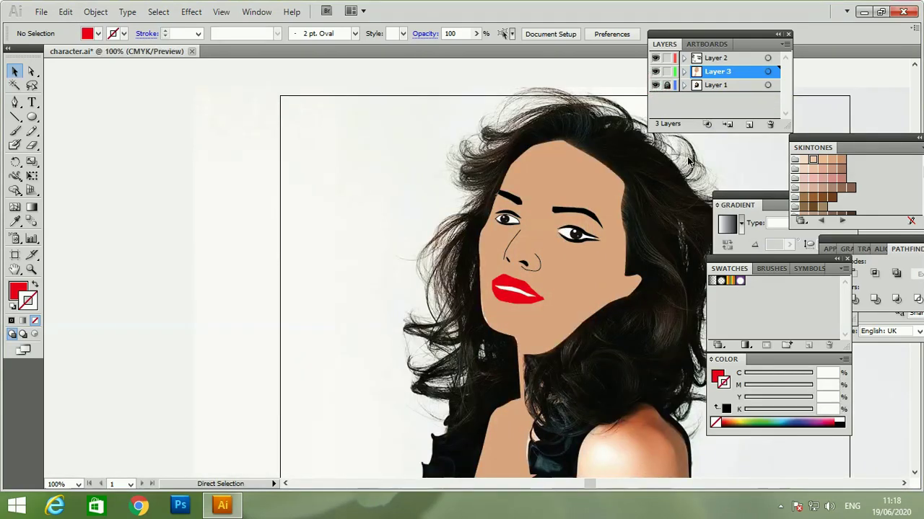
key("ctrl+minus")
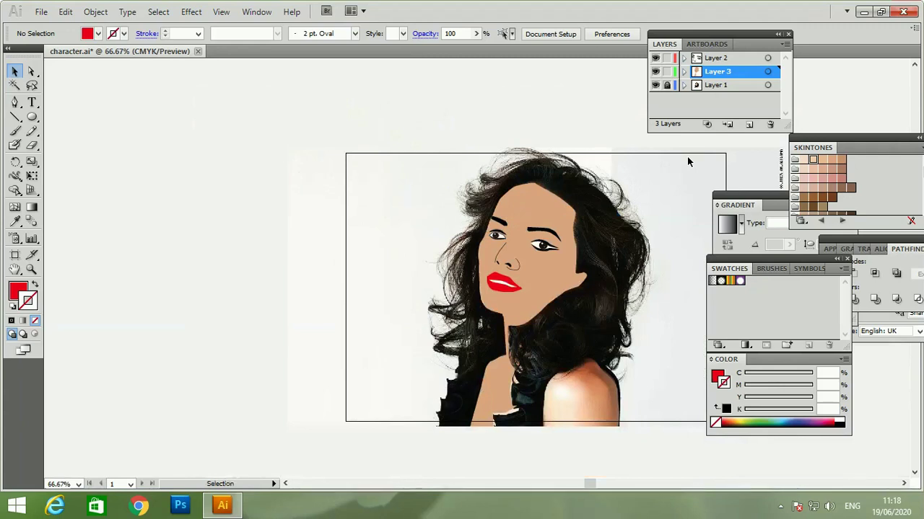
key("ctrl+plus")
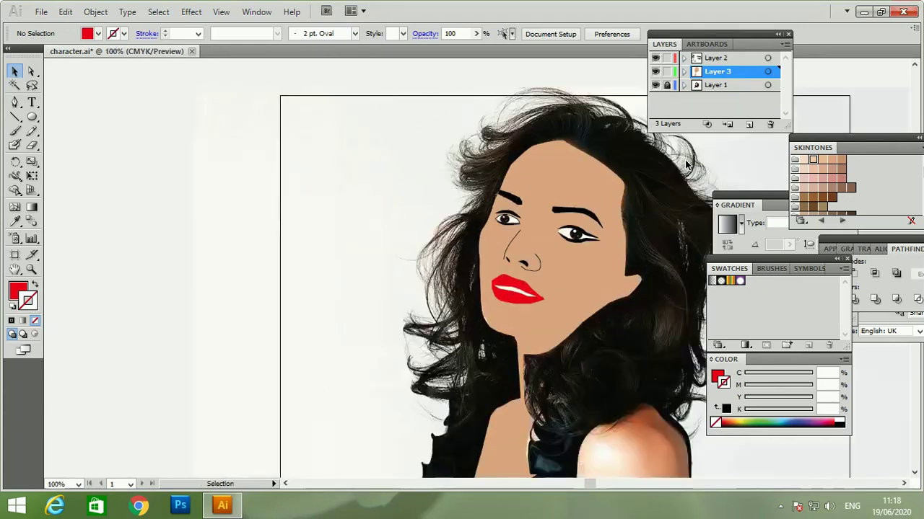
left_click(914, 472)
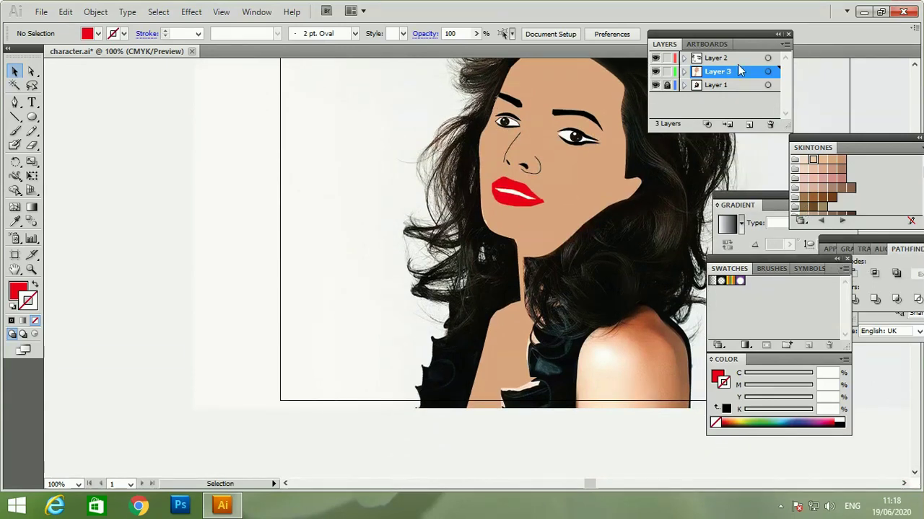
left_click(655, 71)
left_click(655, 71)
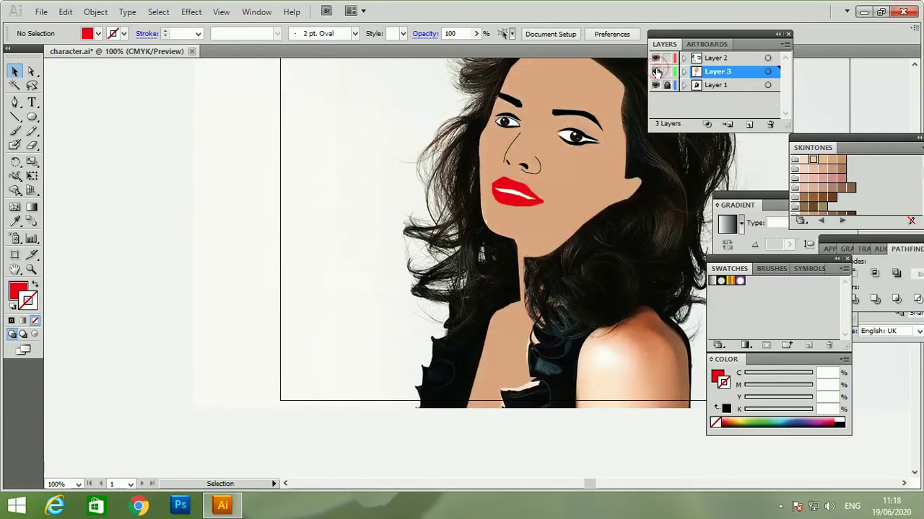
left_click(655, 71)
left_click(655, 71)
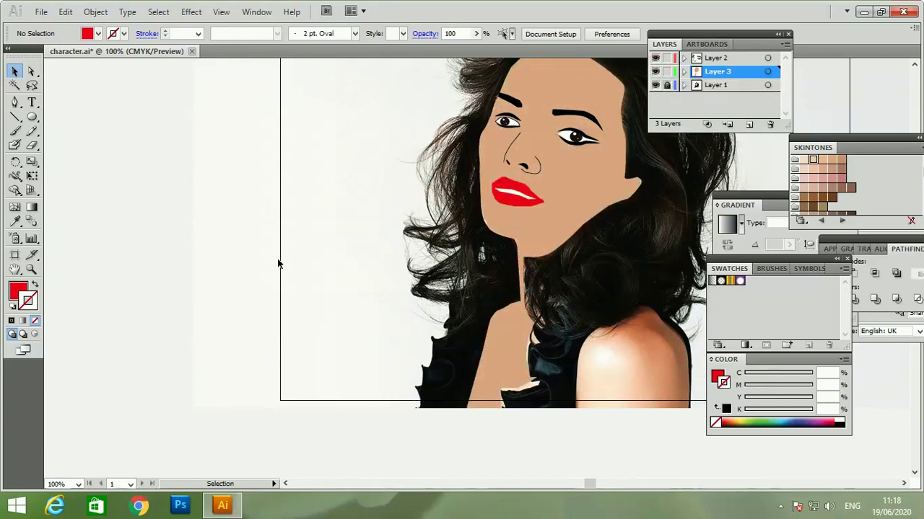
left_click(32, 70)
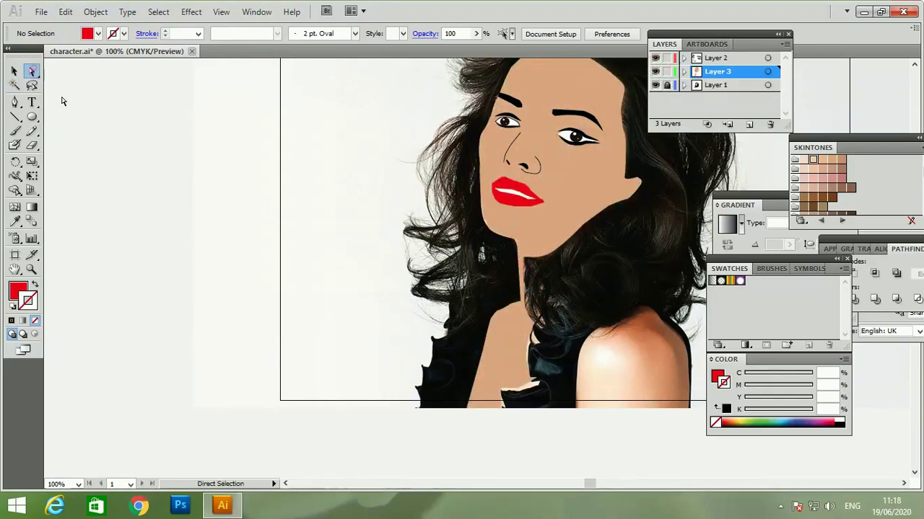
Drag the skin shape's neckline anchors down to follow the dress line, then save character.ai.
left_click(528, 381)
left_click(535, 389)
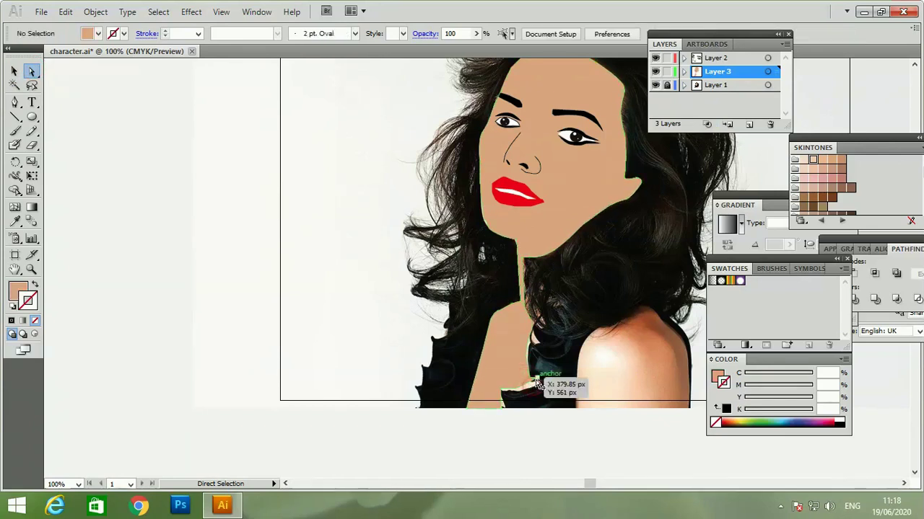
left_click(546, 385)
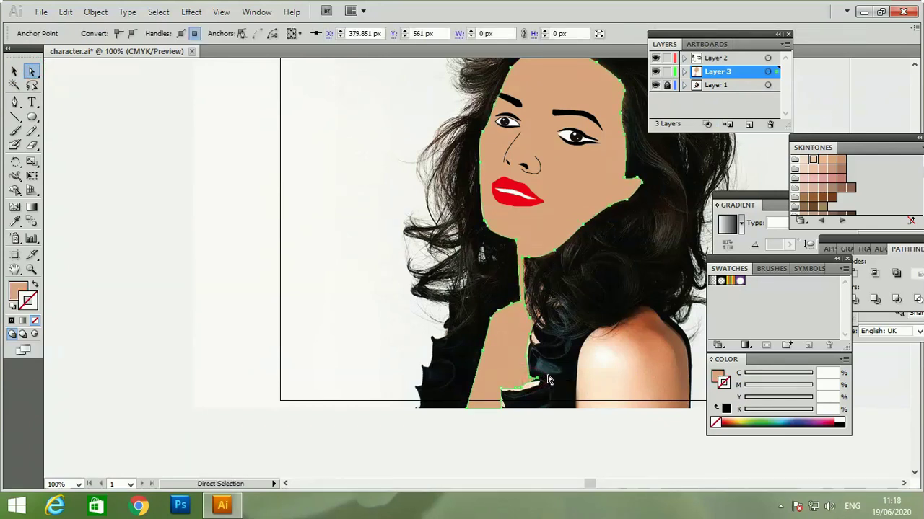
left_click(556, 376)
left_click_drag(555, 376, 545, 388)
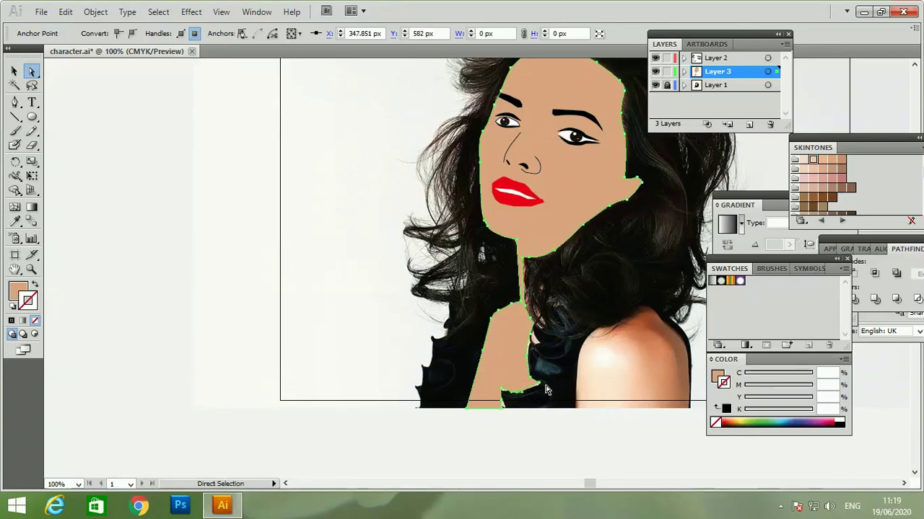
mouse_move(546, 391)
left_mouse_down()
mouse_move(513, 413)
mouse_move(523, 414)
left_mouse_up()
key("ctrl+s")
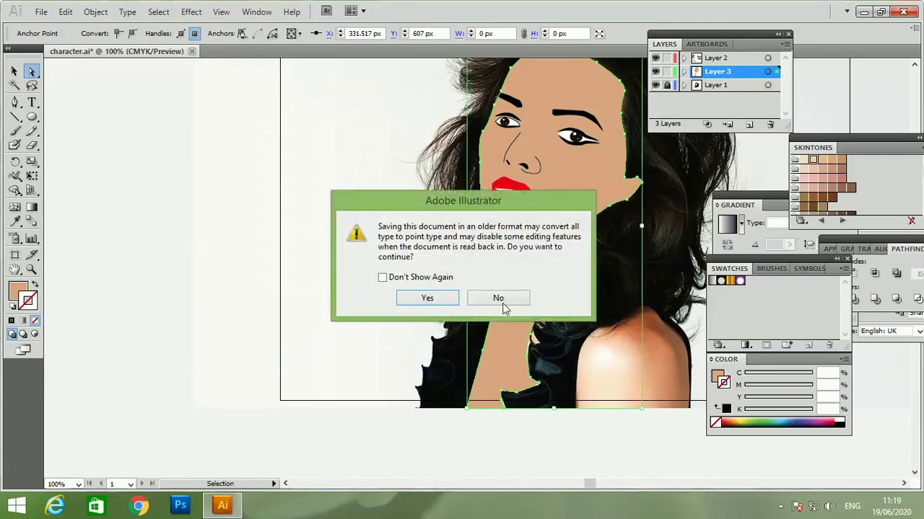
left_click(428, 298)
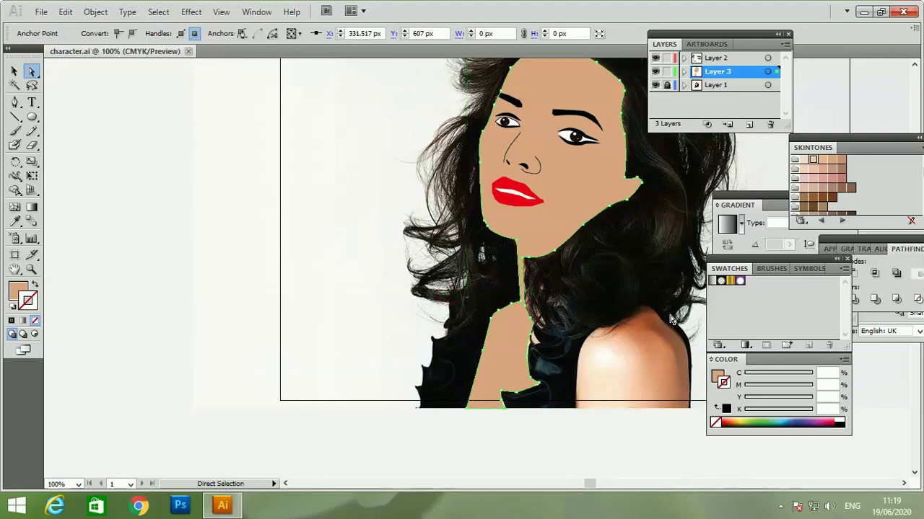
key("ctrl")
key("ctrl+minus")
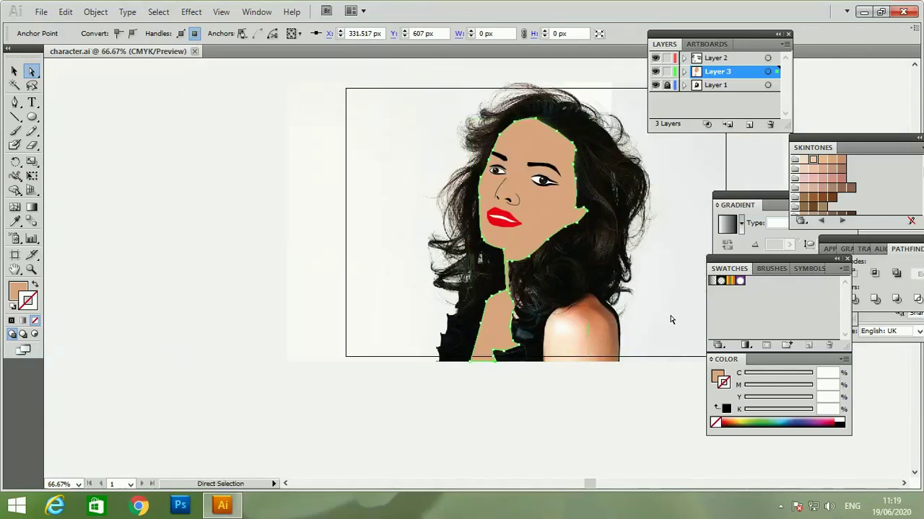
Set up the Pen tool with a black stroke and no fill.
left_click(14, 103)
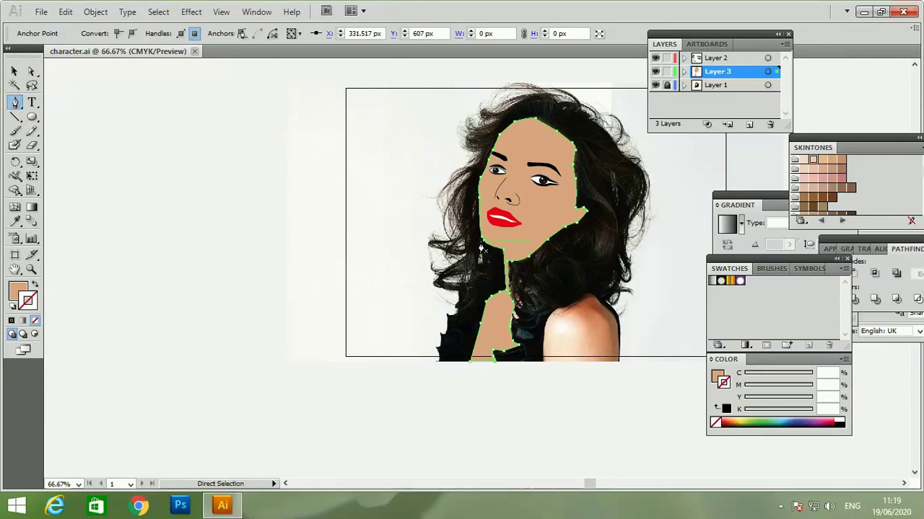
key("ctrl+plus")
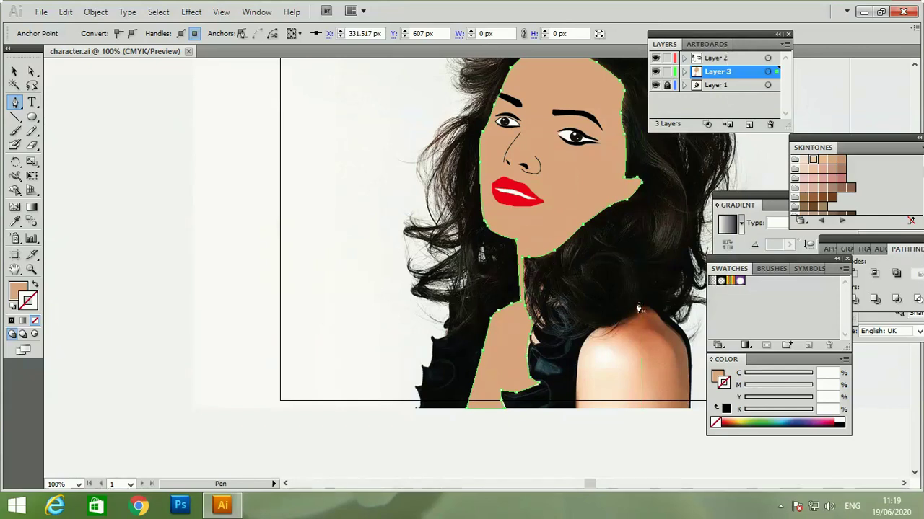
left_click(11, 320)
left_click(13, 295)
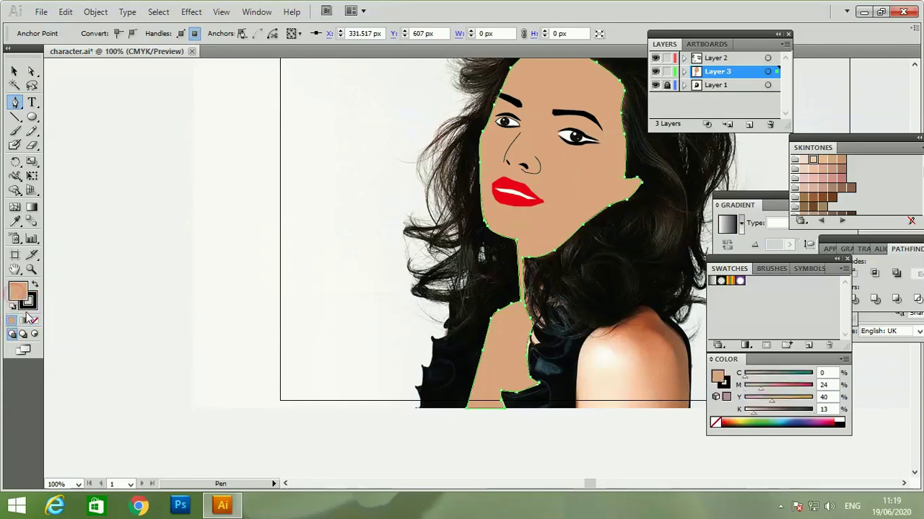
left_click(34, 321)
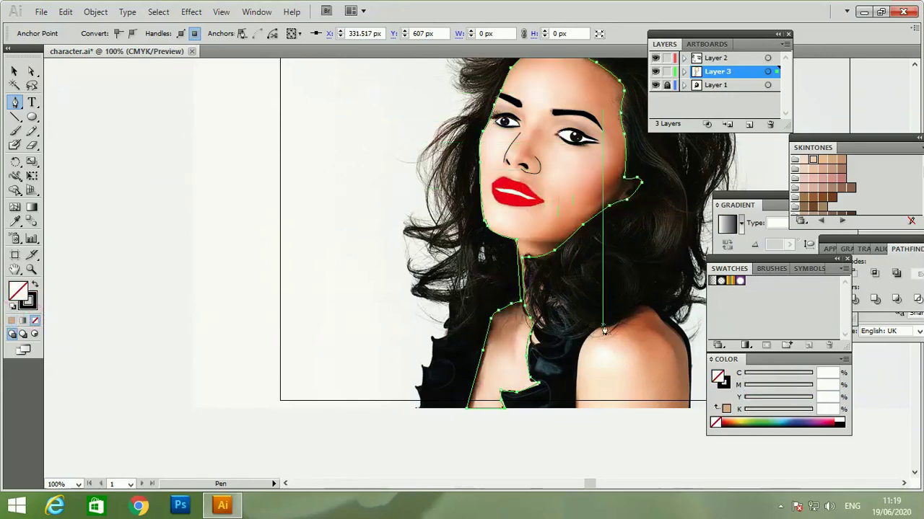
Trace the right shoulder's outline from its top down to the artboard bottom and back up.
left_click(641, 305)
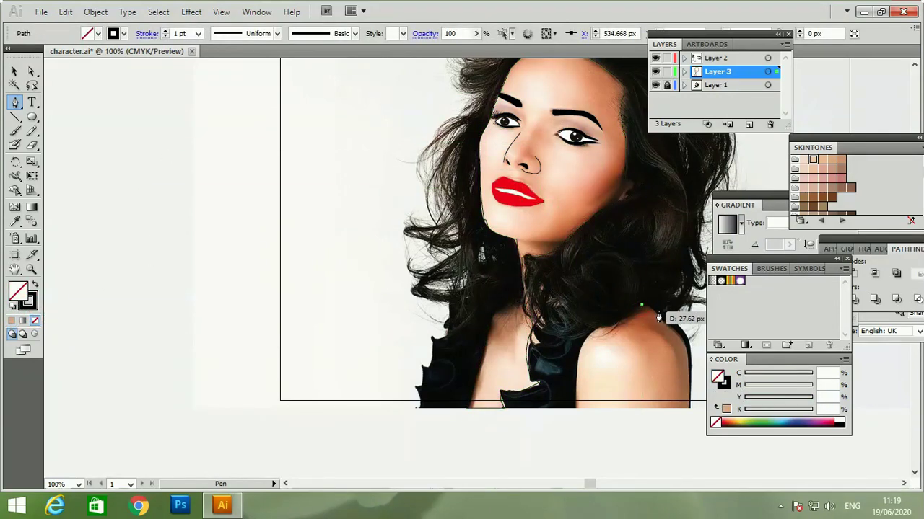
mouse_move(658, 315)
left_mouse_down()
mouse_move(680, 338)
mouse_move(686, 363)
left_mouse_up()
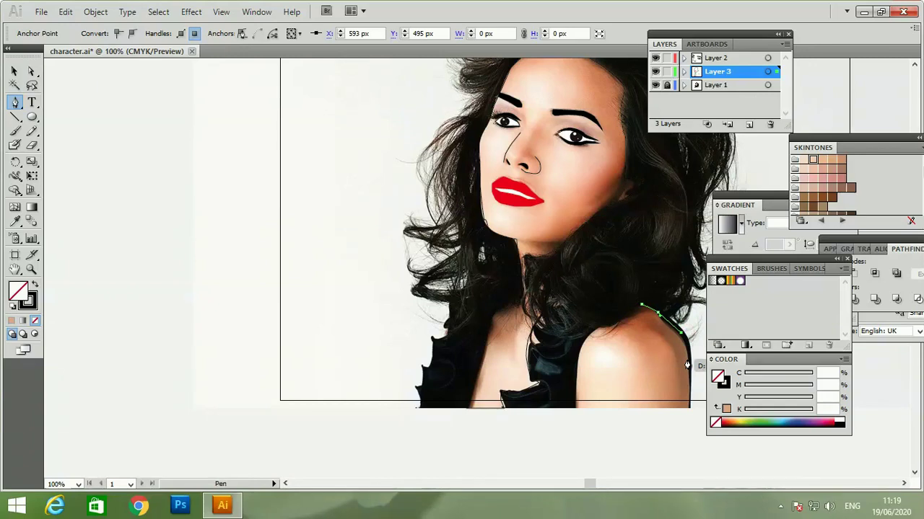
key("ctrl+z")
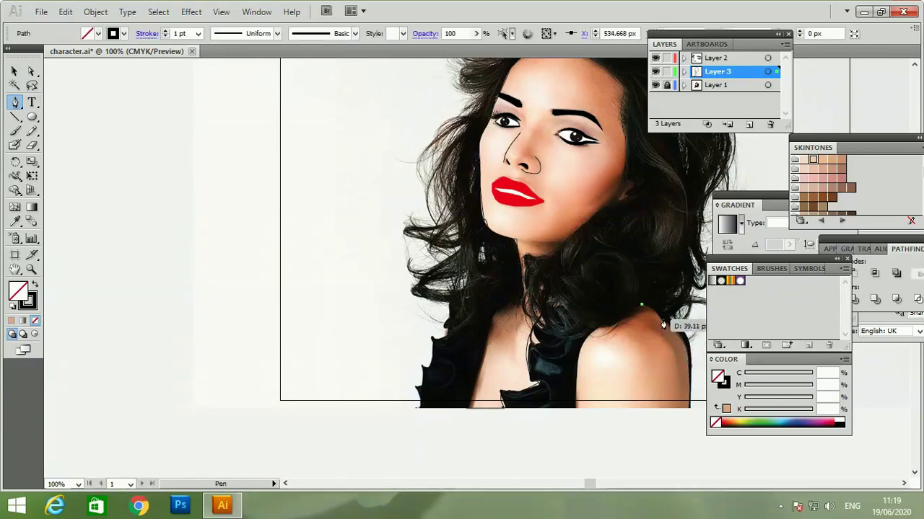
left_click(679, 329)
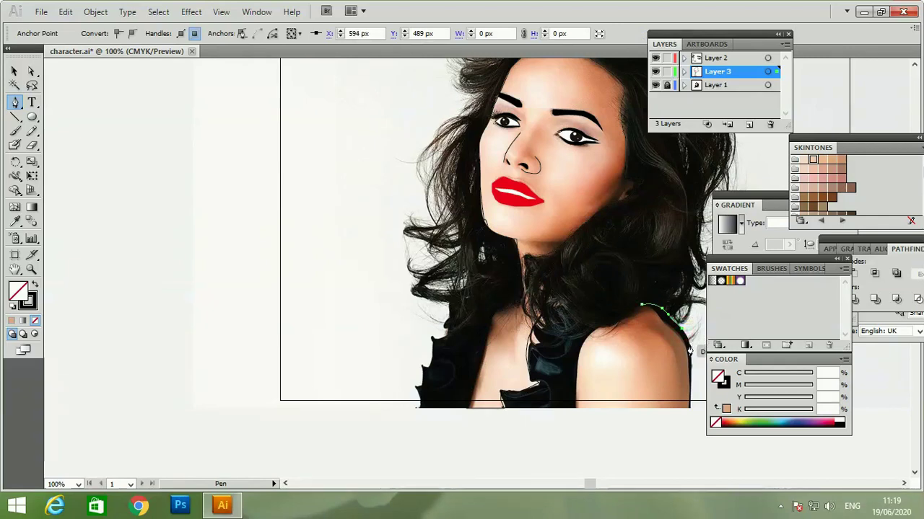
key("ctrl+z")
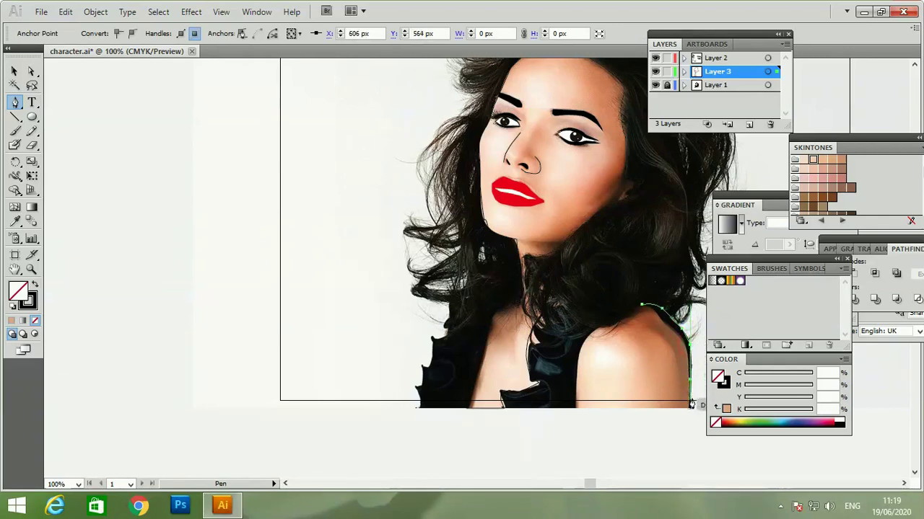
left_click_drag(690, 406, 690, 413)
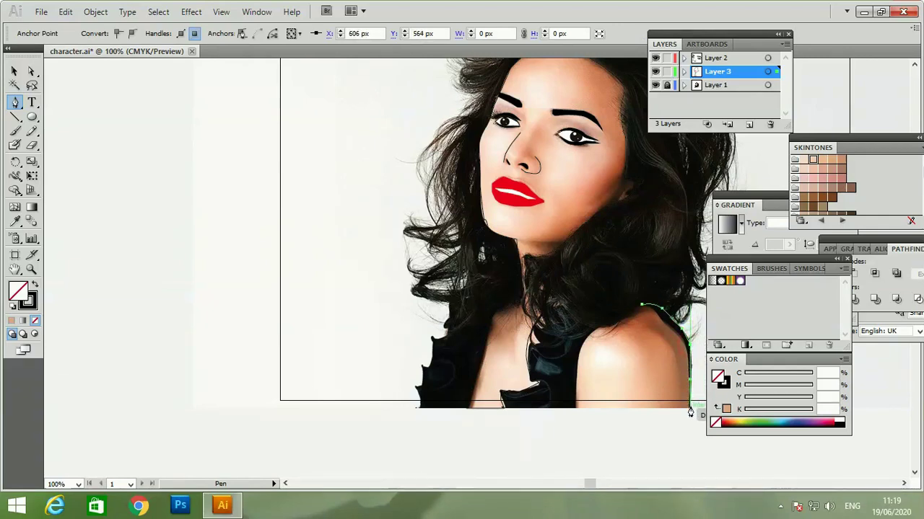
left_click(577, 409)
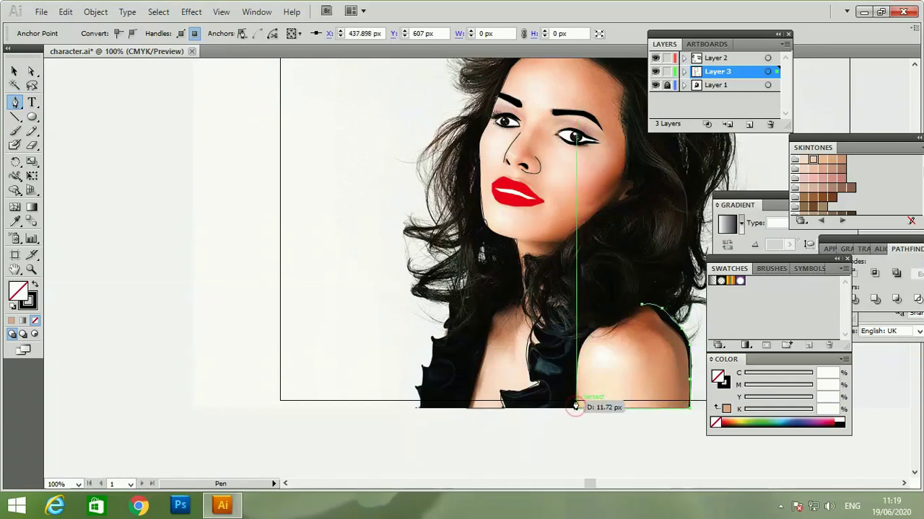
left_click(586, 339, "ctrl")
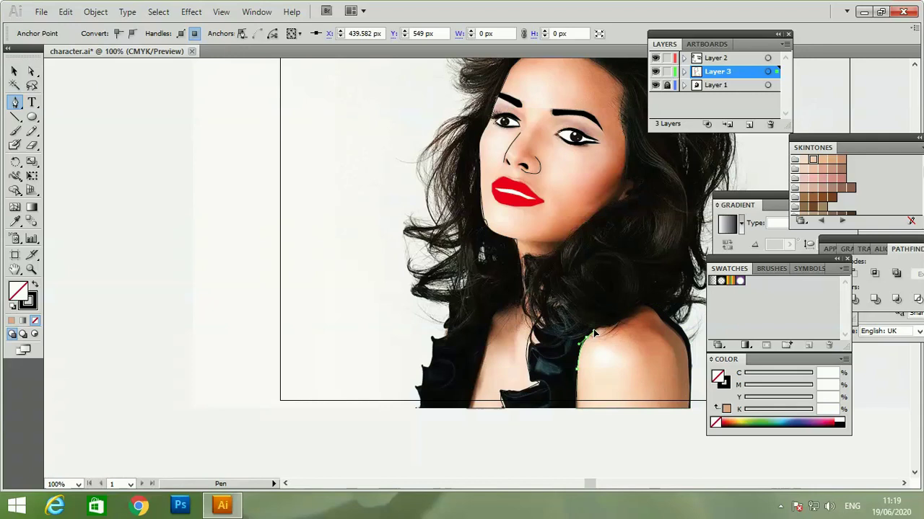
mouse_move(593, 329)
left_mouse_down()
mouse_move(611, 332)
mouse_move(634, 315)
mouse_move(655, 321)
left_mouse_up()
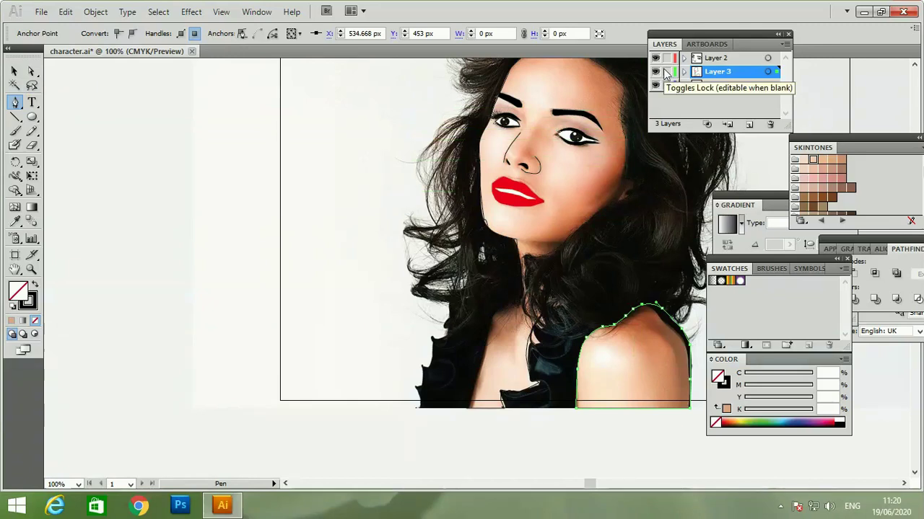
Undo to restore the face's skin fill, make Layer 2 active and hide the skin-tone Layer 3.
left_click(655, 85)
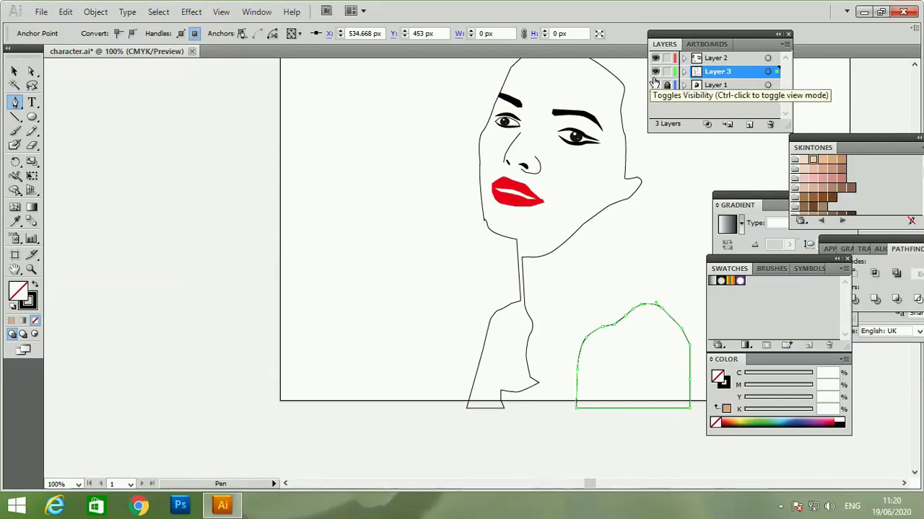
key("ctrl+minus")
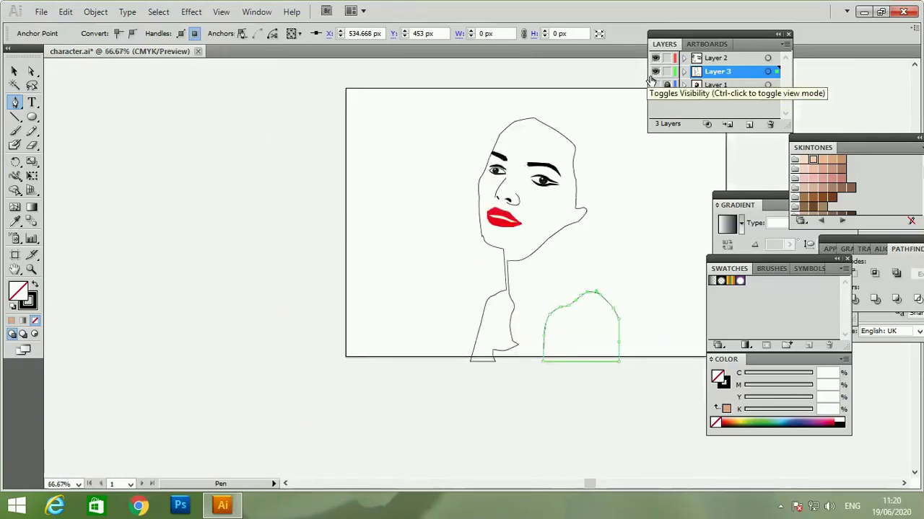
key("ctrl+minus")
key("ctrl+minus")
key("ctrl+minus")
key("ctrl+minus")
key("ctrl+plus")
key("ctrl+plus")
key("ctrl+plus")
key("ctrl+plus")
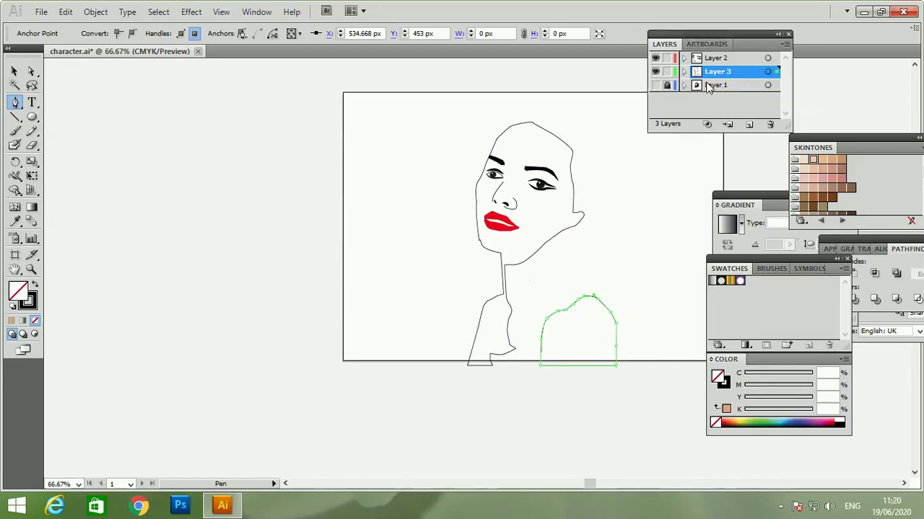
key("ctrl+z")
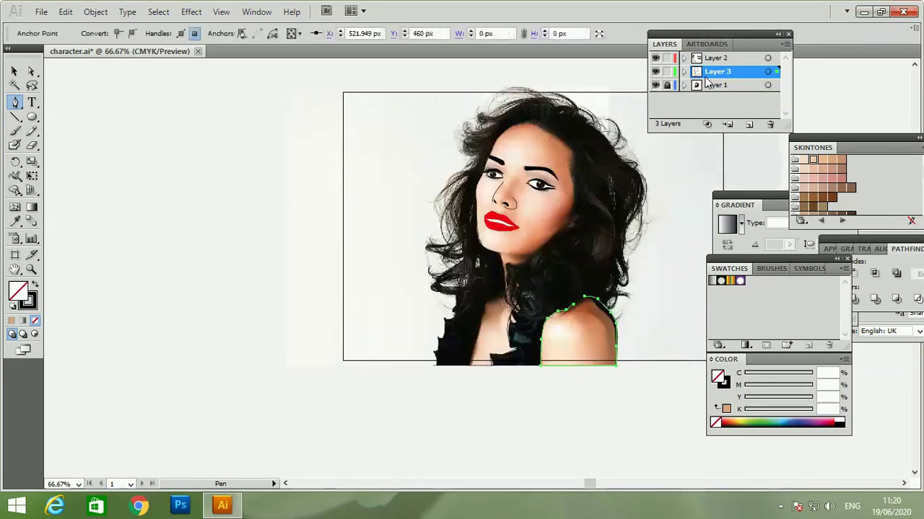
key("ctrl+z")
key("ctrl+z")
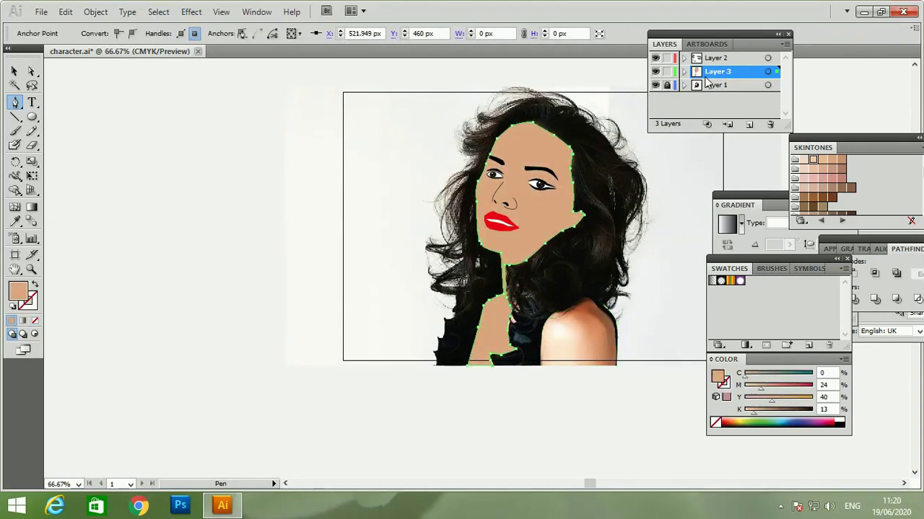
key("ctrl+z")
left_click(697, 59)
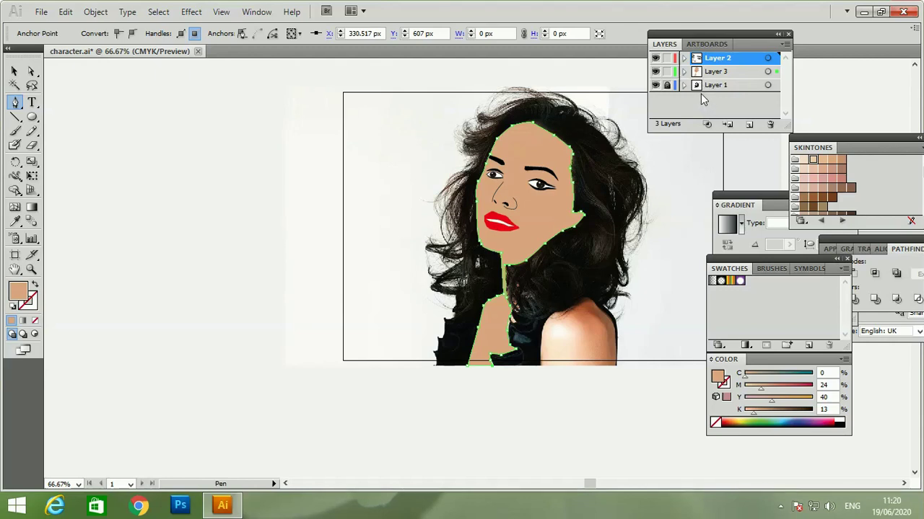
left_click(655, 72)
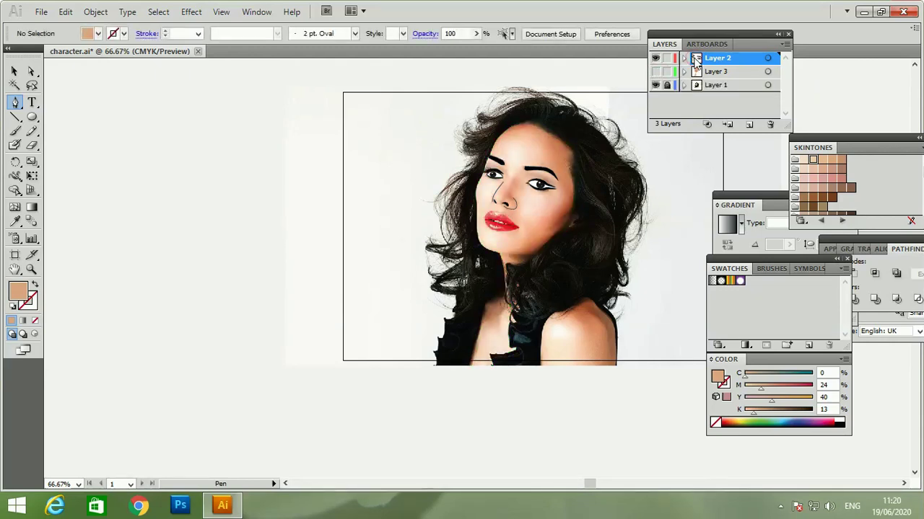
Start a new unfilled shoulder outline along the shoulder top and save the file.
key("ctrl+plus")
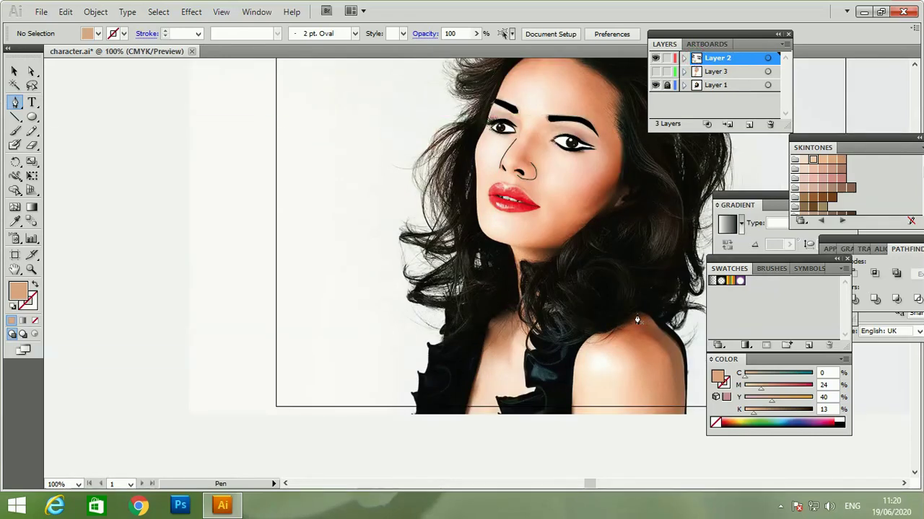
left_click_drag(636, 313, 654, 313)
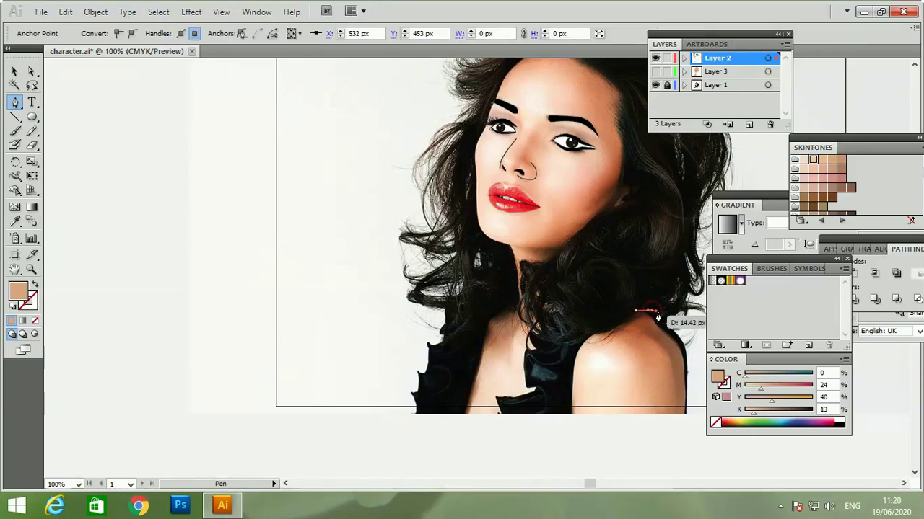
left_click_drag(679, 332, 693, 352)
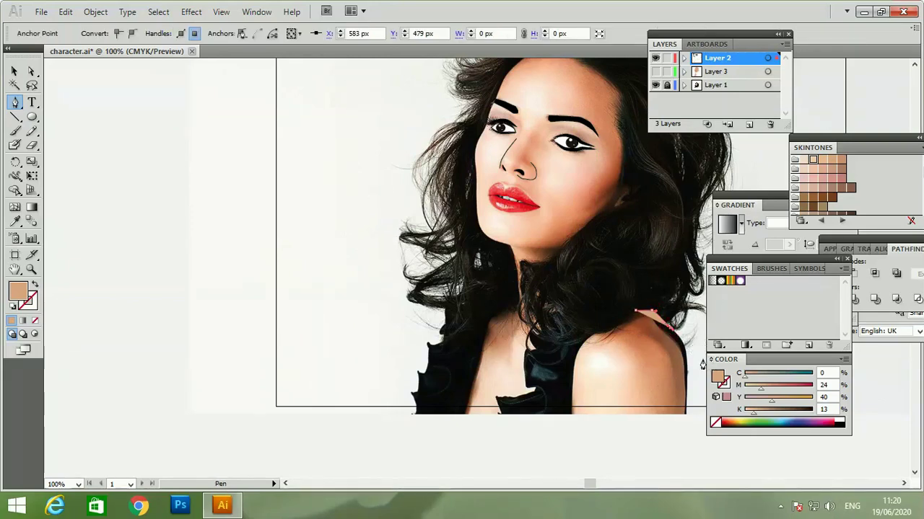
left_click(13, 306)
left_click(34, 322)
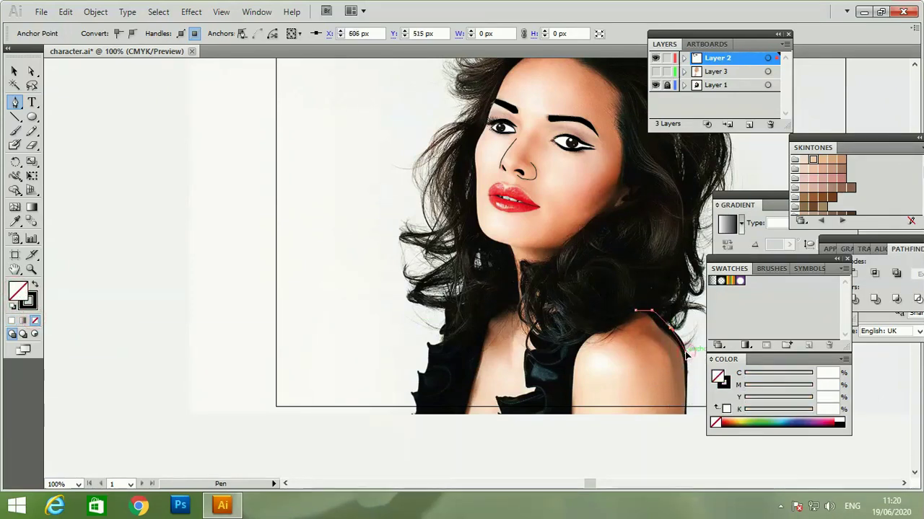
key("ctrl")
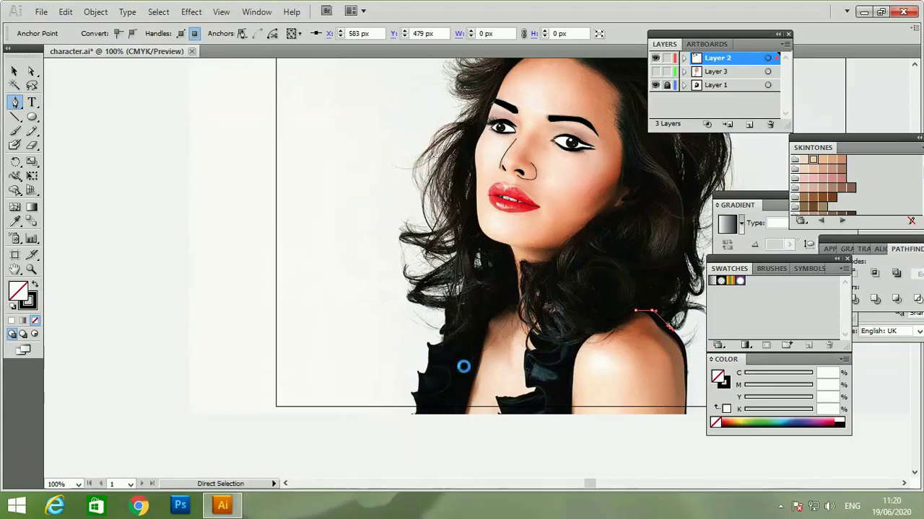
key("ctrl+s")
left_click(427, 298)
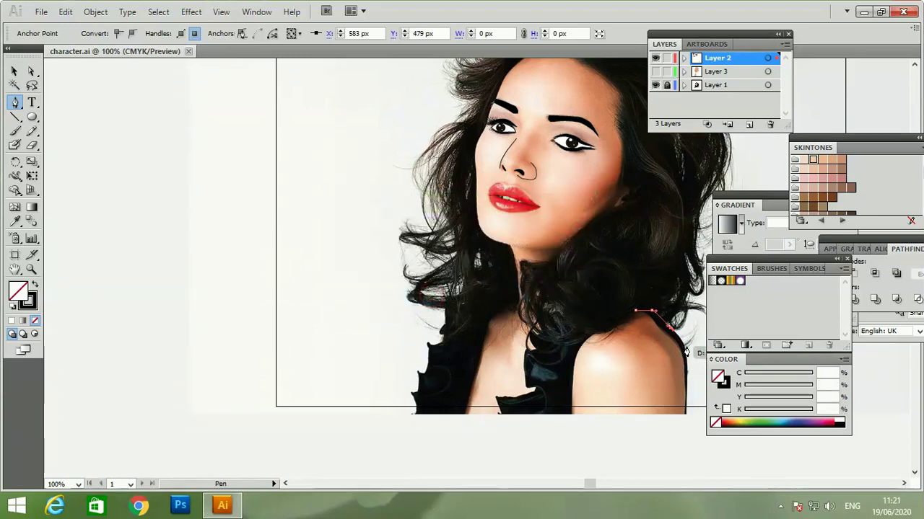
Complete the shoulder outline down the outer edge, along the bottom and back to its start.
left_click_drag(682, 352, 685, 416)
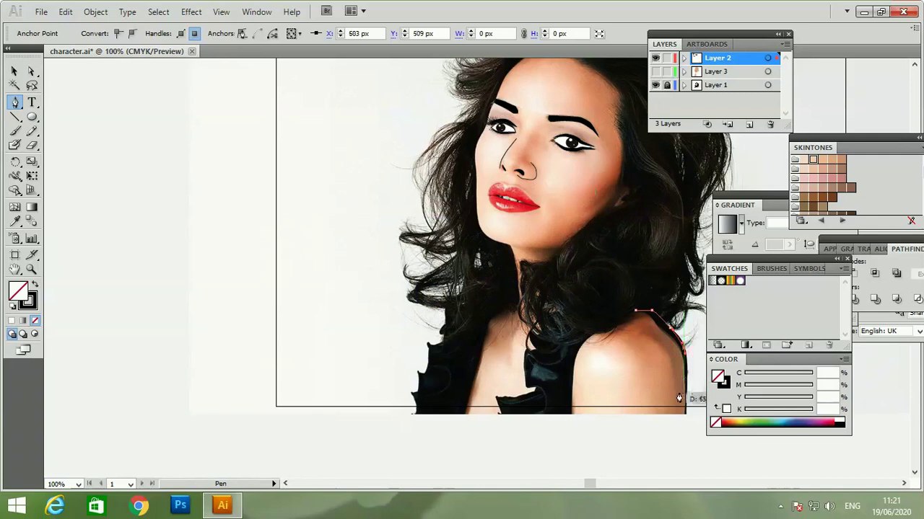
left_click(570, 415)
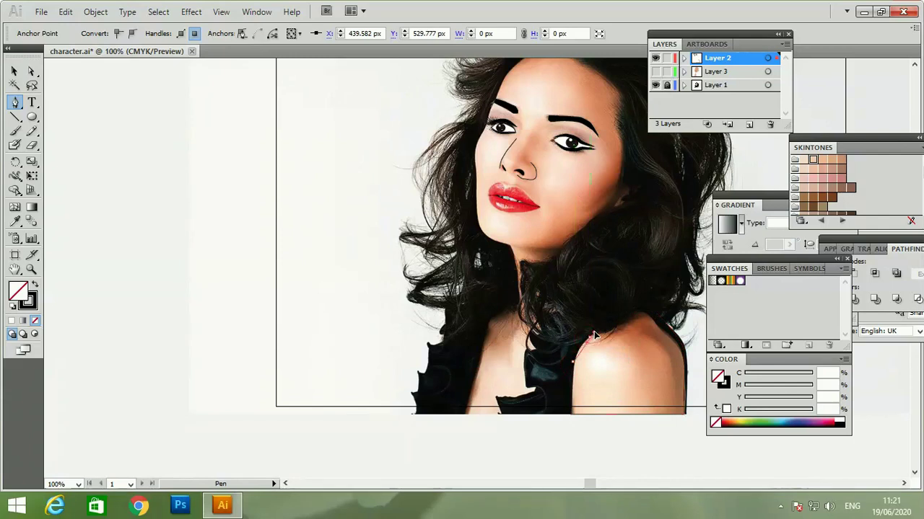
left_click_drag(613, 329, 625, 326)
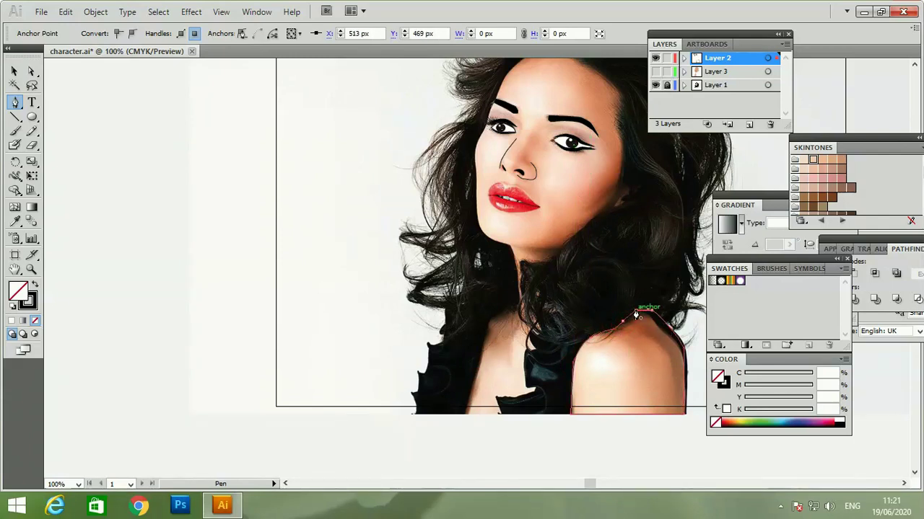
left_click(636, 310)
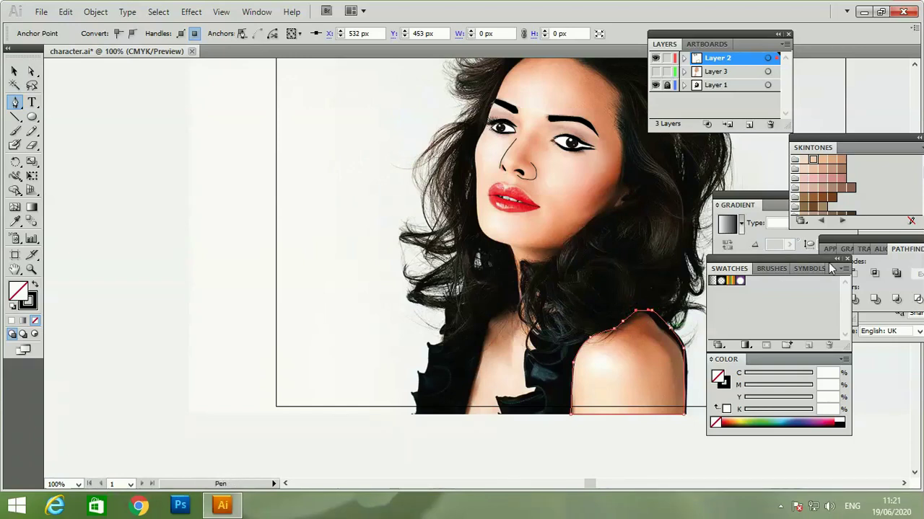
left_click(13, 71)
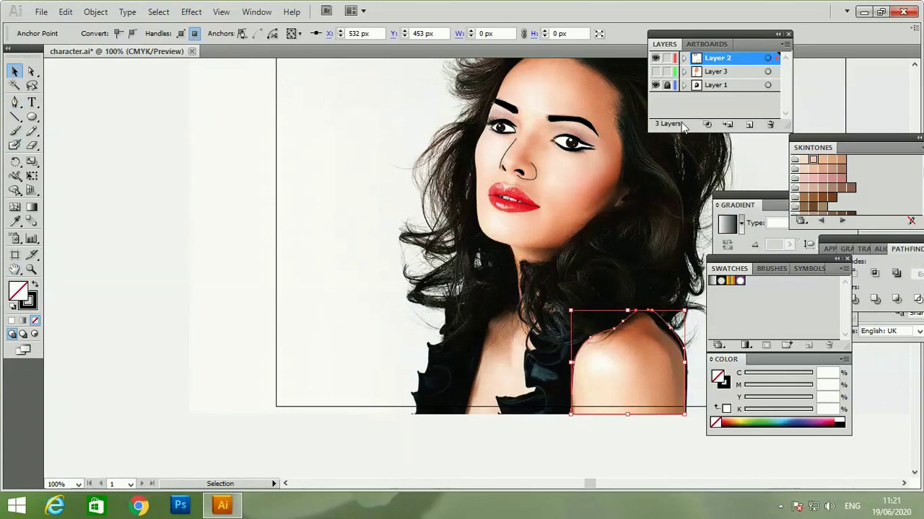
Fill the shoulder with the face skin tone C0 M24 Y40 K13 using the Eyedropper and save.
left_click(655, 85)
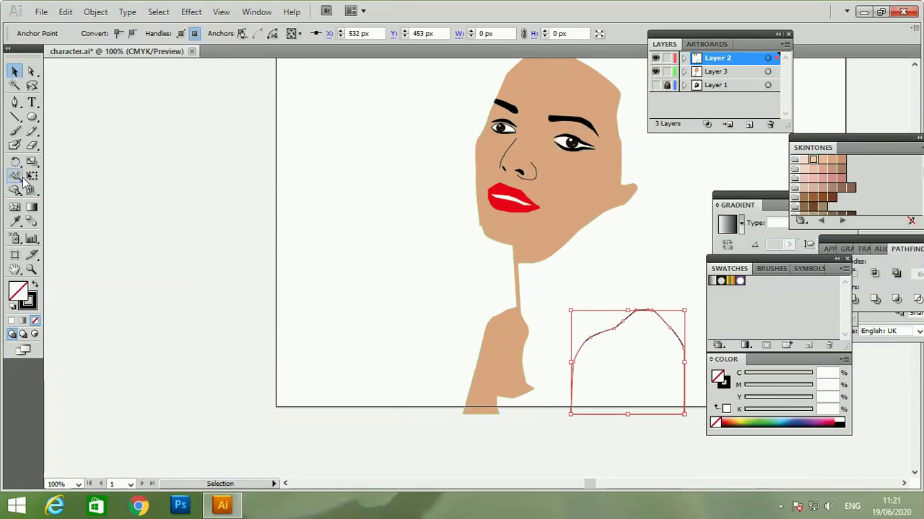
left_click(15, 221)
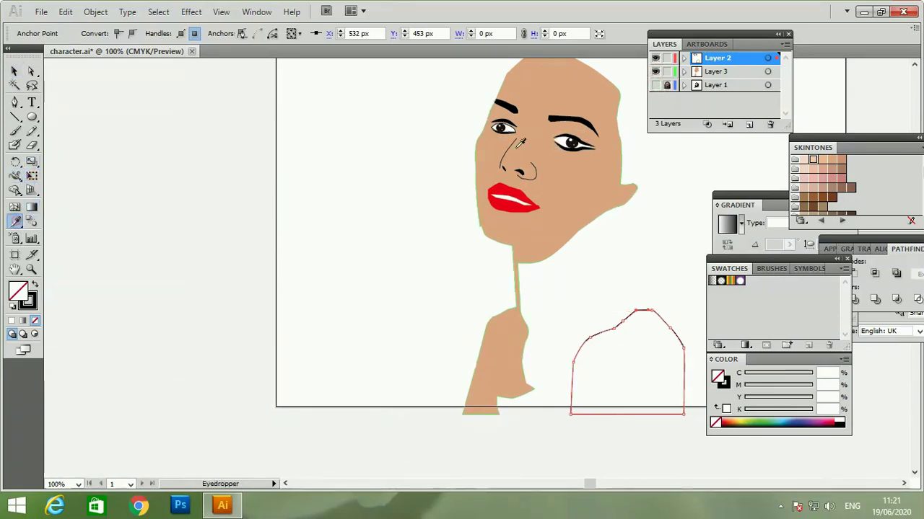
left_click(548, 174)
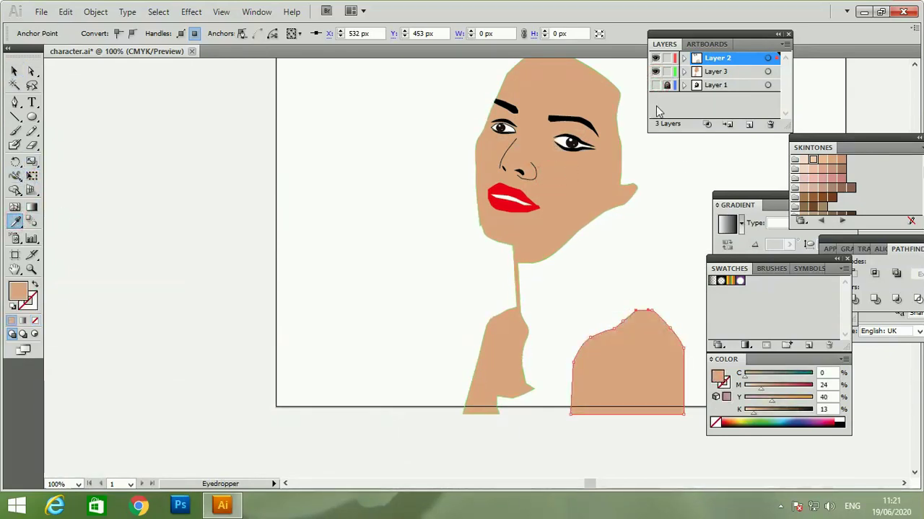
key("ctrl+s")
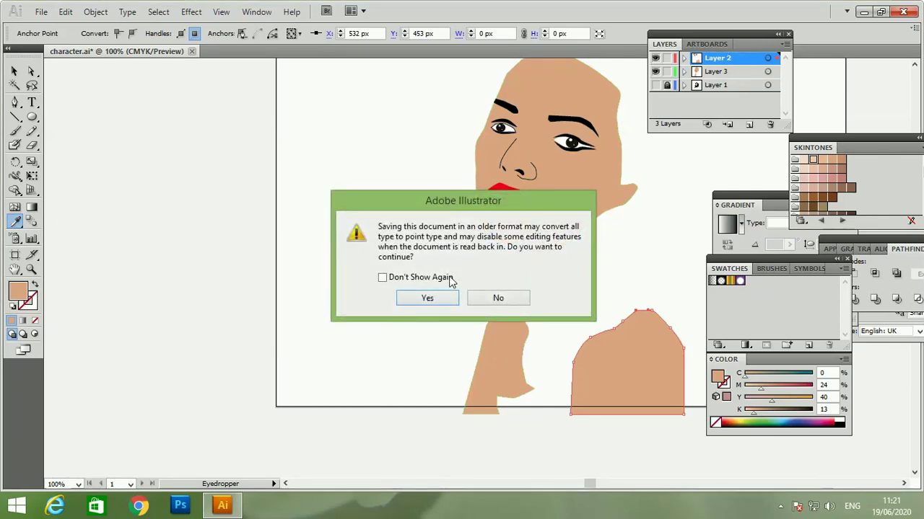
left_click(438, 304)
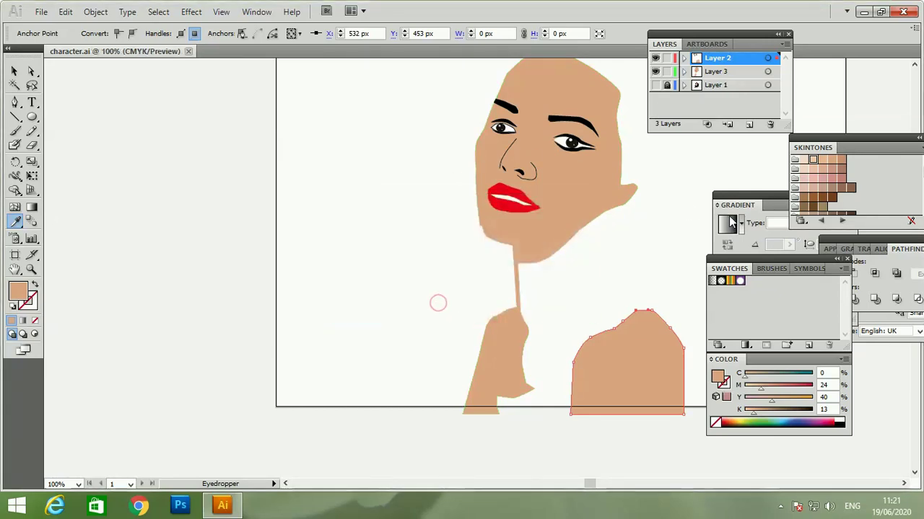
Move the shoulder's bottom-right anchor into place, then hide the skin-tone and line-art layers.
left_click(655, 85)
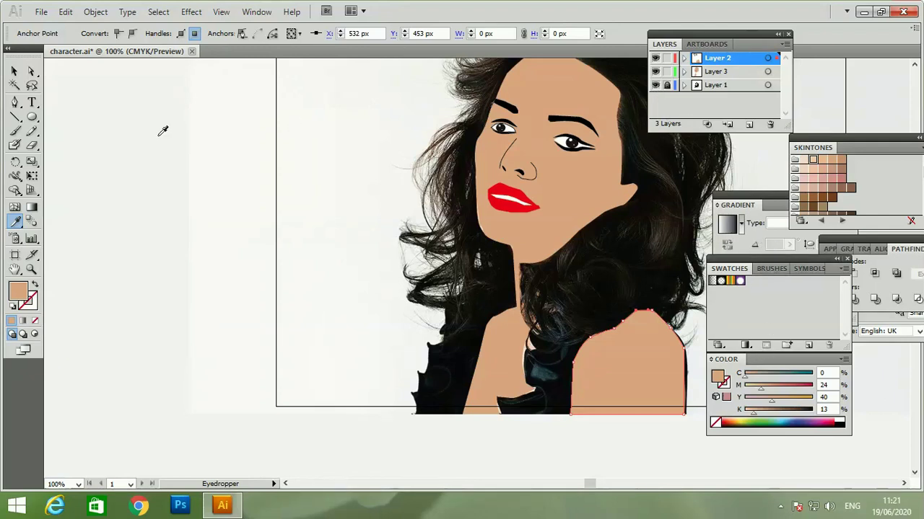
left_click(31, 71)
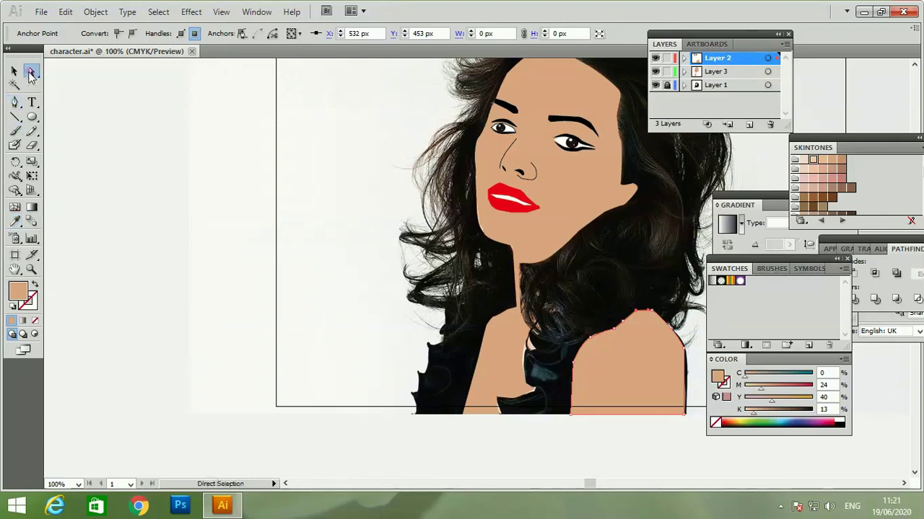
left_click(683, 351)
key("Right")
key("Right")
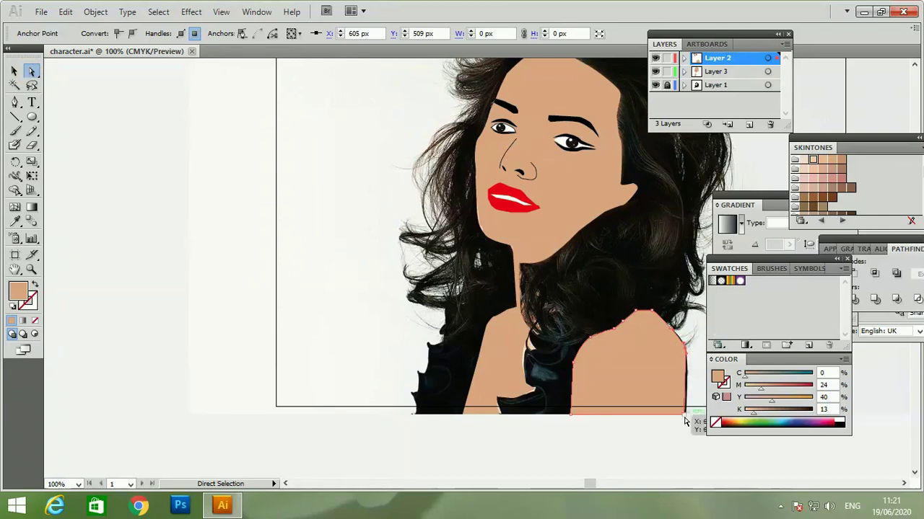
left_click_drag(684, 417, 686, 415)
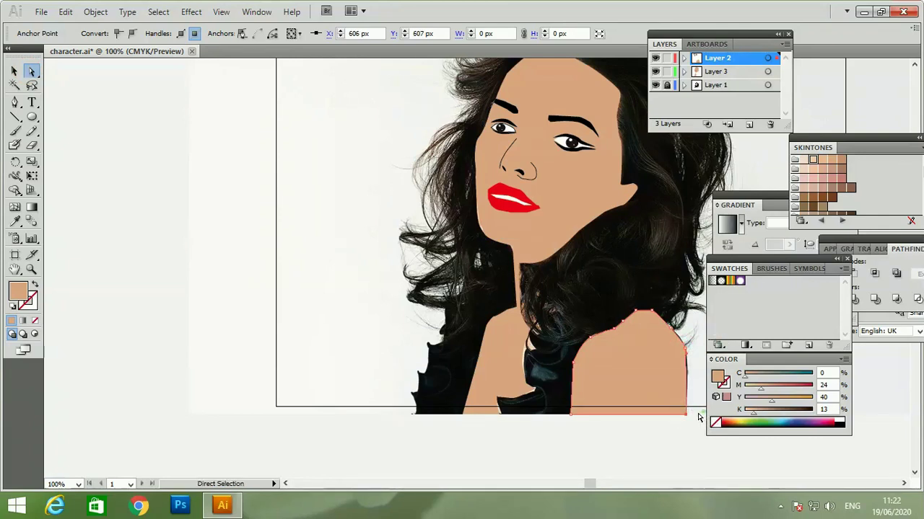
left_click(698, 411)
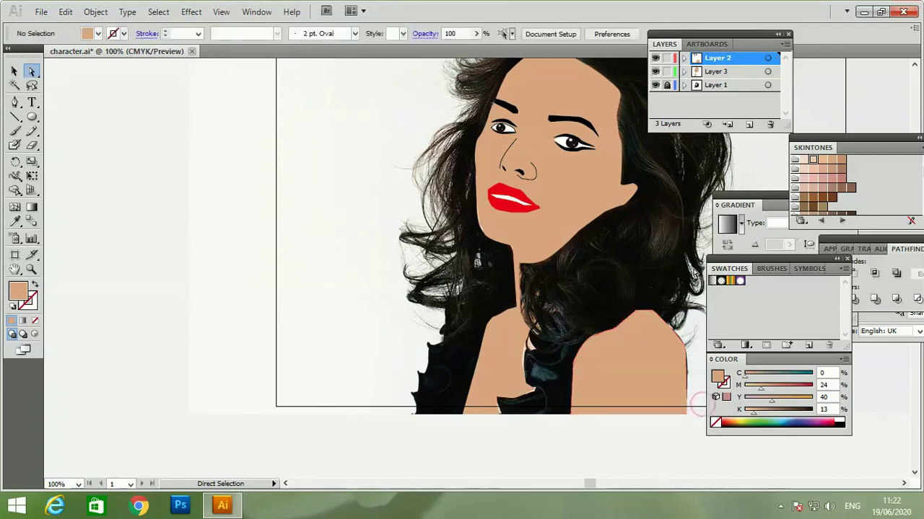
left_click(655, 72)
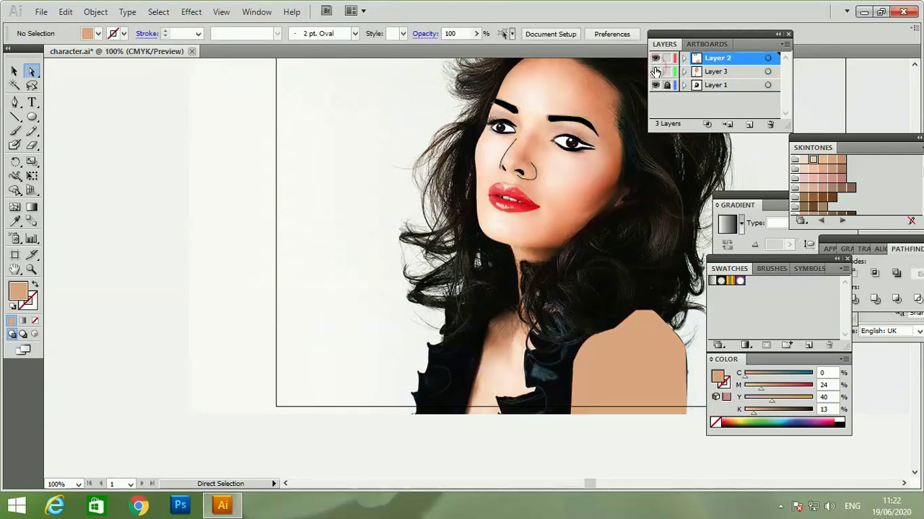
left_click(655, 58)
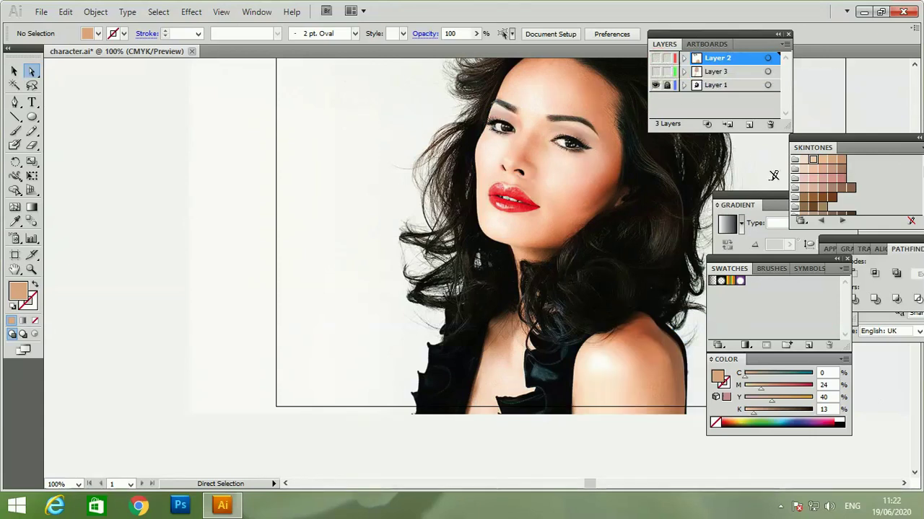
Add Layer 4 and start an unfilled, black-stroked pen path at the shoulder top.
left_click(749, 127)
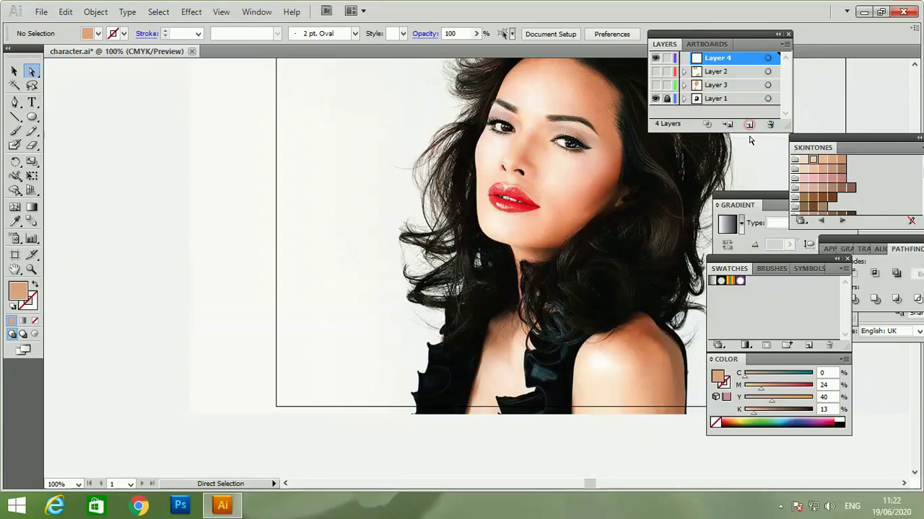
key("ctrl+plus")
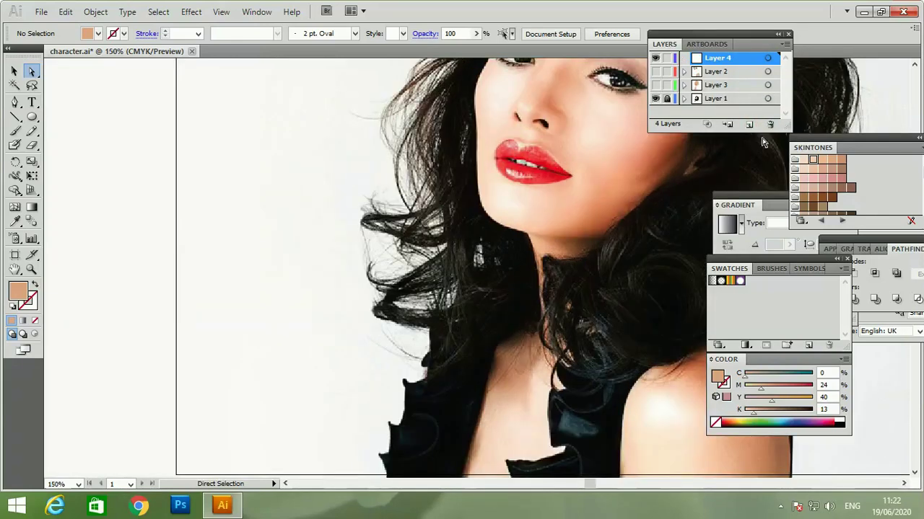
left_click(904, 482)
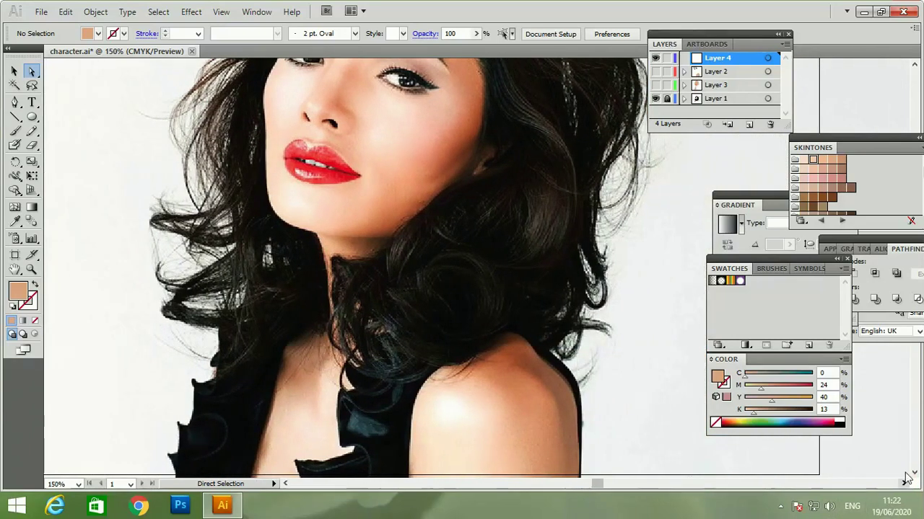
left_click(14, 103)
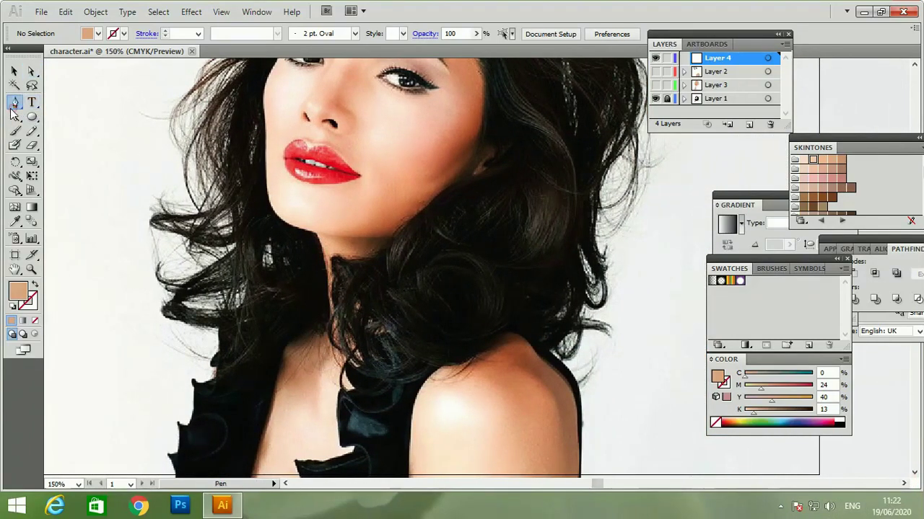
left_click(531, 342)
left_click(572, 371)
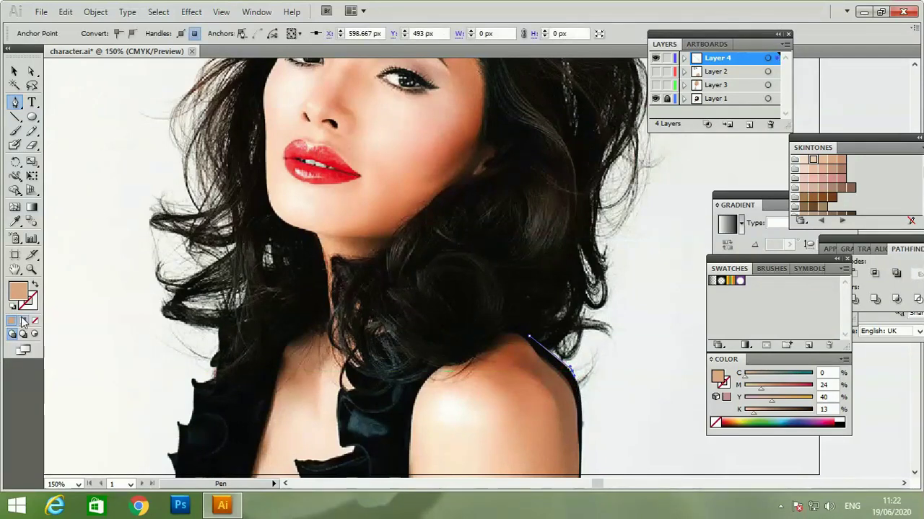
left_click(34, 286)
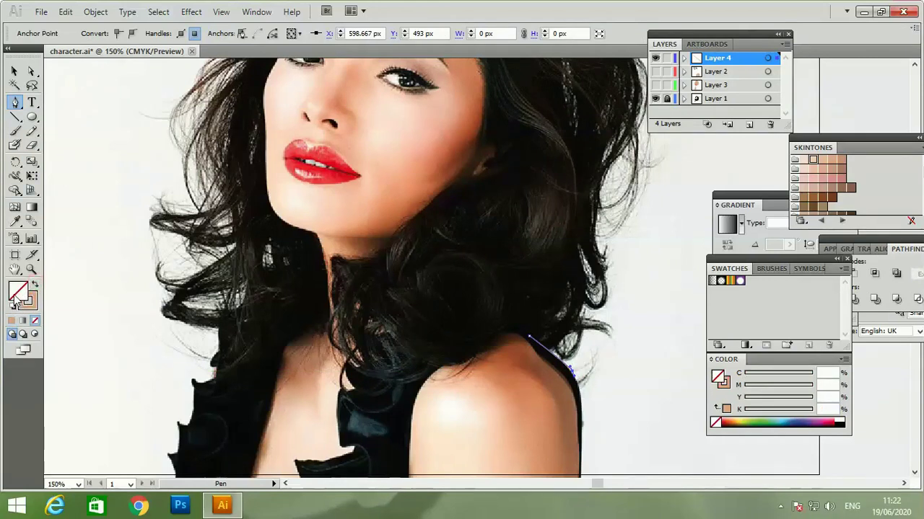
left_click(12, 306)
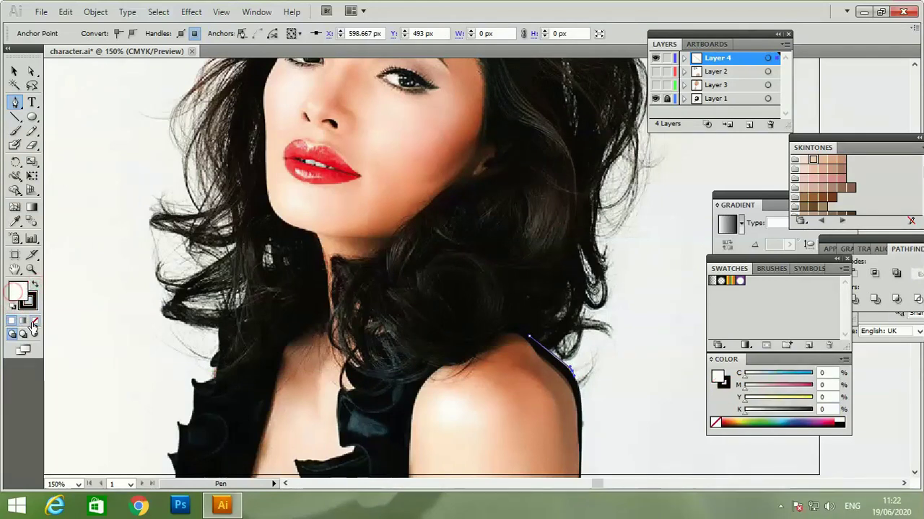
Trace the path down the right shoulder's outer edge and back up, then fill it black.
left_click(583, 446)
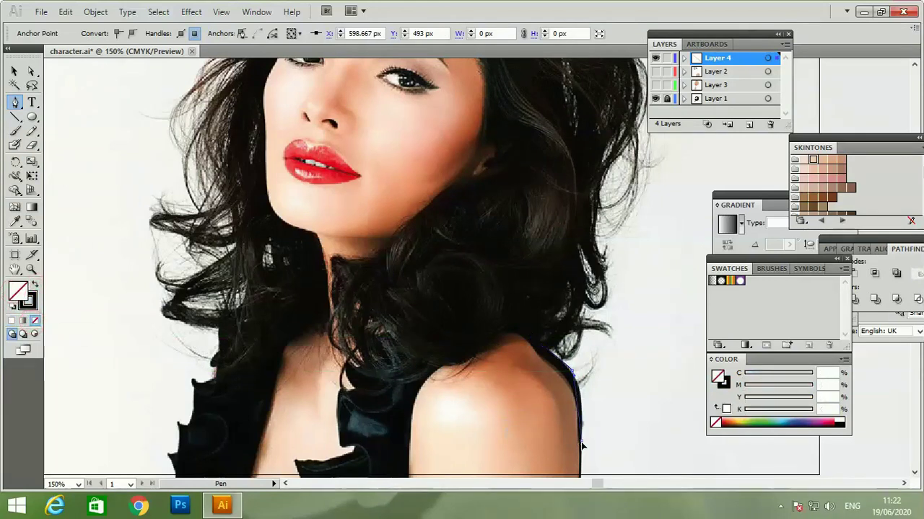
left_click(578, 477)
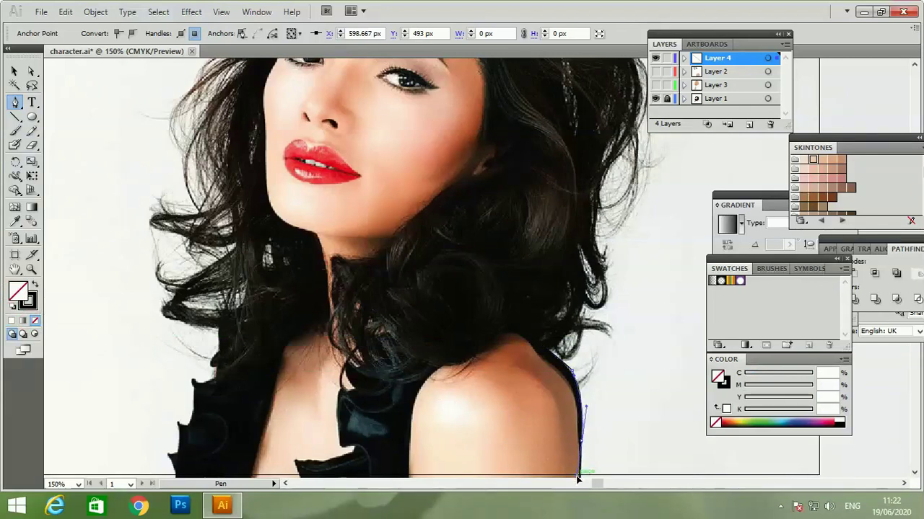
scroll(581, 477, "down", 1)
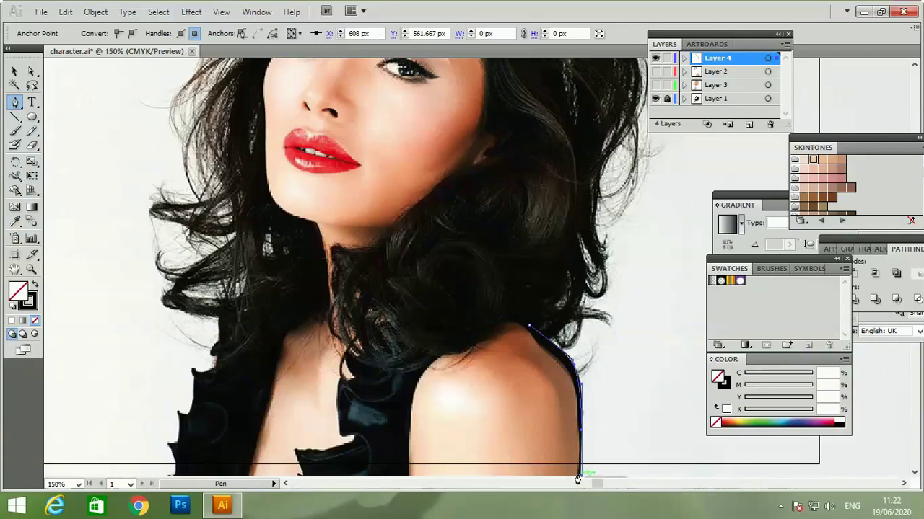
left_click(577, 477)
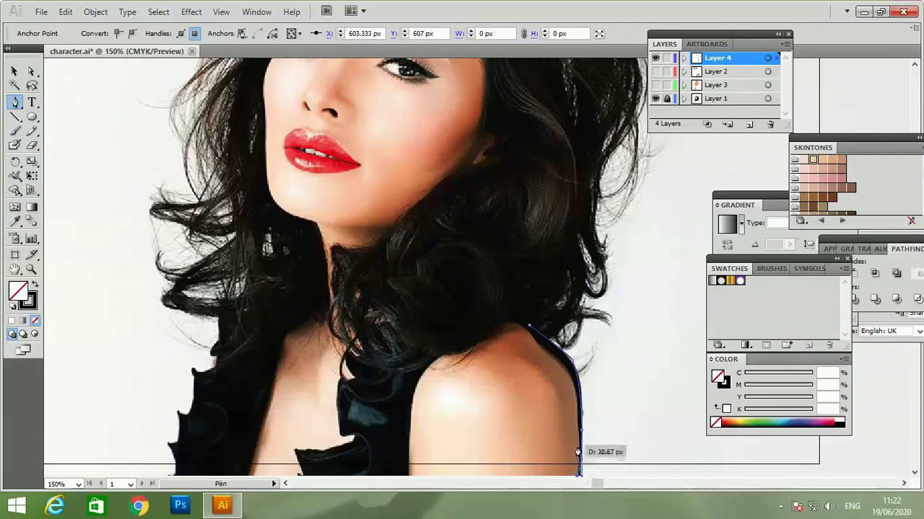
left_click_drag(579, 433, 575, 388)
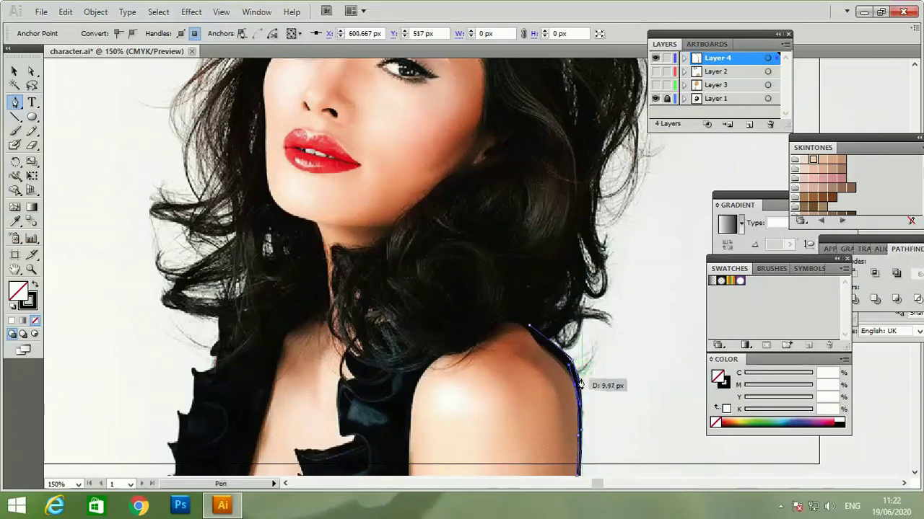
mouse_move(570, 368)
left_mouse_down()
mouse_move(575, 389)
mouse_move(529, 326)
left_mouse_up()
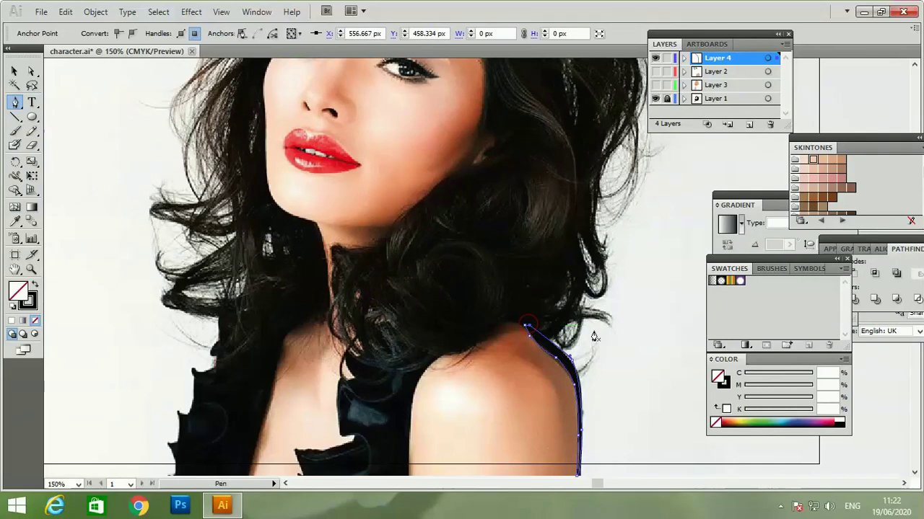
left_click(34, 286)
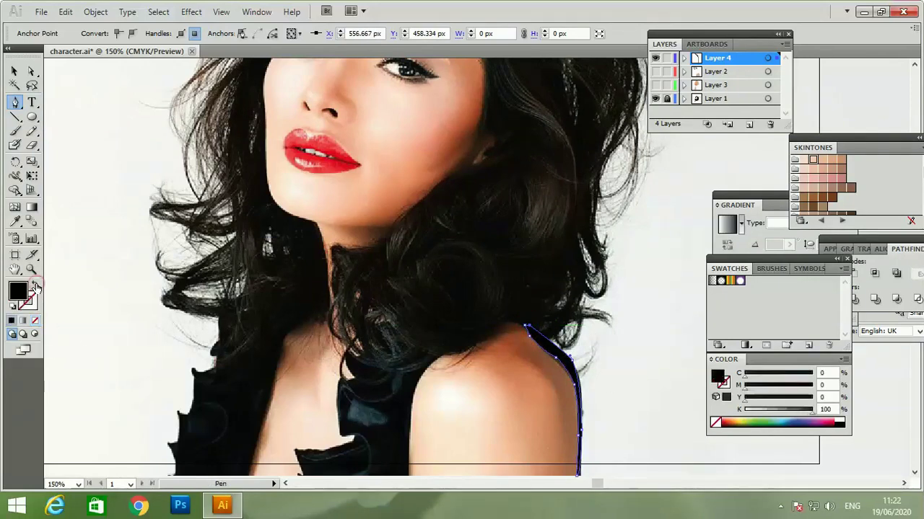
key("ctrl+minus")
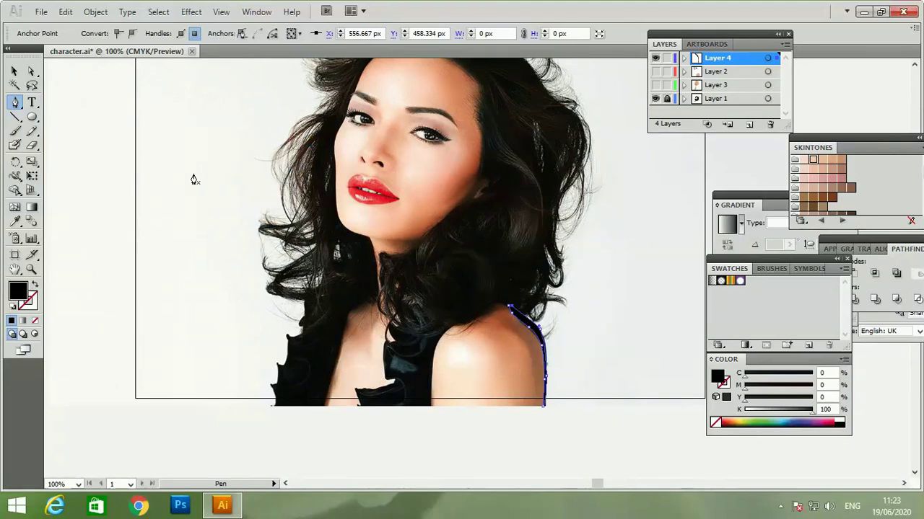
Show the skin and line-art layers and hide the reference photo.
left_click(655, 85)
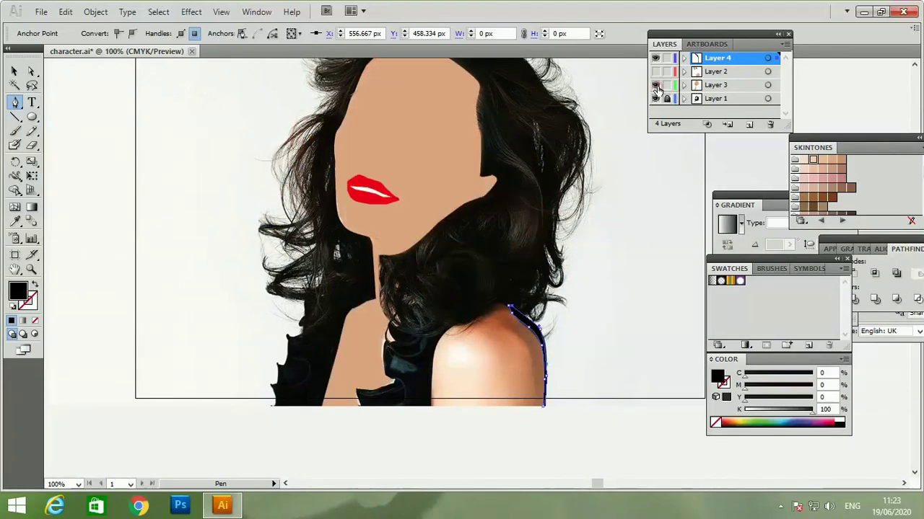
left_click(655, 72)
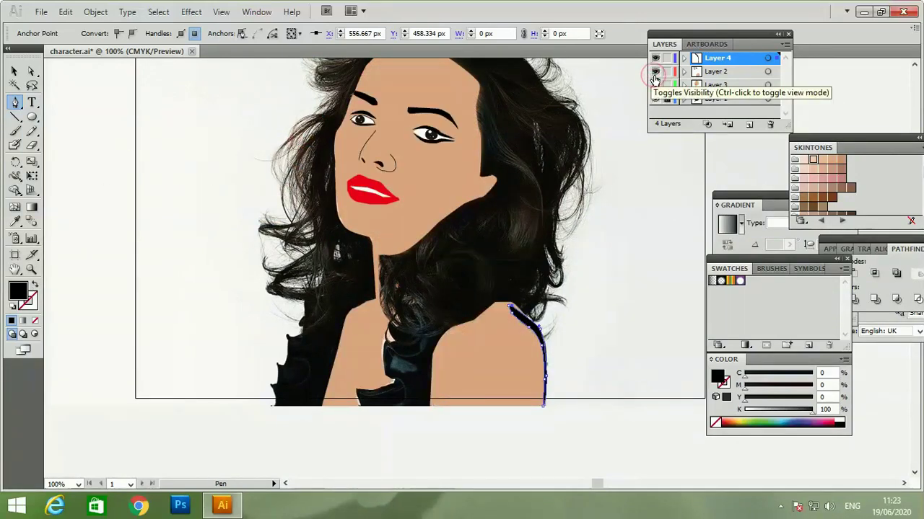
left_click(655, 99)
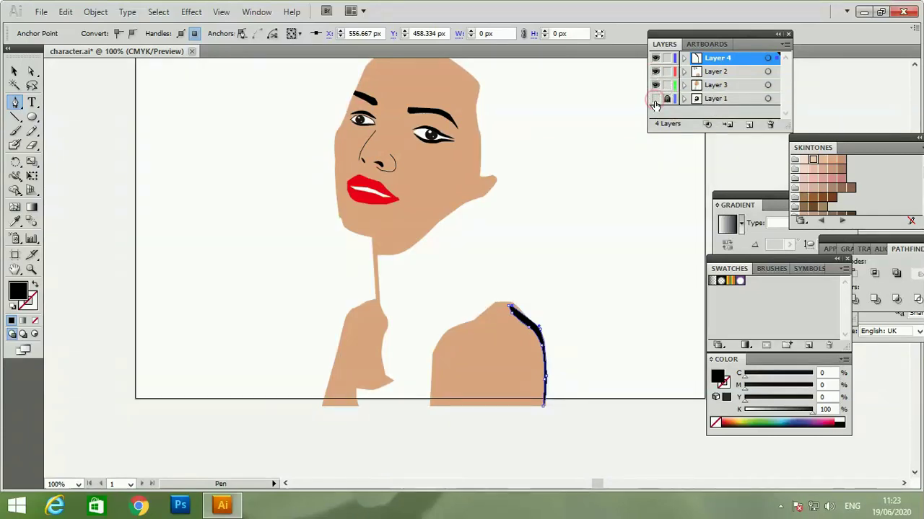
Nudge the black shoulder strap's top anchor up slightly and save the file.
left_click(32, 70)
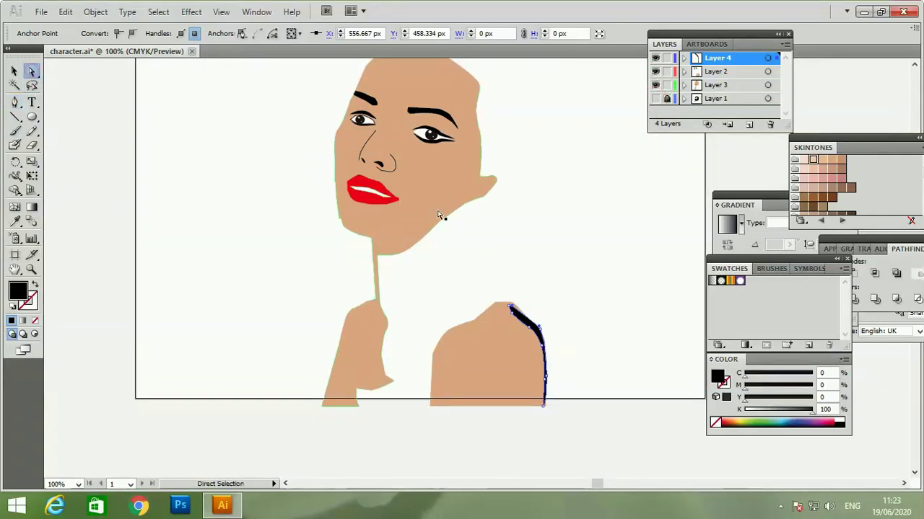
left_click(518, 223)
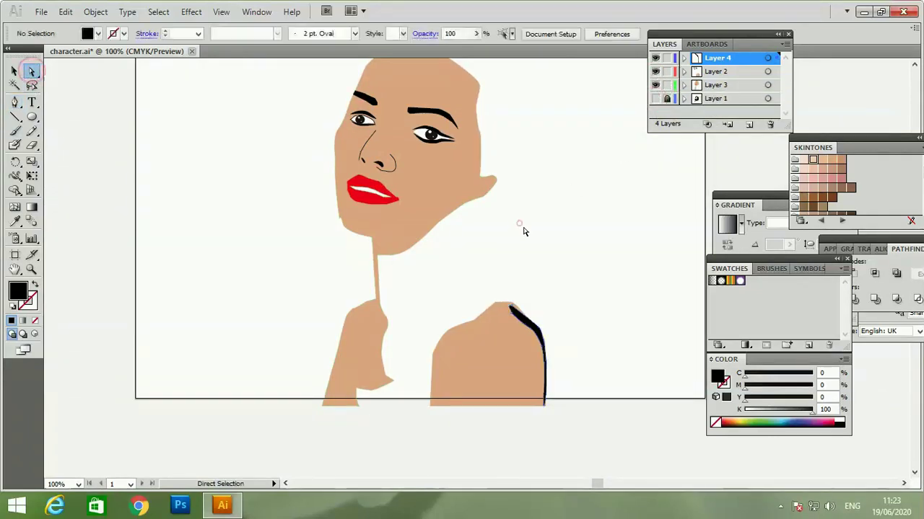
left_click(512, 308)
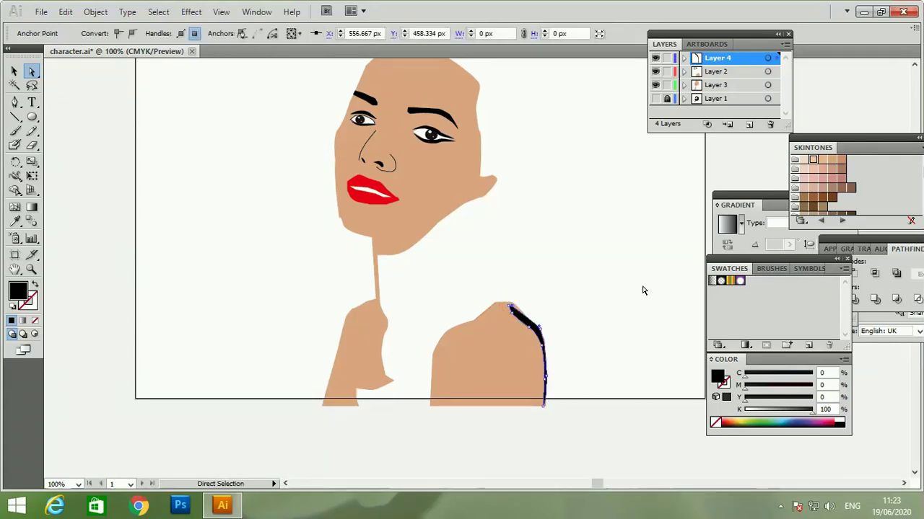
key("Up")
key("Up")
key("Up")
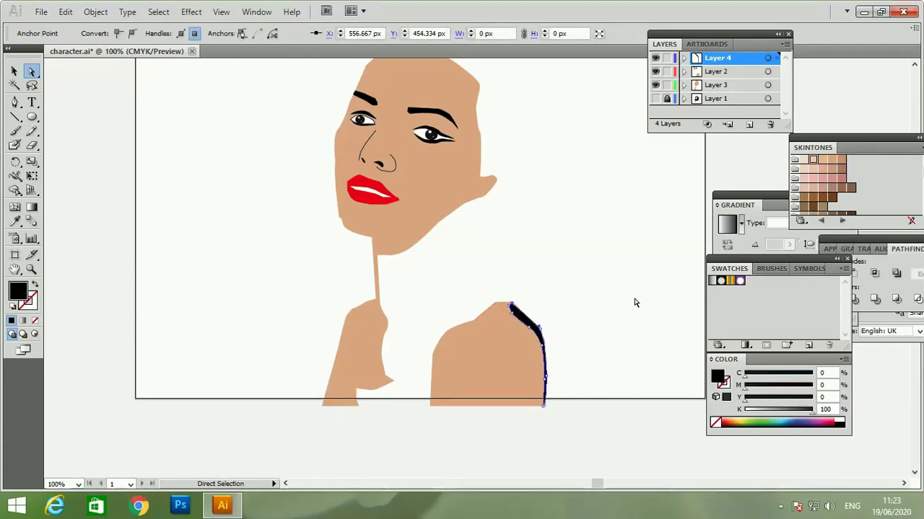
left_click(556, 290)
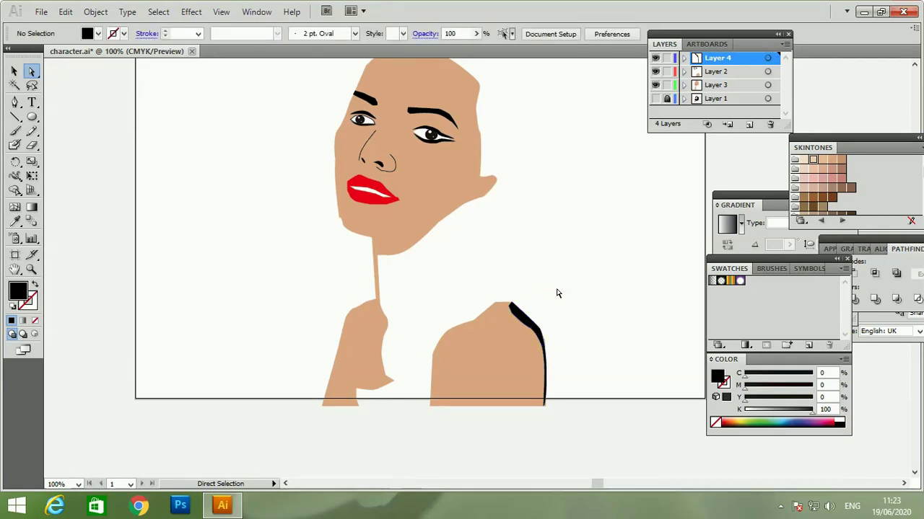
key("ctrl+s")
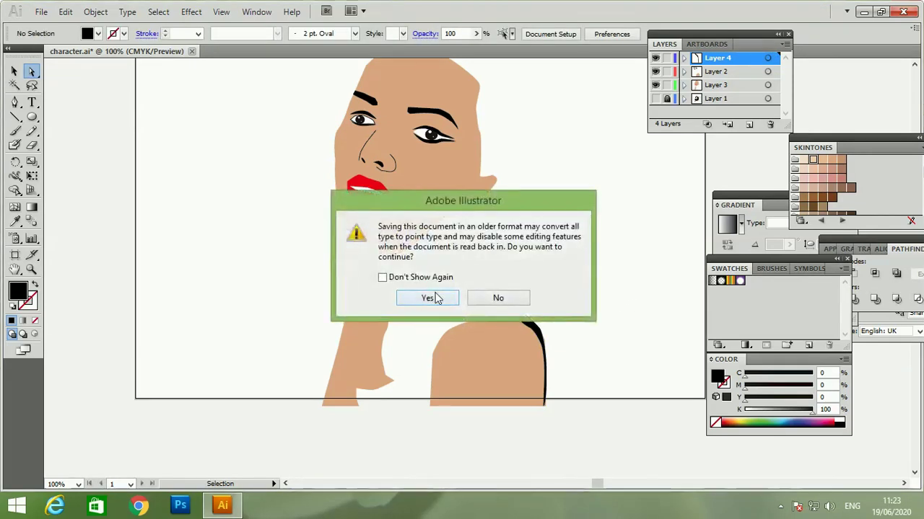
left_click(435, 295)
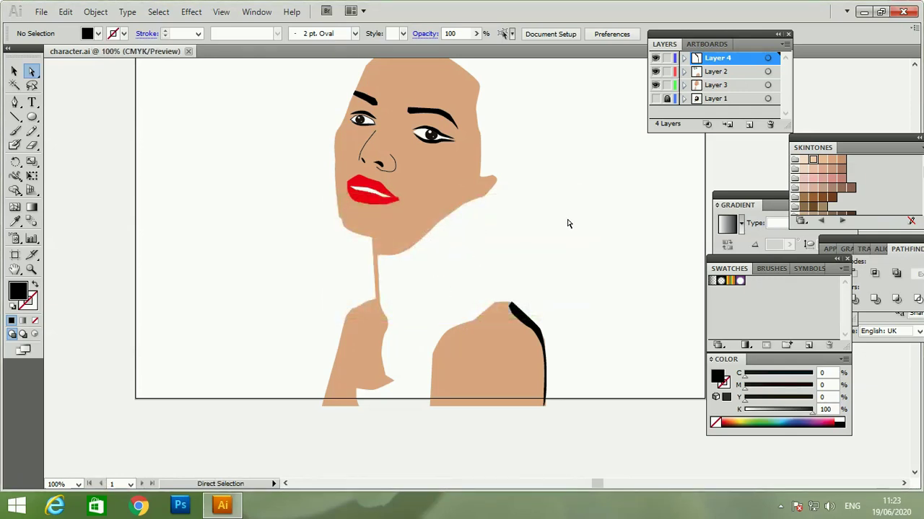
Show the photo, hide the vector layers above it and save again.
left_click(656, 99)
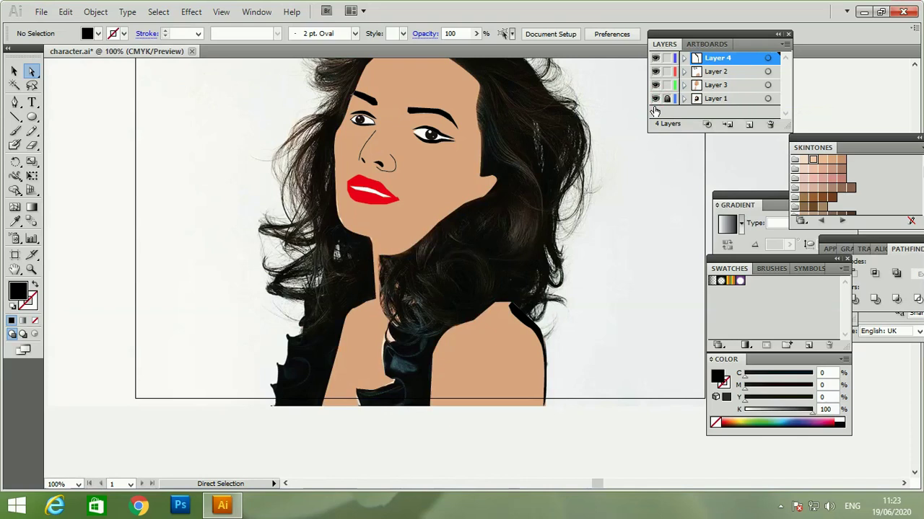
left_click_drag(656, 58, 657, 72)
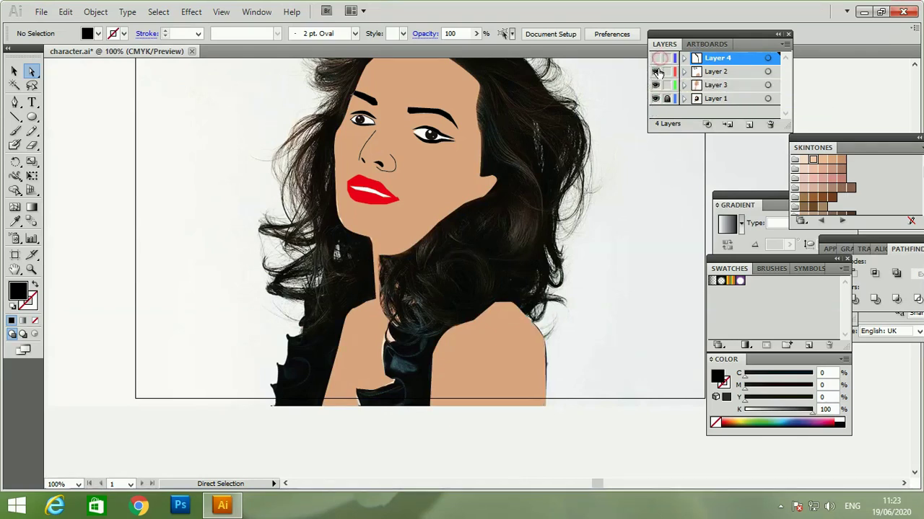
left_click(655, 84)
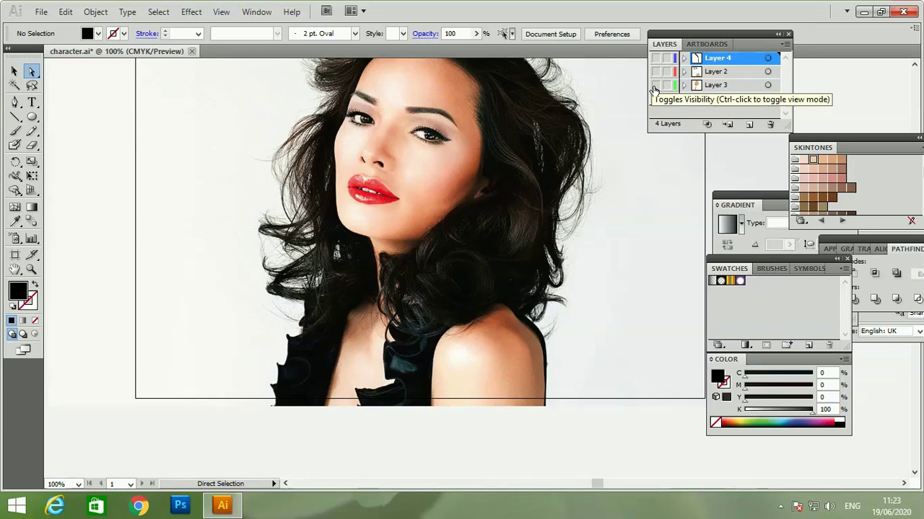
key("ctrl+s")
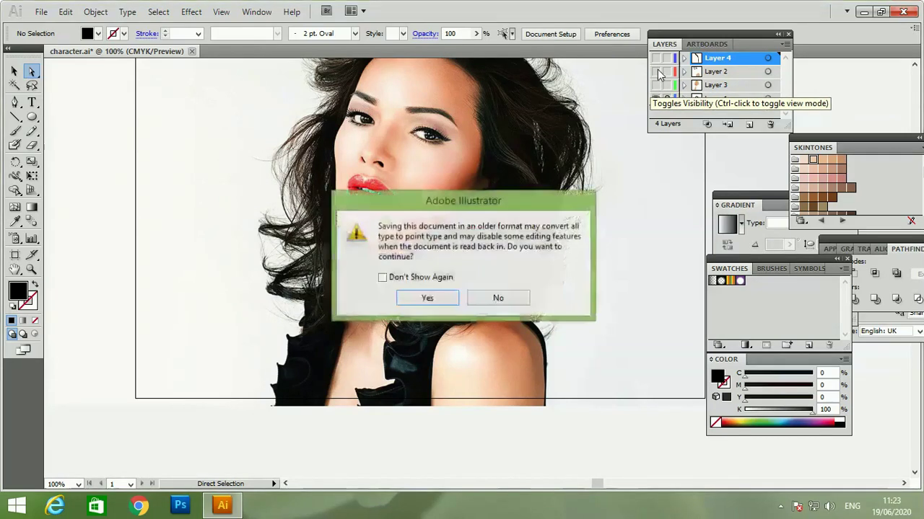
left_click(428, 297)
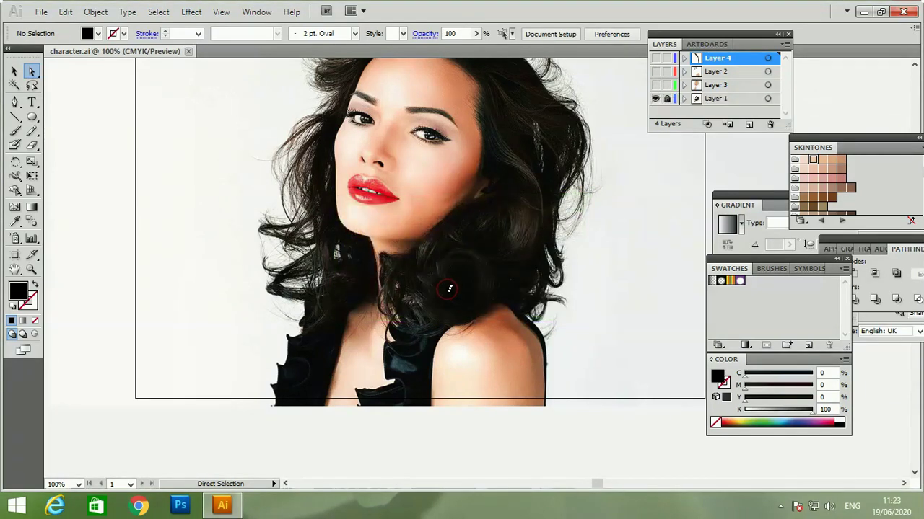
Hide all vector layers so only the photo shows, and add a new Layer 5.
left_click(655, 58)
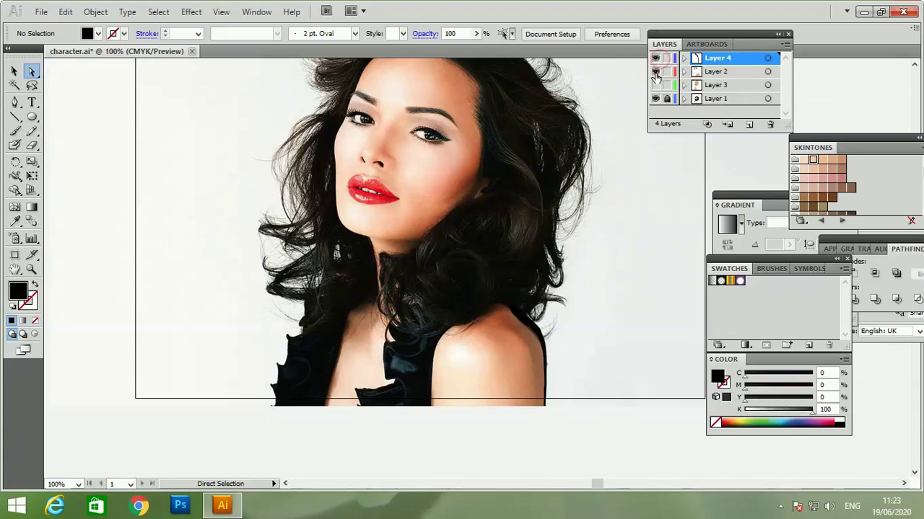
left_click(655, 71)
left_click(655, 85)
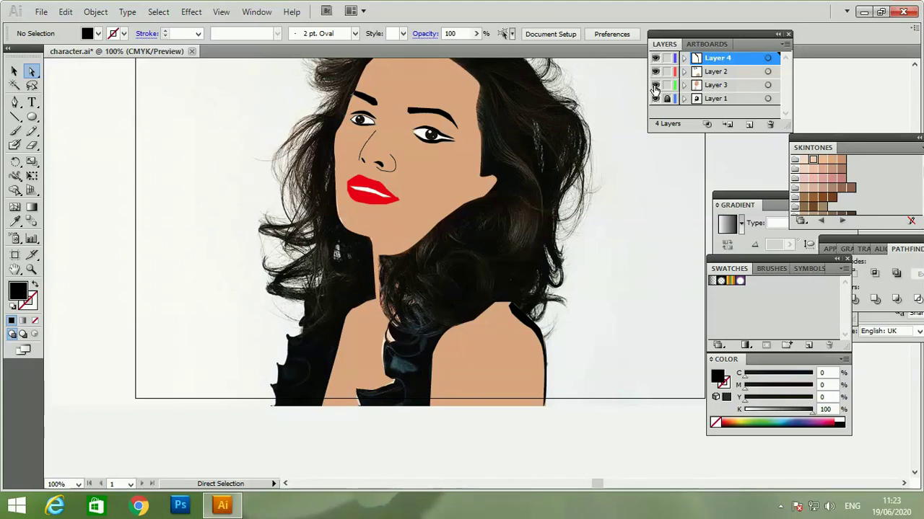
left_click_drag(654, 87, 655, 58)
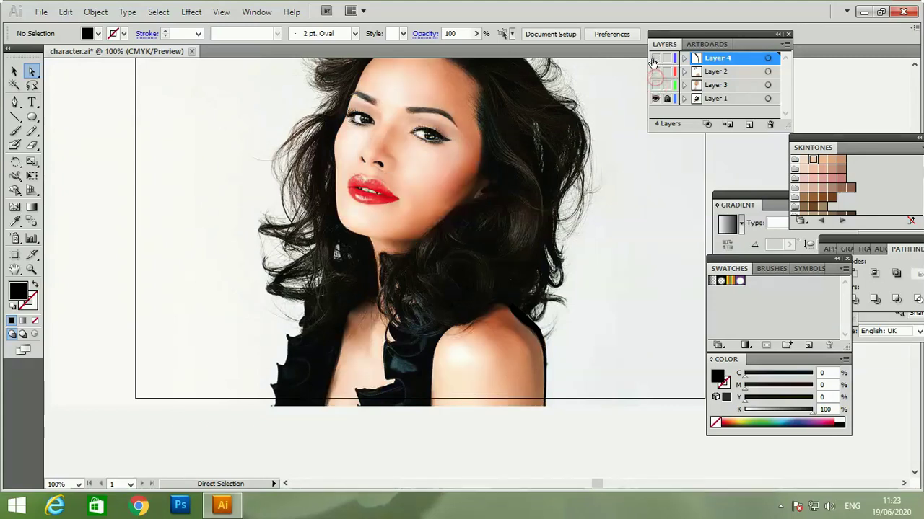
left_click(748, 125)
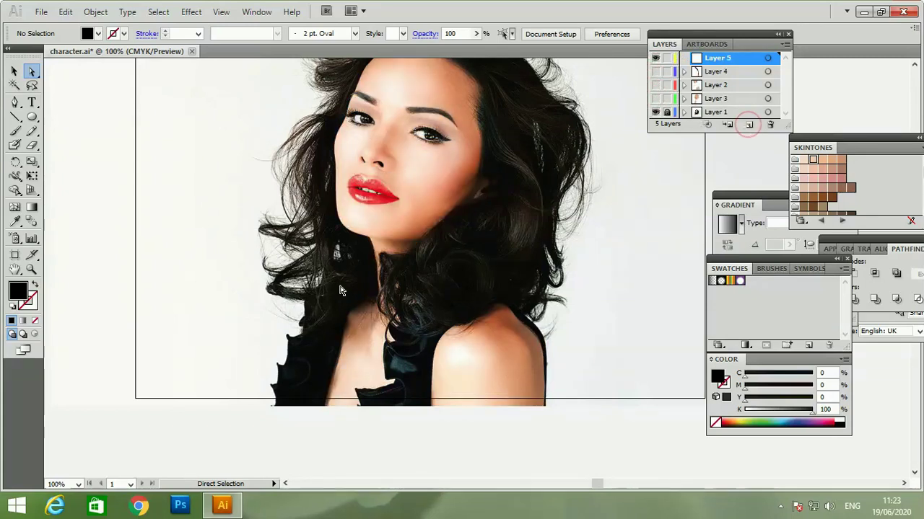
Trace the dress piece between hair and shoulder as a closed Pen path.
left_click(16, 101)
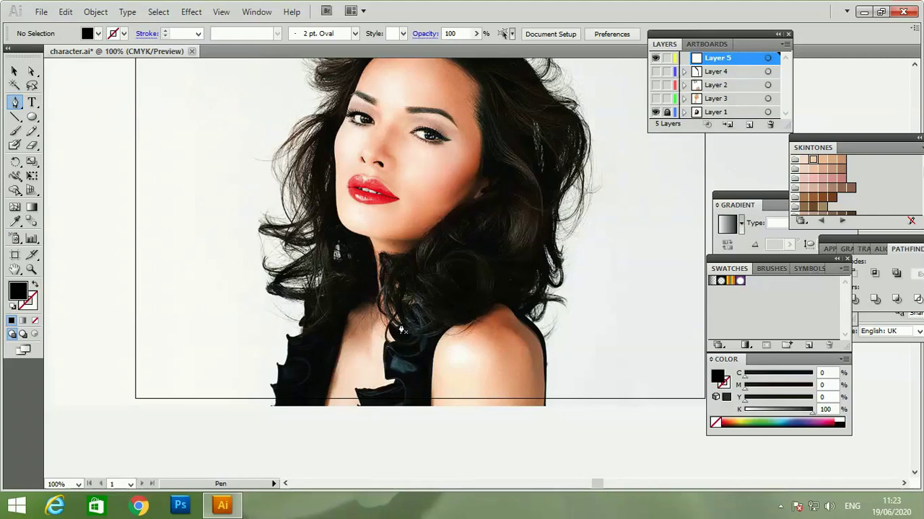
left_click_drag(401, 329, 391, 335)
left_click(33, 286)
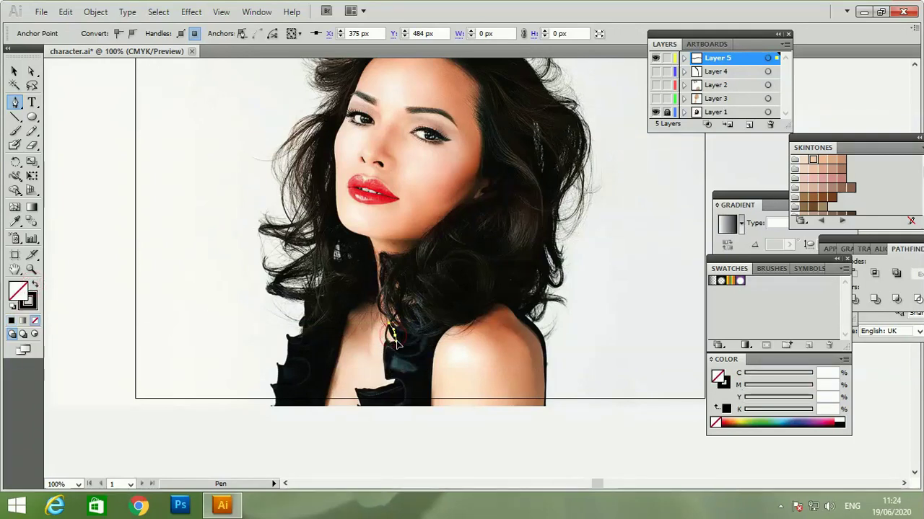
mouse_move(393, 339)
left_mouse_down()
mouse_move(400, 349)
mouse_move(383, 355)
left_mouse_up()
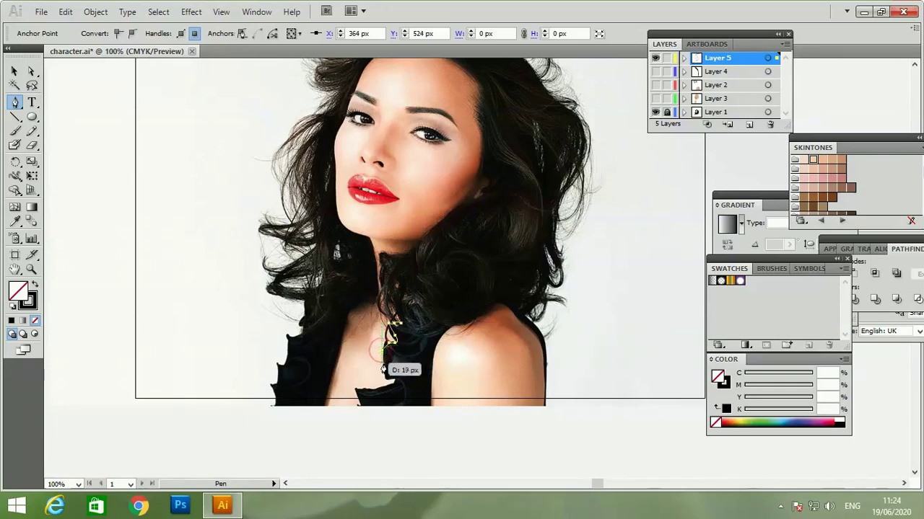
left_click_drag(383, 355, 393, 388)
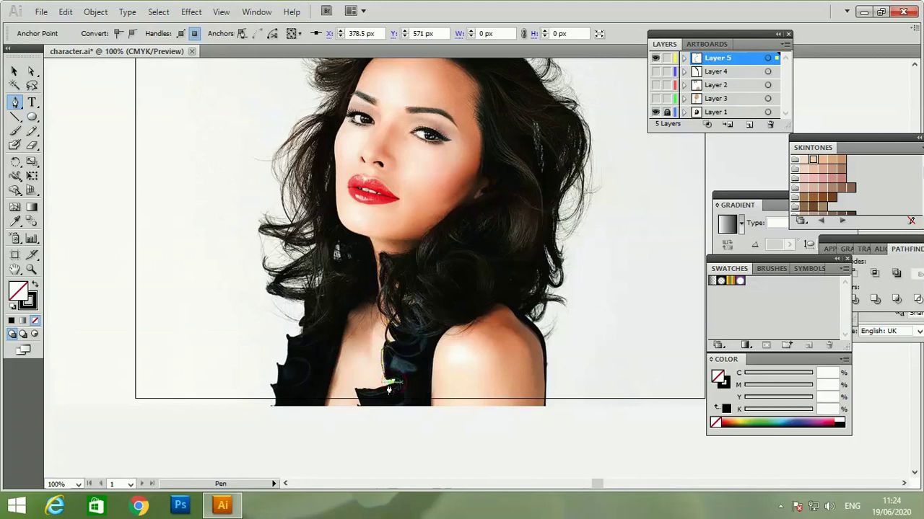
mouse_move(393, 387)
left_mouse_down()
mouse_move(357, 395)
mouse_move(375, 413)
mouse_move(427, 412)
mouse_move(435, 352)
left_mouse_up()
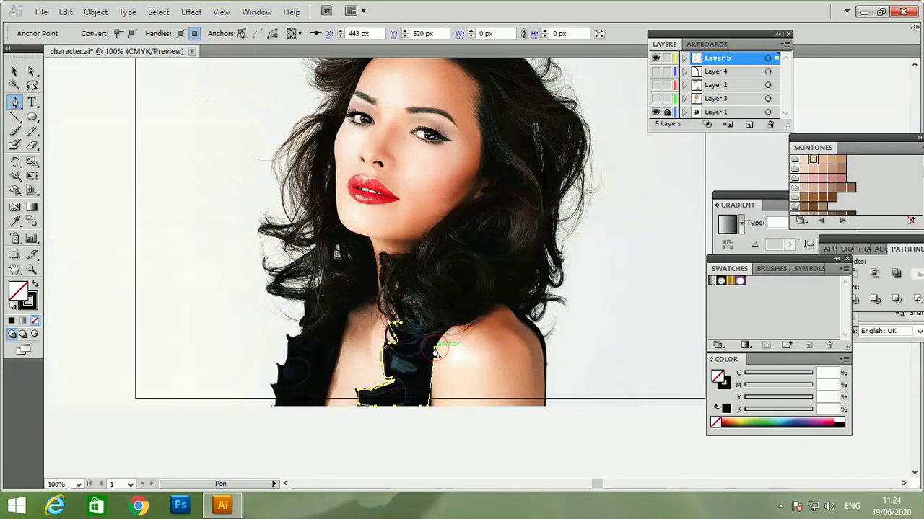
mouse_move(435, 349)
left_mouse_down()
mouse_move(448, 402)
mouse_move(431, 411)
left_mouse_up()
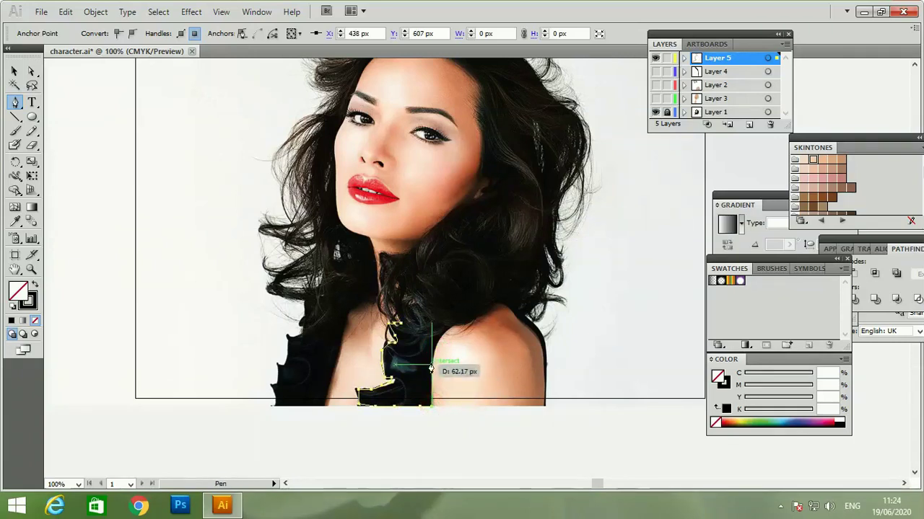
mouse_move(430, 360)
left_mouse_down()
mouse_move(454, 329)
mouse_move(402, 326)
left_mouse_up()
left_click(397, 324)
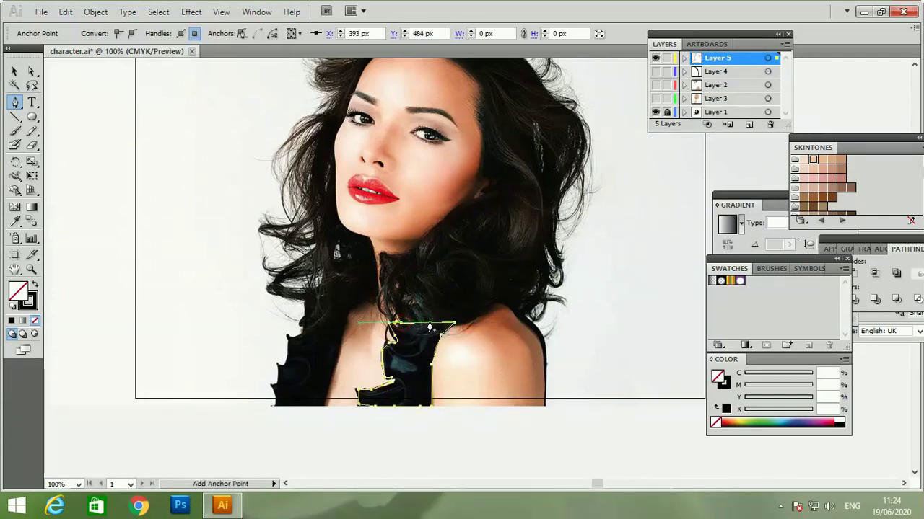
Fill the dress shape solid black with no outline.
left_click(33, 286)
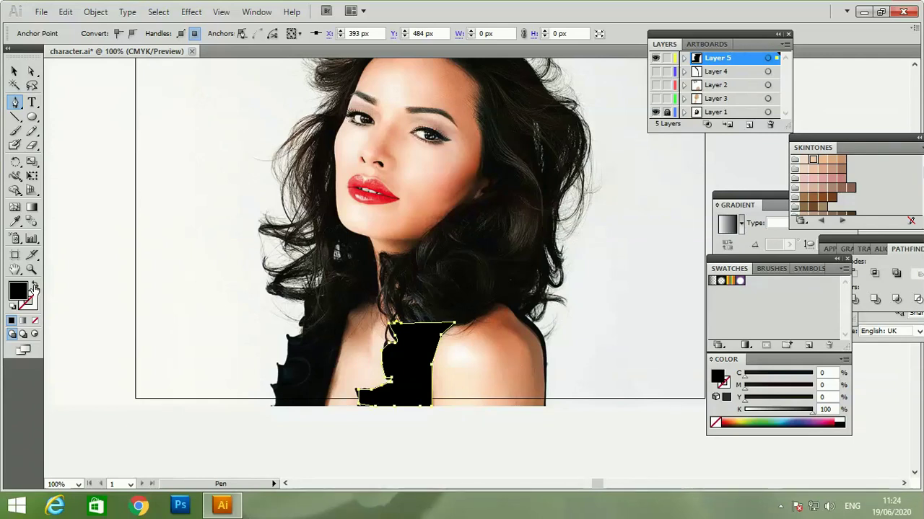
left_click(34, 286)
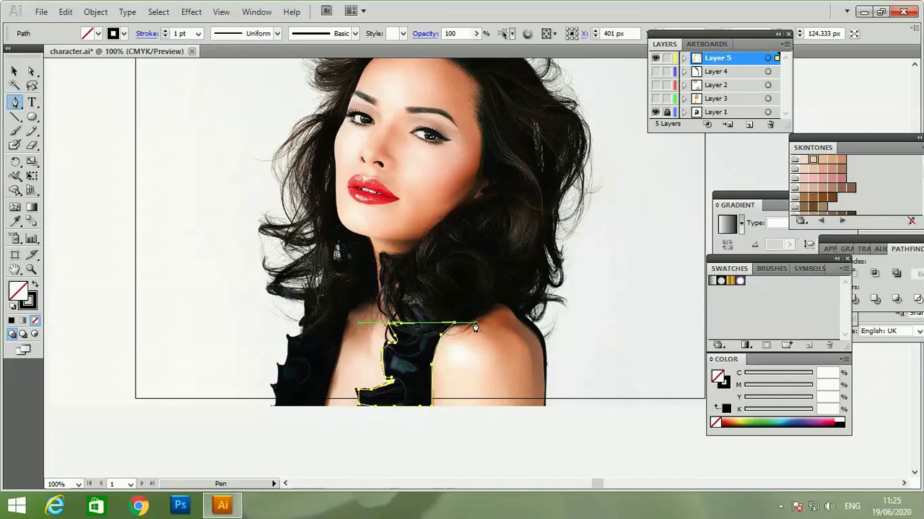
left_click(35, 286)
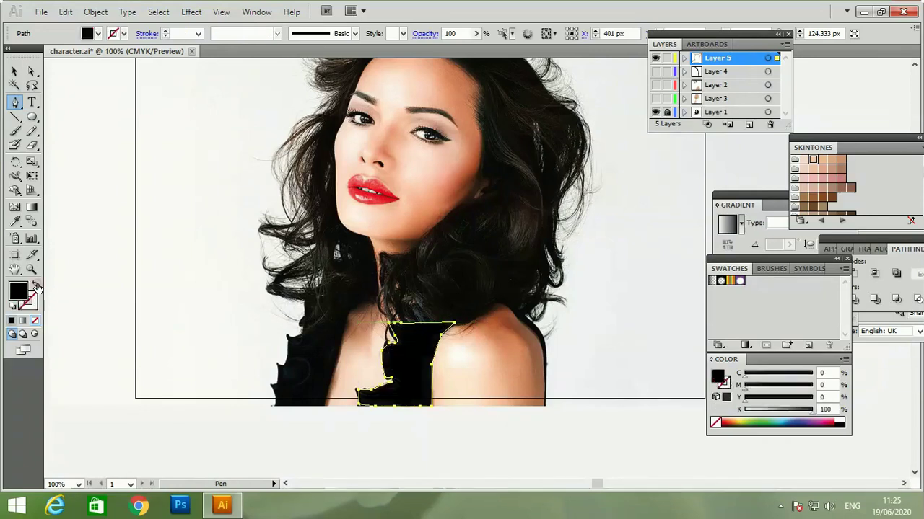
Draw a small ellipse near the artboard's lower left and set its colour to white.
left_click(32, 116)
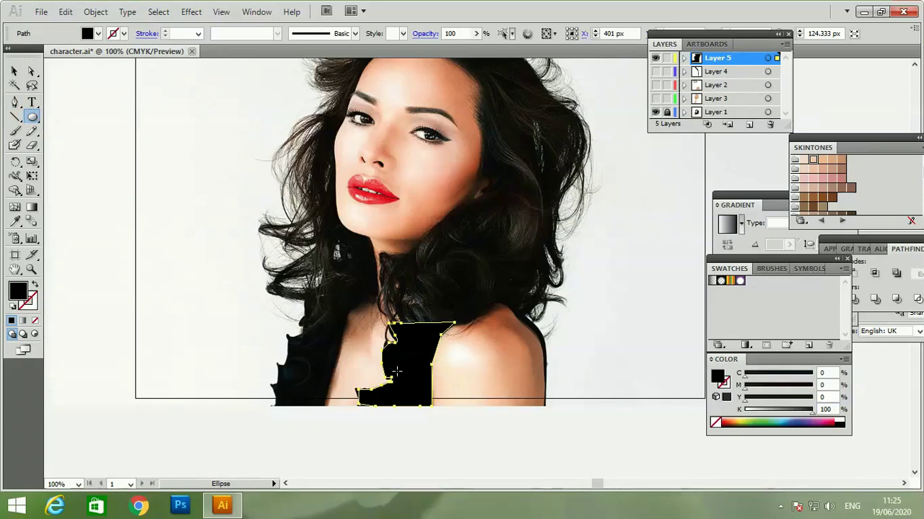
left_click_drag(161, 384, 209, 405)
left_click(35, 286)
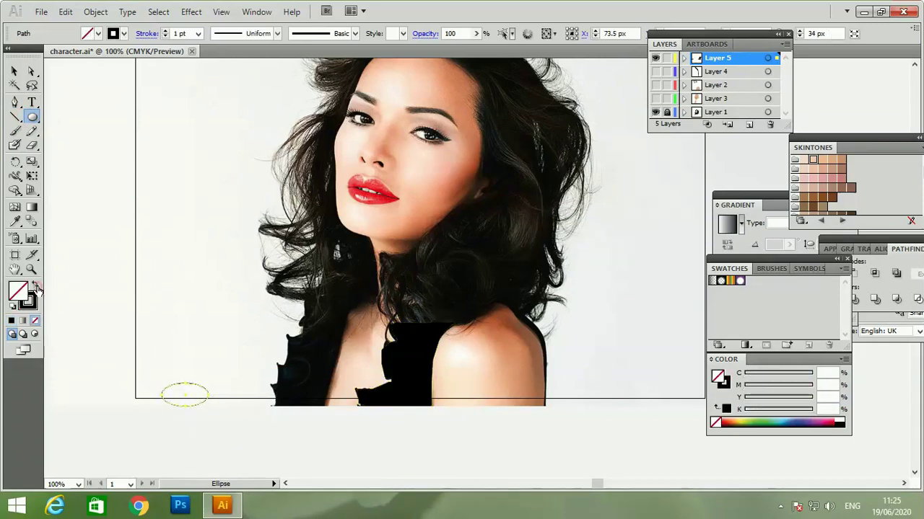
double_click(26, 299)
left_click_drag(334, 251, 277, 151)
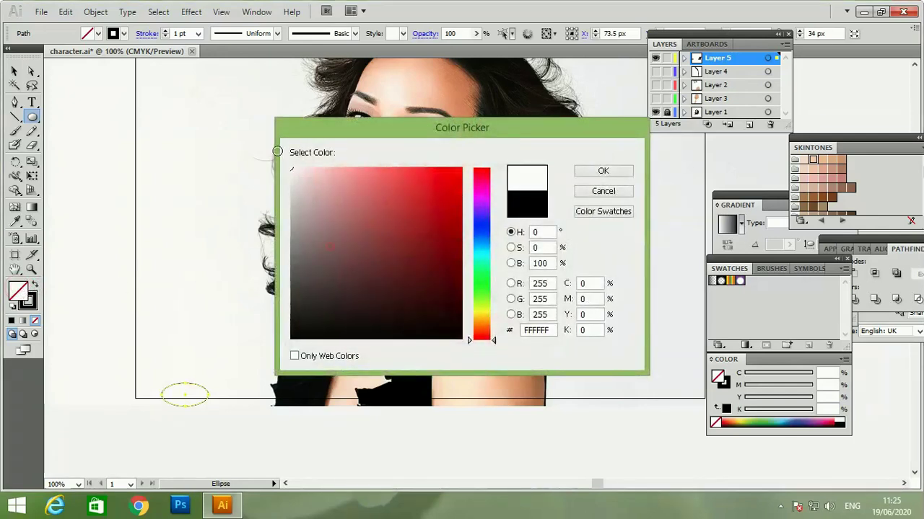
left_click(593, 170)
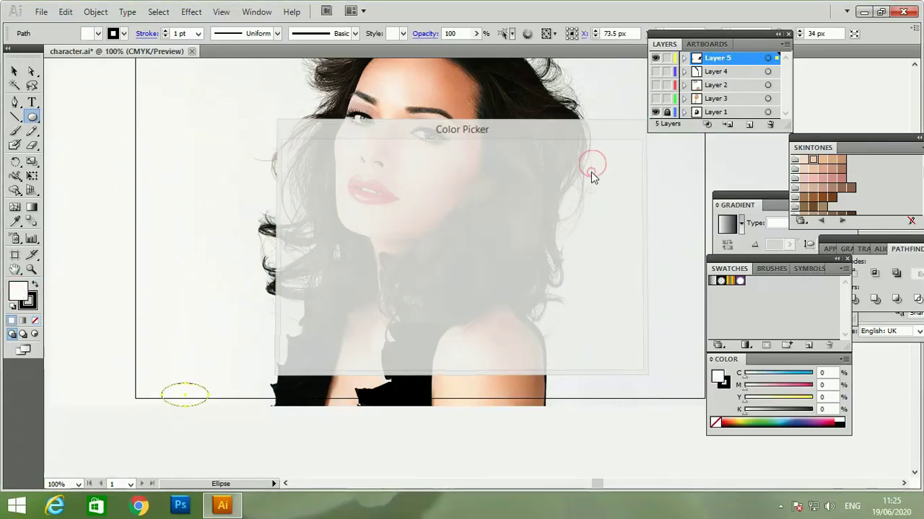
Adjust the ellipse's opacity and fill, then move it onto the black dress.
left_click_drag(476, 33, 429, 55)
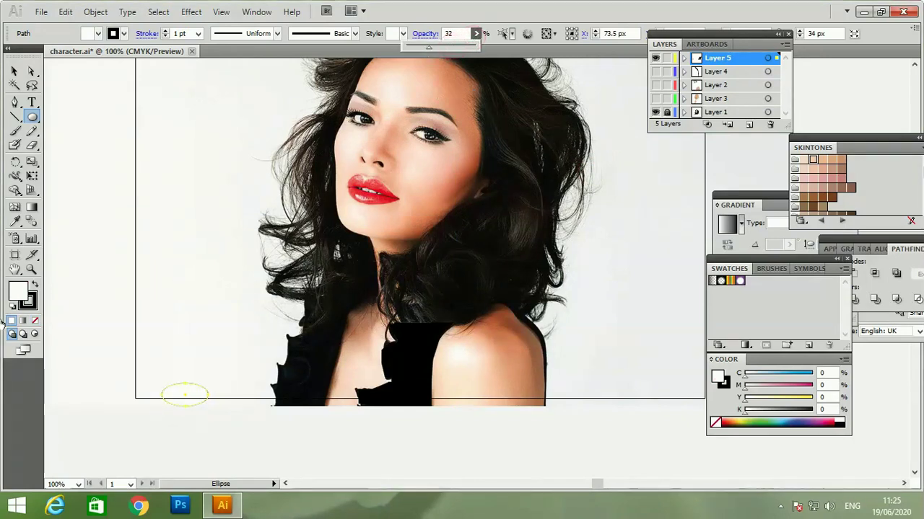
left_click(34, 286)
left_click(35, 320)
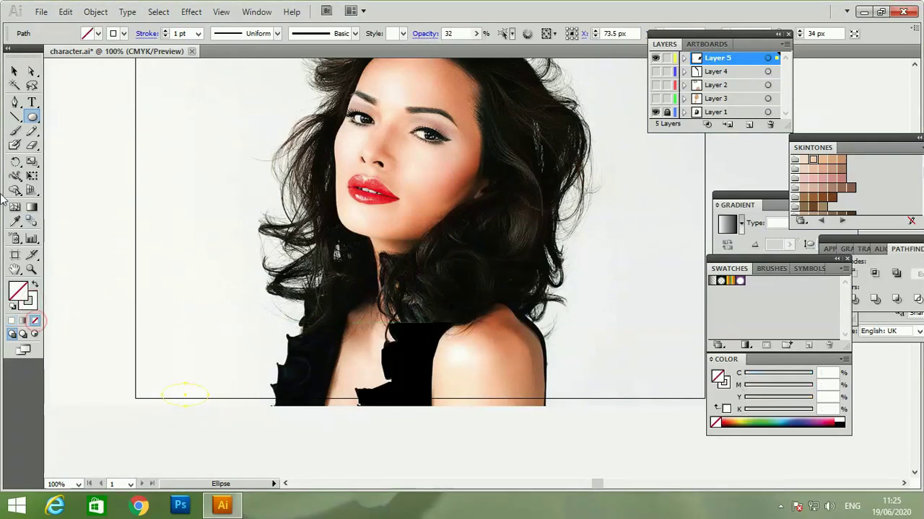
left_click(15, 72)
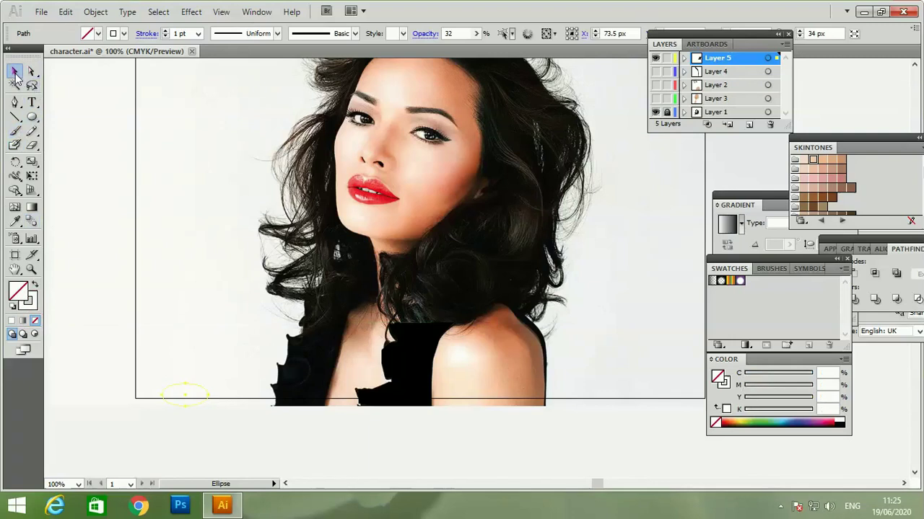
left_click(193, 404)
left_click_drag(122, 350, 239, 457)
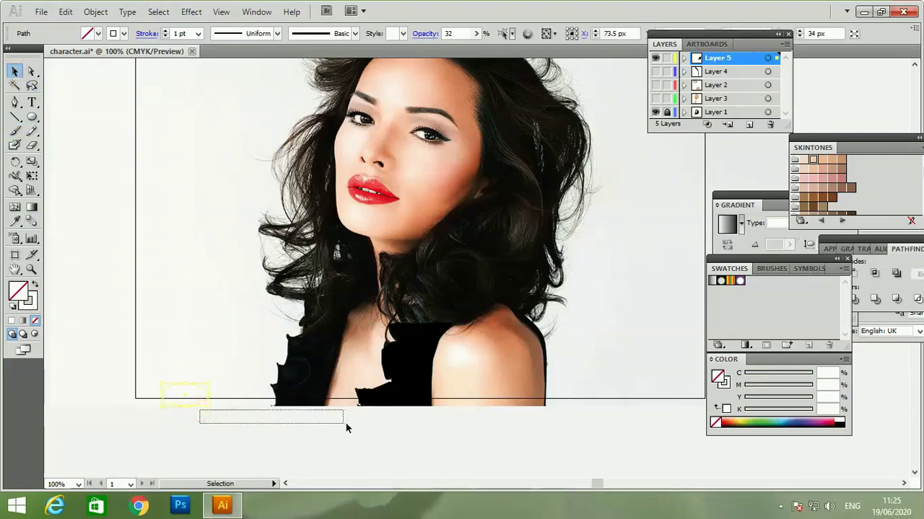
left_click_drag(199, 407, 345, 424)
left_click_drag(189, 445, 189, 445)
mouse_move(174, 408)
left_mouse_down()
mouse_move(424, 401)
mouse_move(417, 396)
left_mouse_up()
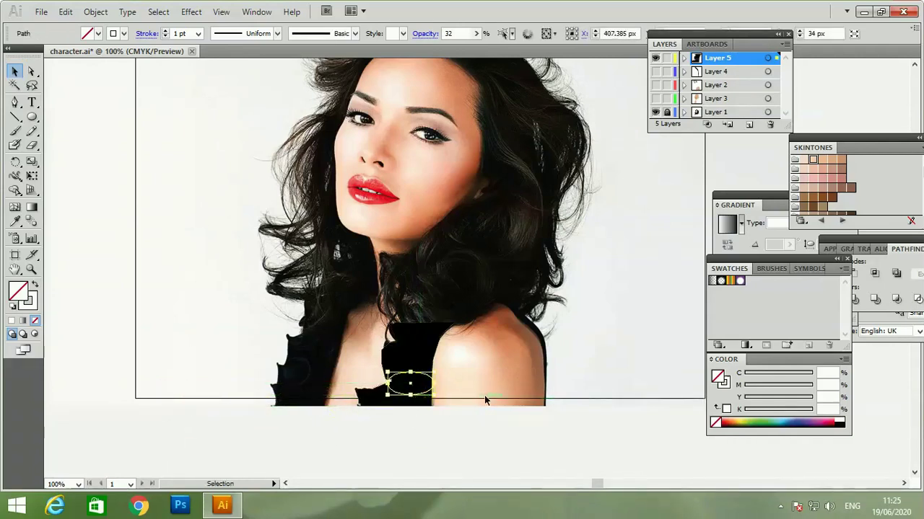
Make the ellipse a white, outline-free fill at 25% opacity.
left_click(475, 34)
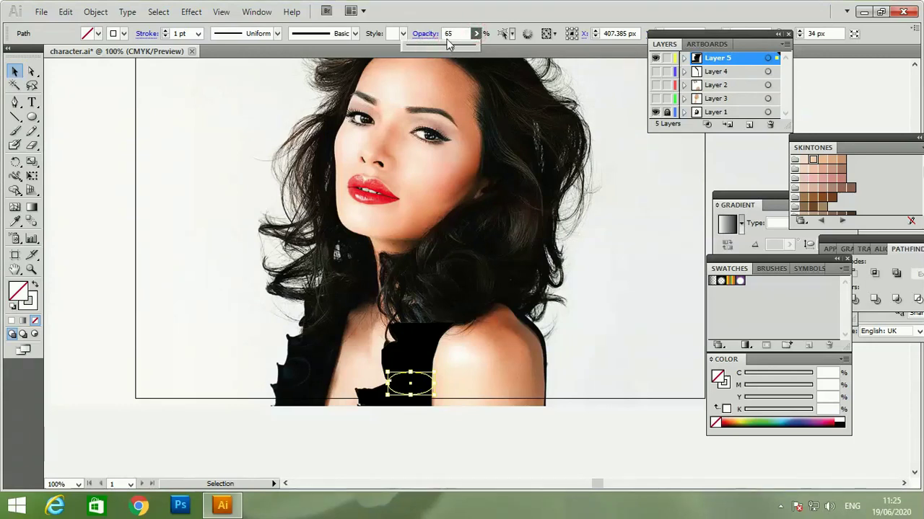
left_click_drag(454, 48, 464, 49)
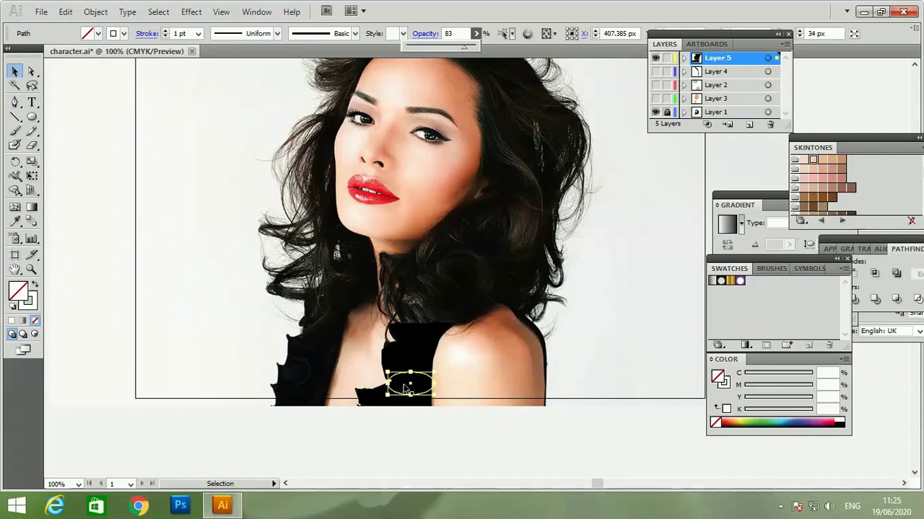
left_click(32, 290)
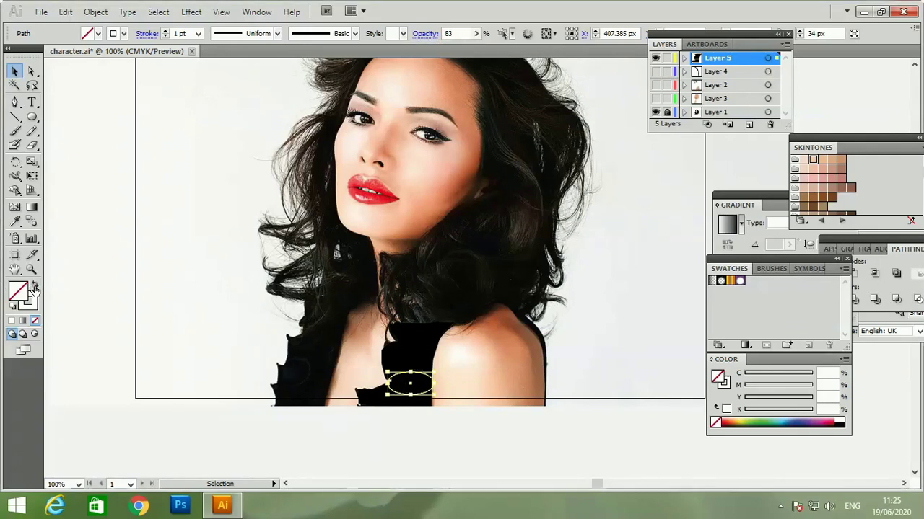
left_click(35, 286)
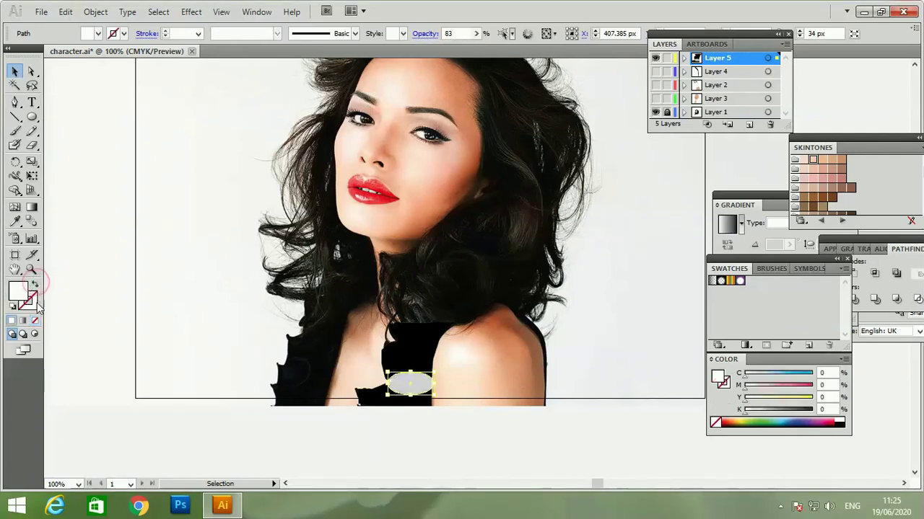
left_click(475, 34)
left_click_drag(463, 47, 425, 48)
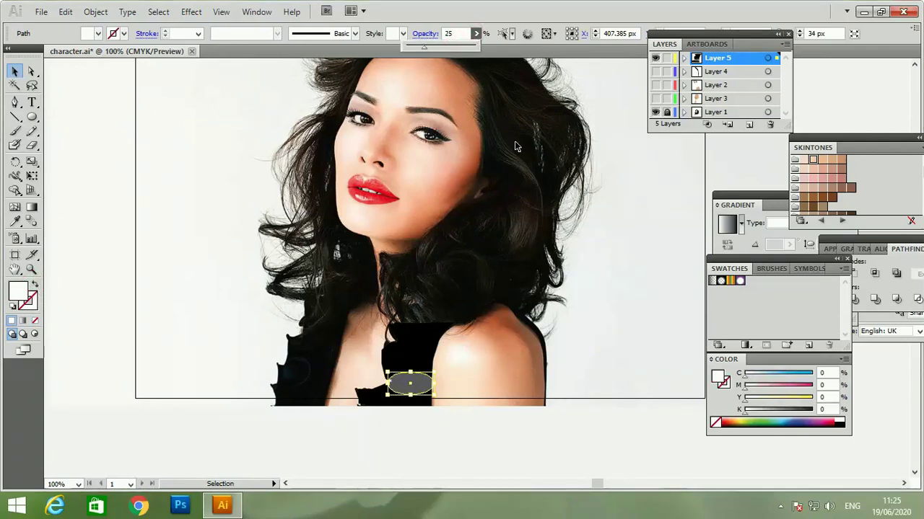
left_click(632, 306)
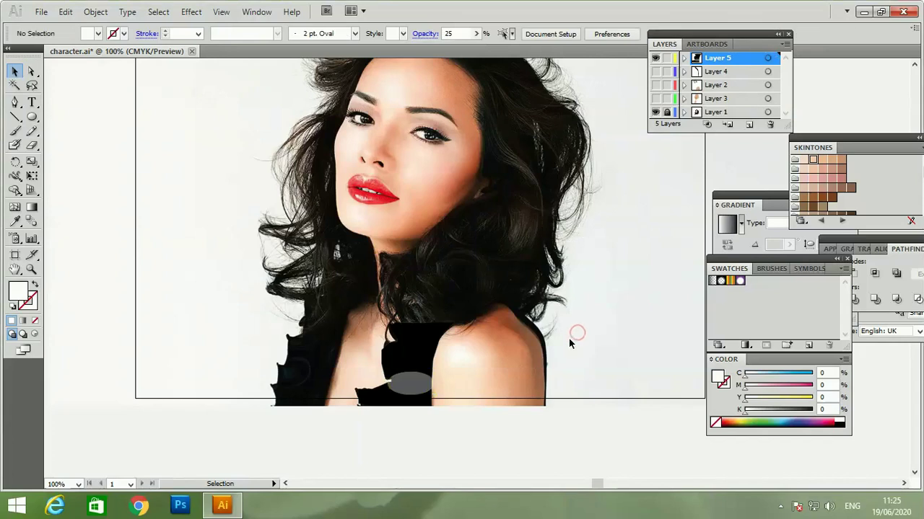
Select the ellipse on the dress and delete it.
left_click(422, 383)
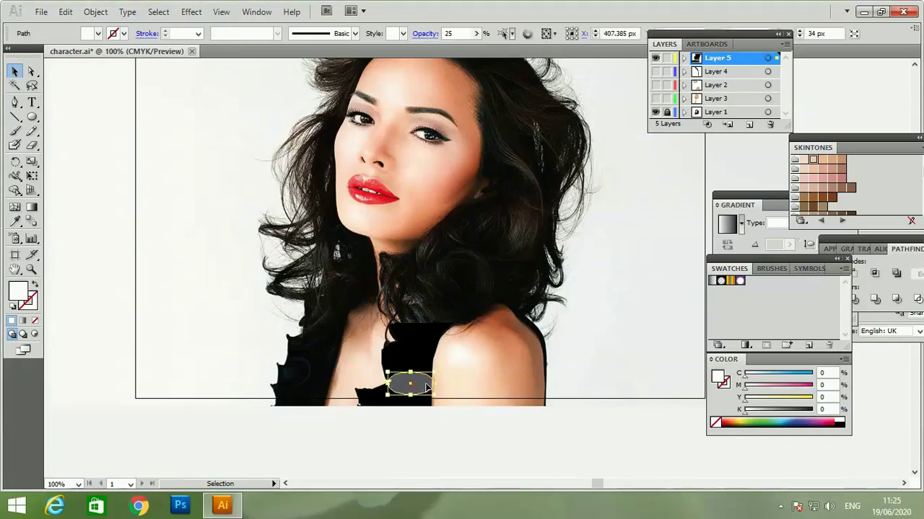
key("Delete")
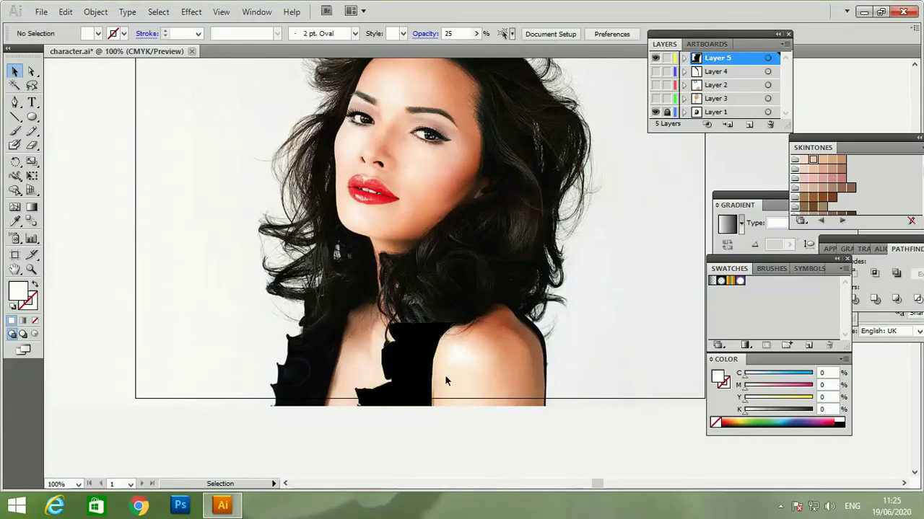
left_click(644, 378)
left_click(632, 349)
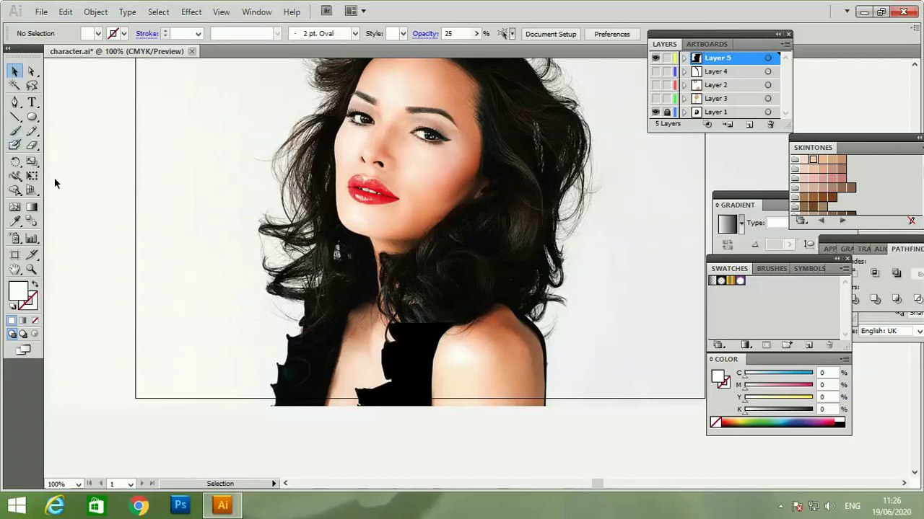
Paint a short white curved Paintbrush stroke on the dress below the neck.
left_click(15, 130)
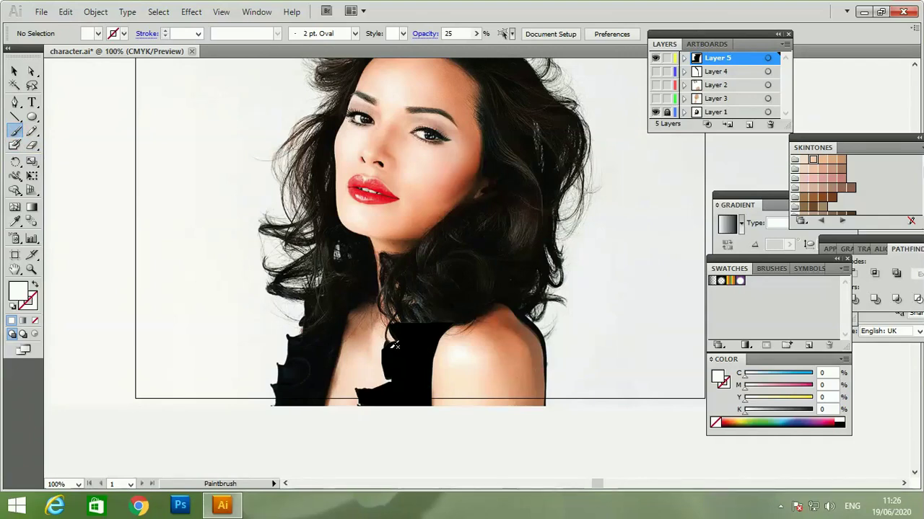
left_click_drag(390, 348, 403, 370)
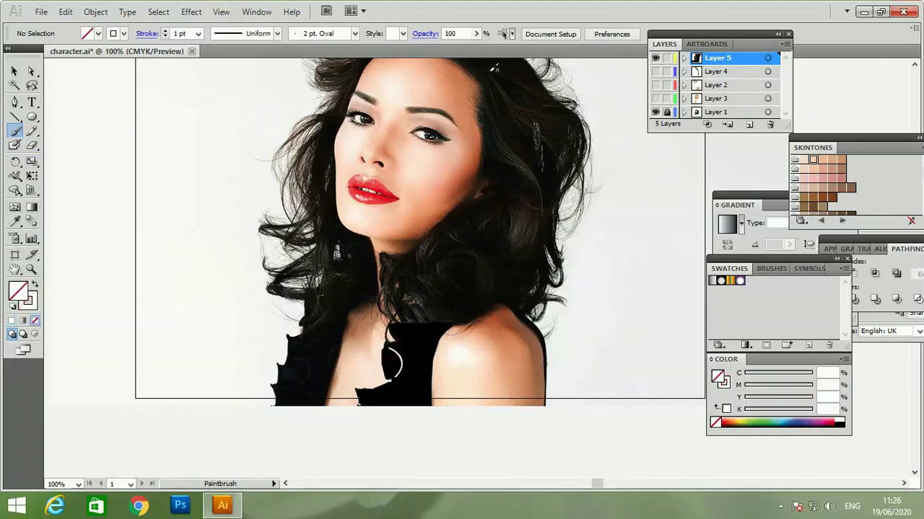
left_click(14, 70)
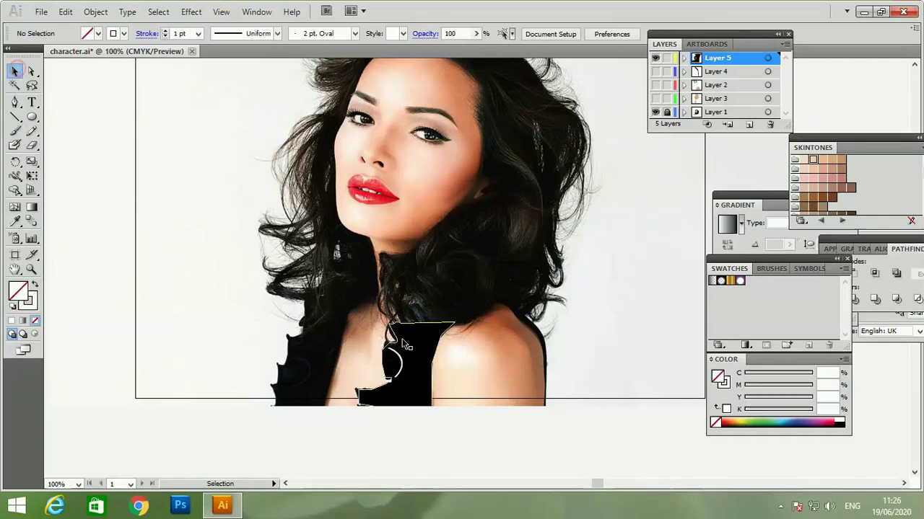
left_click(398, 357)
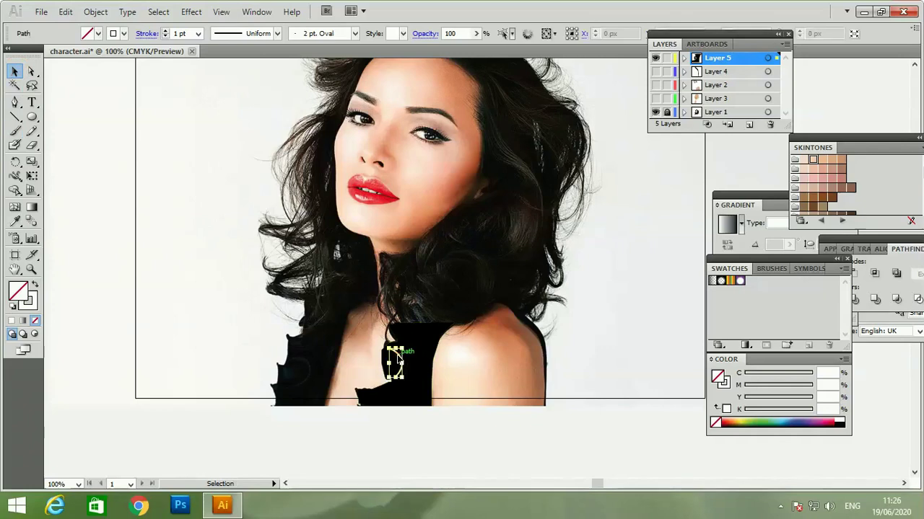
Set the curved highlight stroke's opacity to 11%.
left_click(477, 33)
left_click_drag(476, 47, 420, 48)
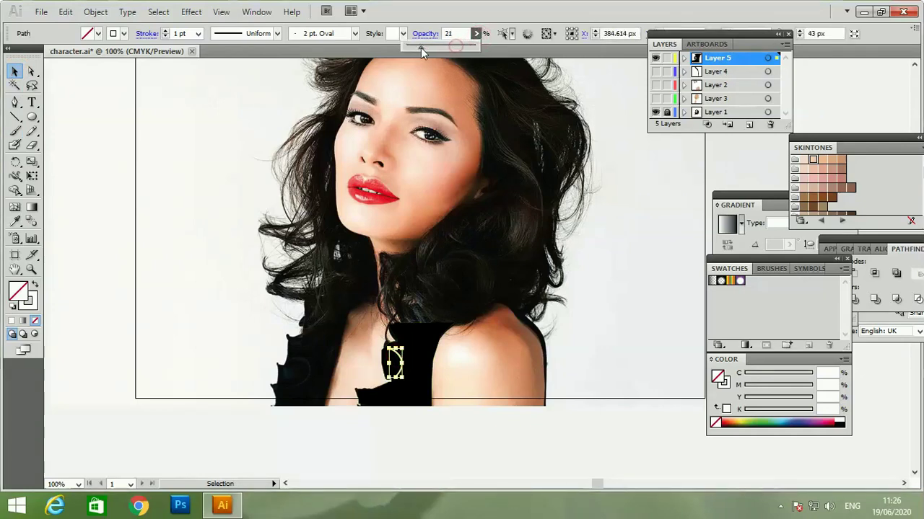
left_click(189, 199)
left_click(198, 212)
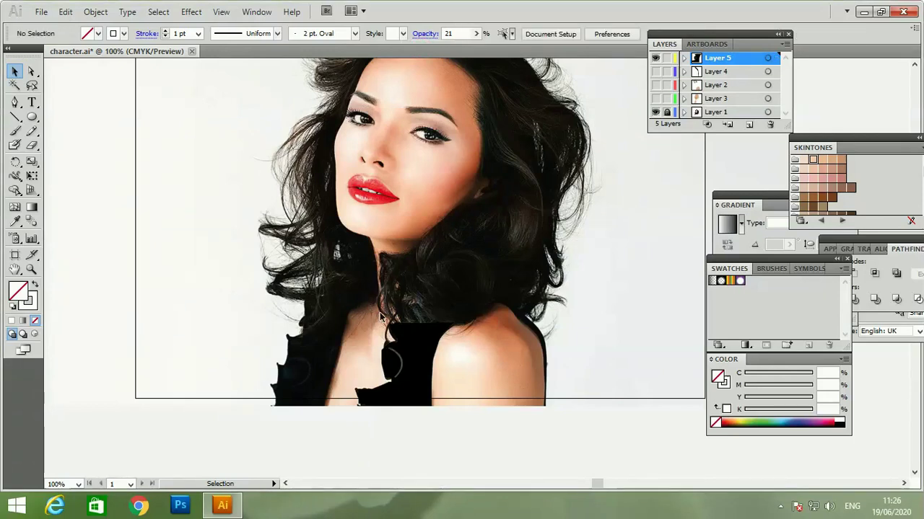
left_click(401, 363)
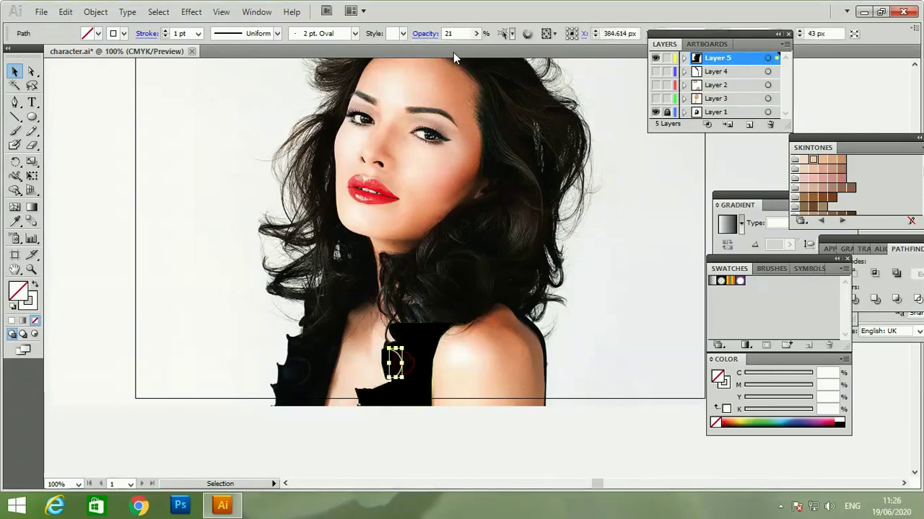
left_click(477, 34)
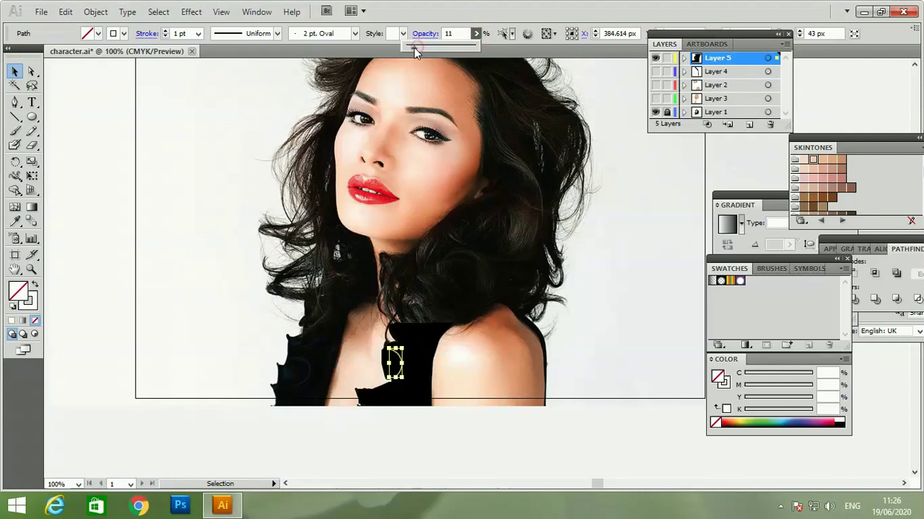
left_click(165, 153)
left_click(162, 176)
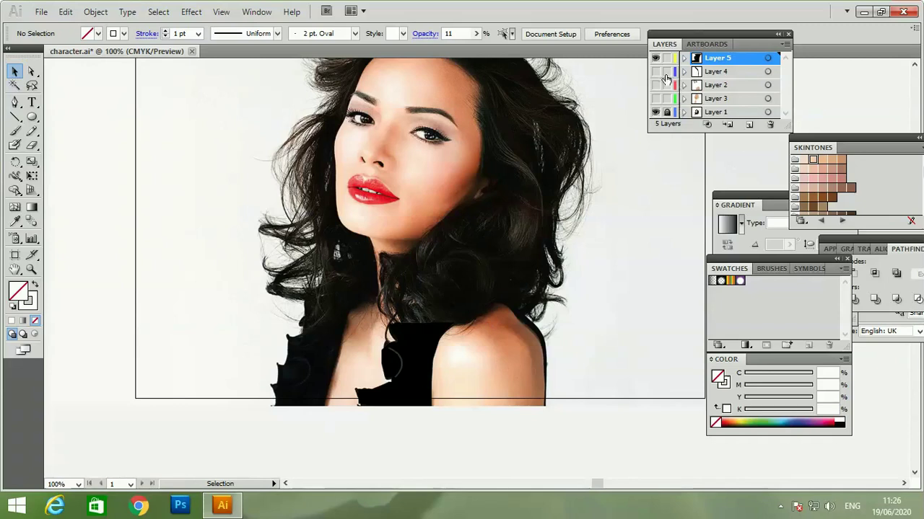
Toggle the traced artwork layers' visibility to compare them against the photo.
left_click_drag(655, 58, 654, 100)
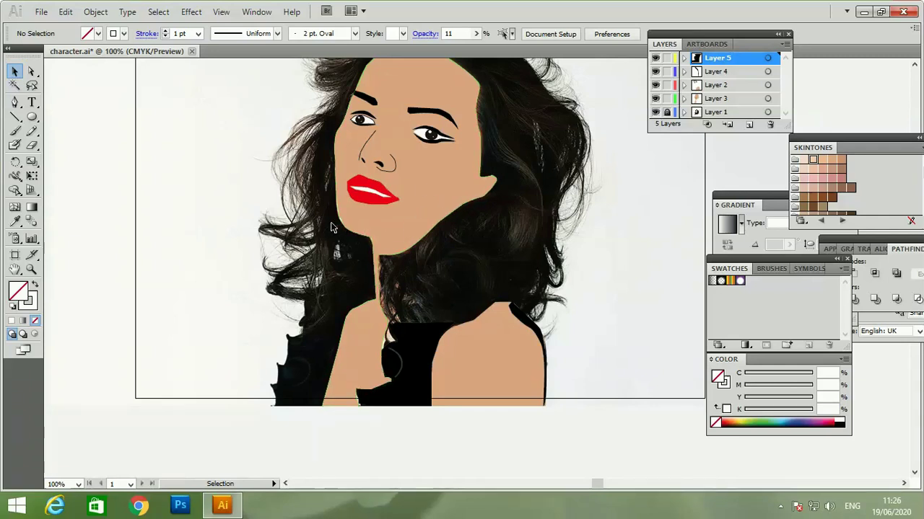
left_click(655, 58)
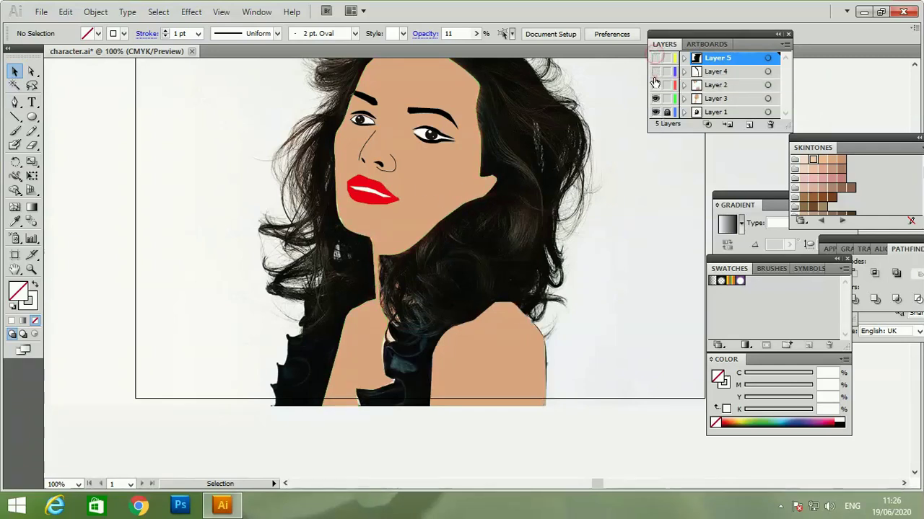
left_click(655, 71)
left_click(655, 86)
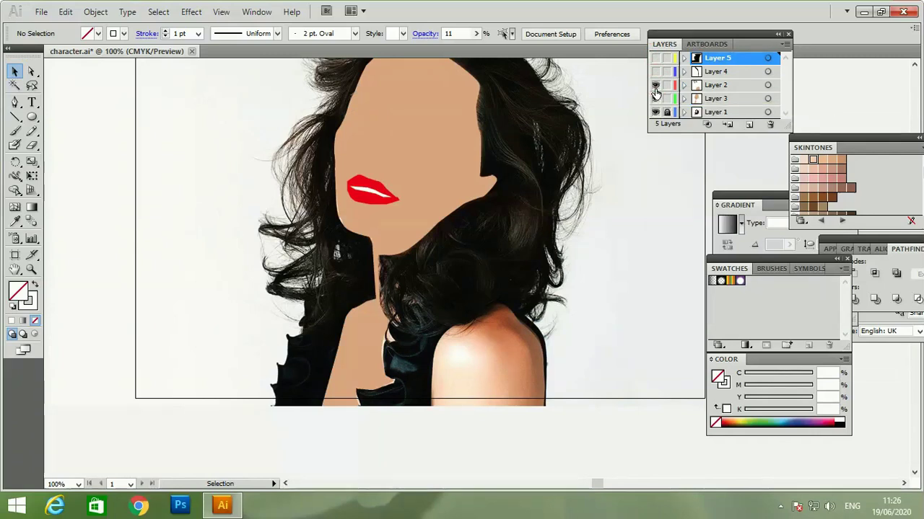
left_click(655, 85)
left_click(655, 98)
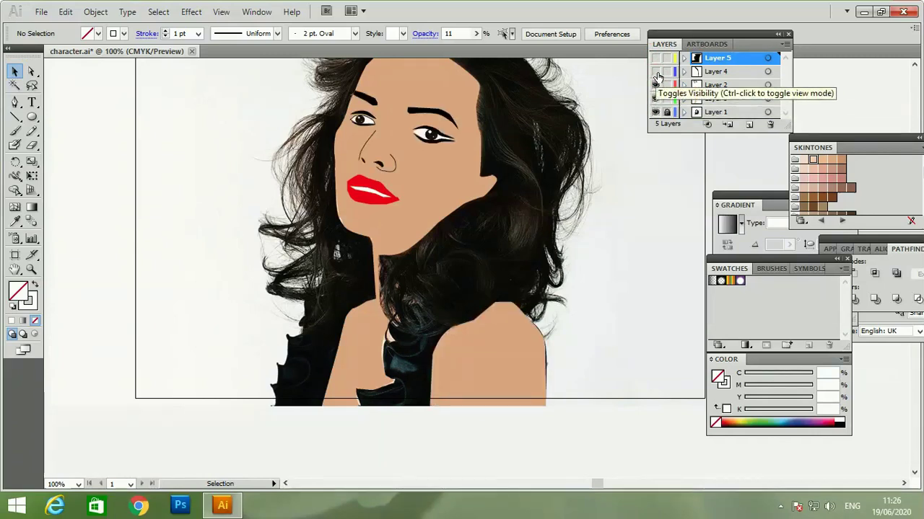
left_click(655, 71)
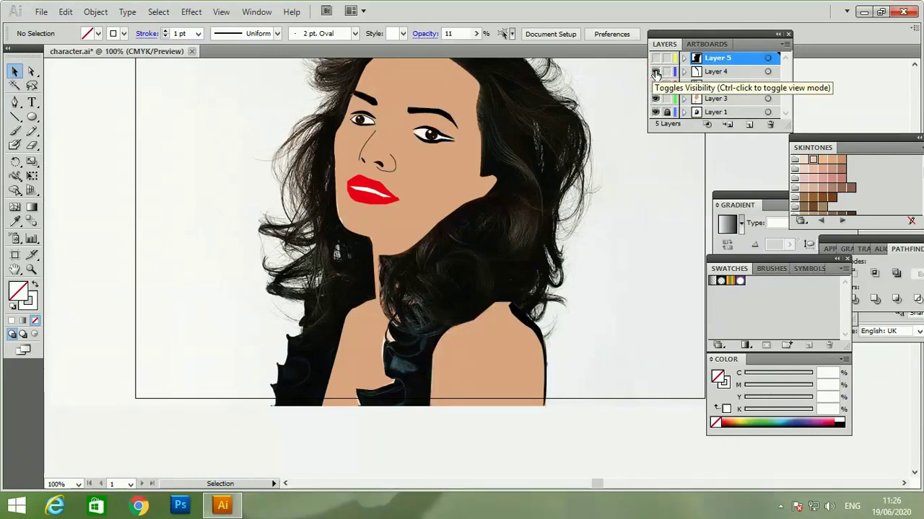
left_click(655, 58)
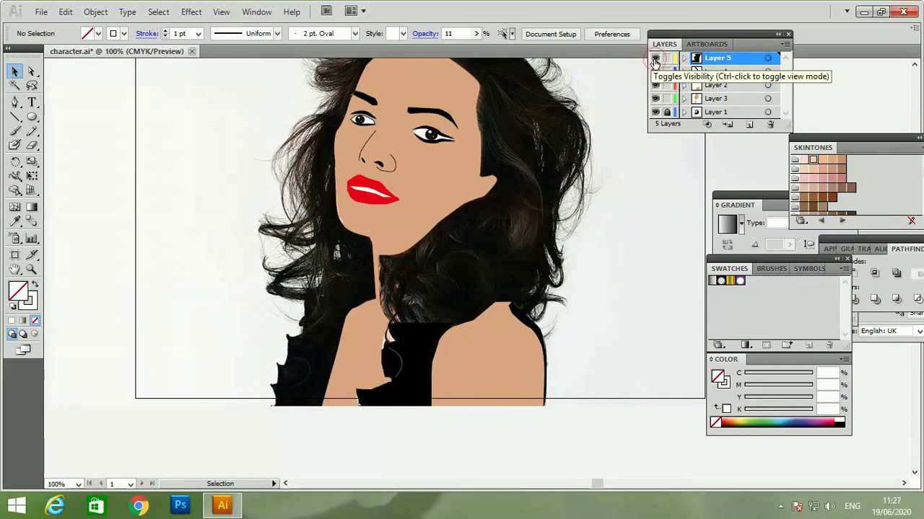
Select the face skin shape and hide the face and eyes layers to reveal the photo.
left_click(433, 180)
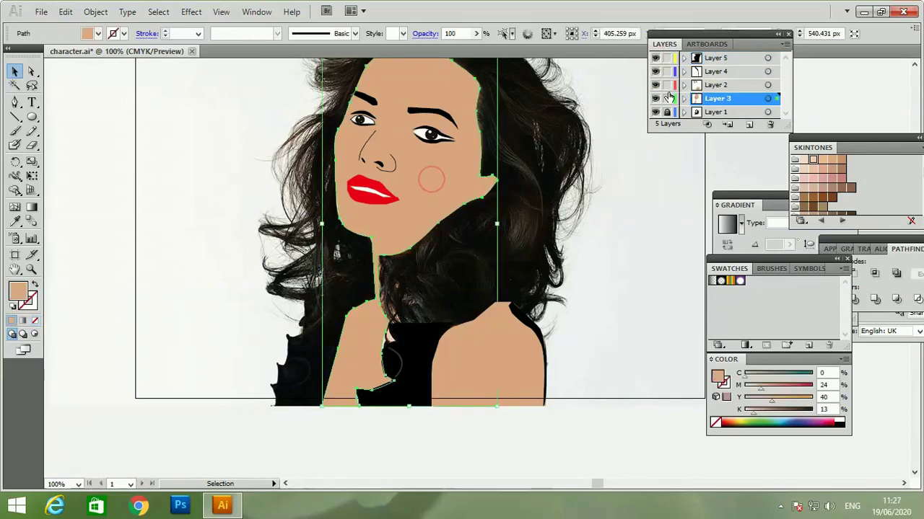
left_click(655, 98)
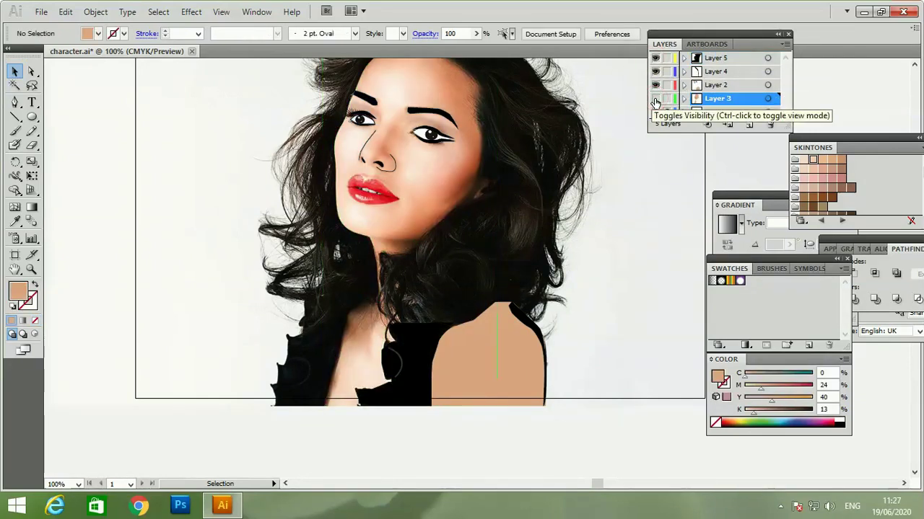
left_click(655, 85)
left_click(655, 85)
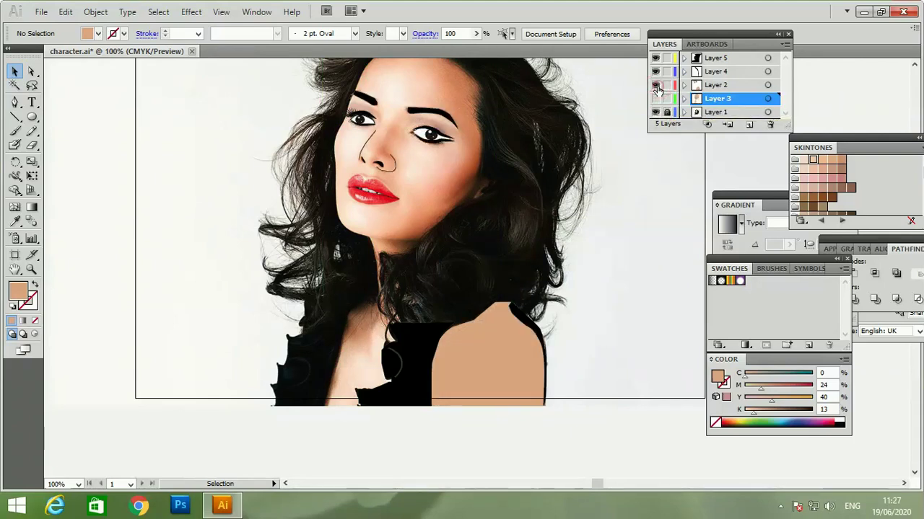
left_click(656, 85)
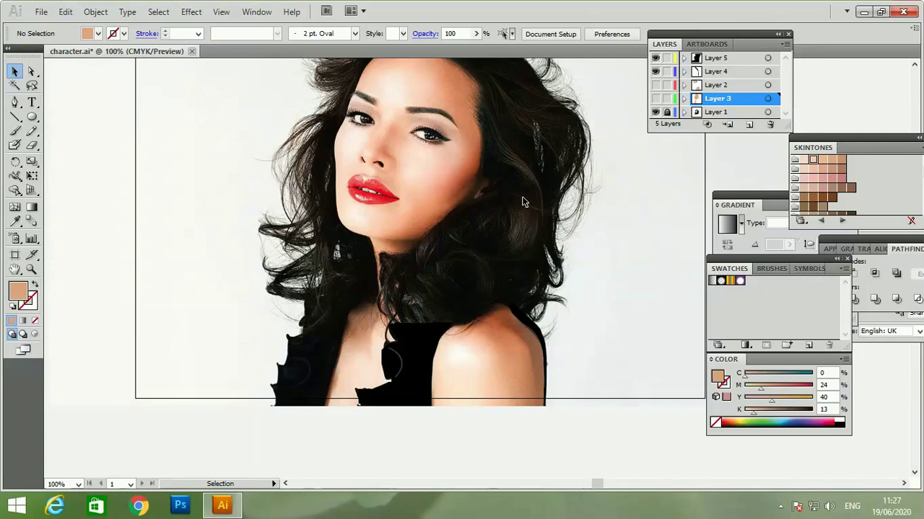
Target Layer 5 and paint a small highlight stroke on the black top with the Paintbrush.
left_click(16, 131)
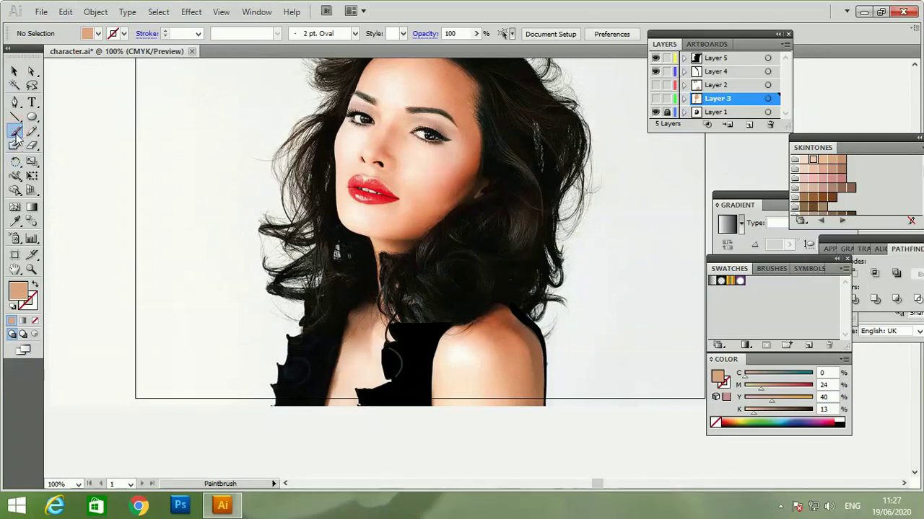
left_click(13, 307)
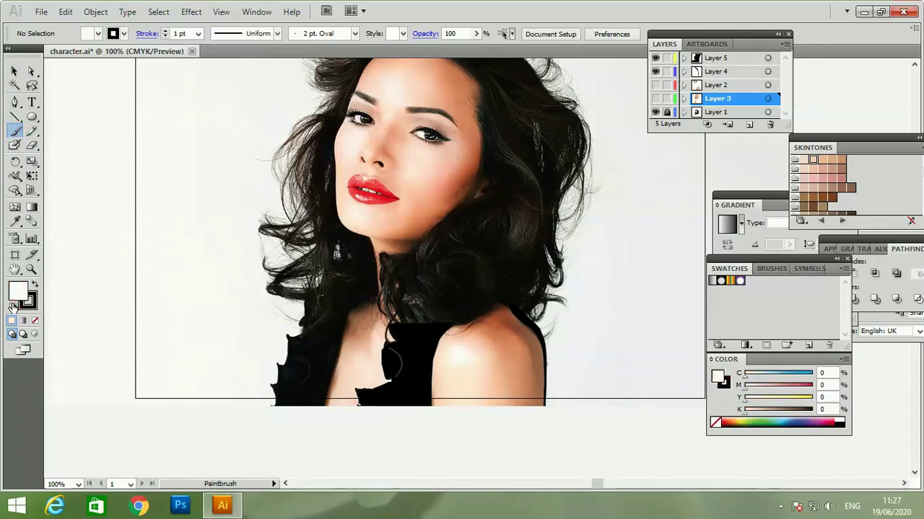
left_click(15, 145)
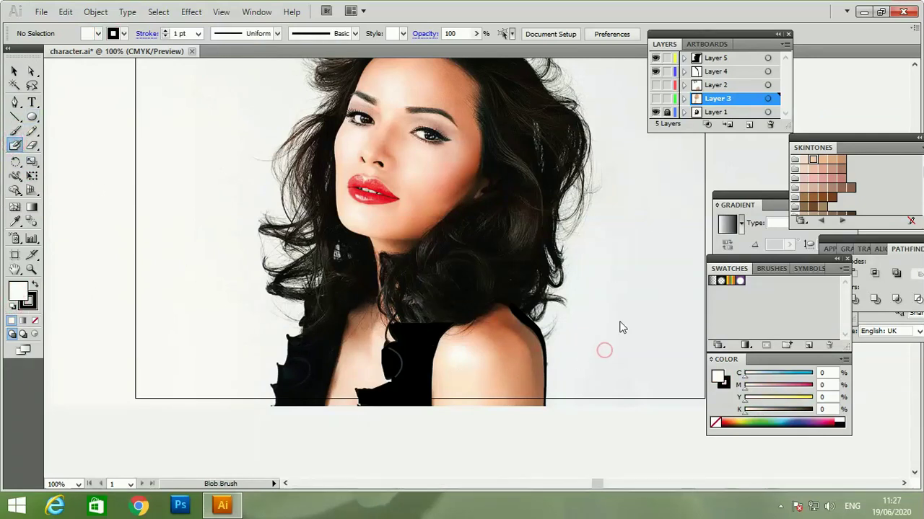
left_click(713, 58)
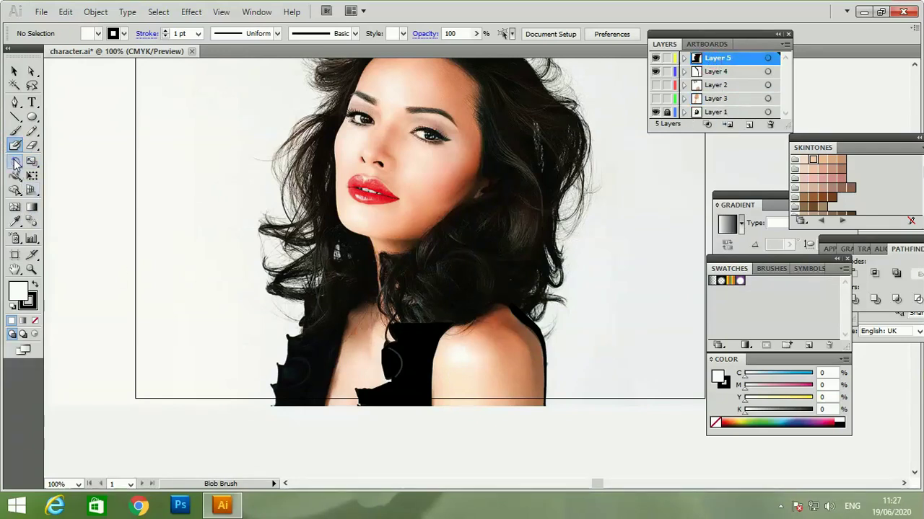
left_click(15, 130)
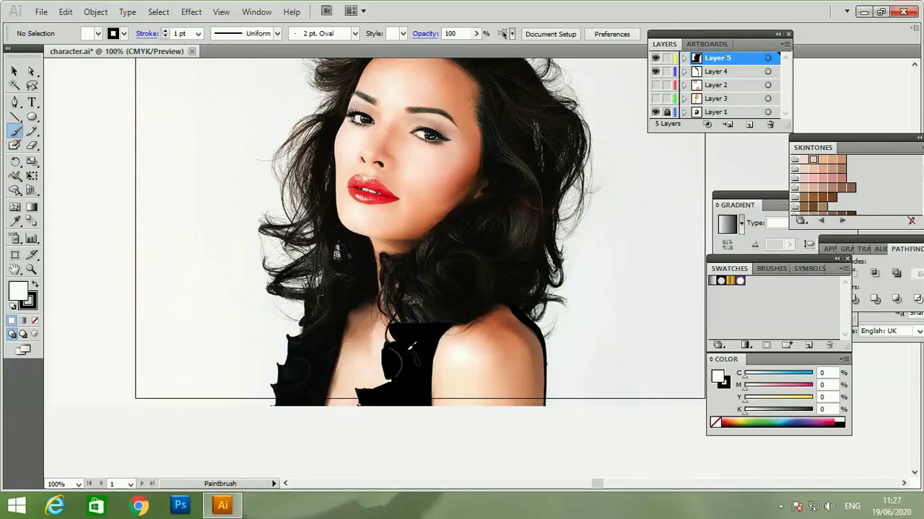
key("slash")
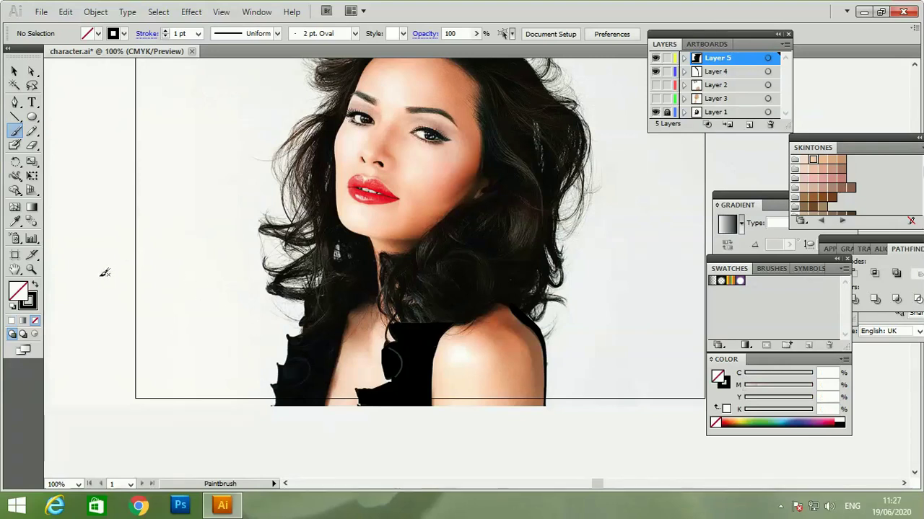
left_click(13, 320)
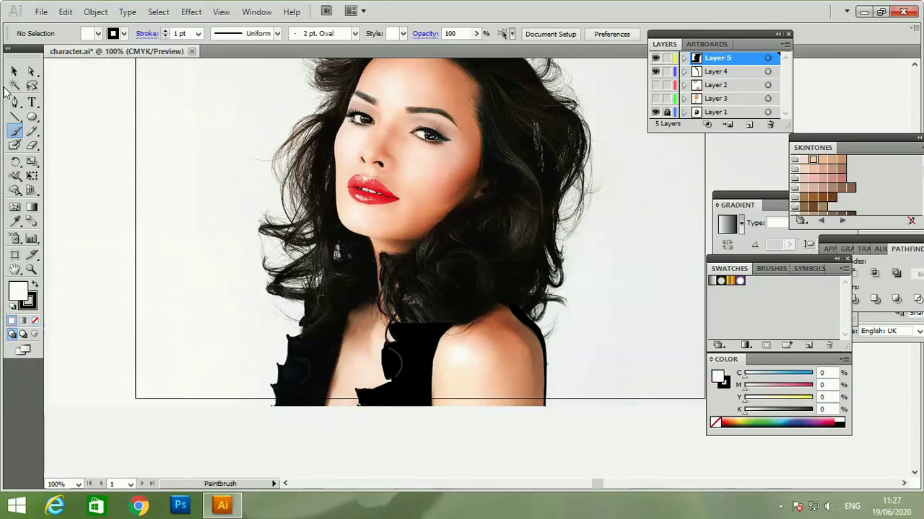
Give the highlight stroke a white fill, no outline and 27% opacity.
left_click(15, 71)
left_click(412, 357)
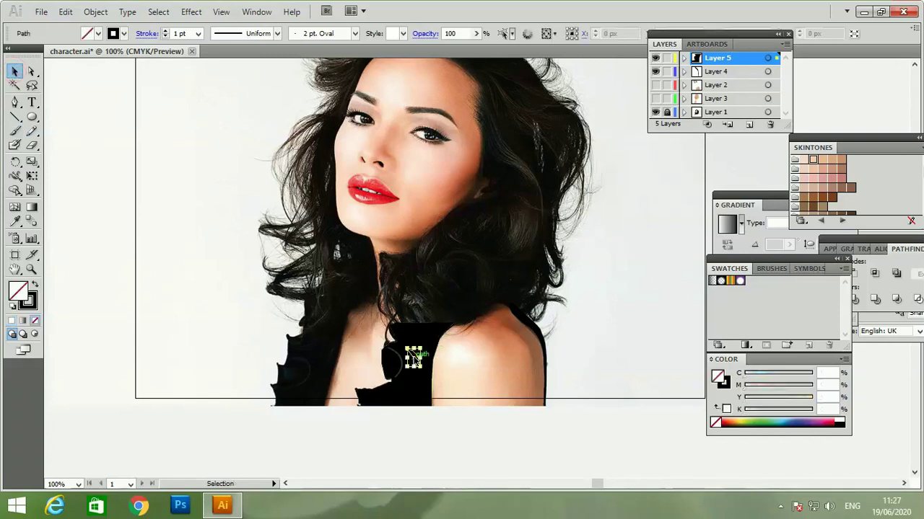
left_click(12, 306)
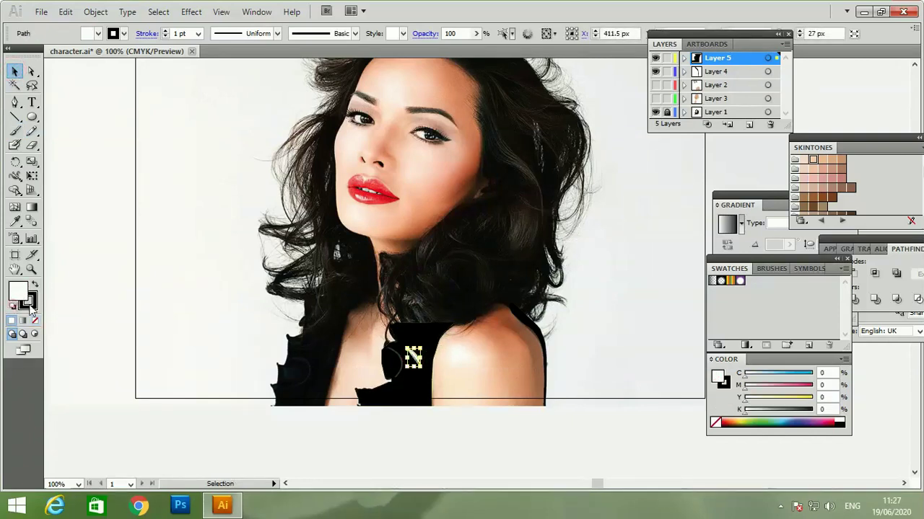
left_click(28, 301)
left_click(35, 320)
left_click(35, 320)
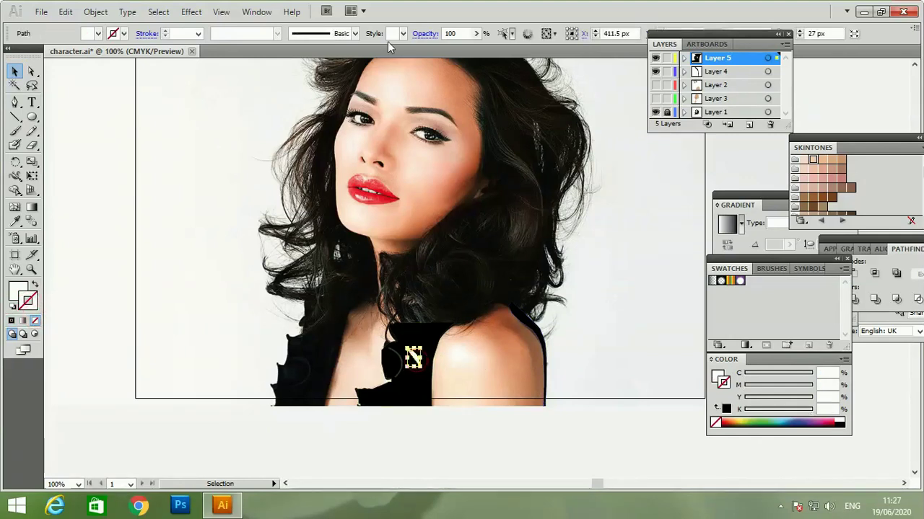
left_click(474, 34)
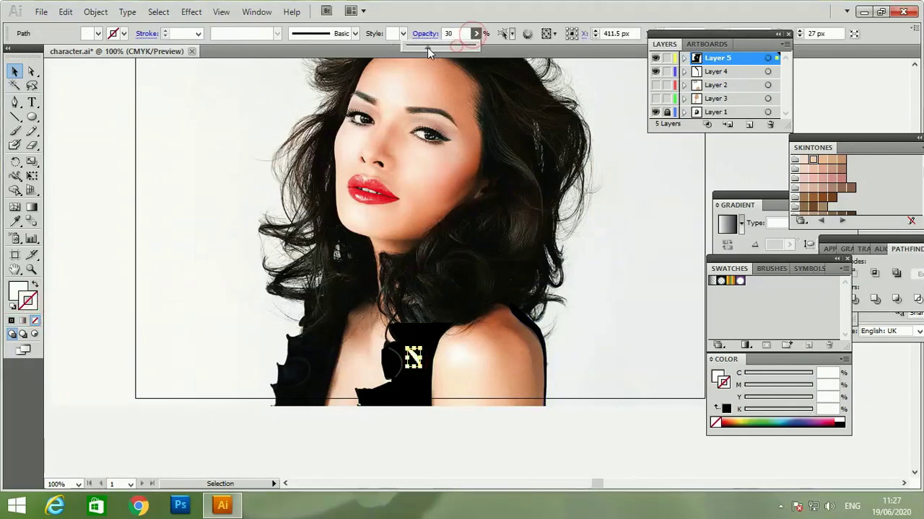
left_click_drag(427, 47, 425, 48)
left_click(647, 224)
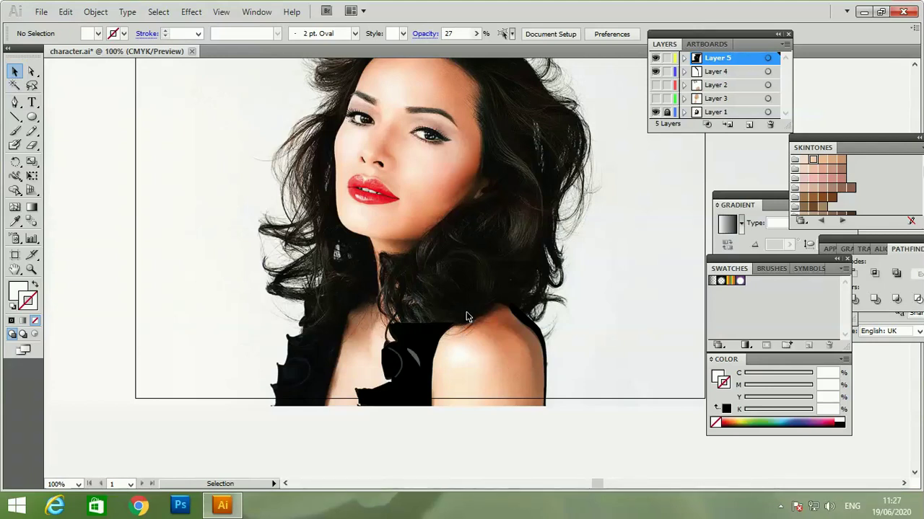
Begin a Pen path from the neck edge down to the top's bottom-left corner, with no fill and black outline.
left_click(15, 103)
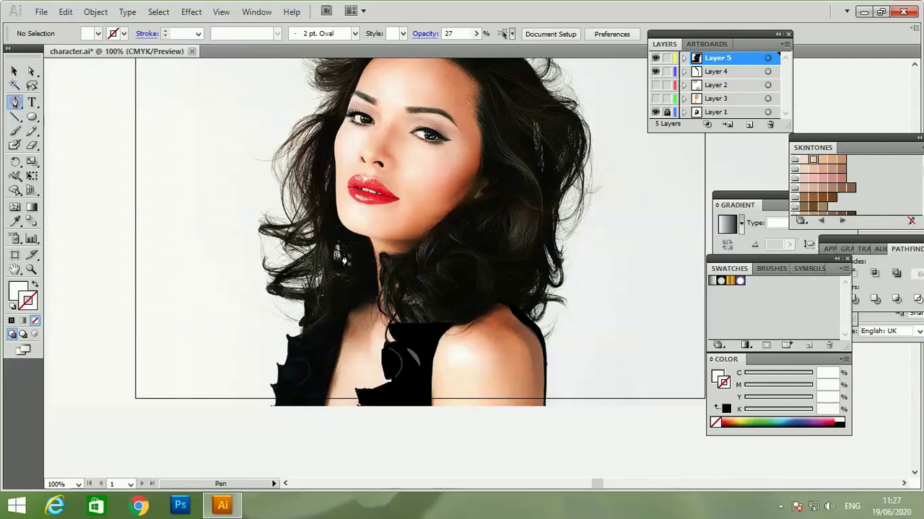
left_click(348, 308)
mouse_move(344, 329)
left_mouse_down()
mouse_move(328, 396)
mouse_move(272, 413)
left_mouse_up()
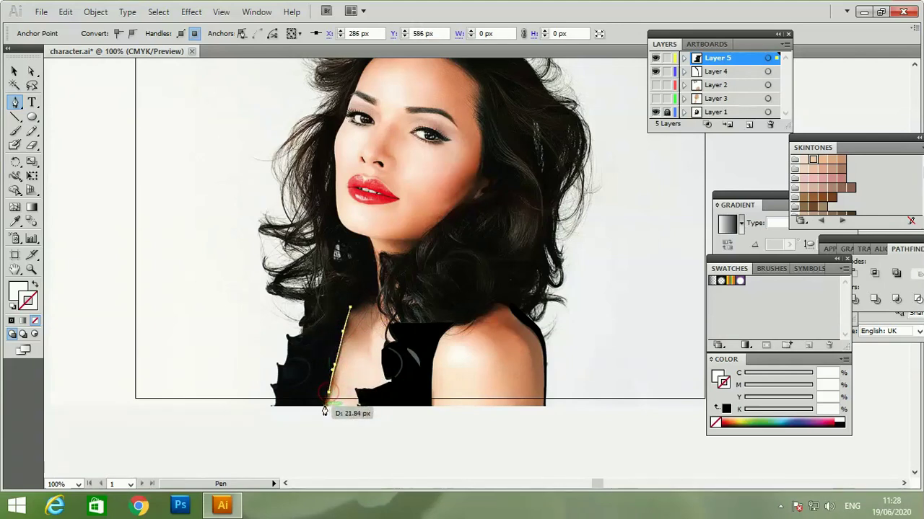
left_click(272, 408)
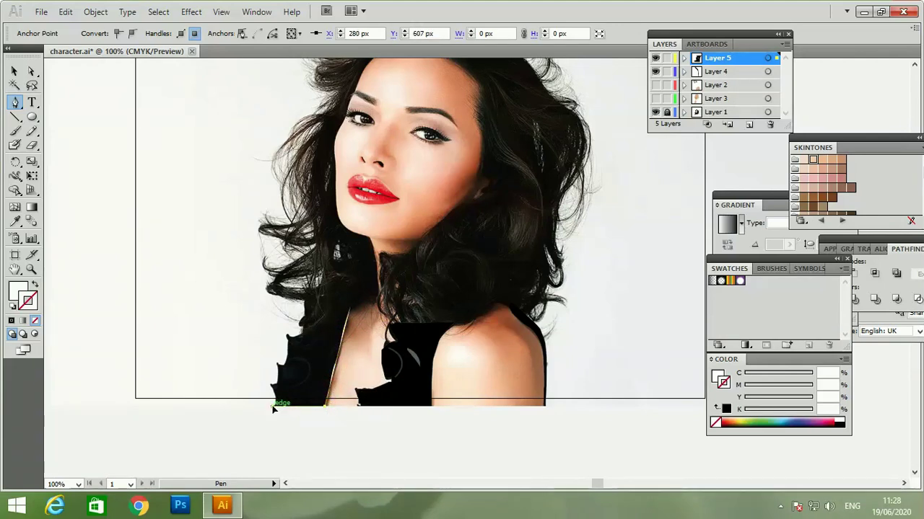
left_click(12, 306)
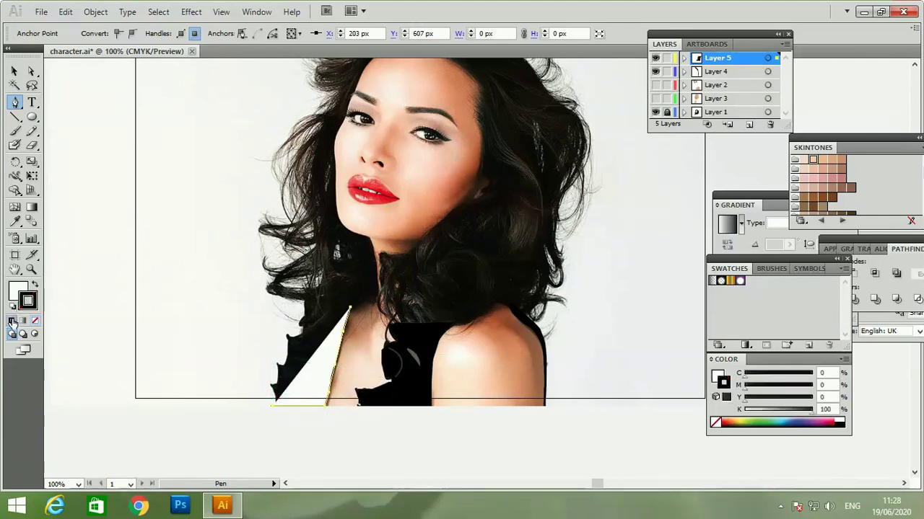
left_click(35, 320)
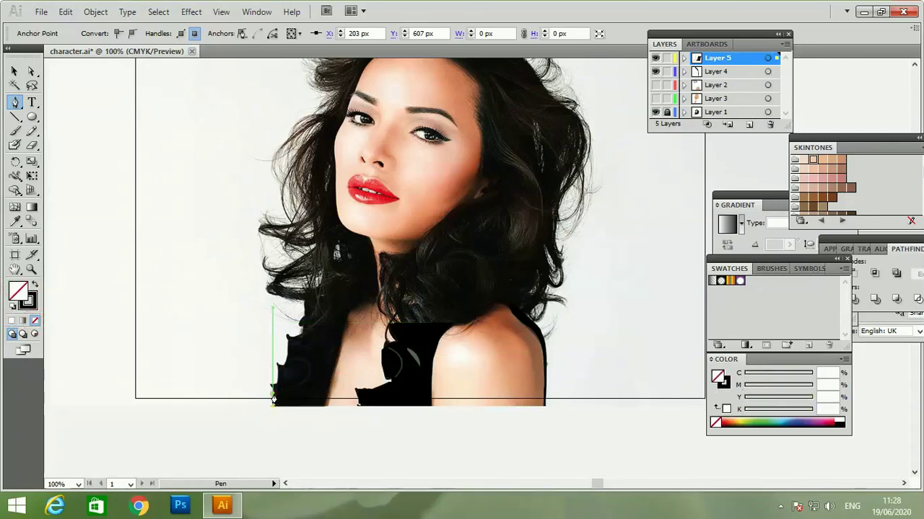
Close the path back up along the shoulder, fill it black, and move it into the empty left area.
left_click(273, 396)
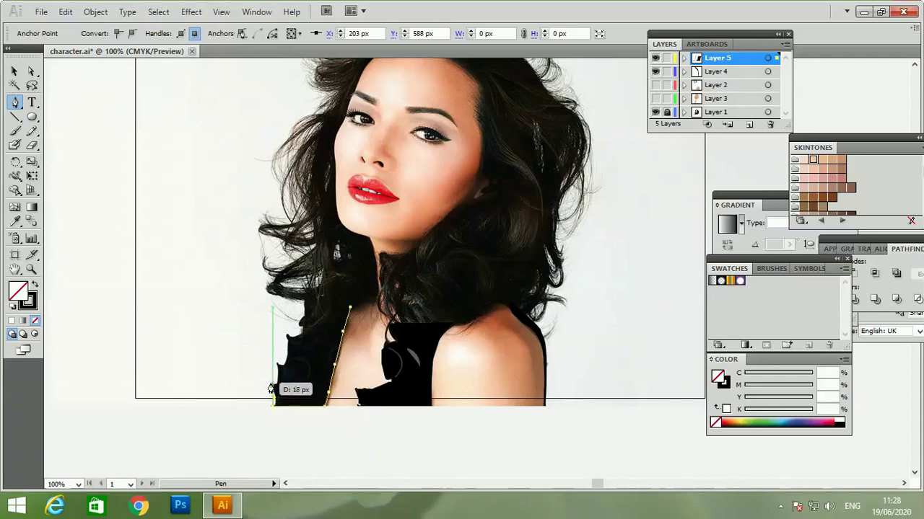
left_click(274, 390)
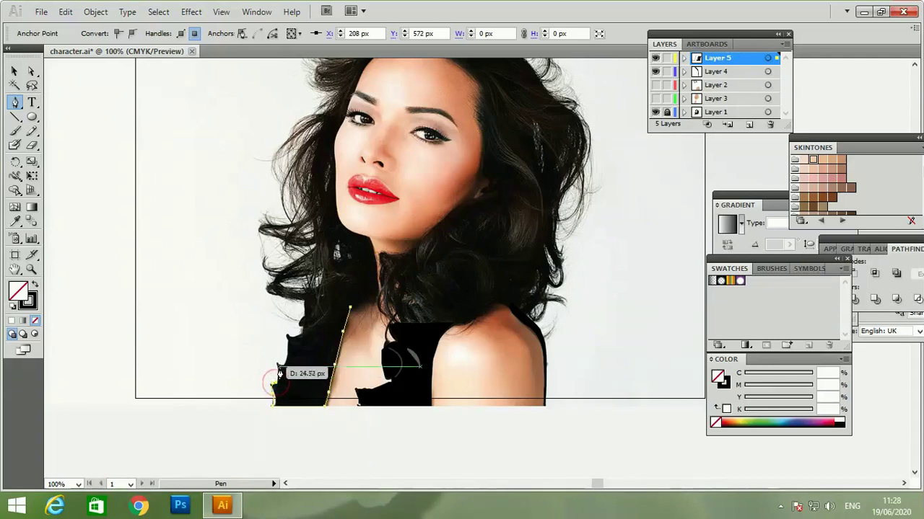
left_click_drag(274, 390, 286, 356)
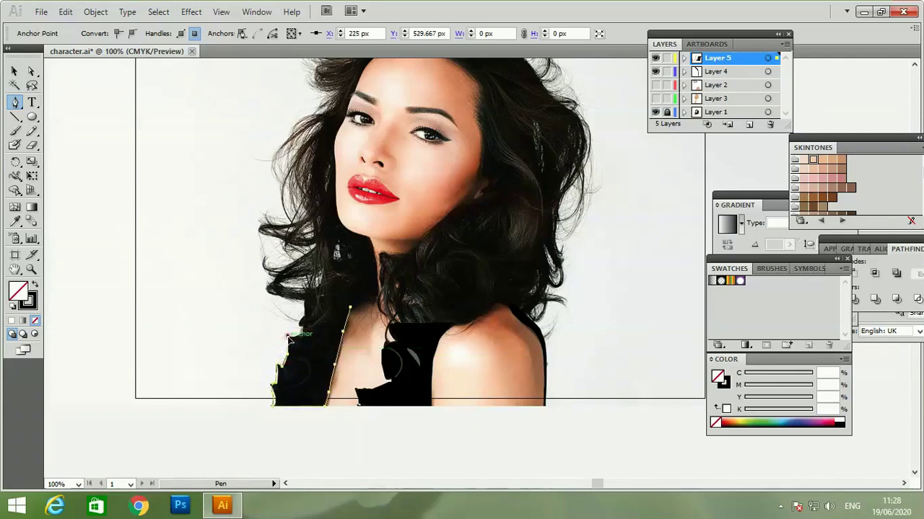
left_click_drag(287, 355, 300, 329)
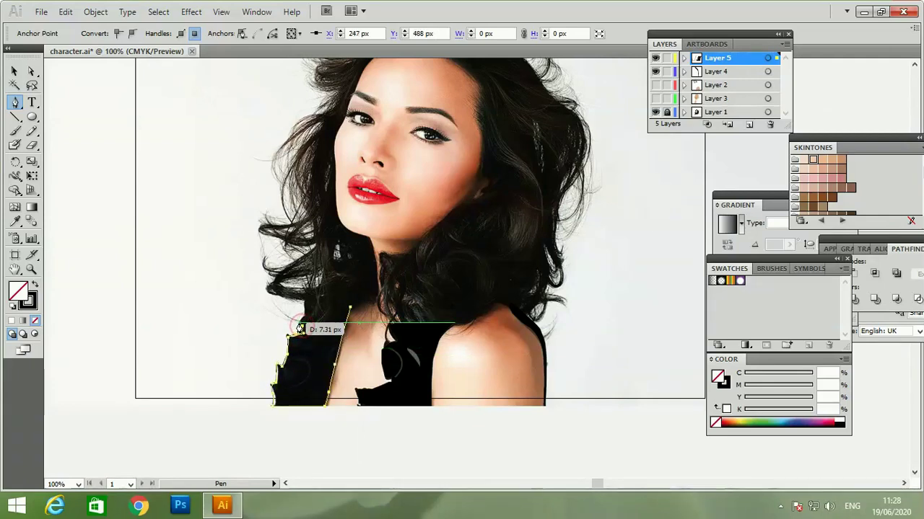
left_click_drag(300, 329, 350, 310)
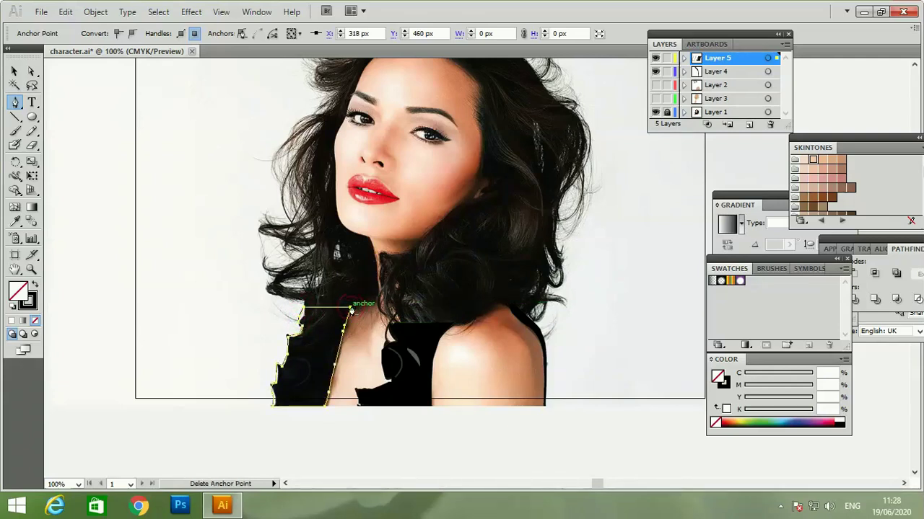
left_click(35, 287)
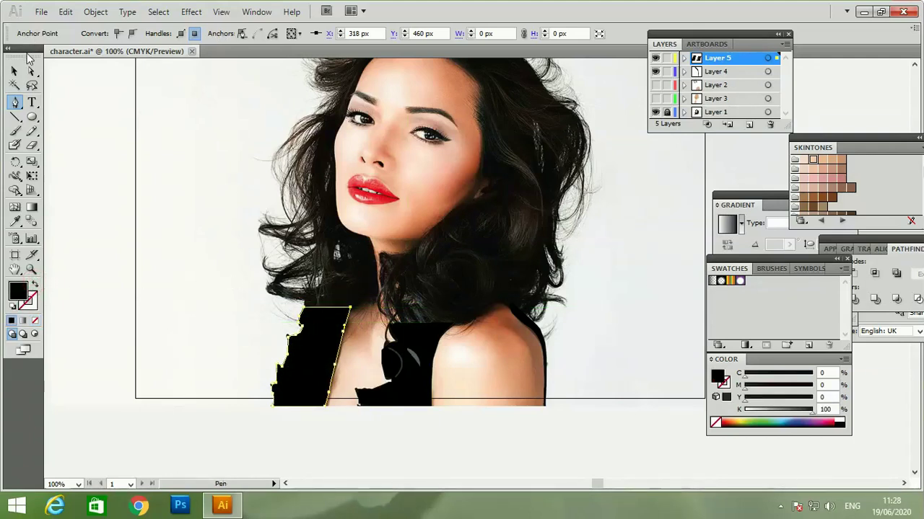
left_click(14, 72)
left_click_drag(328, 311, 206, 255)
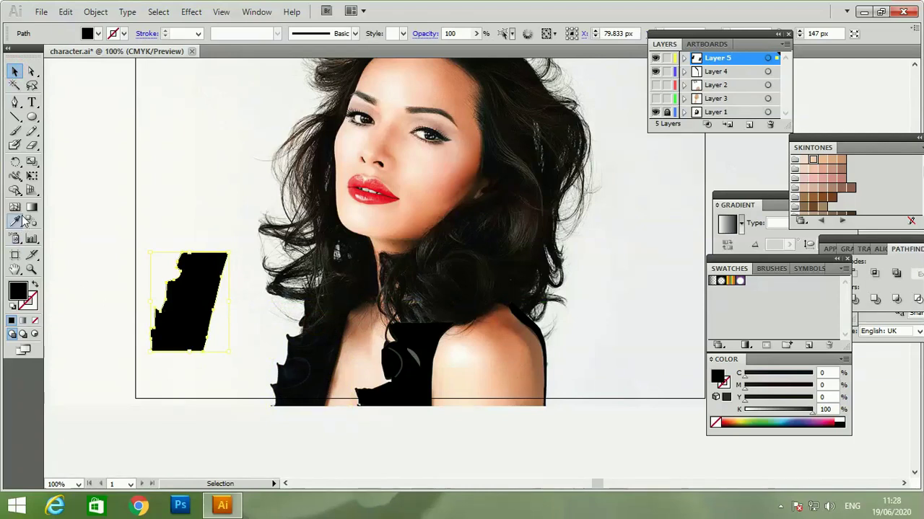
Restore the black clothing shape's solid black fill with no stroke, then deselect it.
left_click(14, 131)
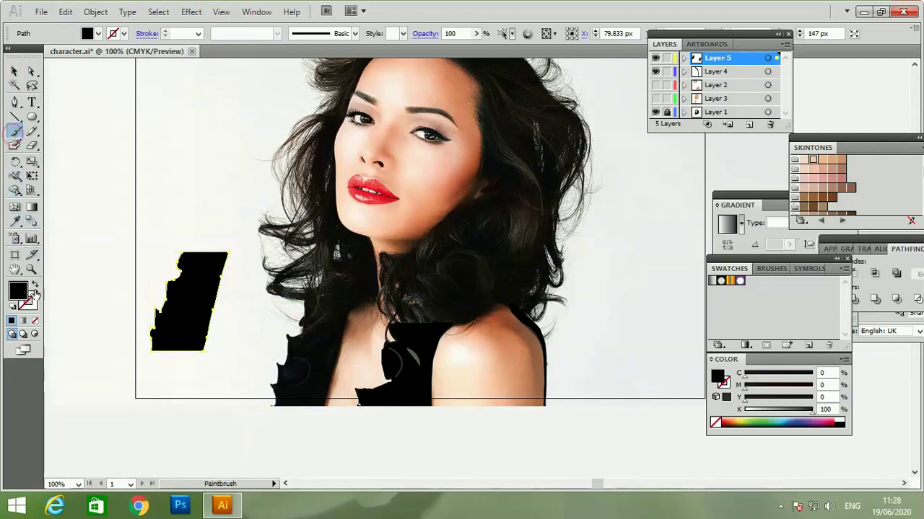
left_click(13, 307)
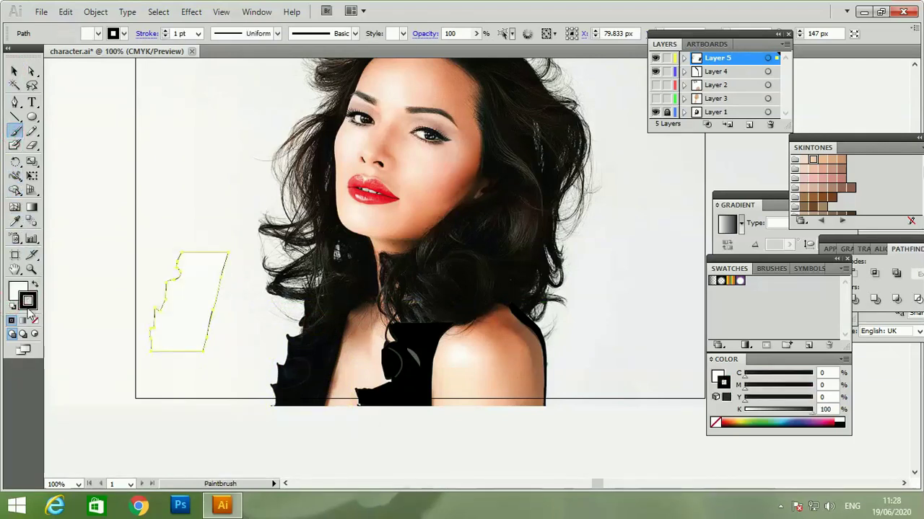
left_click(35, 320)
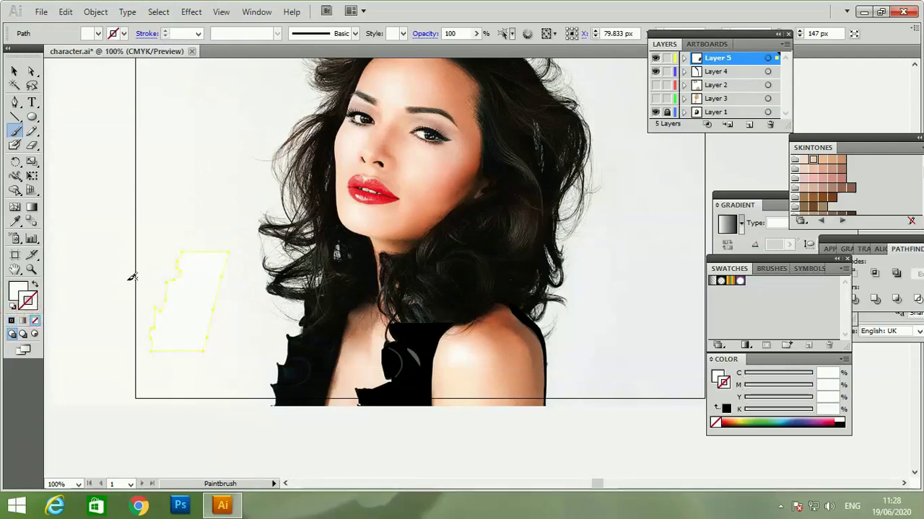
key("d")
key("shift+x")
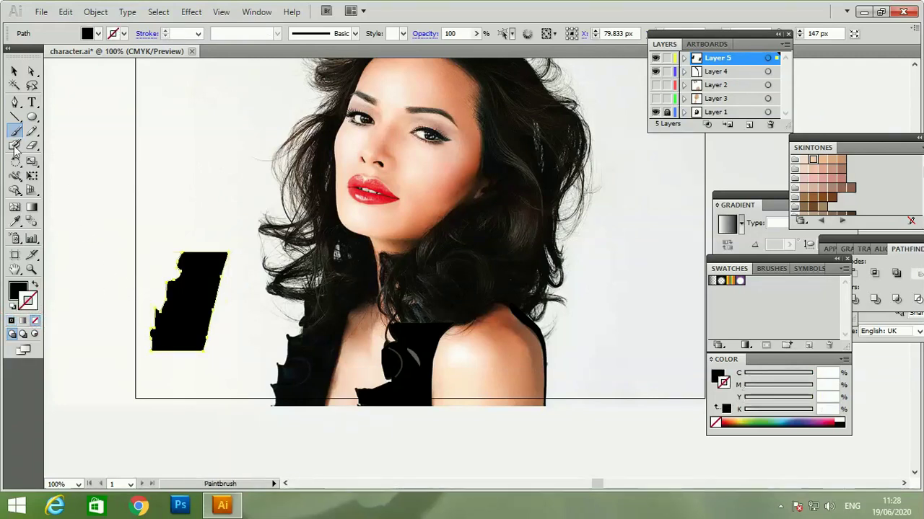
left_click(13, 72)
left_click(145, 108)
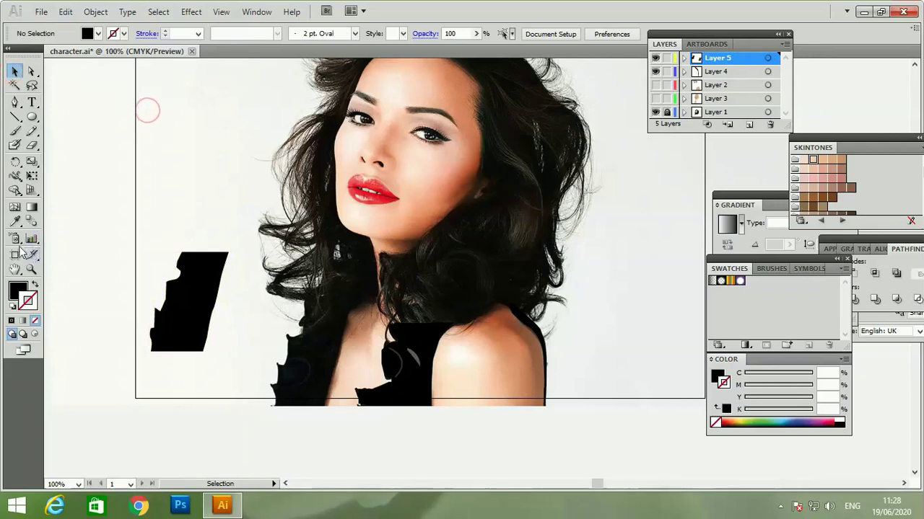
Paint a small oval on the clothing with the Paintbrush using white fill and no stroke.
left_click(15, 130)
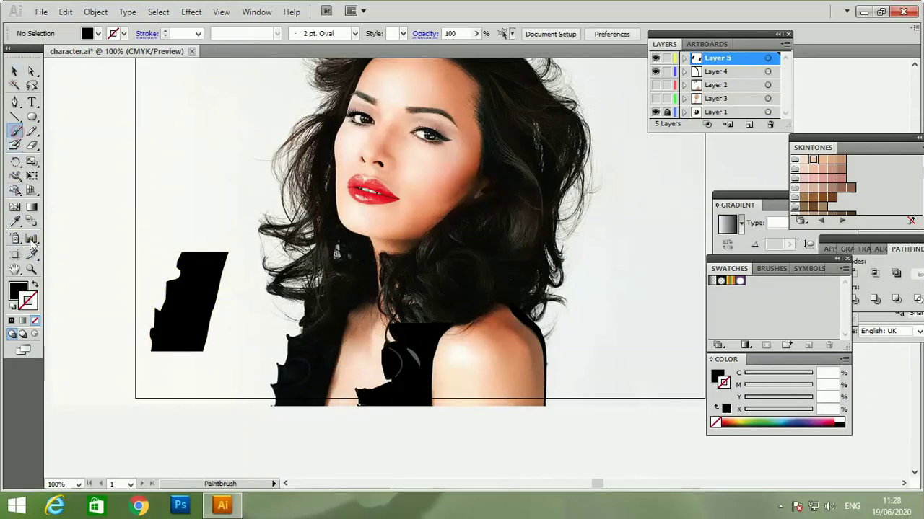
left_click(12, 306)
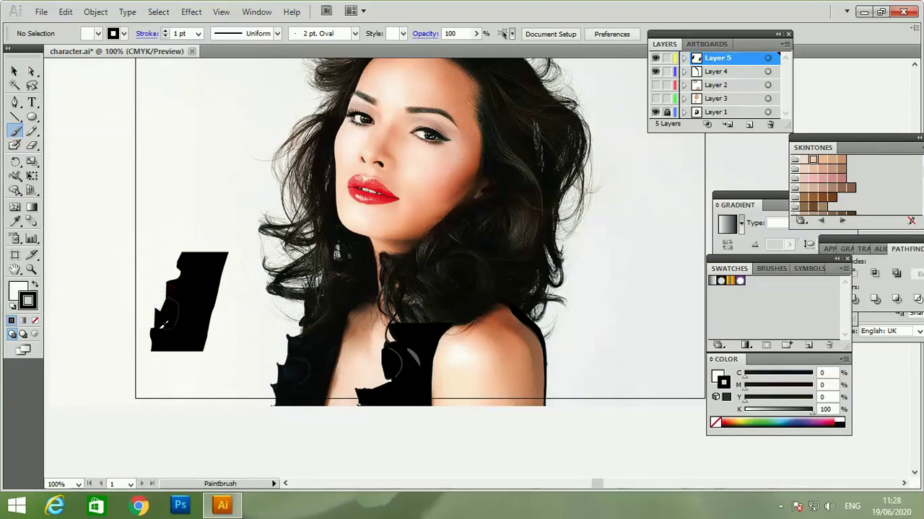
key("slash")
left_click(12, 306)
left_click(35, 321)
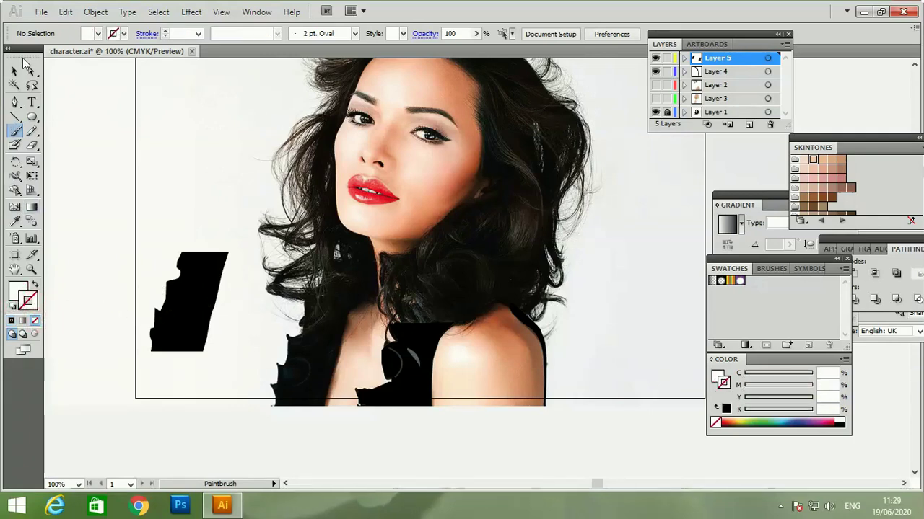
Give the painted oval a white fill, no outline and 34% opacity.
left_click(15, 70)
left_click(174, 315)
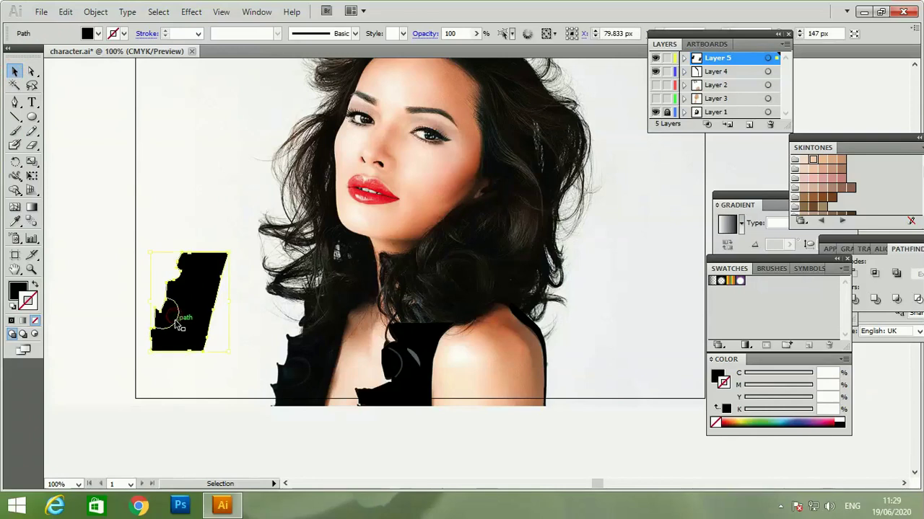
left_click(176, 322)
left_click(11, 307)
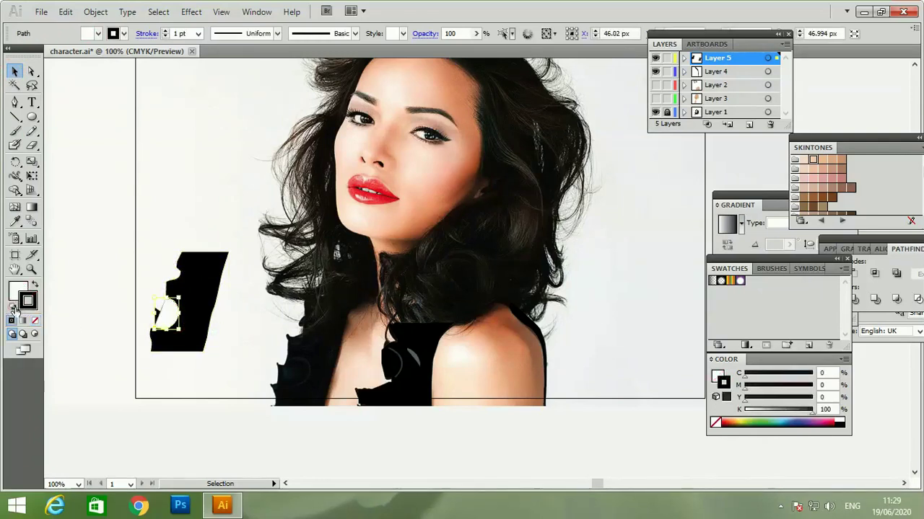
left_click(35, 320)
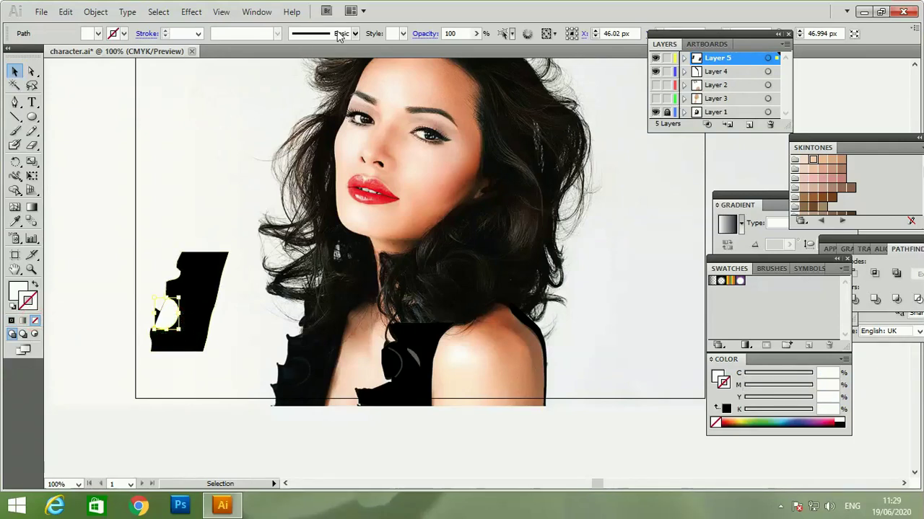
left_click(475, 34)
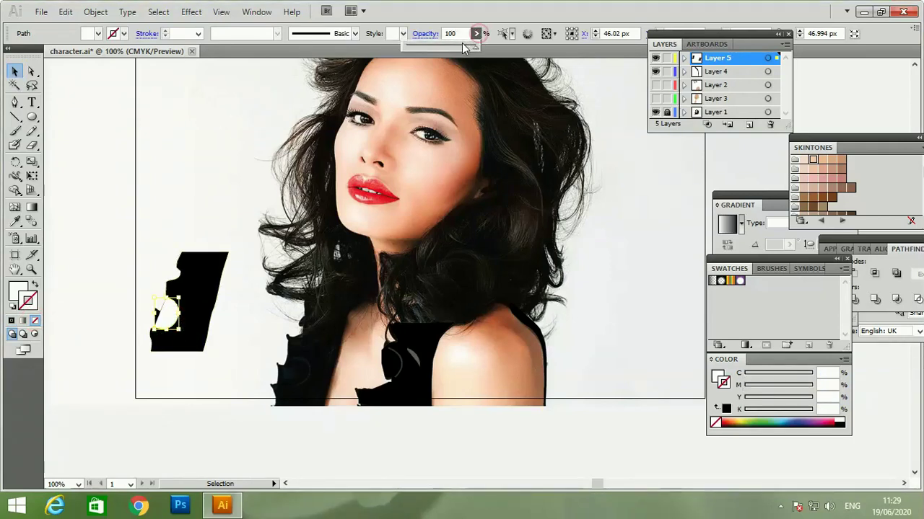
left_click_drag(436, 48, 430, 47)
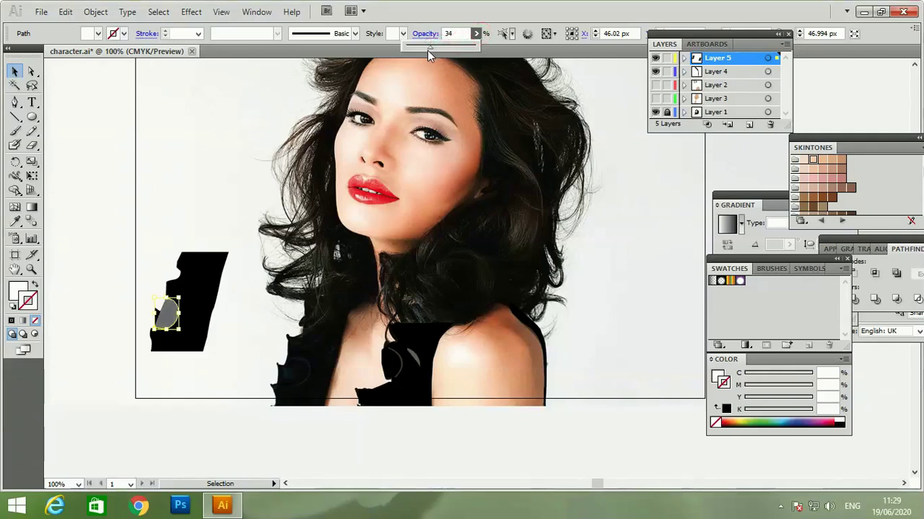
left_click(259, 149)
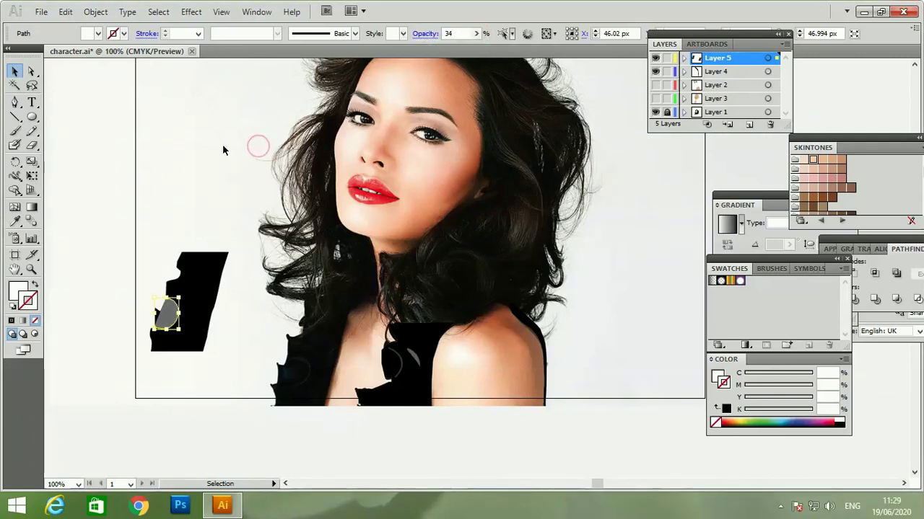
Move the clothing shape with its highlight back onto the left shoulder and hide the reference photo.
left_click(223, 147)
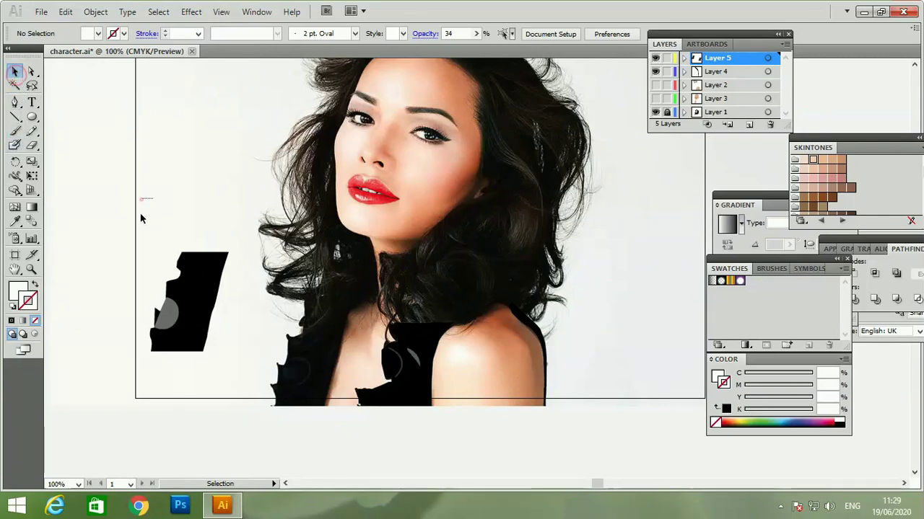
left_click_drag(139, 196, 235, 372)
left_click_drag(196, 323, 318, 381)
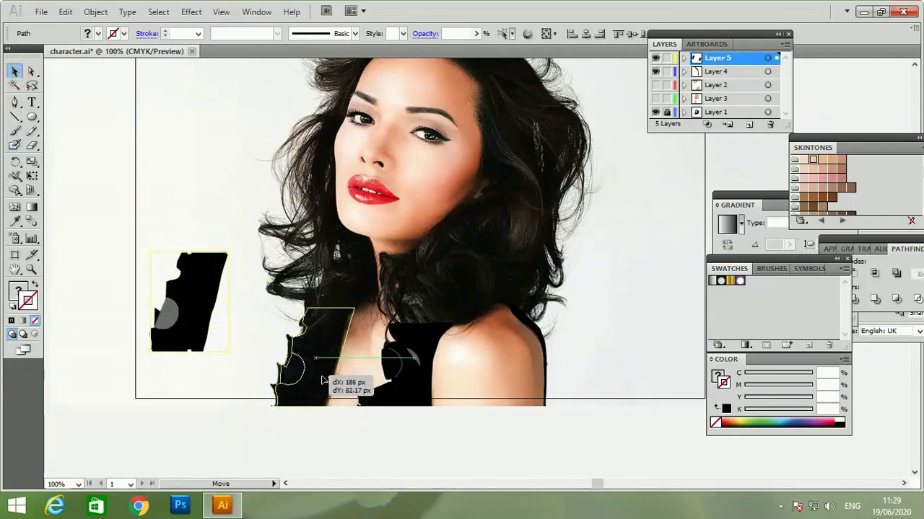
left_click_drag(318, 381, 325, 383)
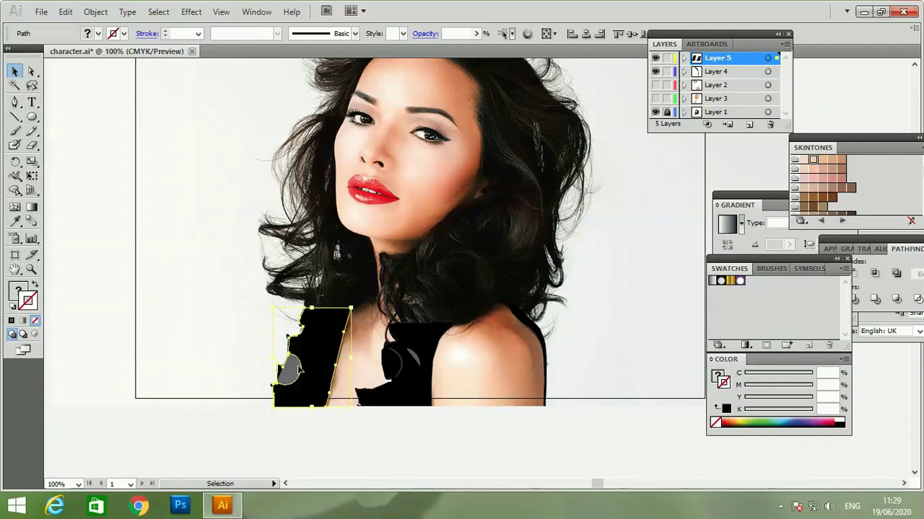
left_click(144, 277)
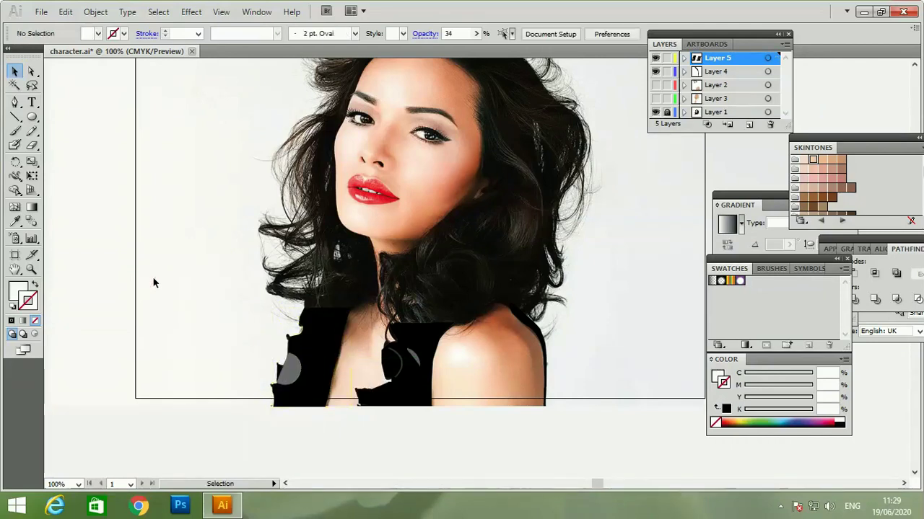
left_click(655, 112)
Show Layers 2–3 and the photo layer, then drag the chest clothing piece down below the artboard.
left_click(655, 85)
left_click(655, 98)
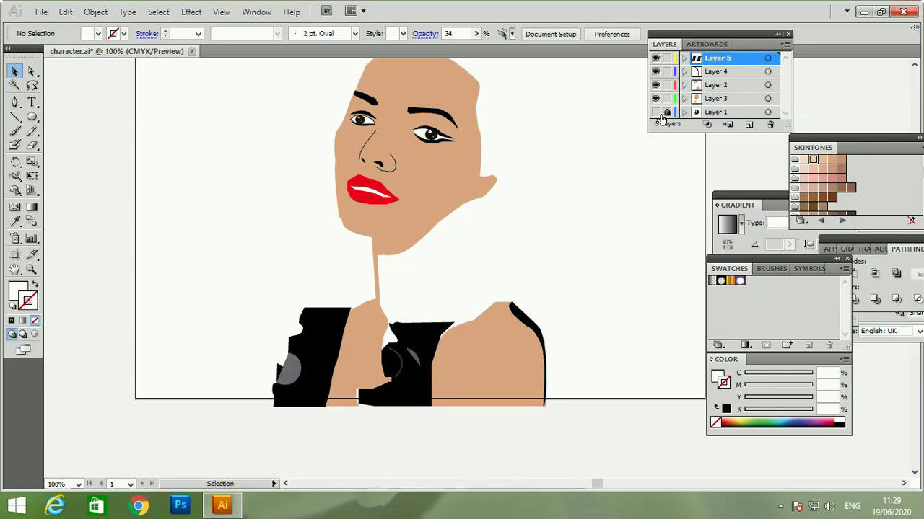
left_click(655, 112)
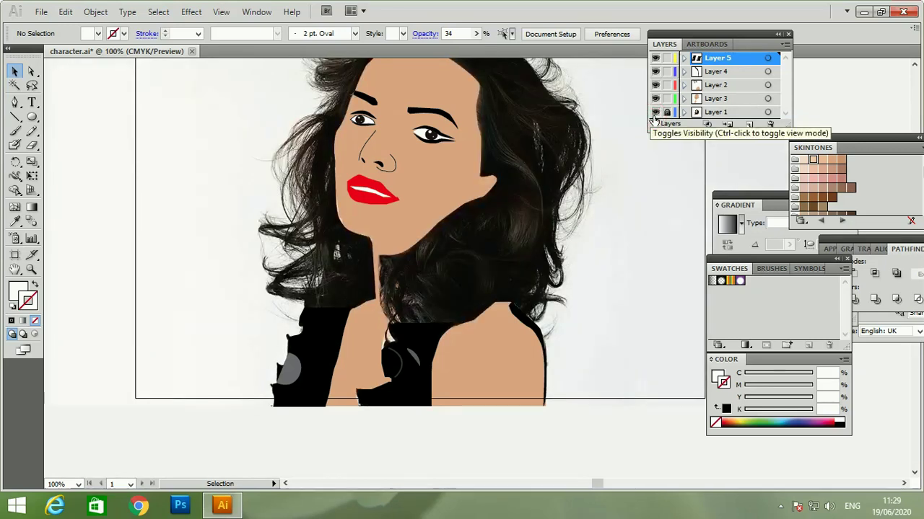
left_click(654, 114)
left_click(654, 113)
left_click(655, 112)
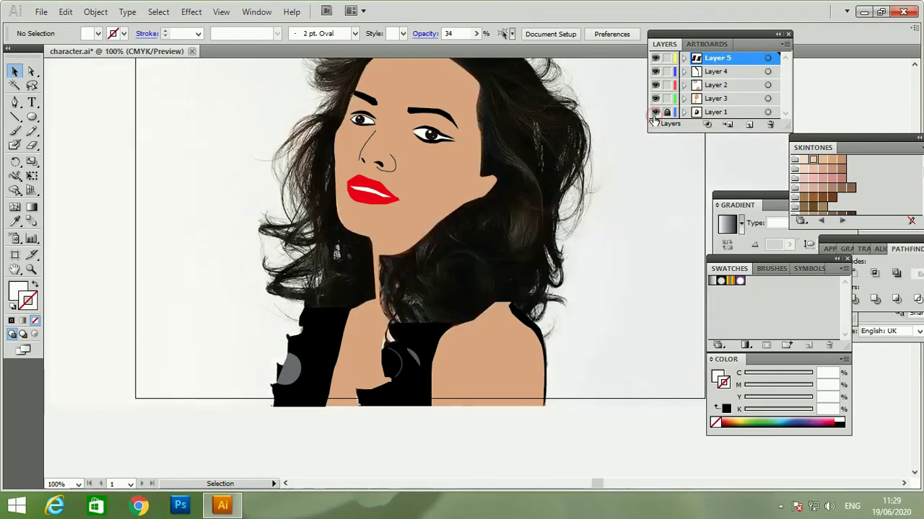
left_click_drag(428, 337, 453, 422)
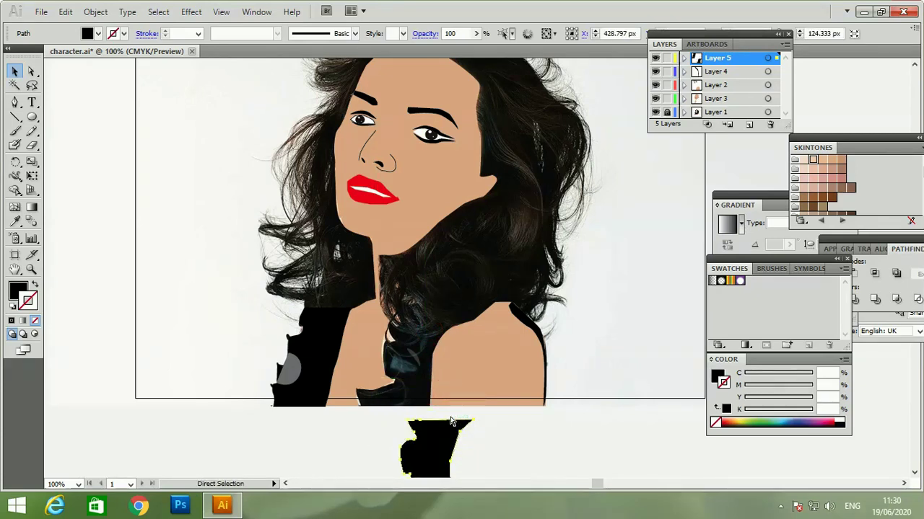
Zoom out, try moving the whole traced portrait left beside the photo, then undo it.
key("ctrl+z")
key("ctrl+z")
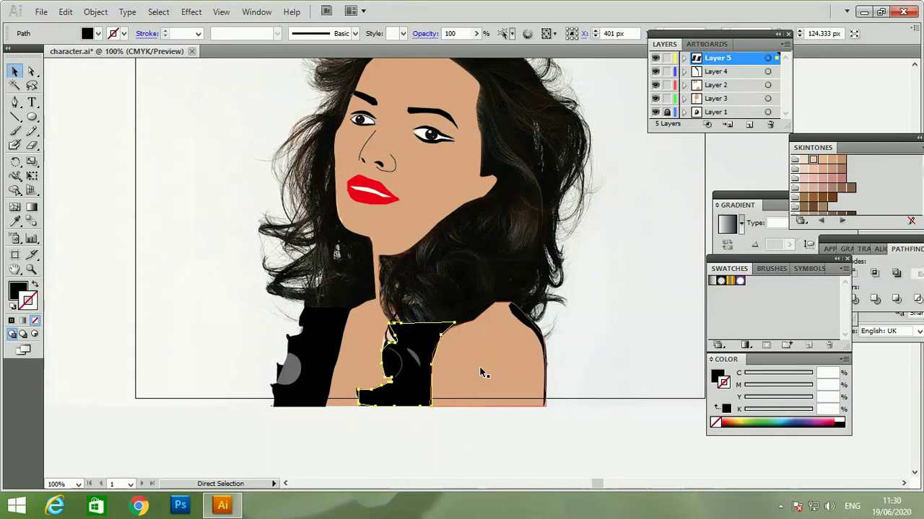
key("ctrl+minus")
key("v")
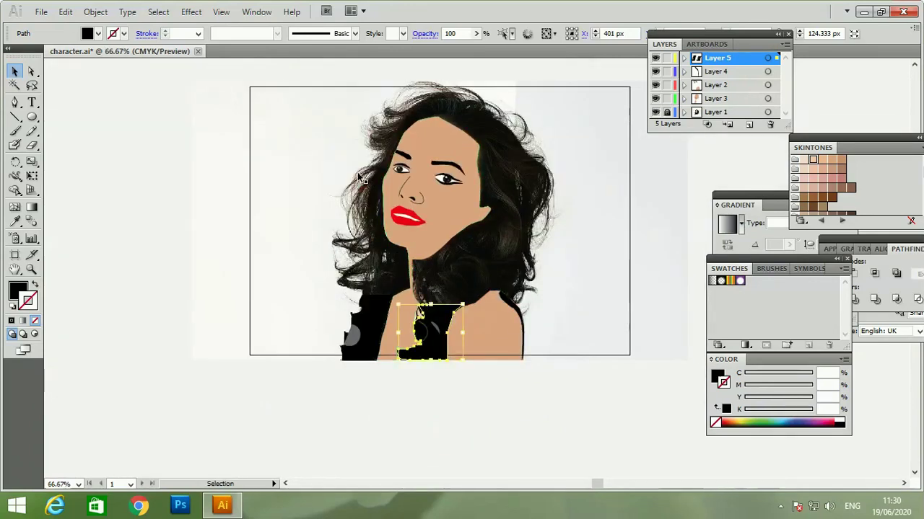
left_click_drag(300, 85, 578, 394)
left_click_drag(492, 340, 261, 346)
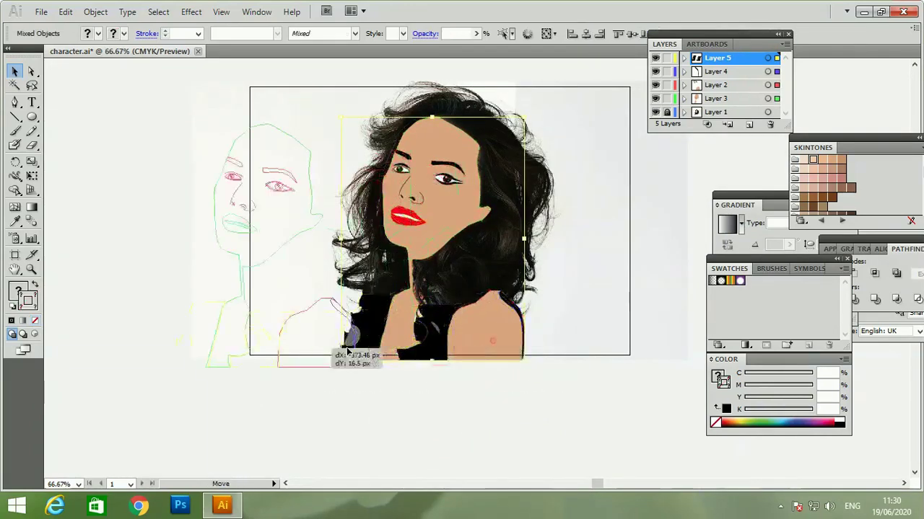
left_click(322, 409)
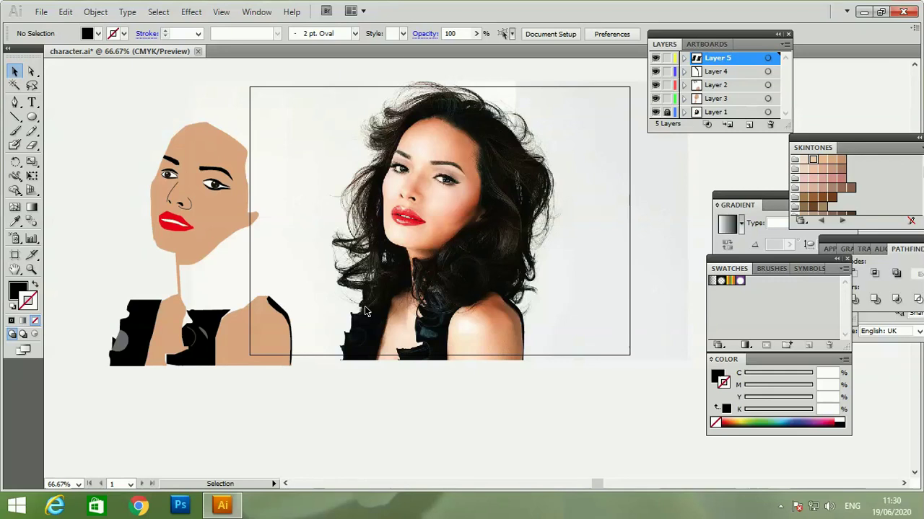
key("ctrl+z")
Select the two central vest pieces together and shift them slightly left.
left_click(209, 330)
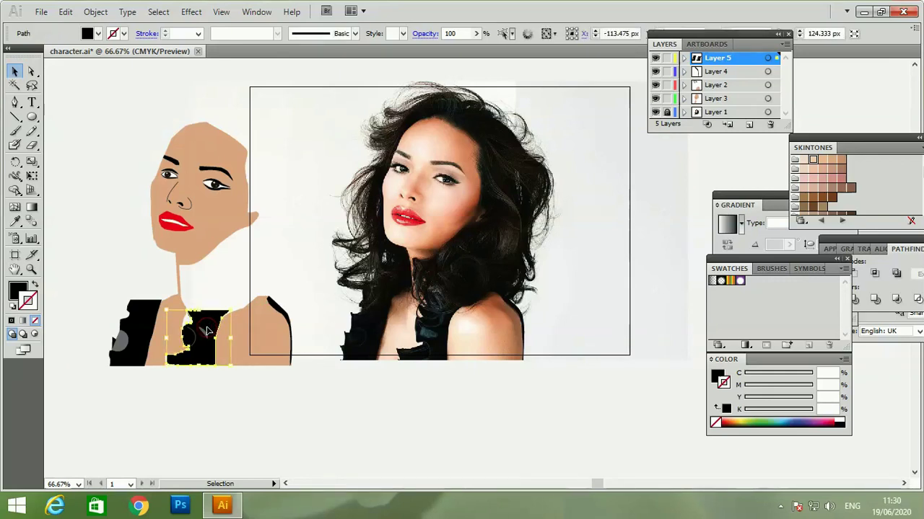
key("shift")
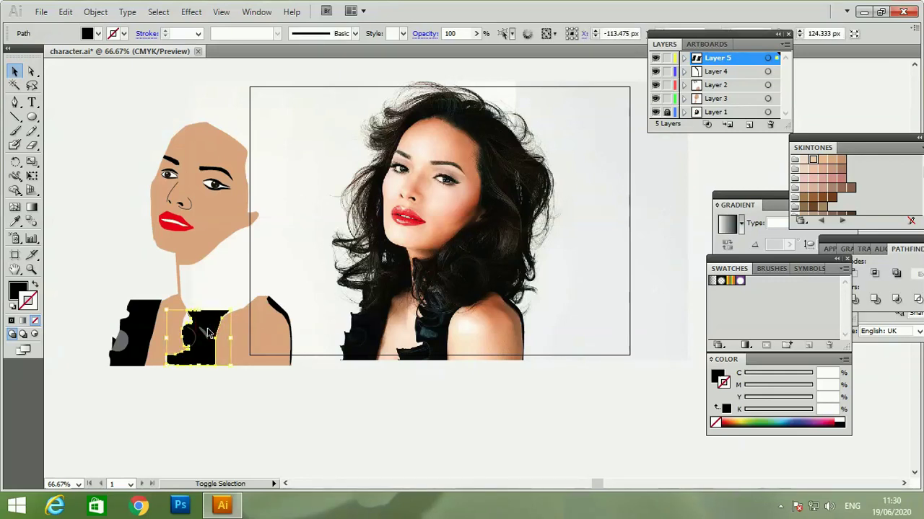
left_click(207, 334, "shift")
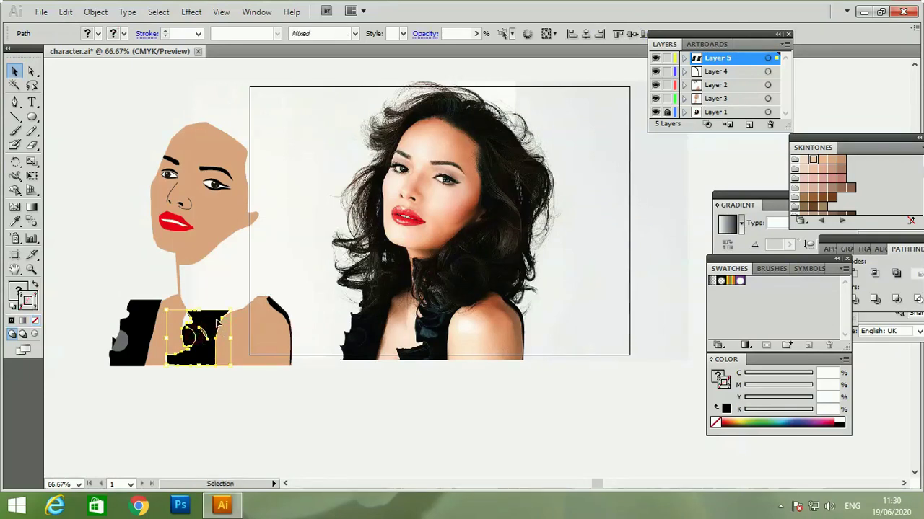
left_click_drag(209, 332, 214, 323)
left_click(228, 304)
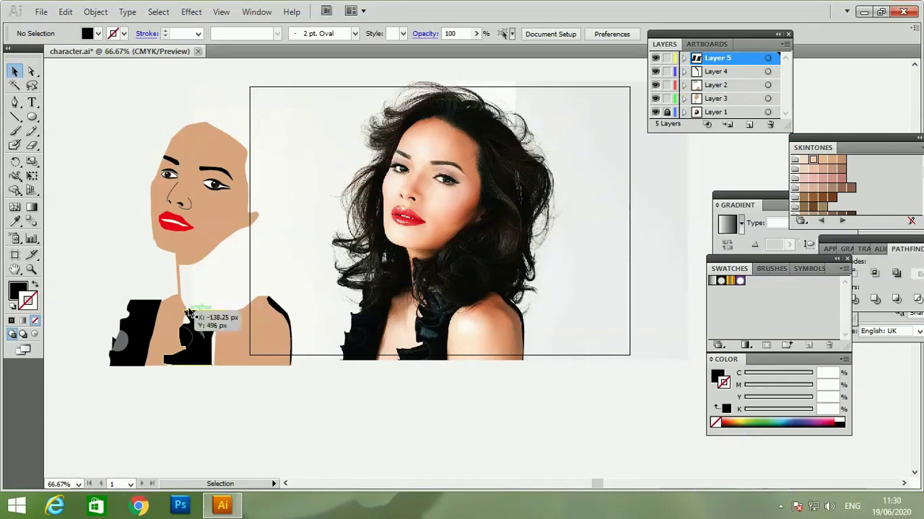
Drag the neck shape's anchor points to reshape the edge where it meets the vest.
left_click(209, 330)
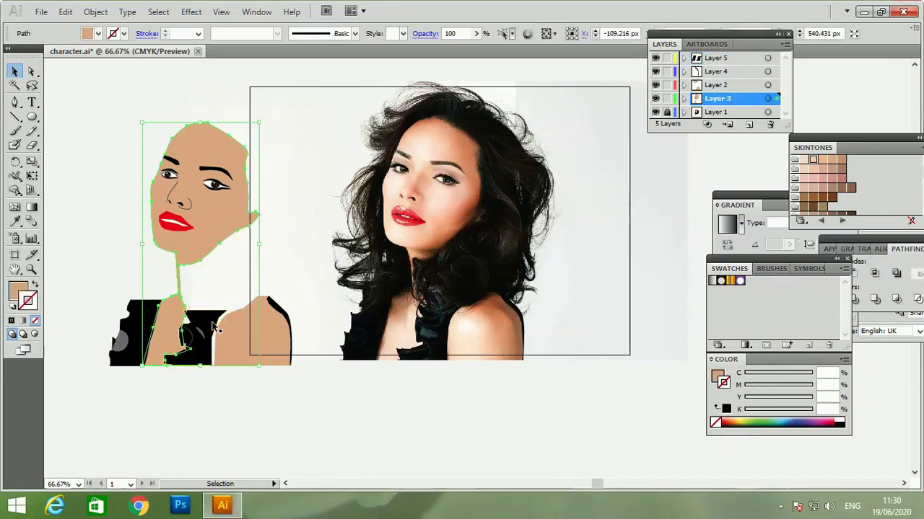
left_click(32, 71)
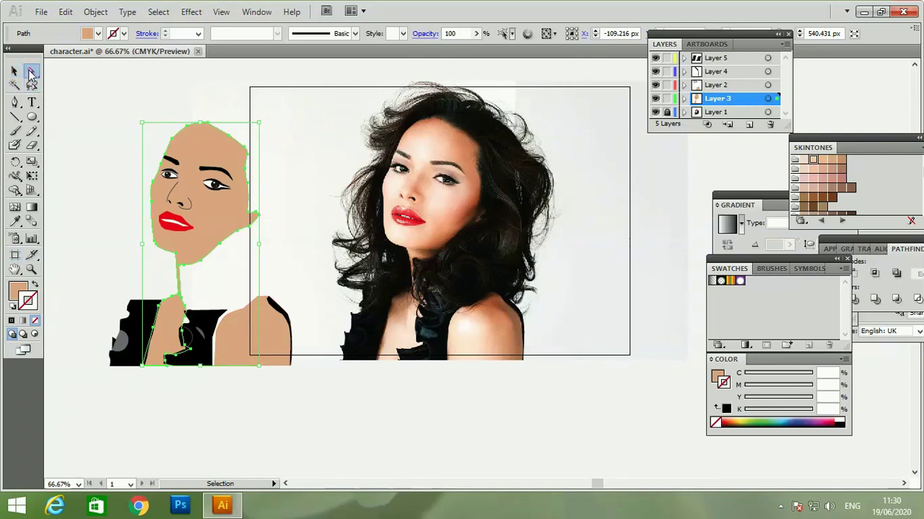
left_click(67, 223)
left_click(186, 323)
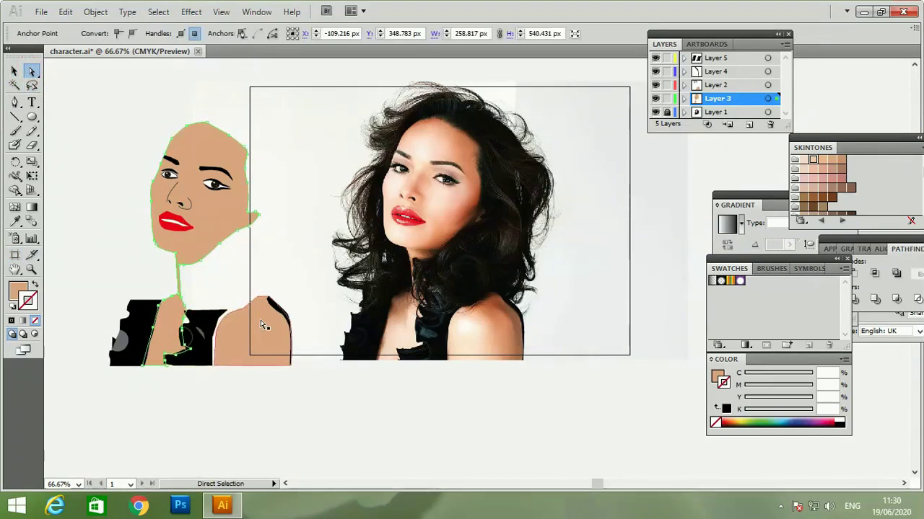
left_click_drag(262, 324, 206, 328)
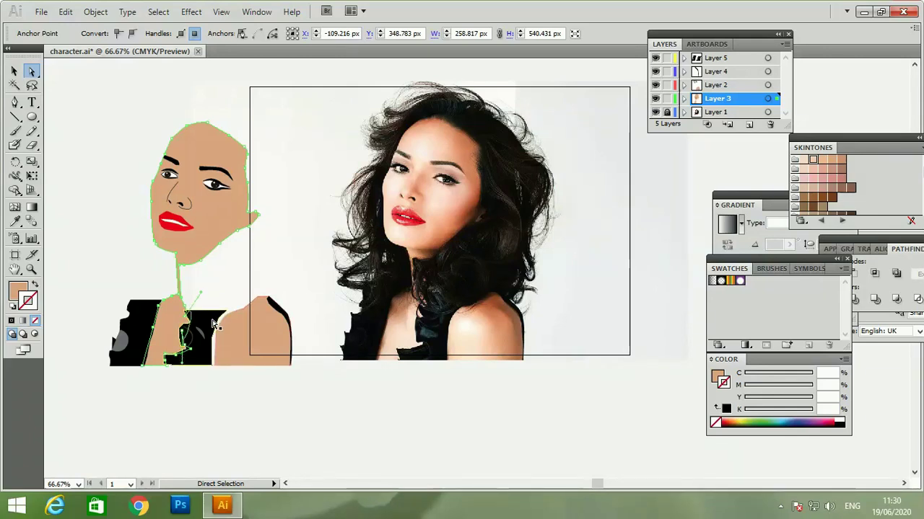
left_click(214, 287)
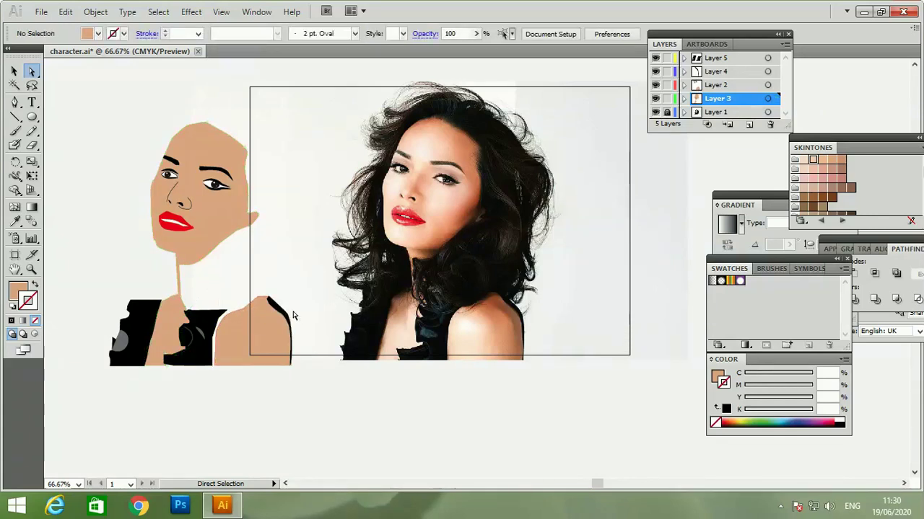
Select the right shoulder with its dark edge line and nudge it slightly left.
left_click_drag(271, 280, 276, 359)
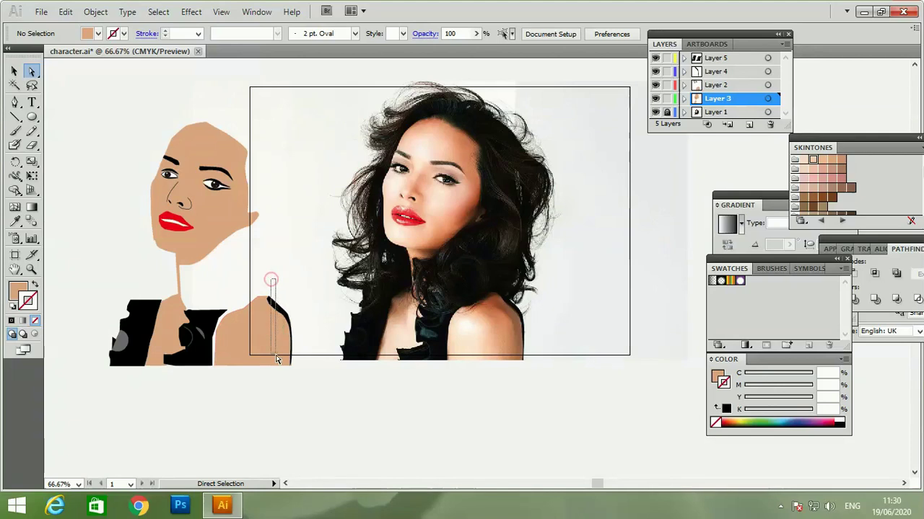
left_click(14, 71)
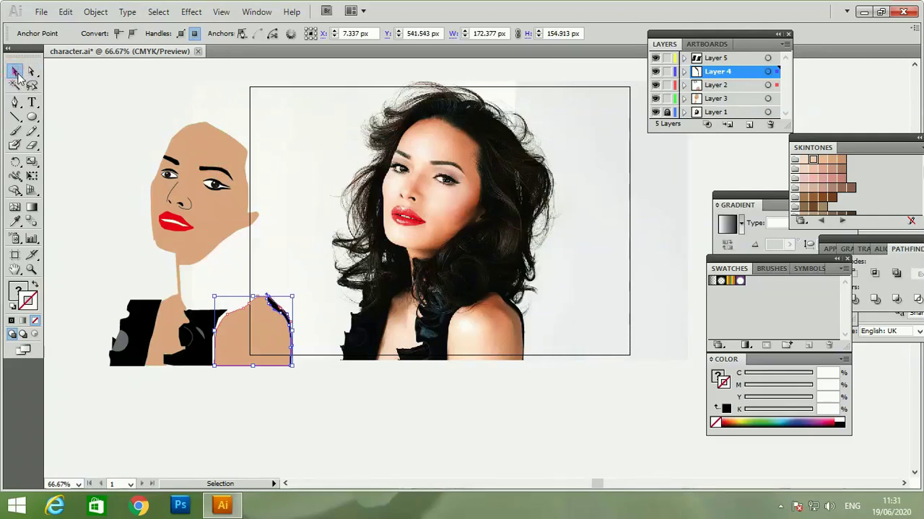
left_click(299, 190)
left_click_drag(283, 245, 289, 354)
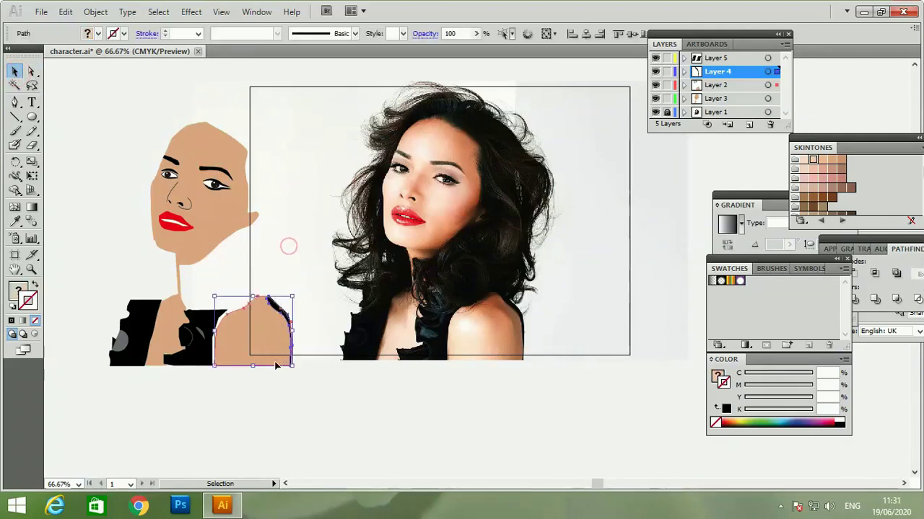
left_click(136, 78)
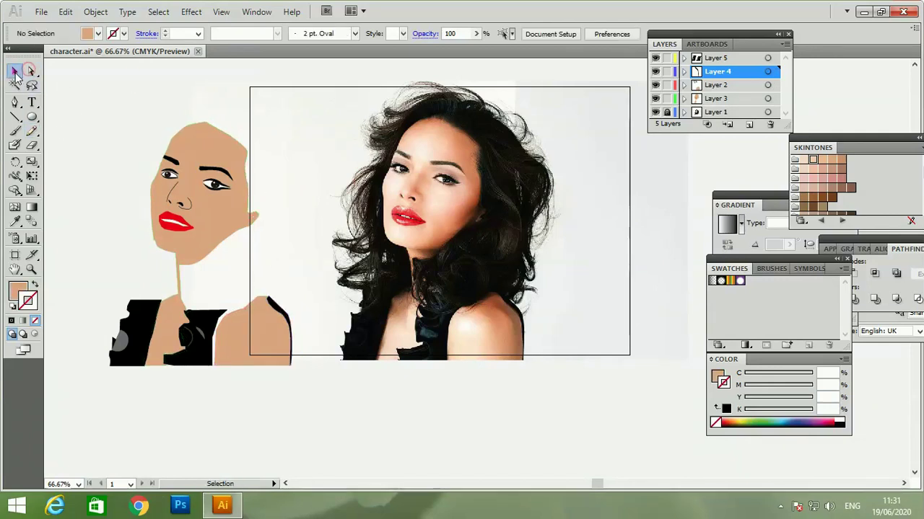
mouse_move(260, 267)
left_mouse_down()
mouse_move(287, 339)
mouse_move(273, 342)
left_mouse_up()
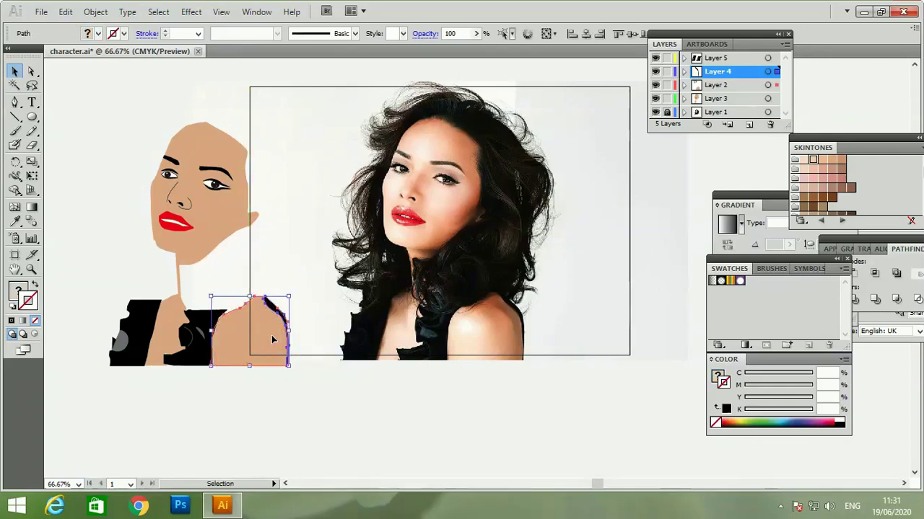
key("Left")
key("Left")
key("Left")
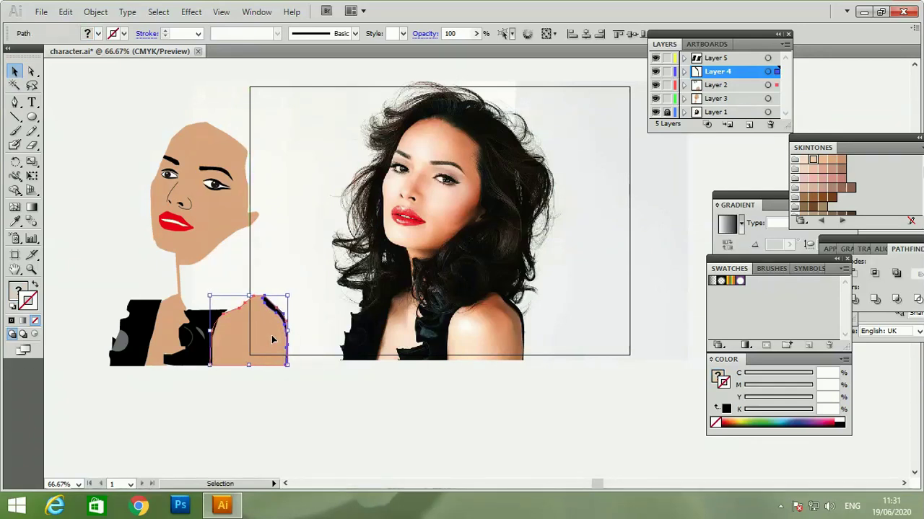
left_click(306, 269)
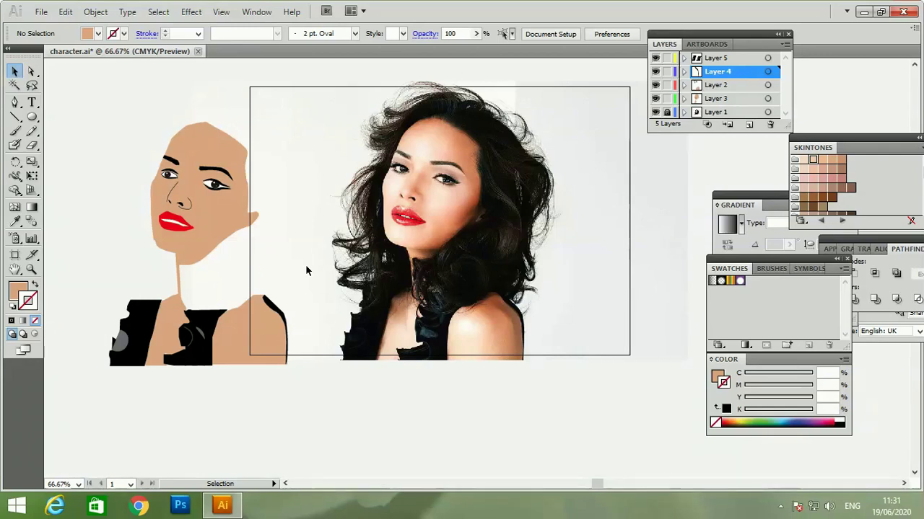
left_click_drag(97, 97, 286, 405)
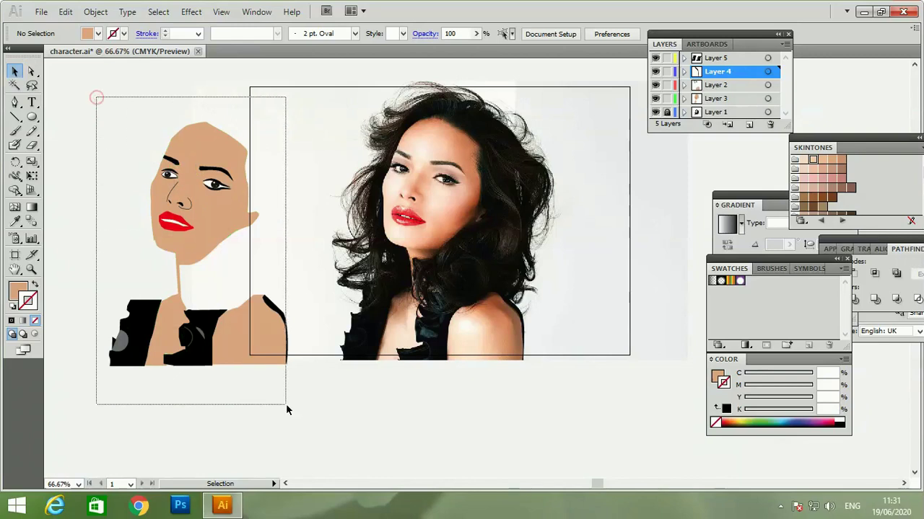
left_click_drag(118, 354, 480, 347)
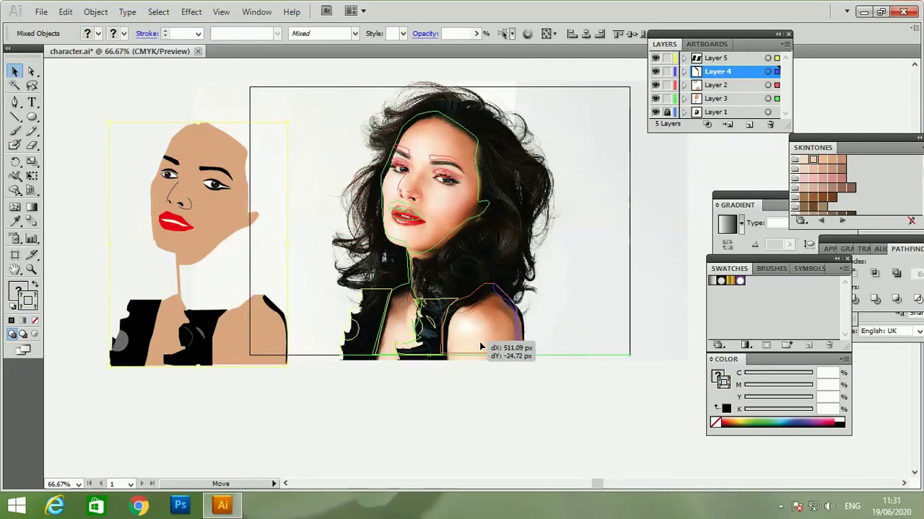
left_click_drag(481, 347, 485, 349)
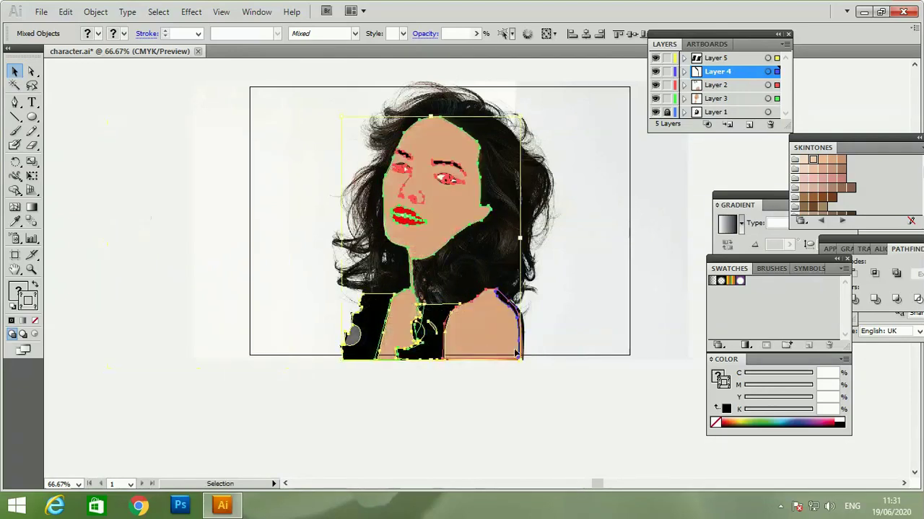
left_click(552, 309)
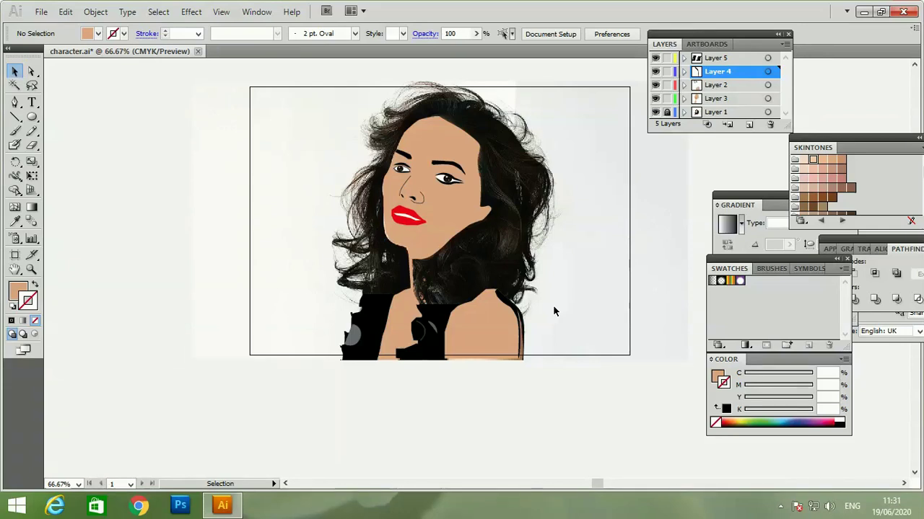
key("ctrl+z")
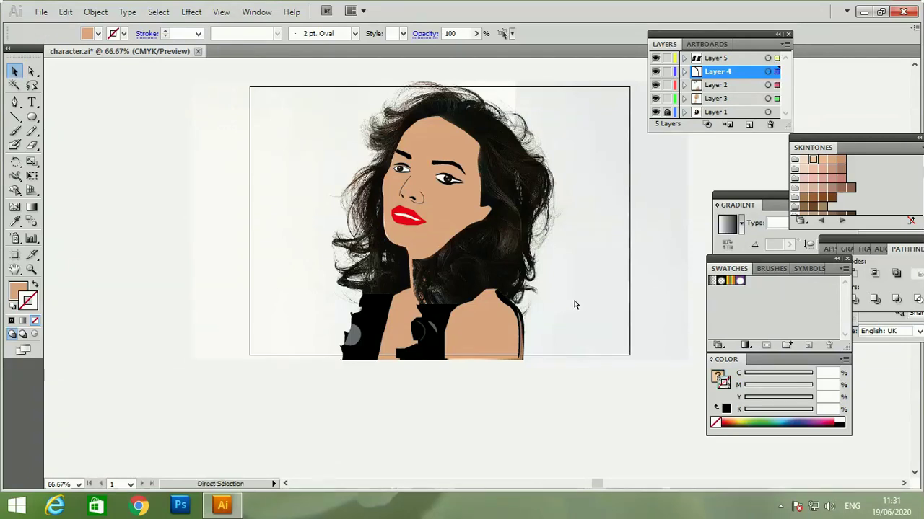
key("ctrl+z")
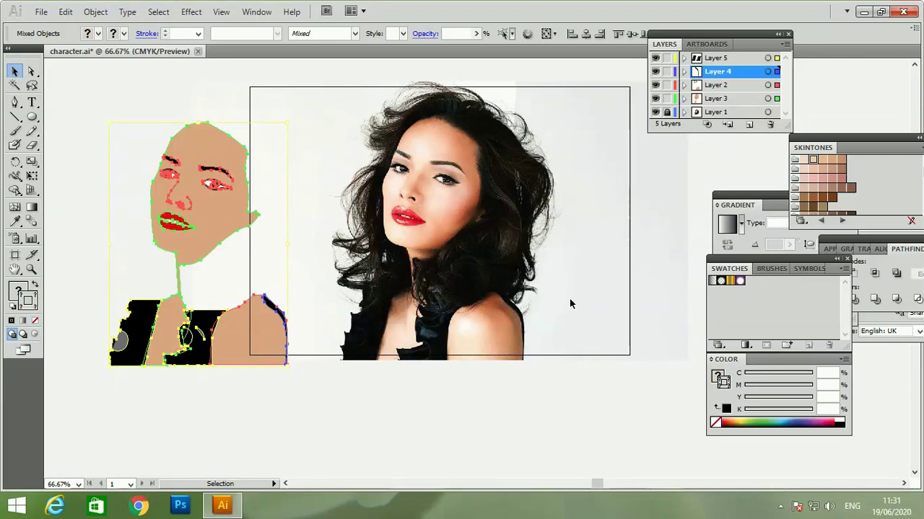
left_click_drag(290, 345, 496, 338)
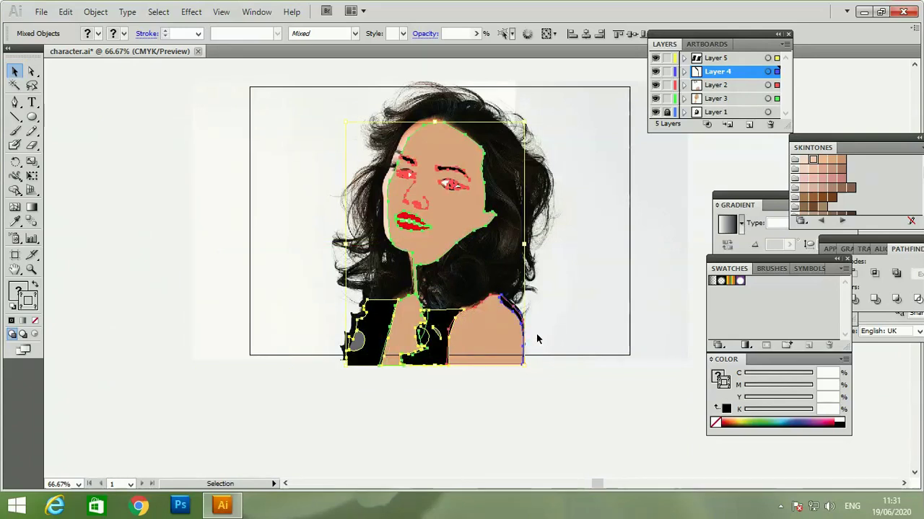
left_click(588, 293)
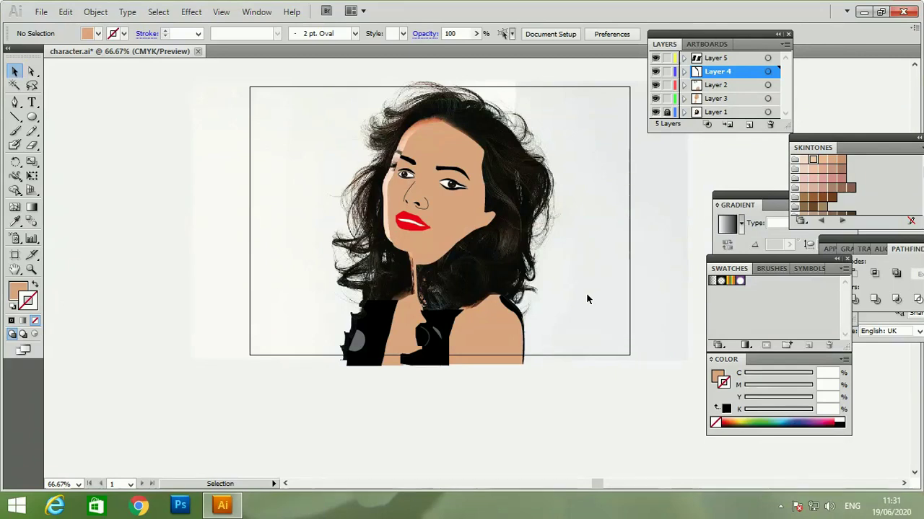
key("a")
key("ctrl+z")
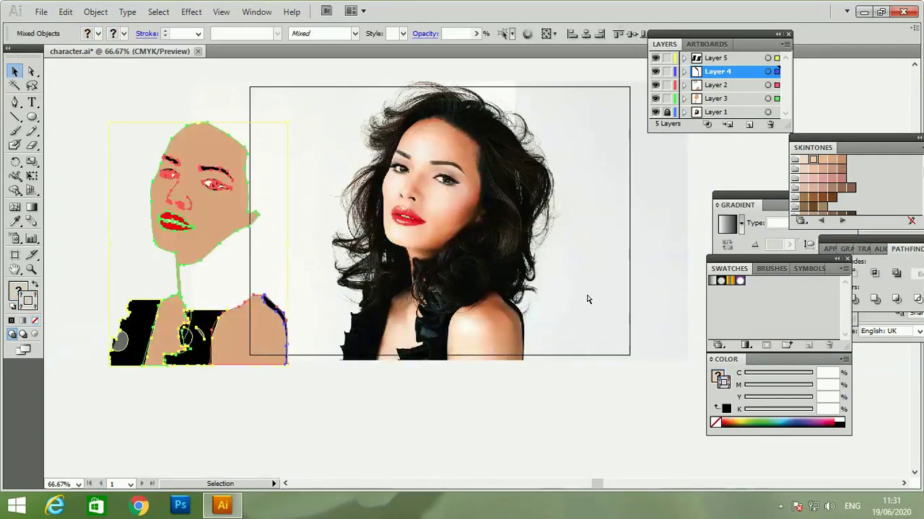
left_click(588, 298)
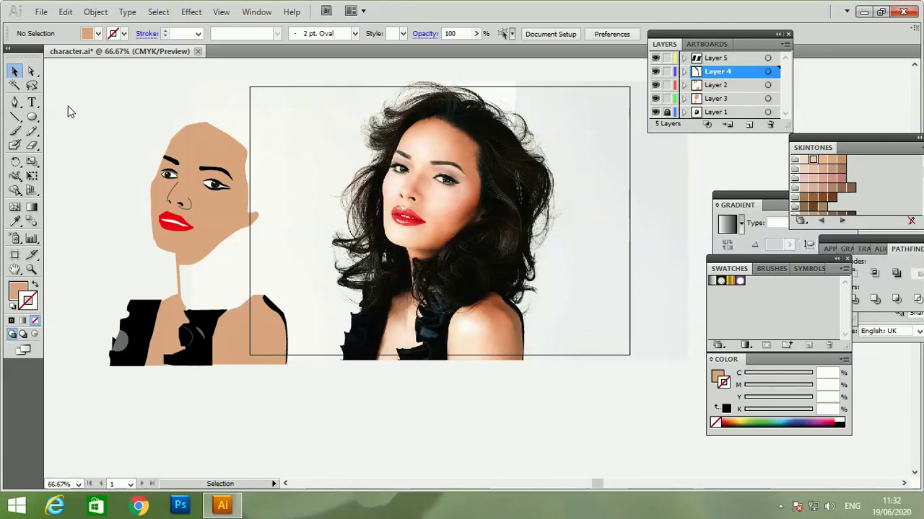
Choose the Blob Brush and set the stroke colour to skin tone E8A370 in the Color Picker.
left_click(15, 144)
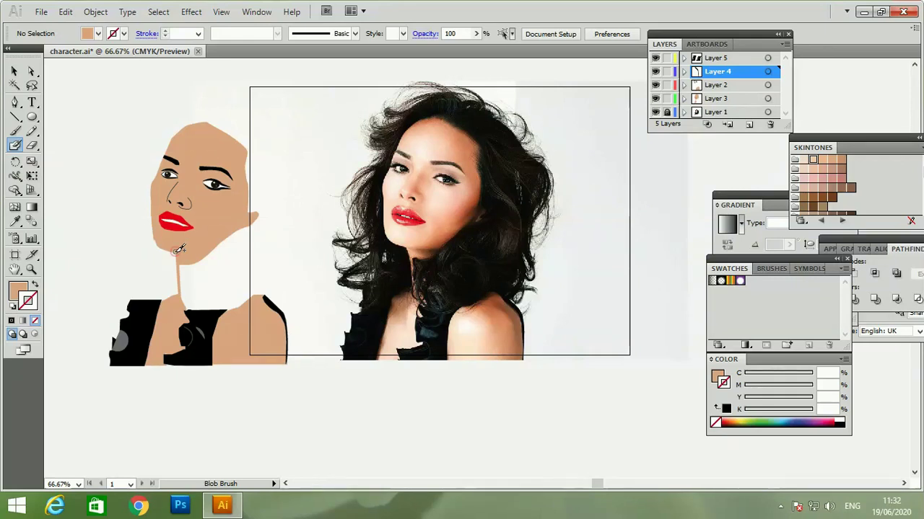
key("shift+x")
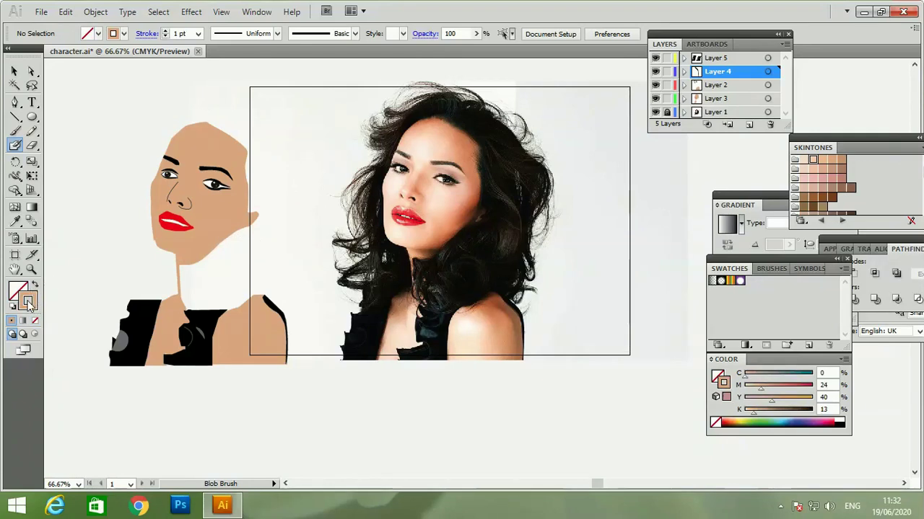
double_click(31, 307)
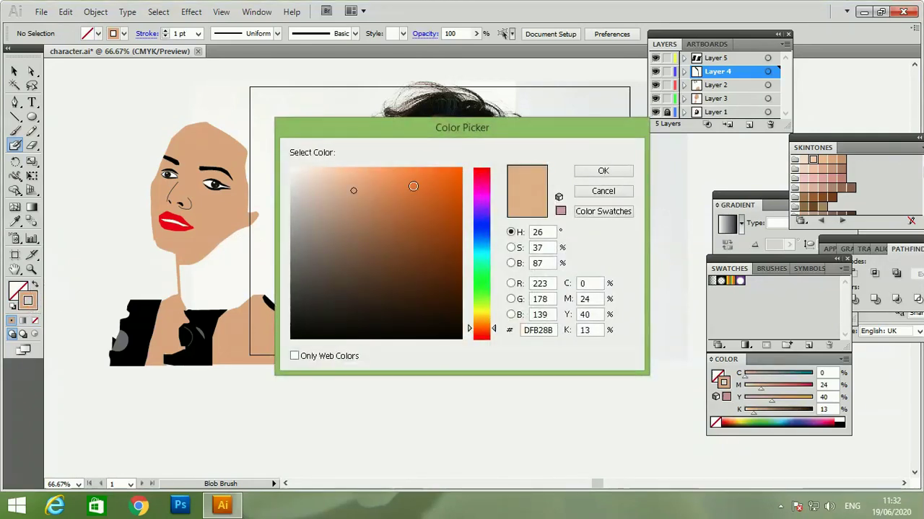
left_click(381, 182)
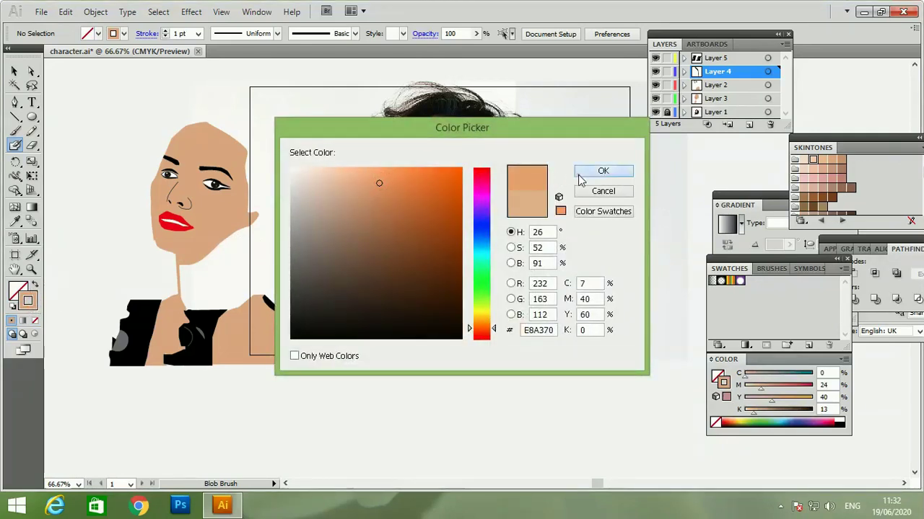
left_click(601, 172)
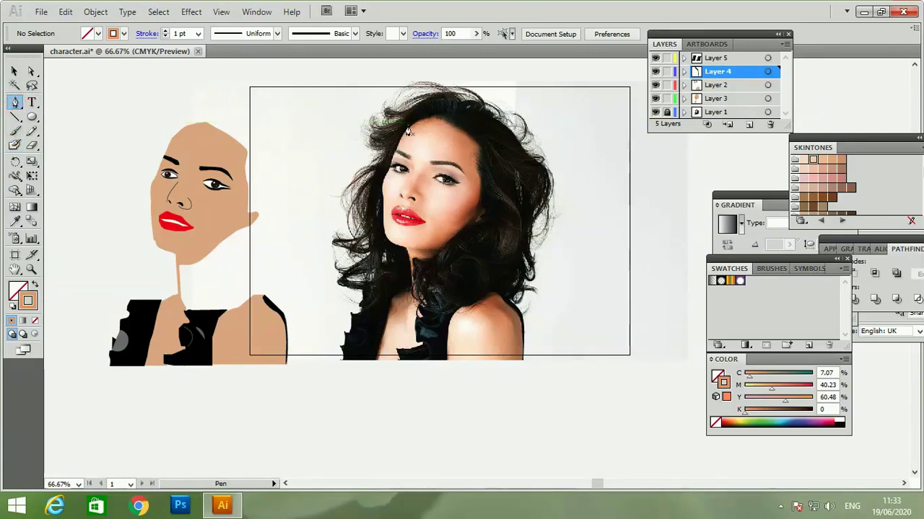
Place Pen anchors around the hair, down the face's side to the neck, over the top and back.
mouse_move(408, 129)
left_mouse_down()
mouse_move(447, 128)
mouse_move(477, 146)
mouse_move(480, 182)
mouse_move(478, 213)
mouse_move(416, 261)
left_mouse_up()
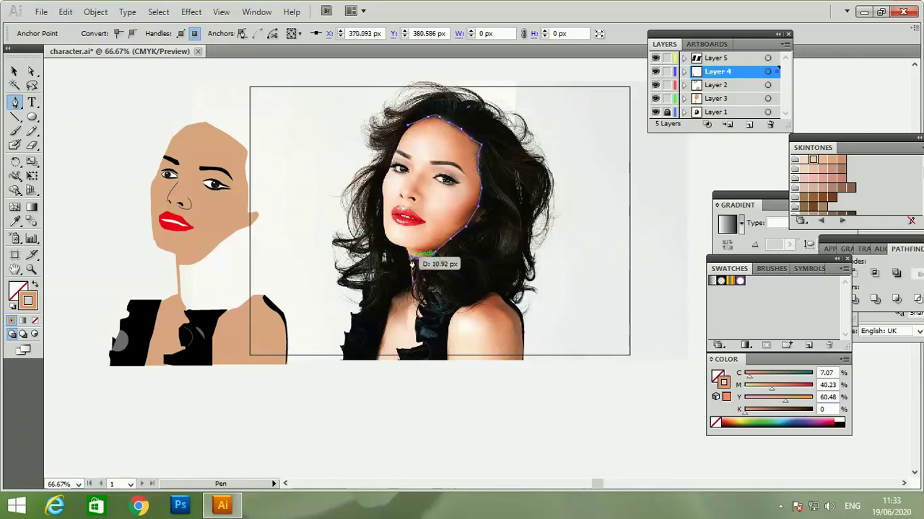
left_click_drag(414, 258, 415, 290)
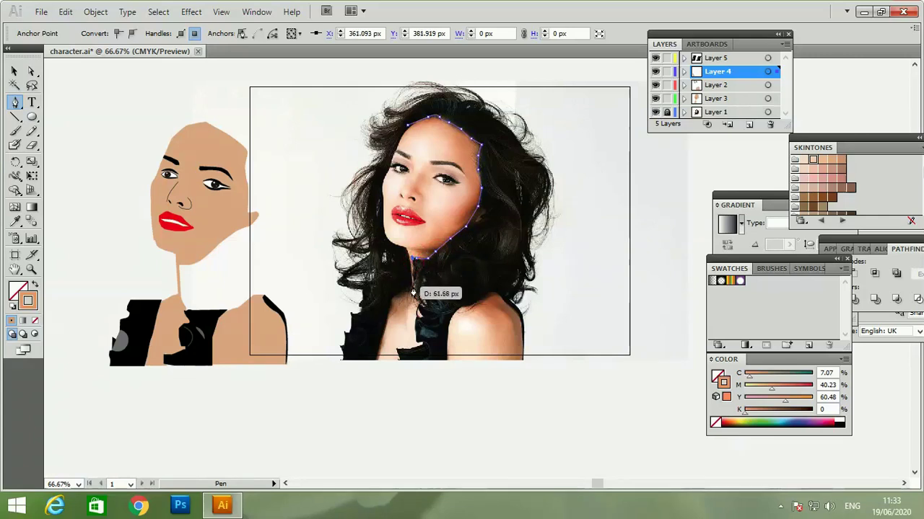
left_click(416, 291)
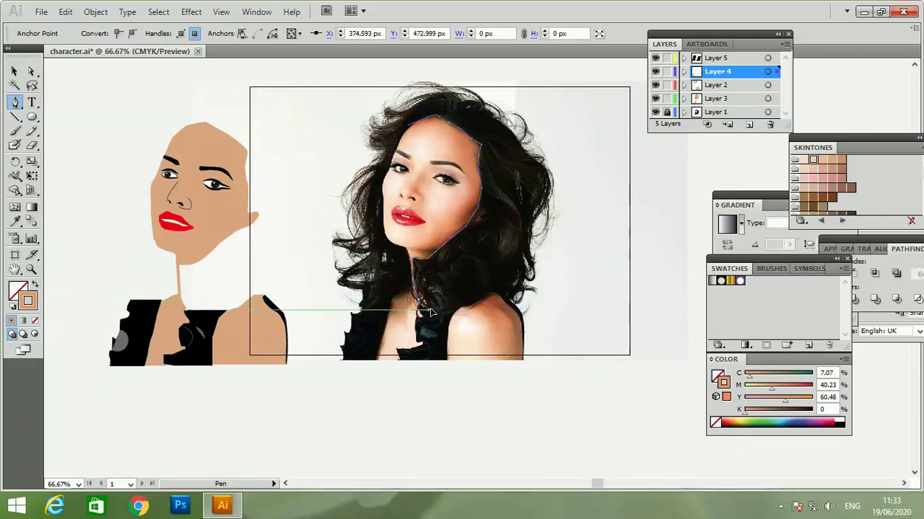
mouse_move(436, 313)
left_mouse_down()
mouse_move(463, 315)
mouse_move(498, 301)
mouse_move(535, 307)
mouse_move(530, 290)
left_mouse_up()
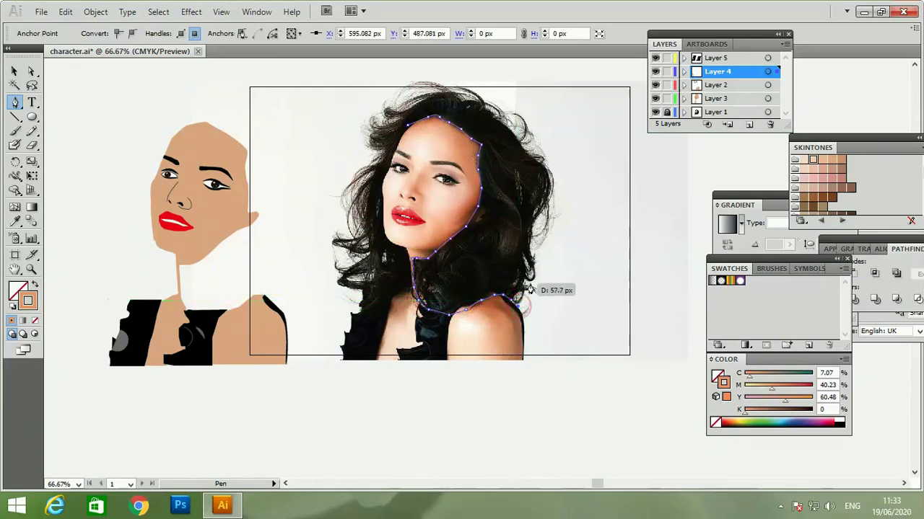
mouse_move(533, 254)
left_mouse_down()
mouse_move(534, 228)
mouse_move(557, 189)
left_mouse_up()
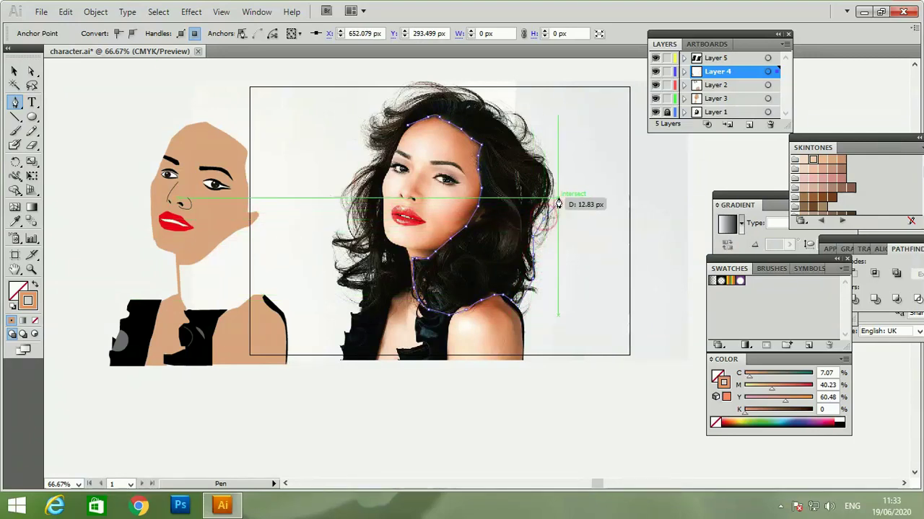
left_click_drag(544, 149, 494, 97)
mouse_move(495, 97)
left_mouse_down()
mouse_move(464, 89)
mouse_move(402, 106)
left_mouse_up()
left_click_drag(376, 137, 371, 152)
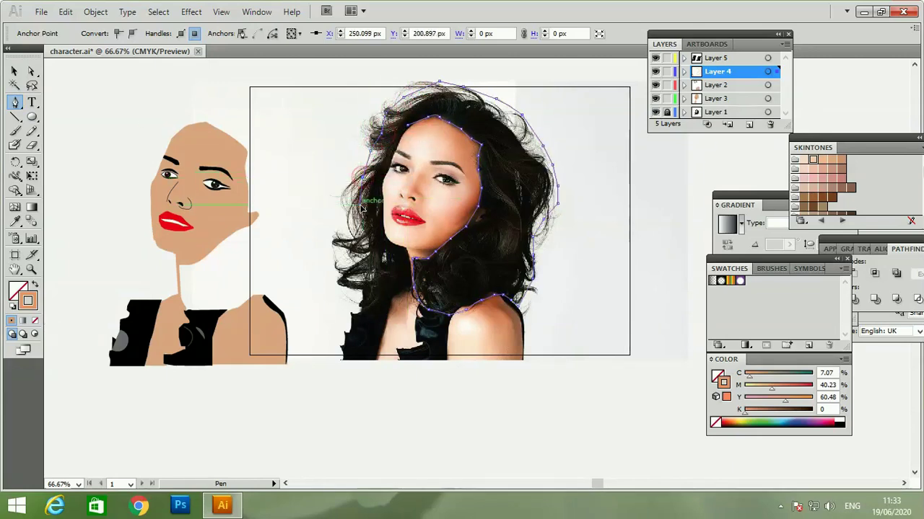
left_click_drag(354, 213, 357, 220)
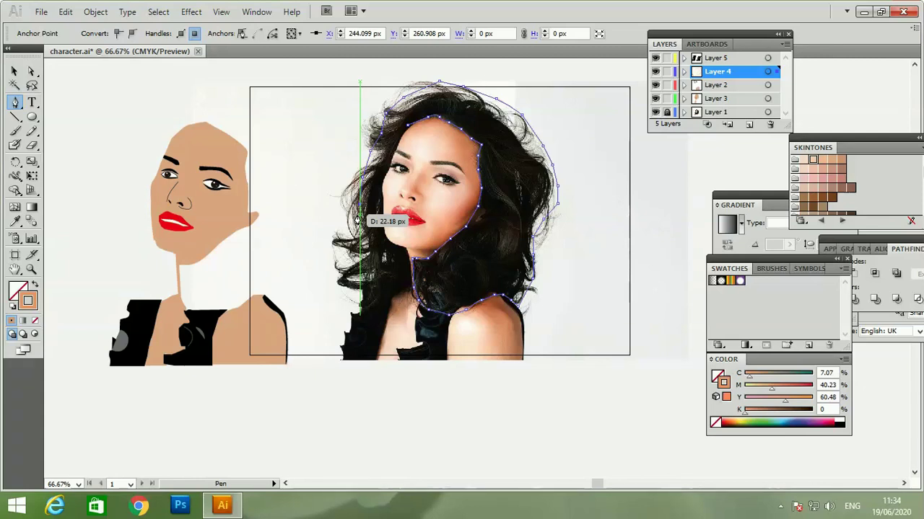
left_click_drag(357, 220, 358, 222)
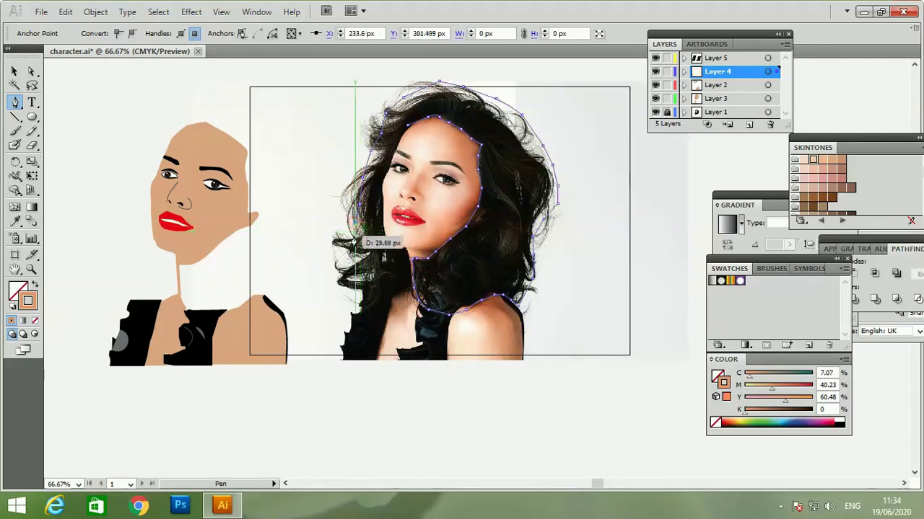
mouse_move(350, 258)
left_mouse_down()
mouse_move(372, 297)
mouse_move(411, 283)
mouse_move(385, 228)
mouse_move(385, 176)
mouse_move(408, 128)
left_mouse_up()
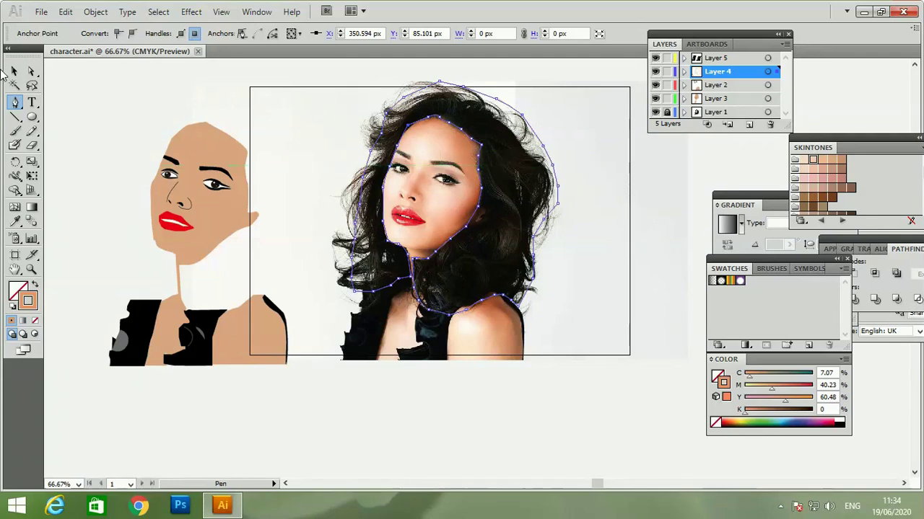
Fill the hair path solid black with no outline and drag it around the cartoon face.
left_click(14, 72)
left_click_drag(480, 101, 664, 260)
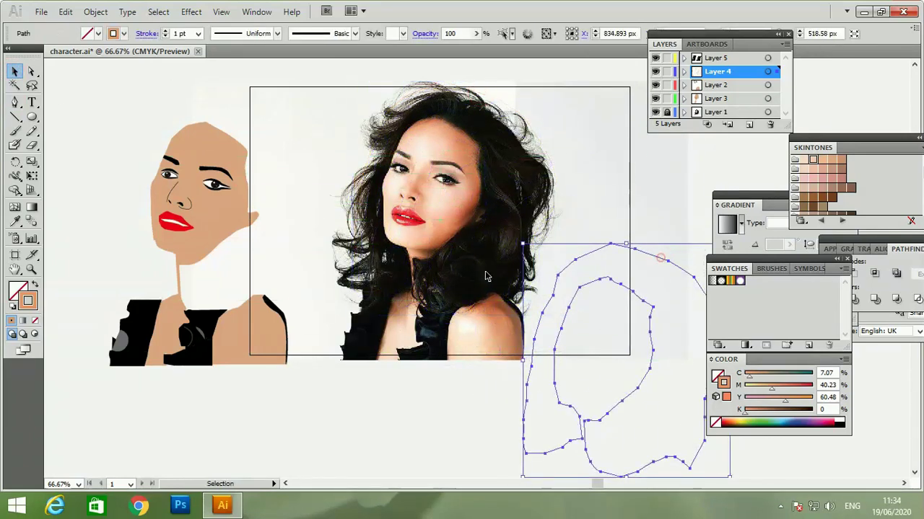
left_click(13, 309)
left_click(34, 289)
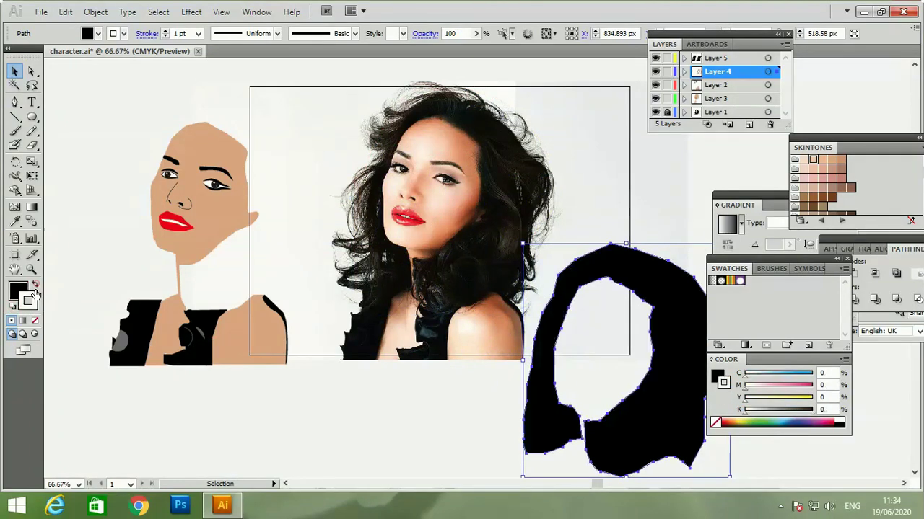
left_click(34, 321)
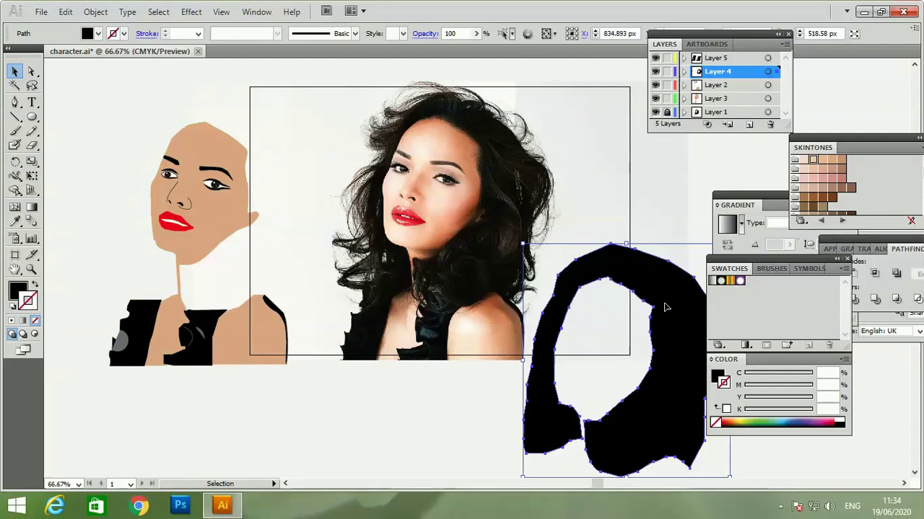
mouse_move(595, 283)
left_mouse_down()
mouse_move(262, 182)
mouse_move(268, 151)
left_mouse_up()
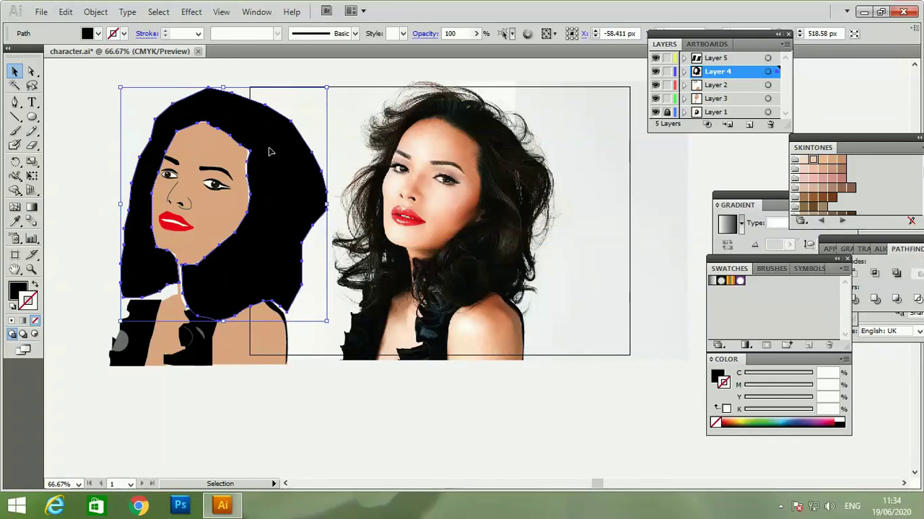
Nudge the black hair shape slightly down and left with the arrow keys.
left_click(340, 72)
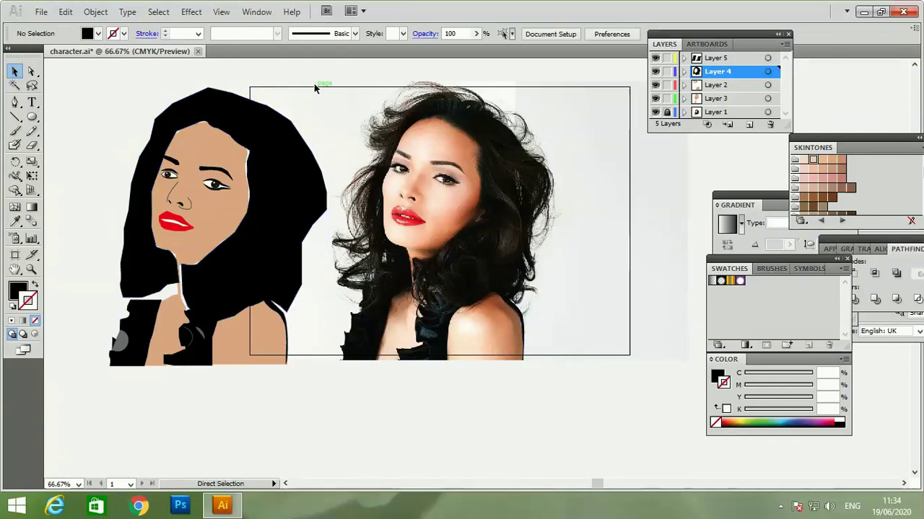
key("ctrl+1")
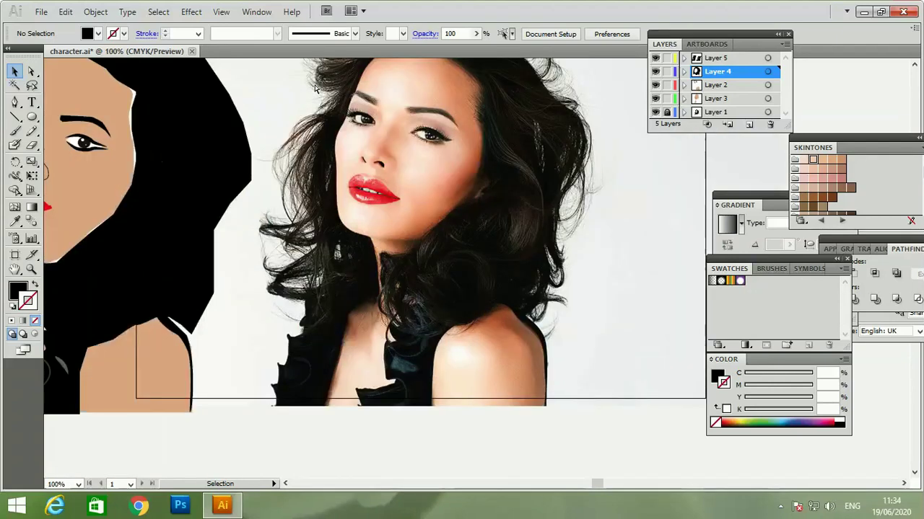
key("ctrl+minus")
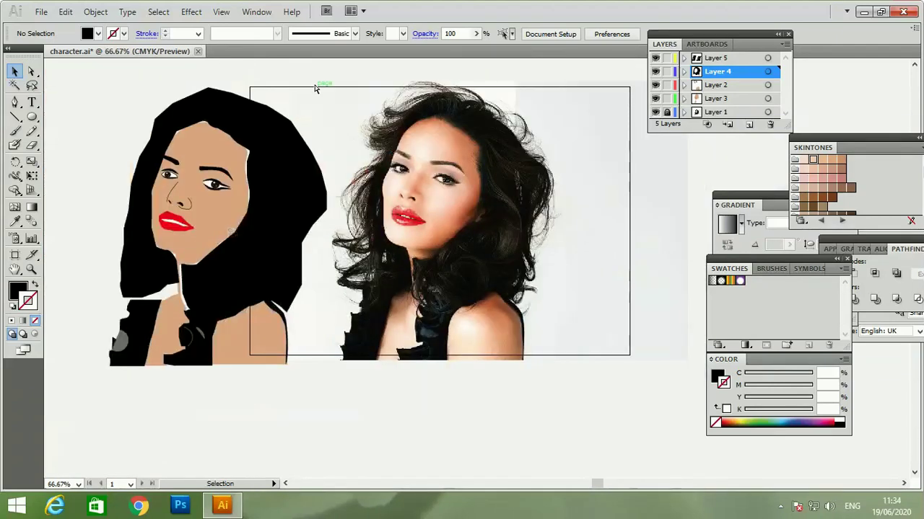
left_click(267, 119)
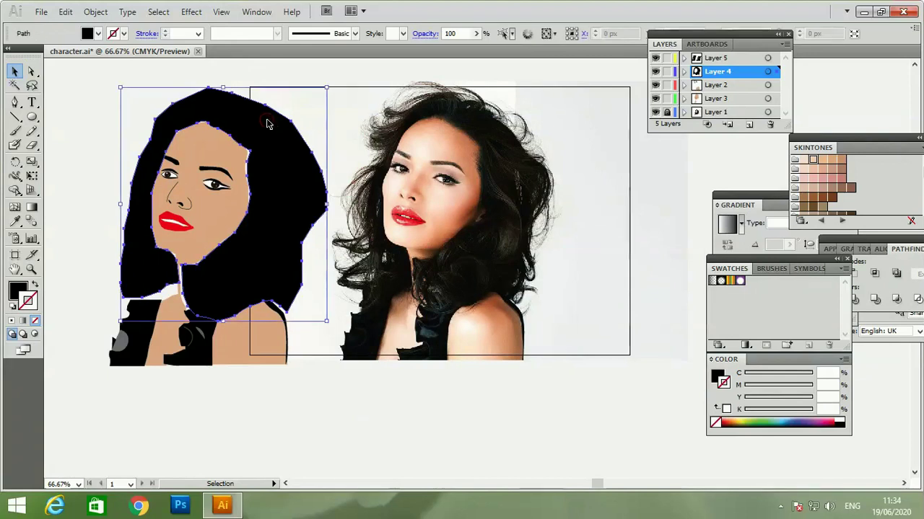
key("Down")
key("Down")
key("Down")
key("Down")
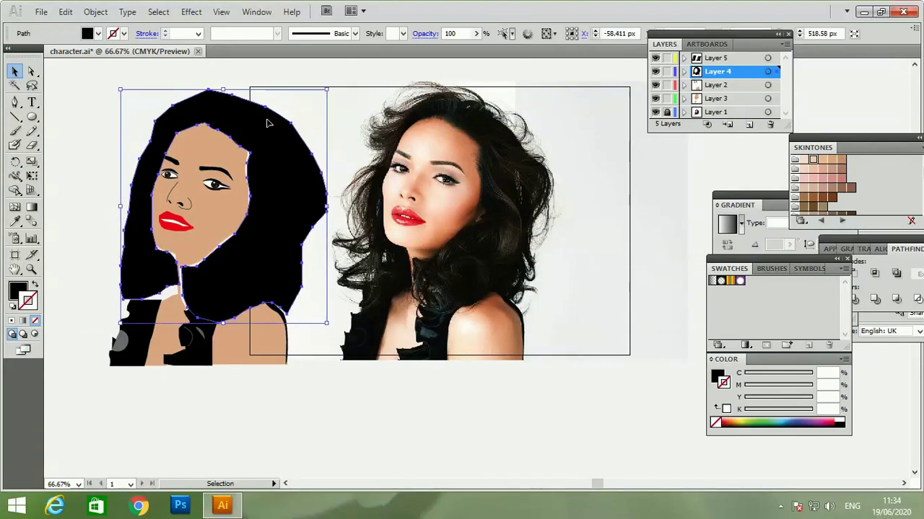
key("Left")
key("Left")
key("Left")
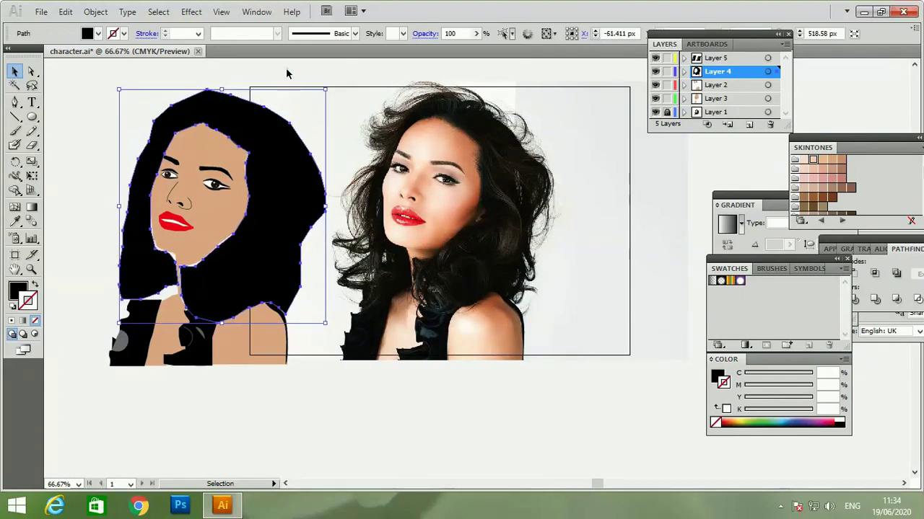
left_click(286, 74)
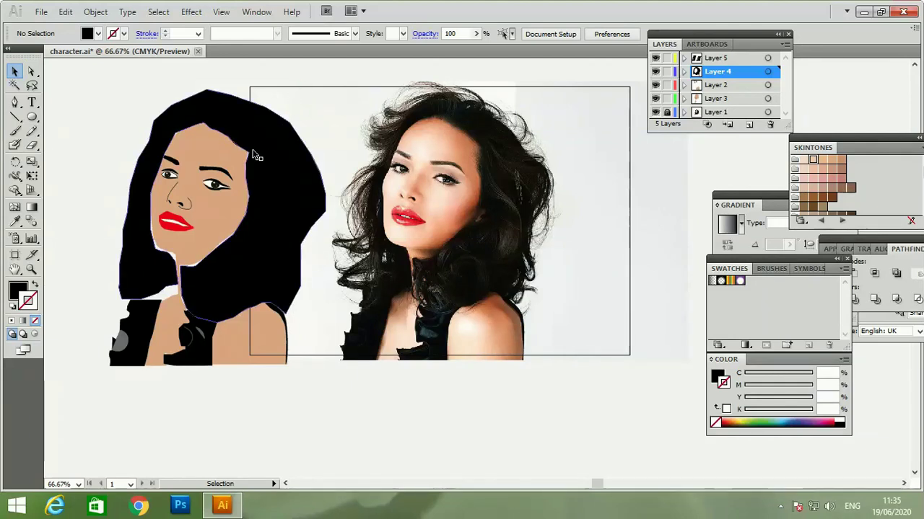
Enlarge the black hair slightly by dragging its top-left corner handle.
left_click(269, 78)
left_click(221, 119)
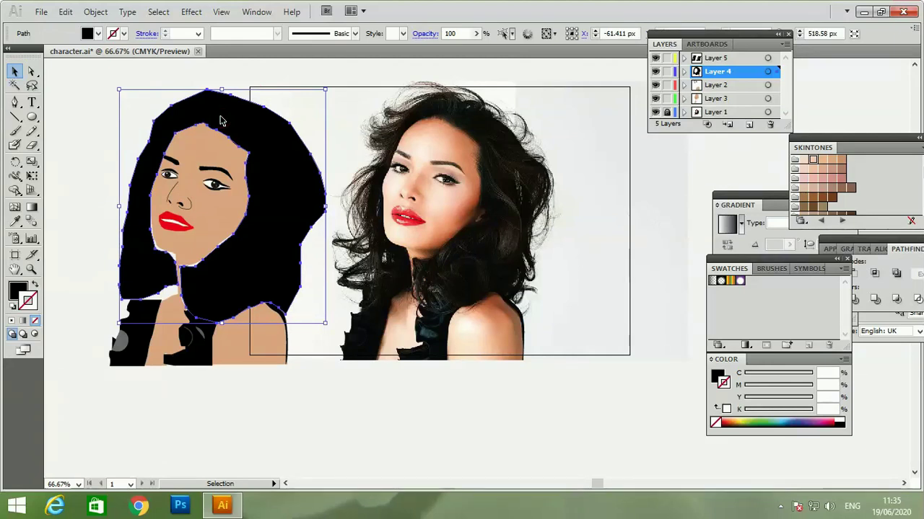
left_click(272, 62)
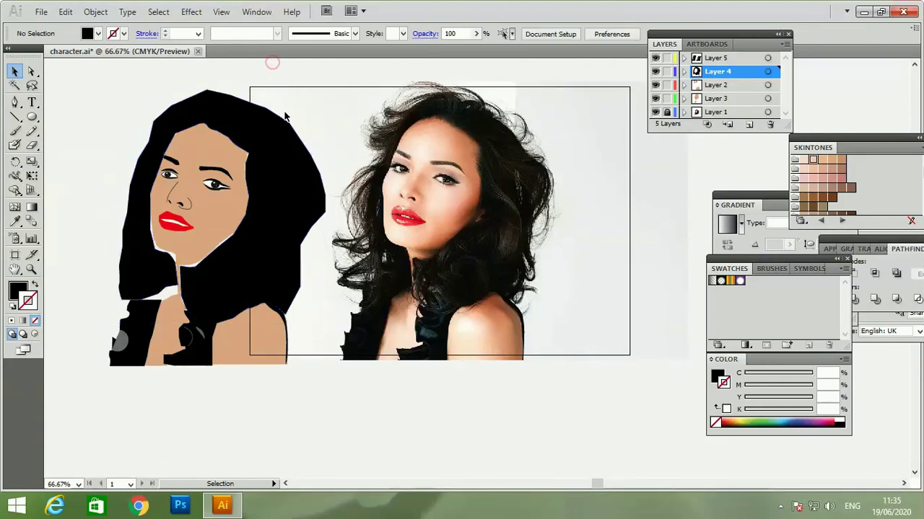
left_click(239, 220)
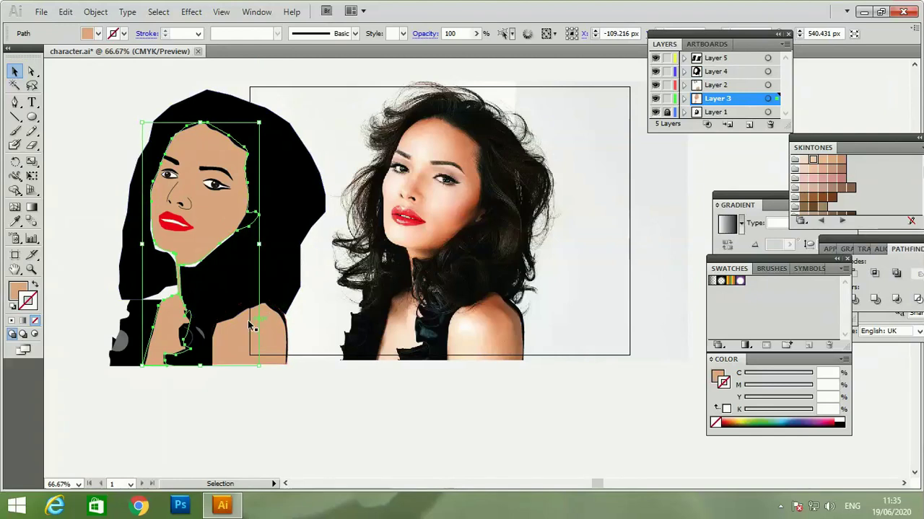
left_click(273, 233, "shift")
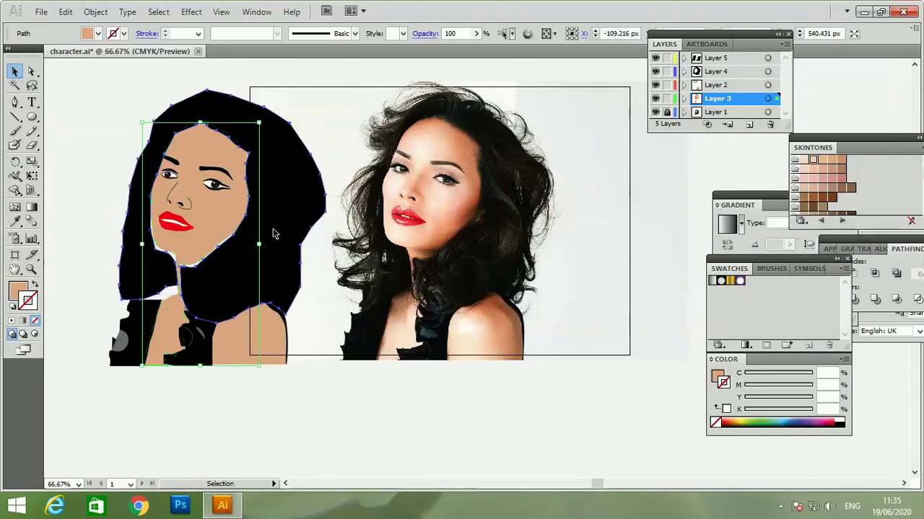
left_click(272, 233)
left_click_drag(120, 92, 116, 88)
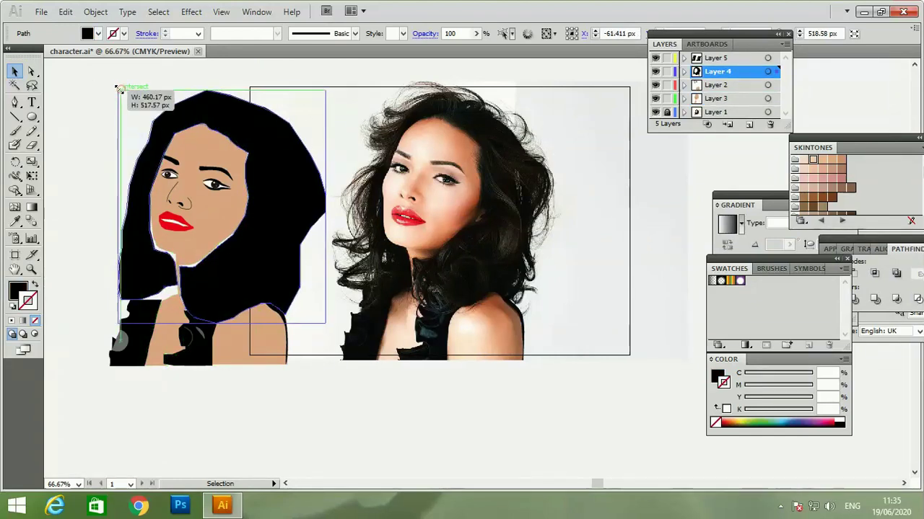
Shift the face skin shape about 10 px left to sit inside the hair.
left_click(193, 144)
left_click_drag(196, 142, 190, 142)
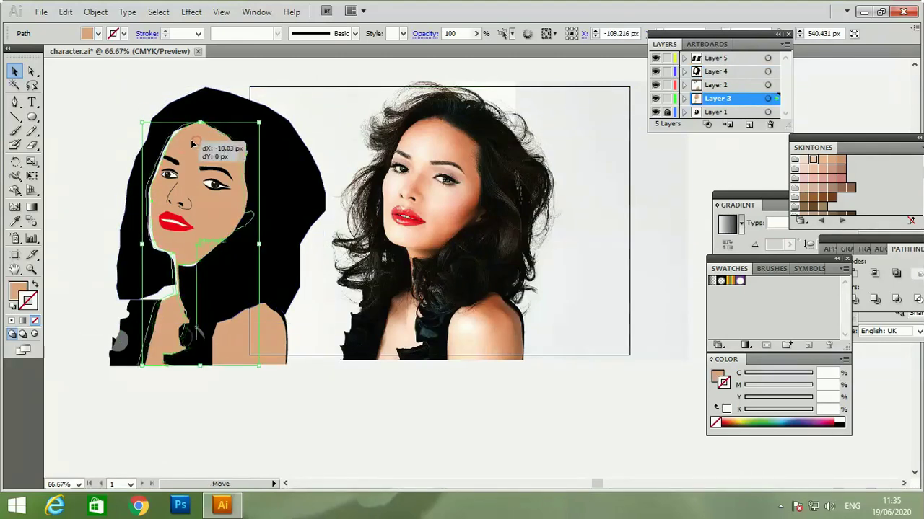
left_click(259, 157)
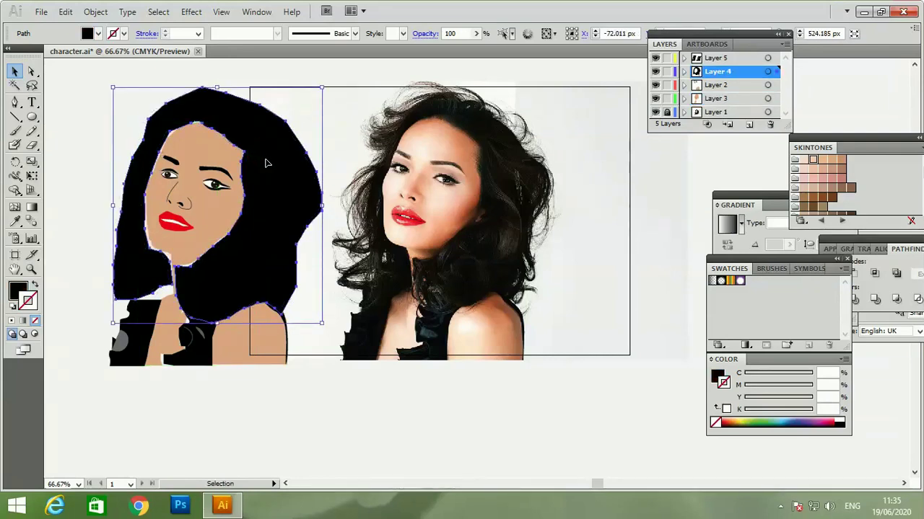
left_click(291, 96)
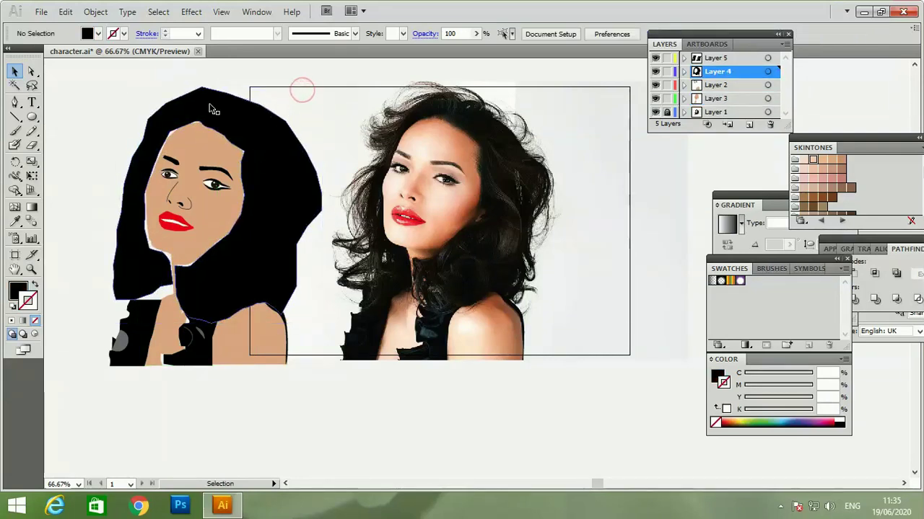
left_click(31, 73)
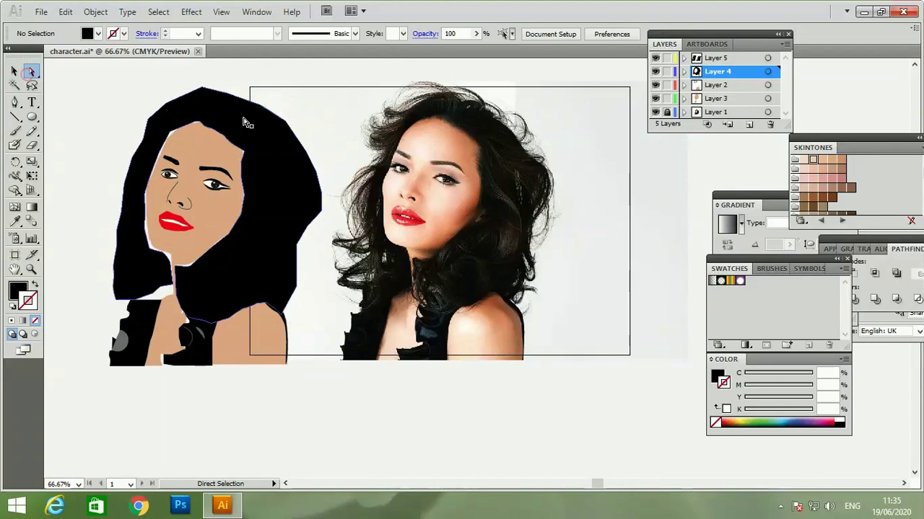
Send the skin shape behind the hair, nudge it down, and reshape its jaw outline.
left_click(195, 124)
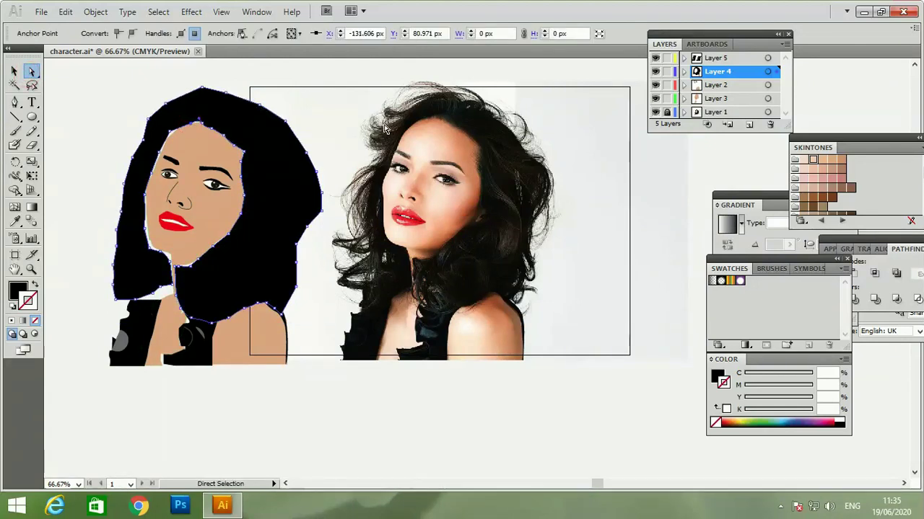
key("Down")
key("Down")
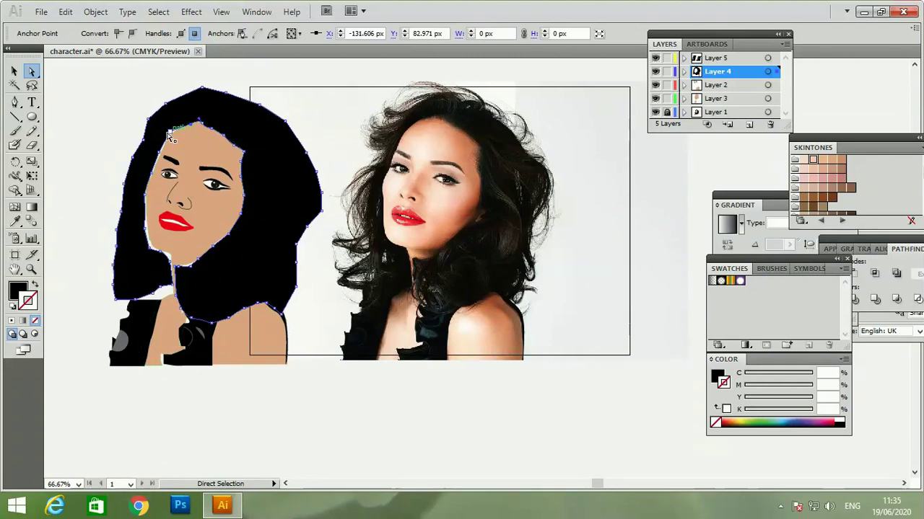
left_click(175, 136)
key("ctrl+shift+[")
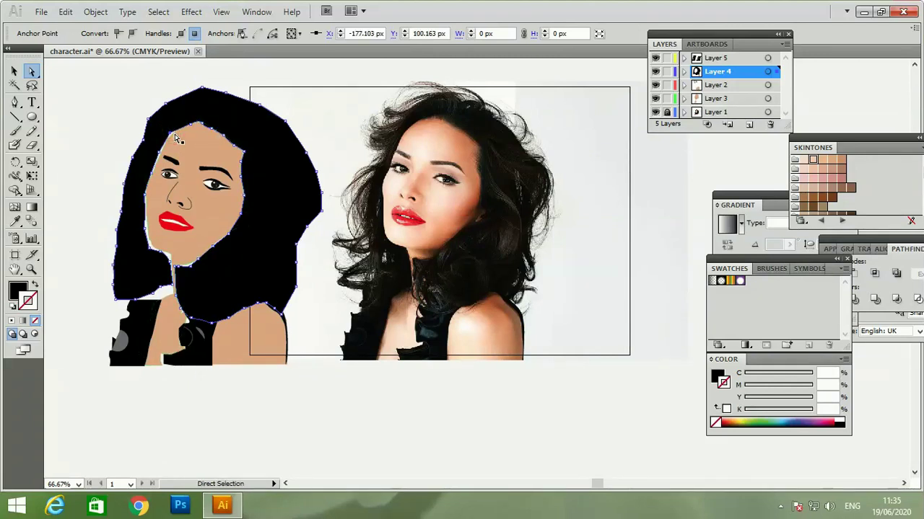
key("Down")
key("Down")
key("Down")
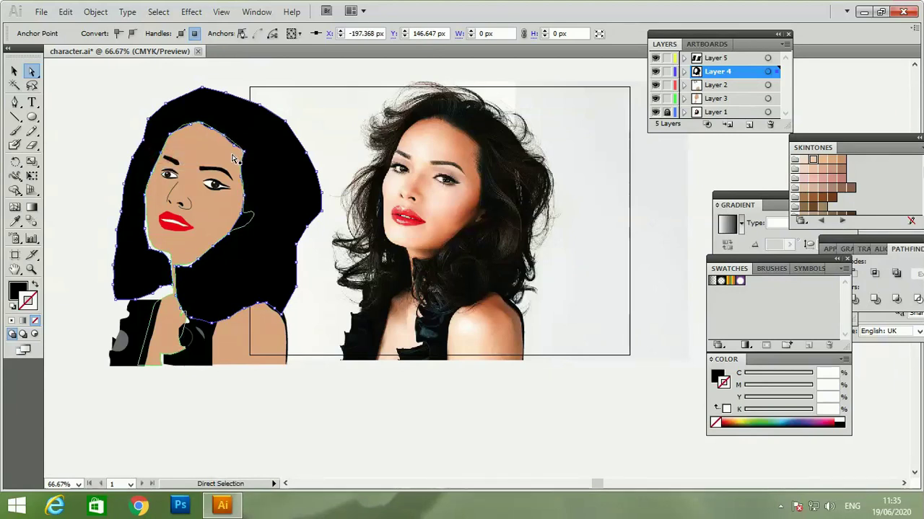
left_click_drag(150, 194, 154, 223)
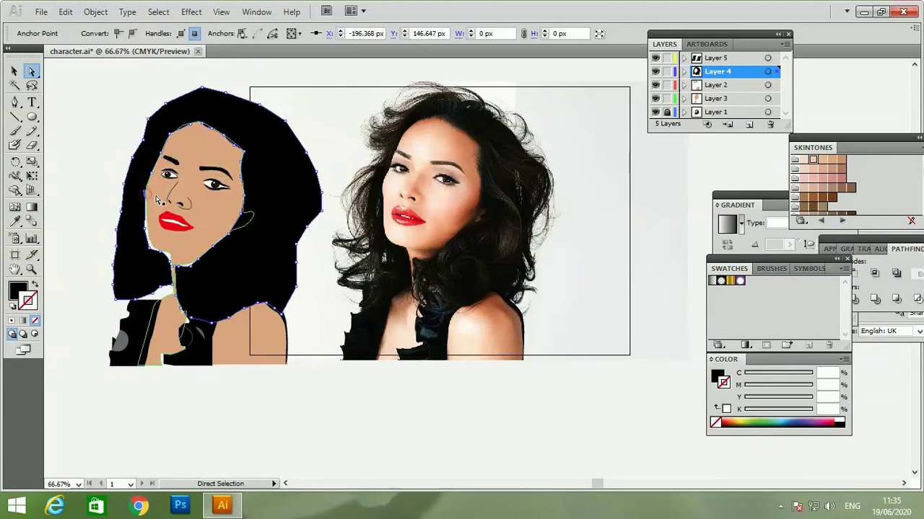
left_click(154, 225)
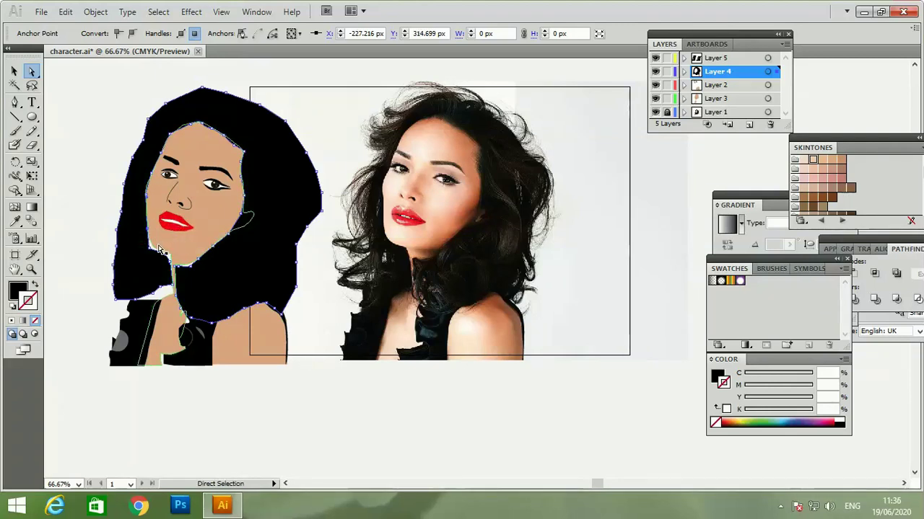
Adjust the hair's jaw and chin anchors so it tucks under the chin.
left_click(155, 253)
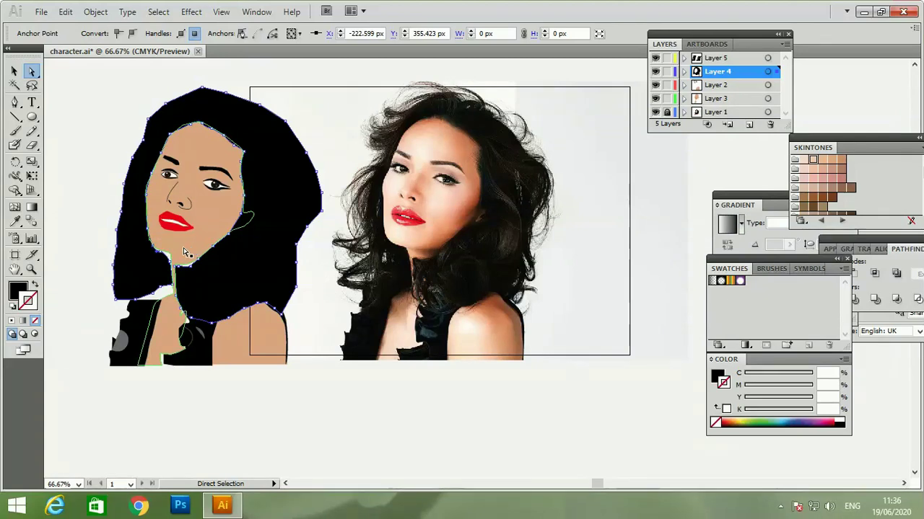
left_click(165, 257)
left_click(162, 250)
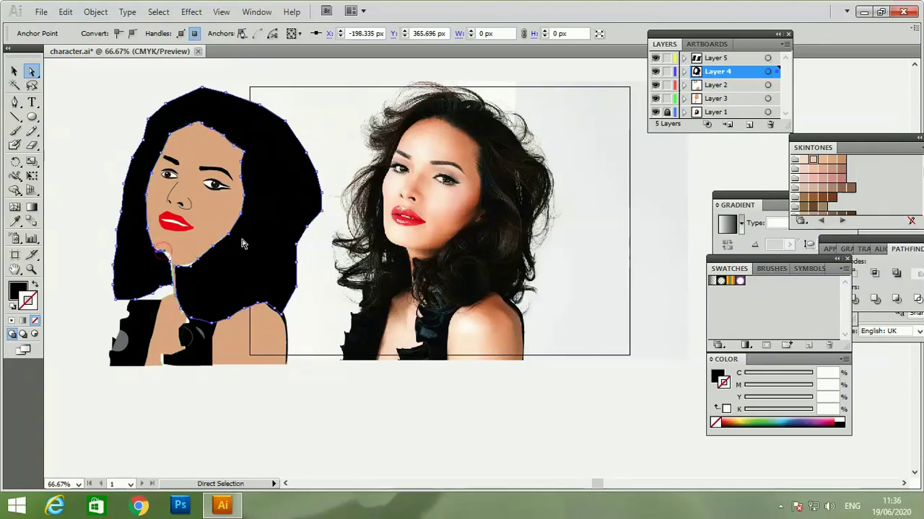
left_click_drag(174, 265, 174, 264)
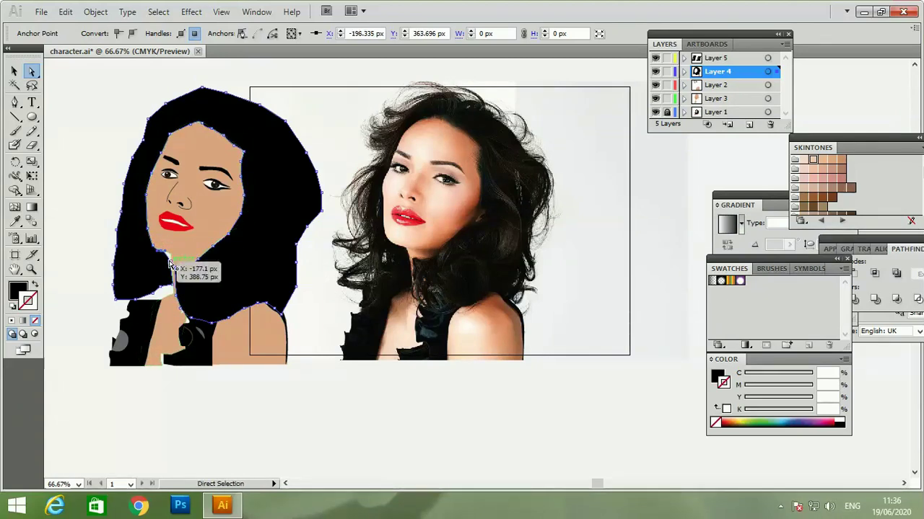
left_click(176, 267)
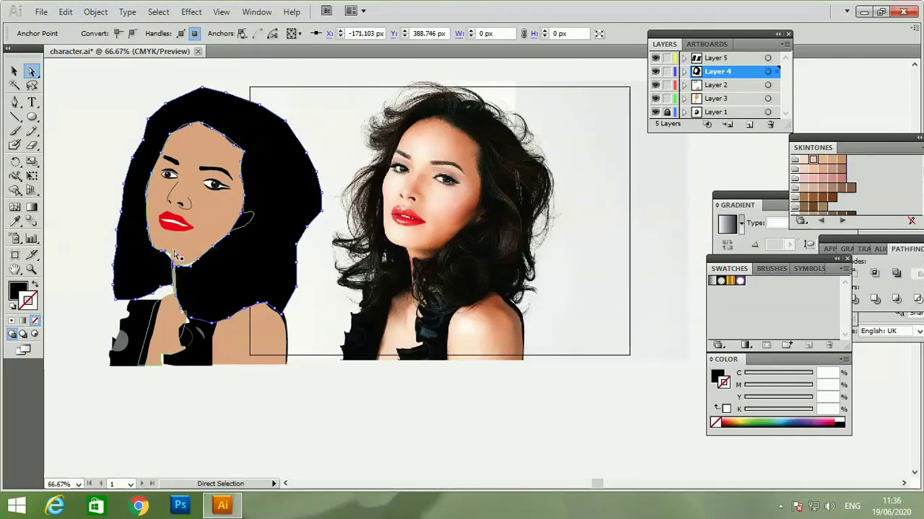
key("Right")
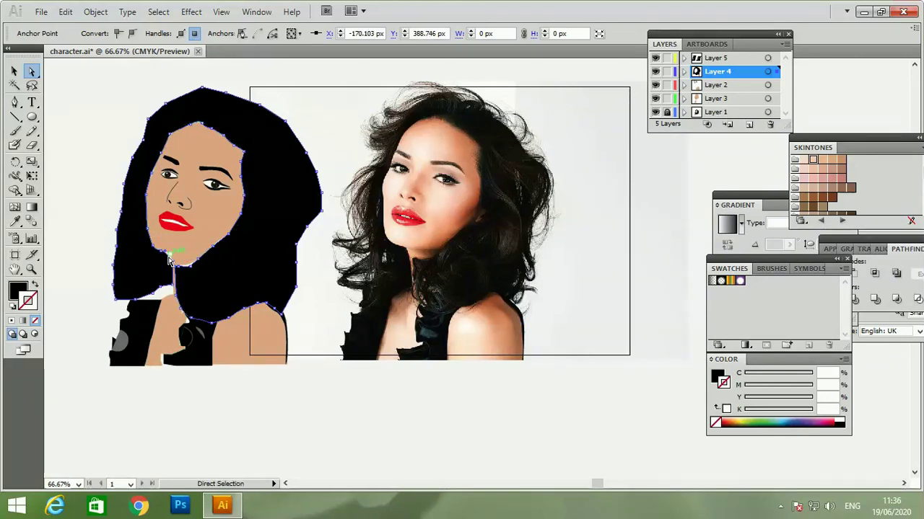
left_click(192, 255)
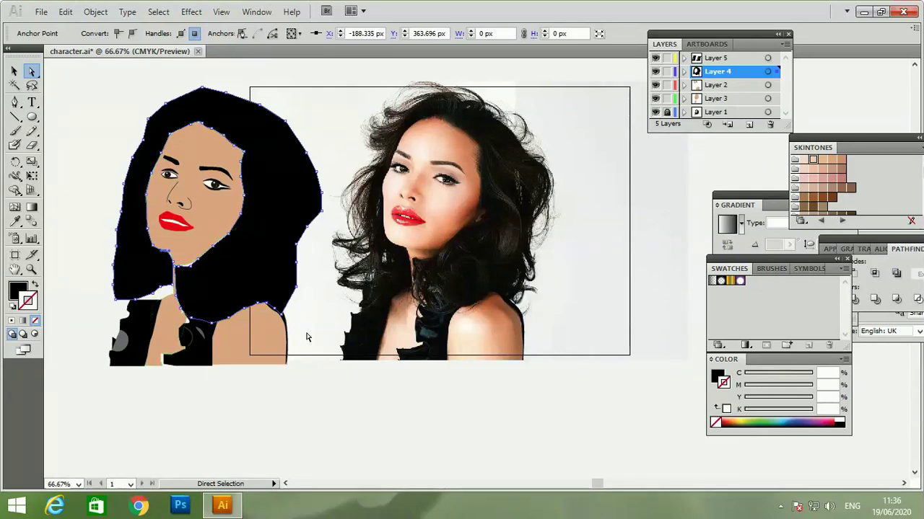
left_click(303, 387)
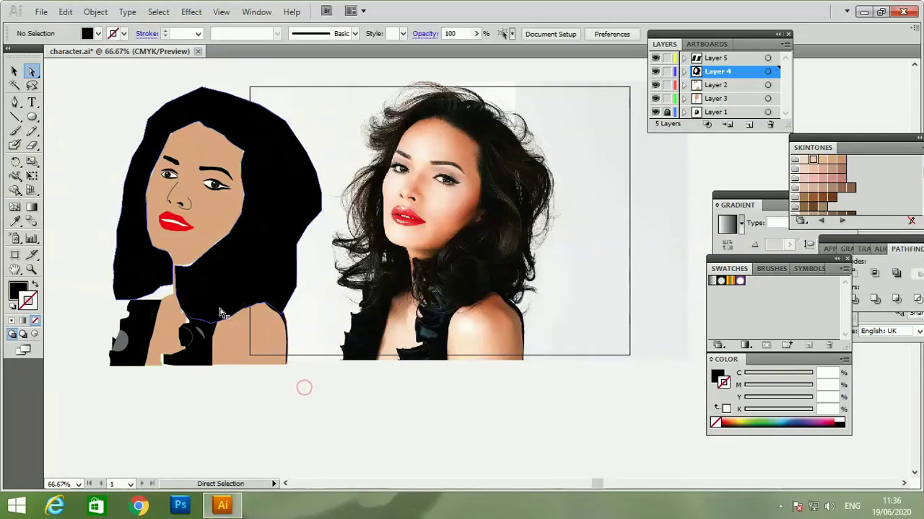
left_click(190, 267)
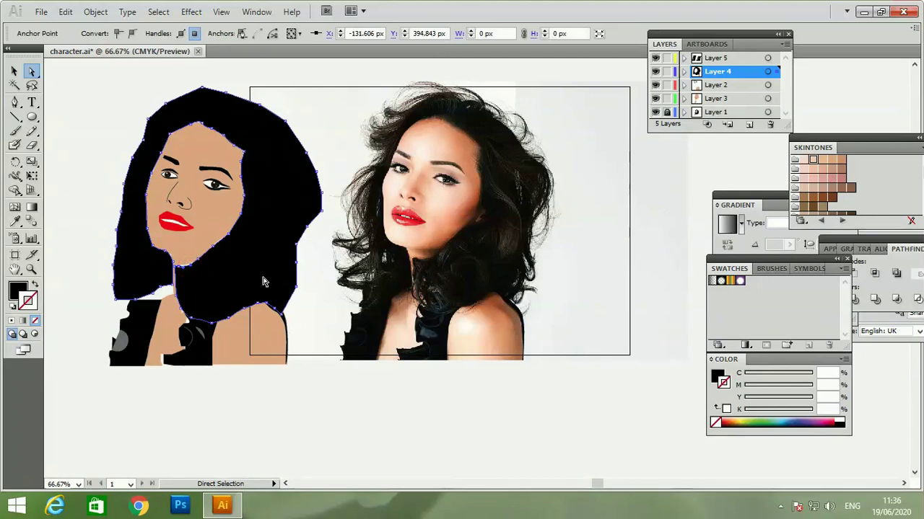
left_click(307, 382)
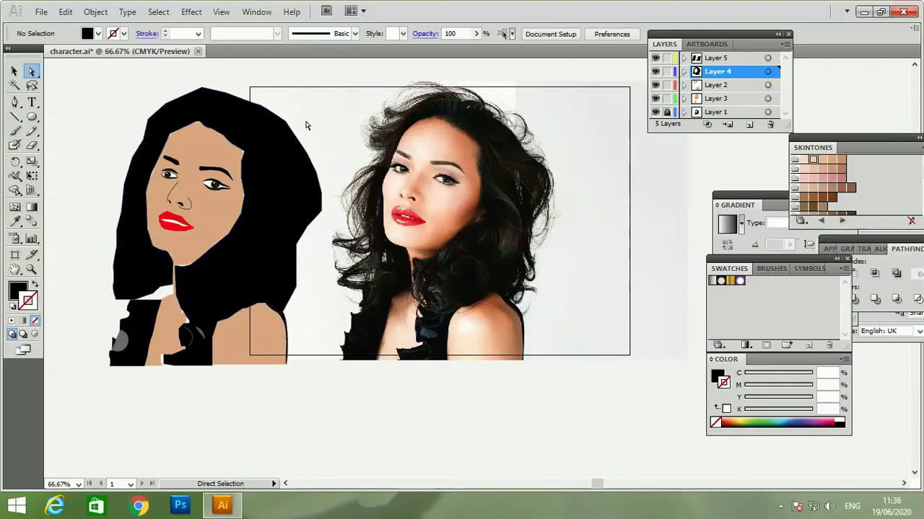
Inspect the skin anchors and move a hair anchor near the neck slightly left.
left_click(184, 147)
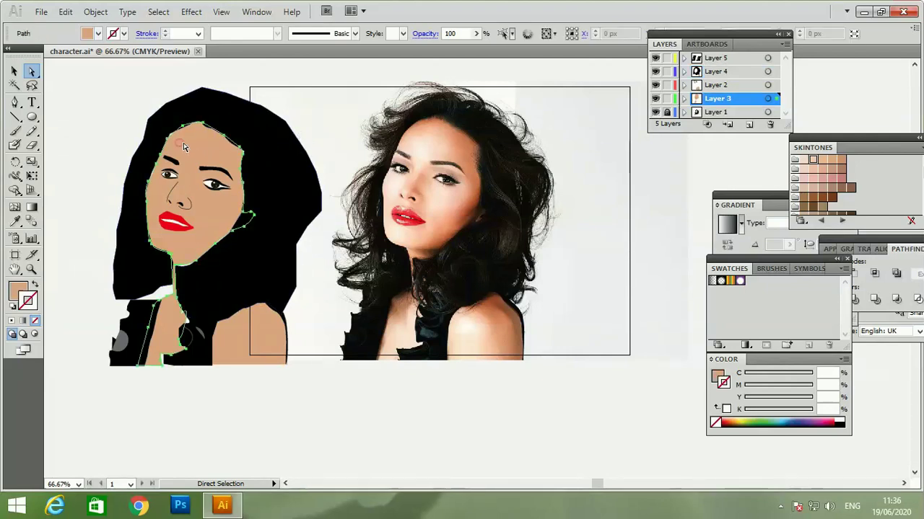
left_click(174, 143)
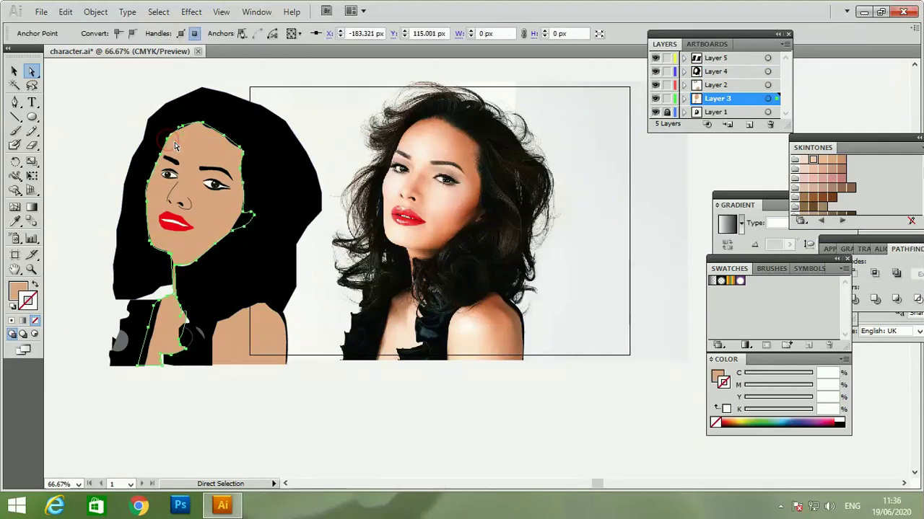
left_click(254, 75)
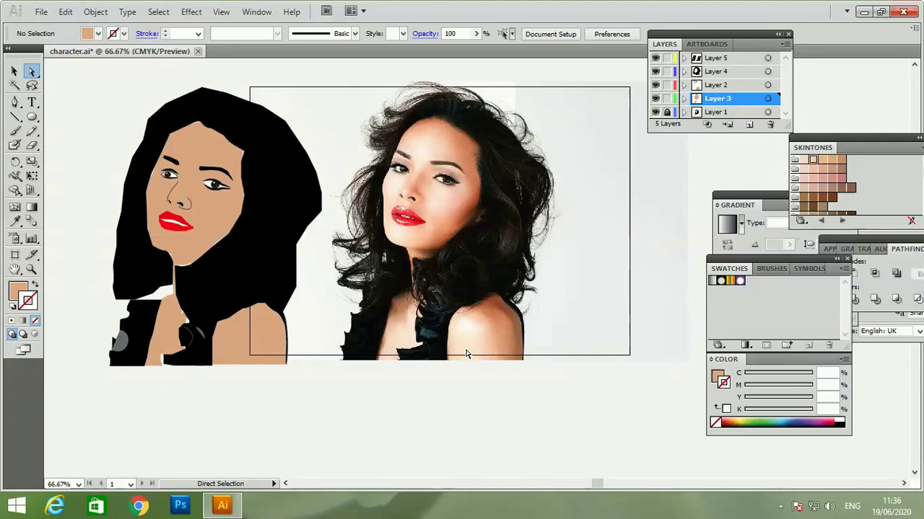
left_click(161, 358)
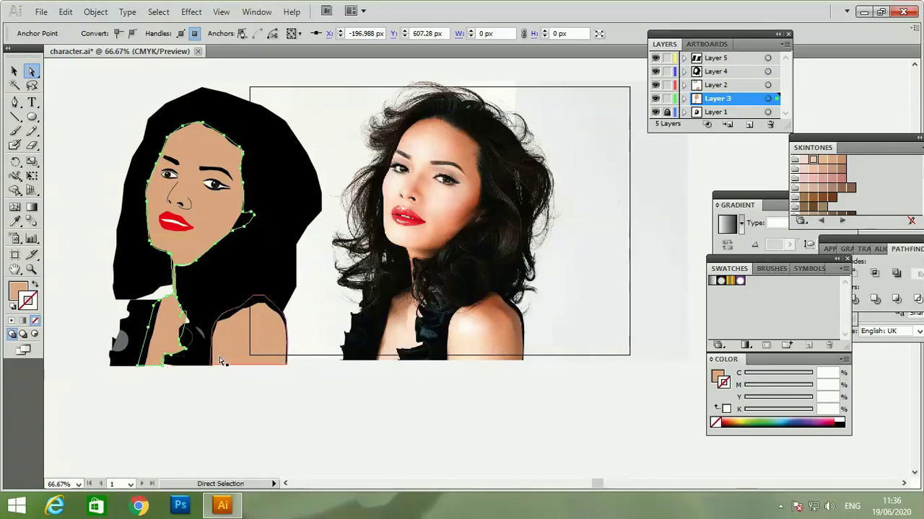
left_click(264, 402)
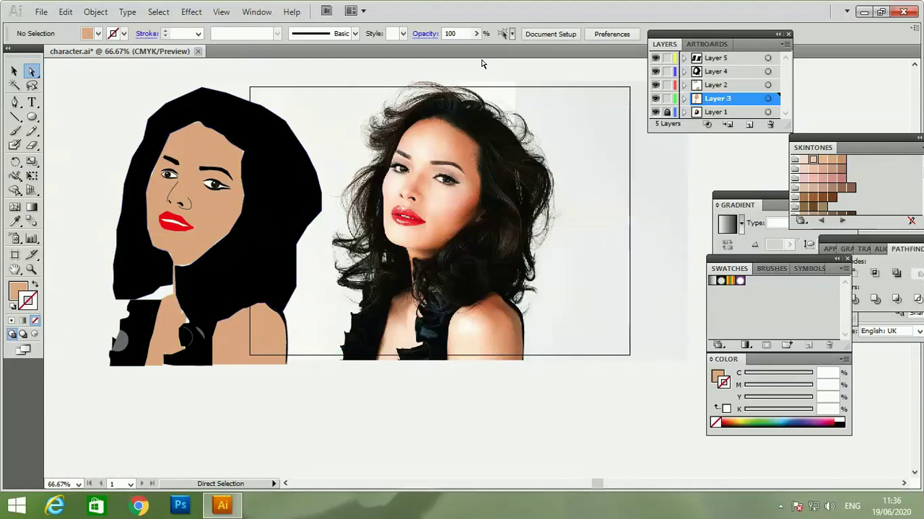
left_click(193, 272)
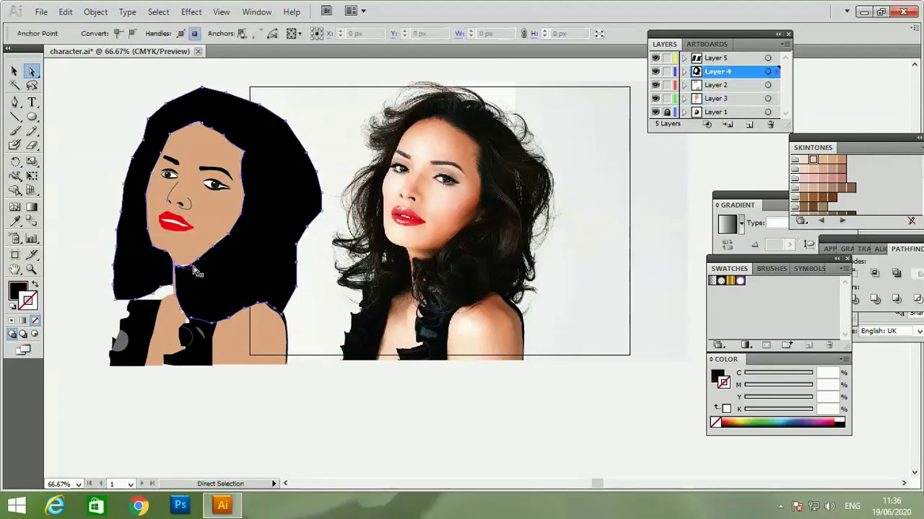
left_click_drag(182, 267, 178, 268)
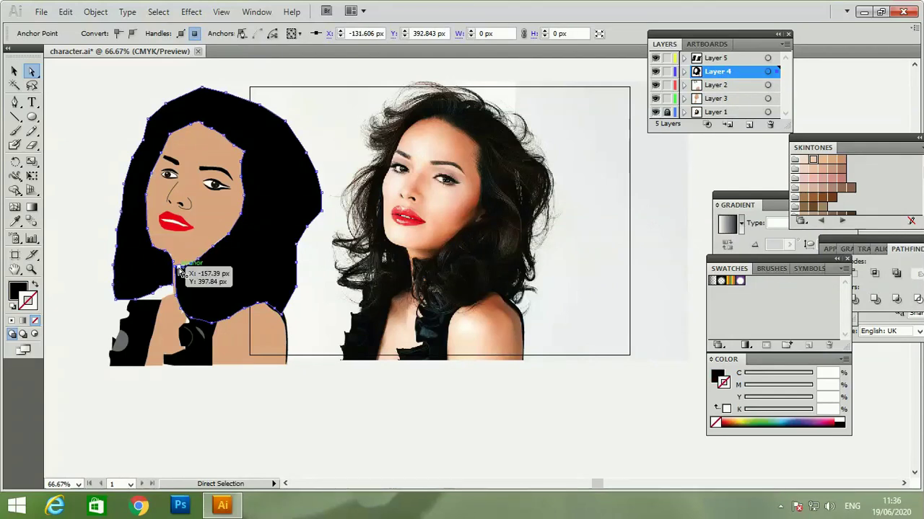
left_click(339, 375)
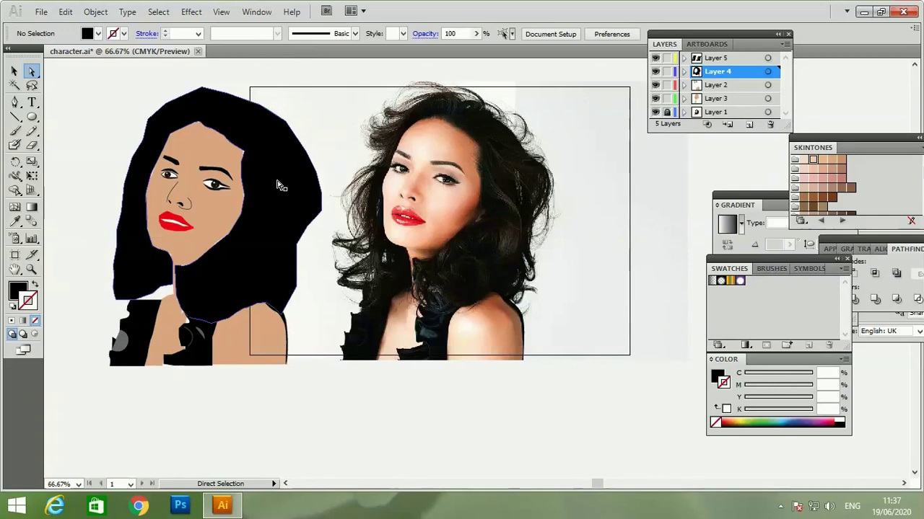
Move the collar's corner anchor up-left and arrow-nudge it to meet the neck skin.
left_click(186, 323)
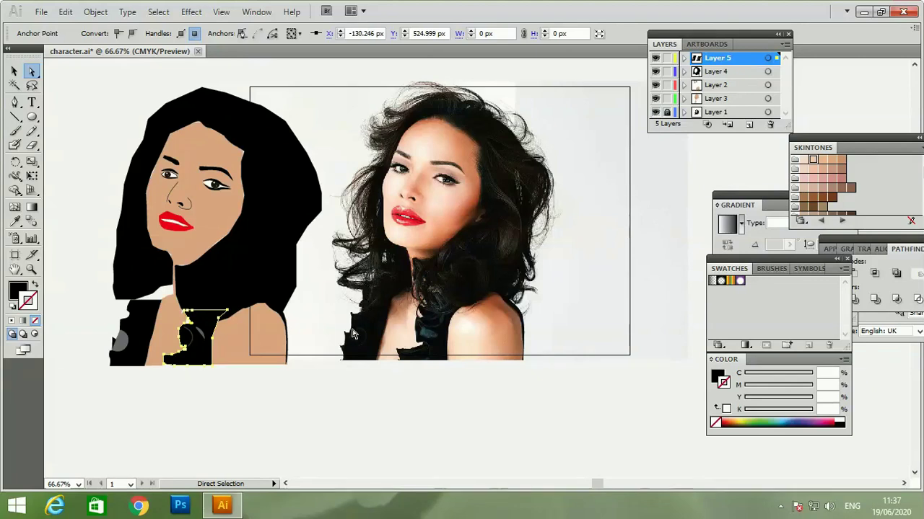
left_click(334, 393)
left_click_drag(186, 324, 182, 318)
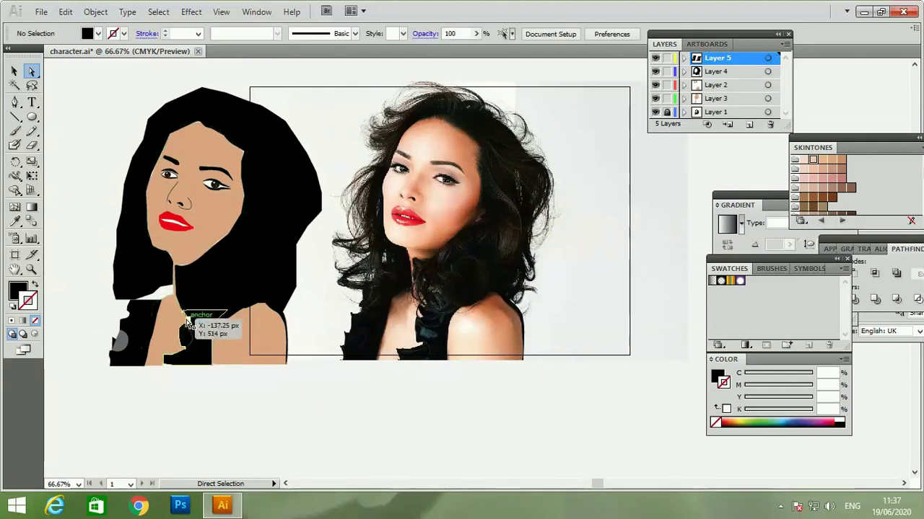
key("shift+Right")
key("Right")
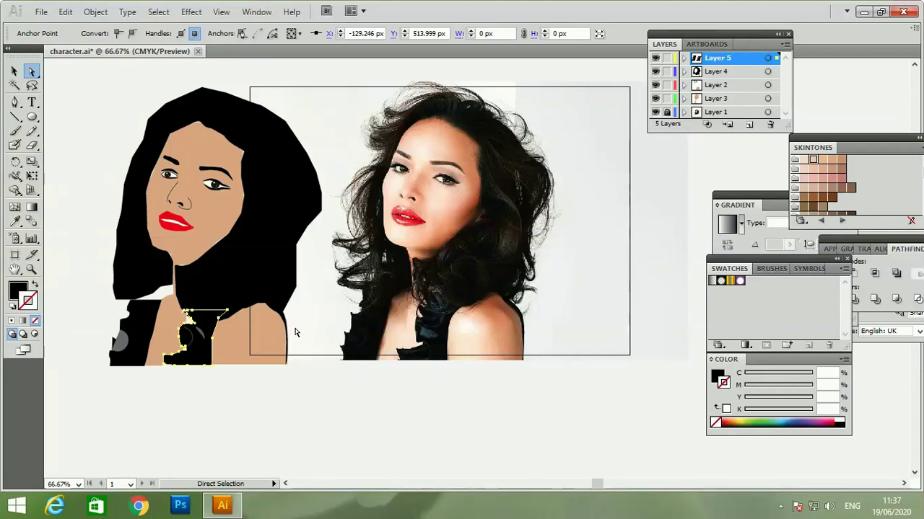
key("shift+Left")
key("Down")
key("Down")
key("Down")
left_click(305, 402)
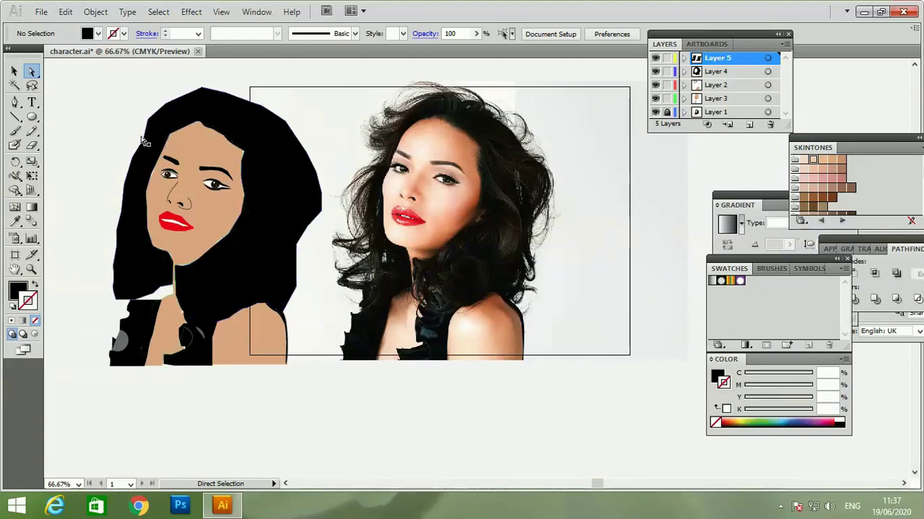
Nudge the hair's lower anchors down and right so they follow the shoulder.
left_click(155, 288)
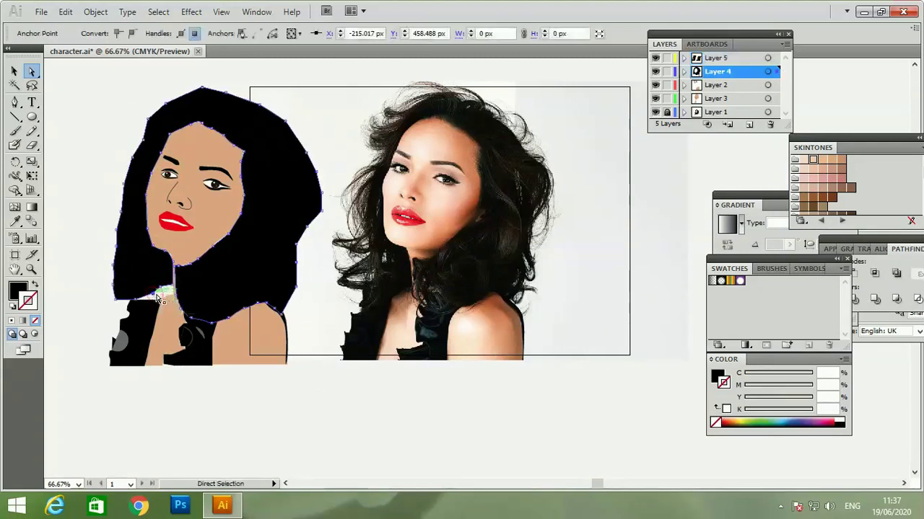
key("Down")
key("Down")
key("Down")
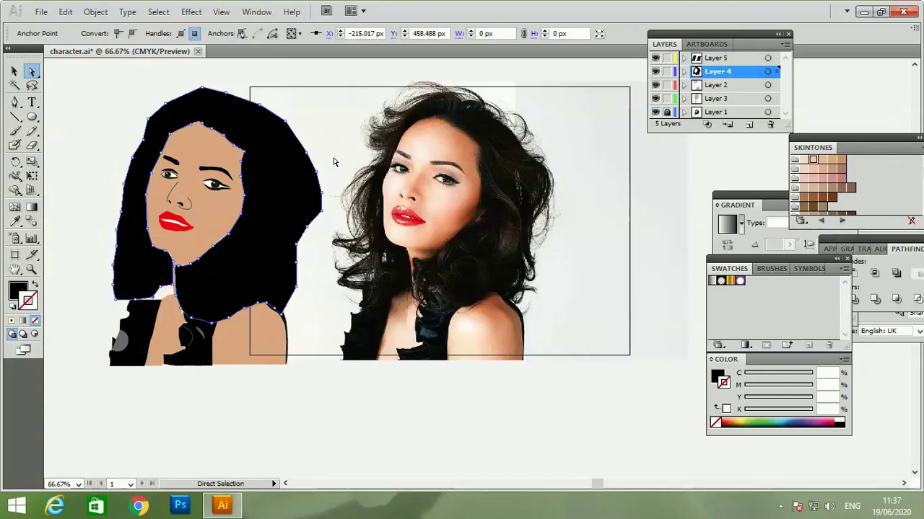
key("Down")
key("Down")
key("Down")
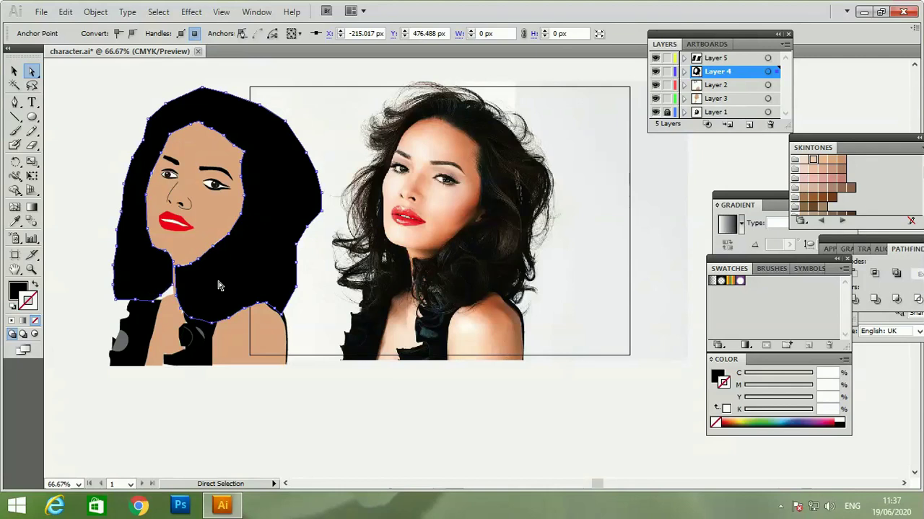
left_click(165, 289)
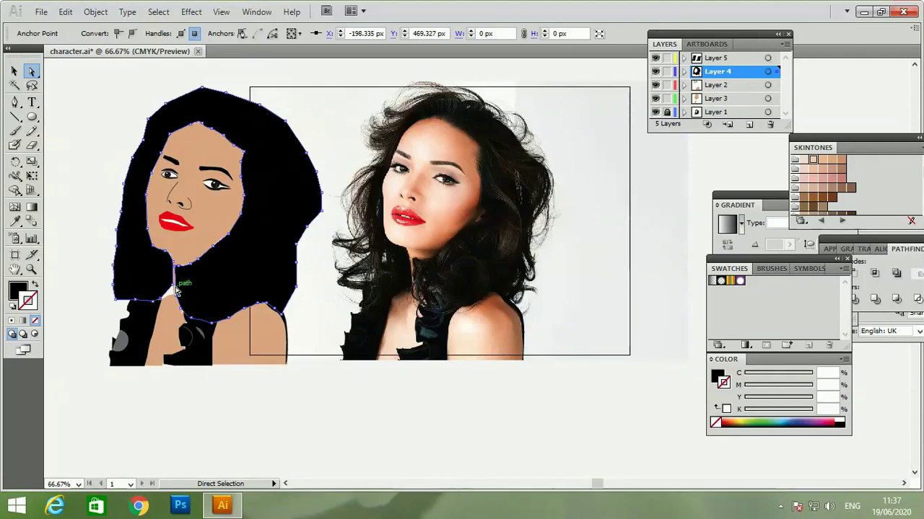
left_click_drag(177, 289, 215, 284)
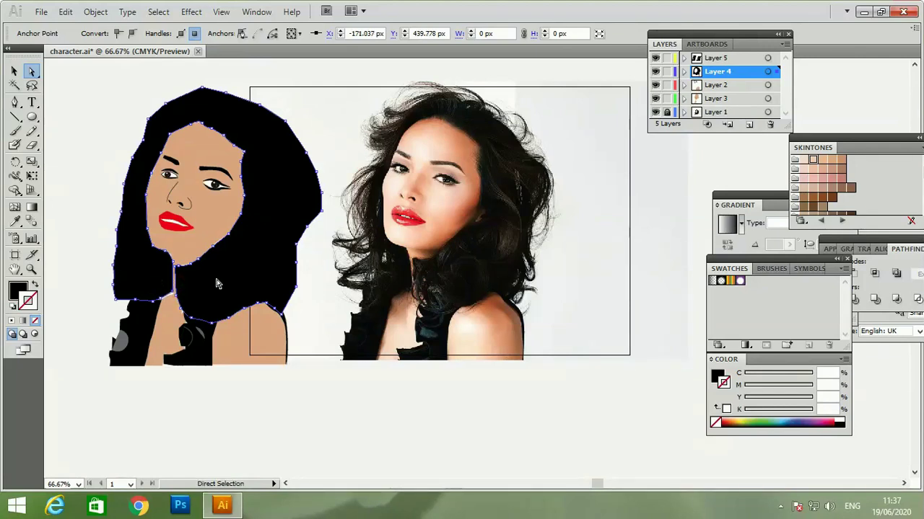
key("Right")
key("shift+Down")
key("shift+Down")
left_click(331, 81)
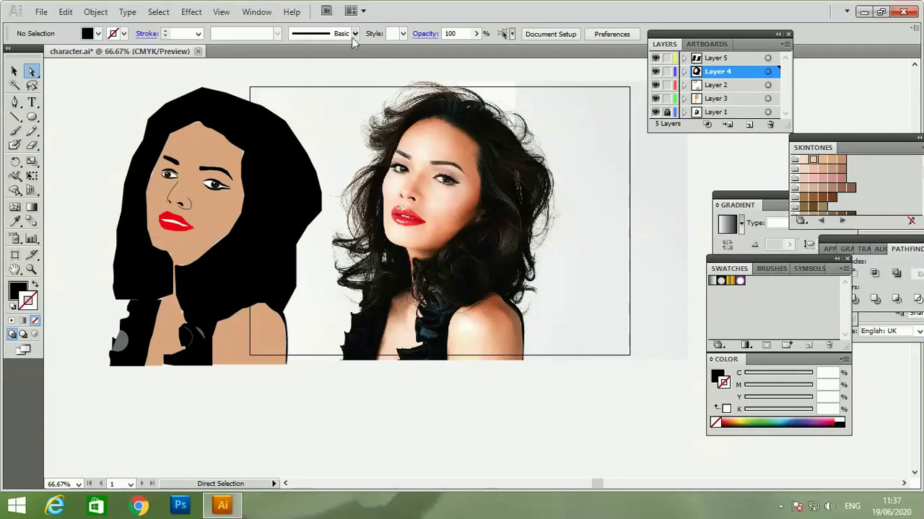
Recheck the hair path anchors and zoom to 100%.
left_click(245, 152)
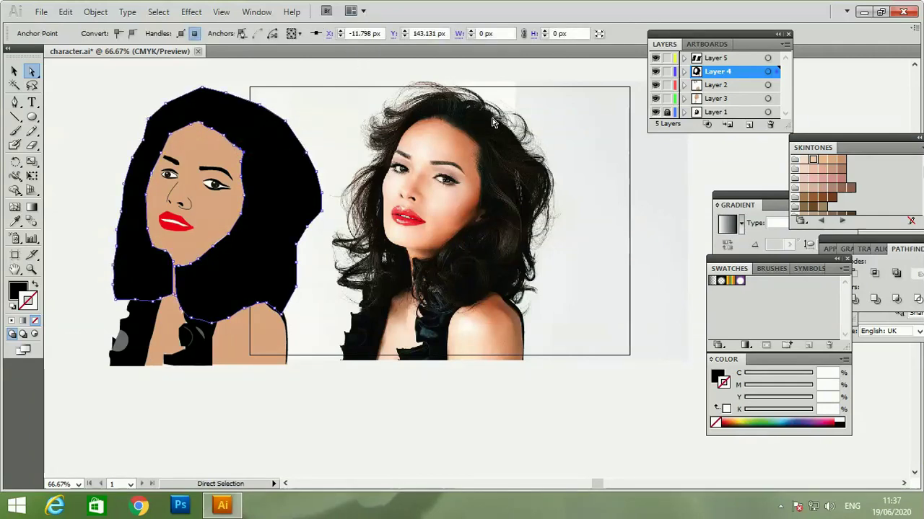
left_click(367, 65)
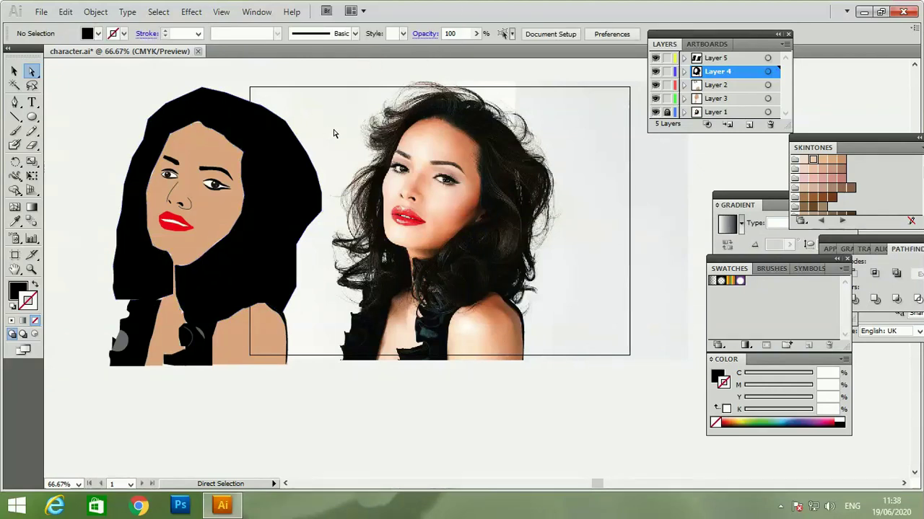
left_click(294, 163)
key("ctrl")
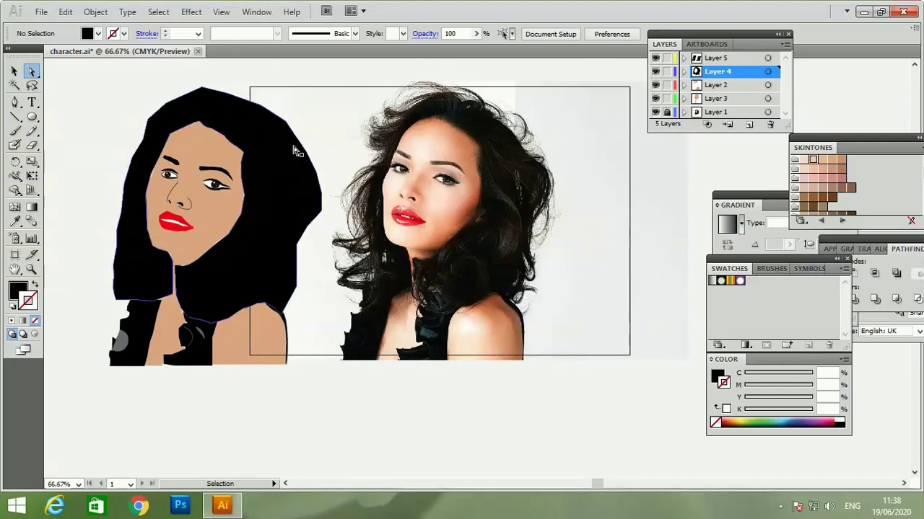
key("ctrl+plus")
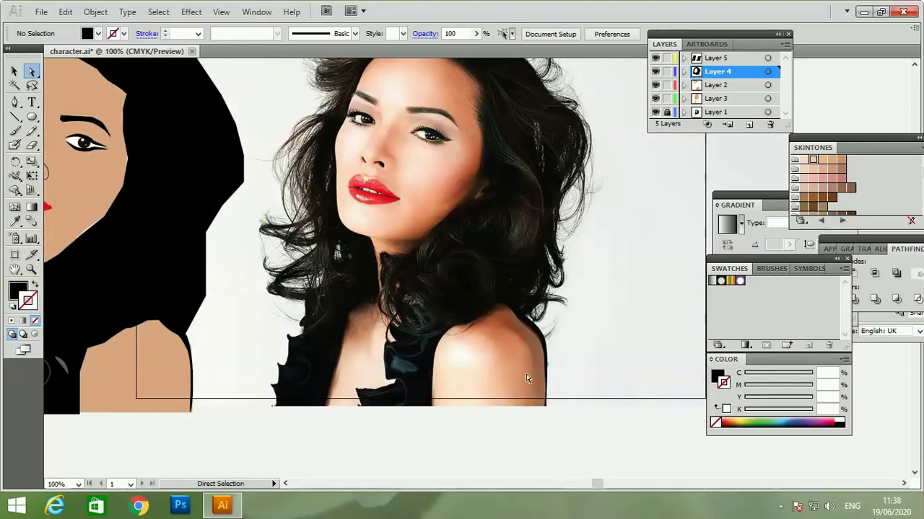
Draw a dark shadow wedge on the right shoulder with the Pen tool.
left_click(605, 486)
left_click_drag(604, 490, 587, 490)
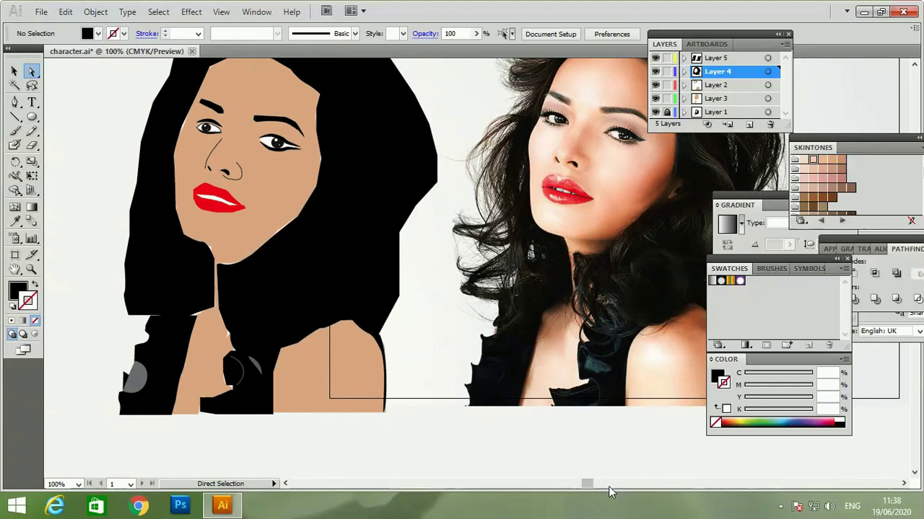
left_click(14, 102)
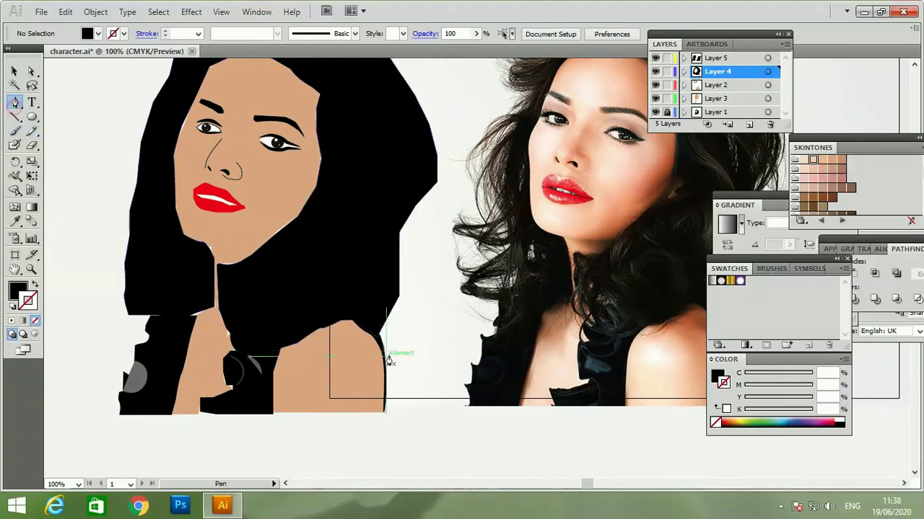
left_click(349, 340)
mouse_move(375, 394)
left_mouse_down()
mouse_move(373, 413)
mouse_move(362, 415)
mouse_move(346, 390)
mouse_move(350, 343)
left_mouse_up()
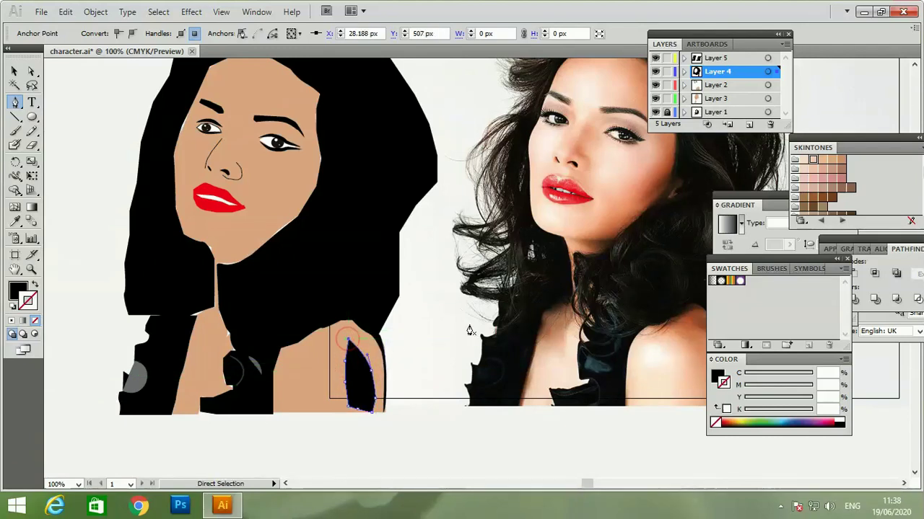
scroll(469, 330, "down", 1, "alt")
scroll(469, 330, "down", 1, "alt")
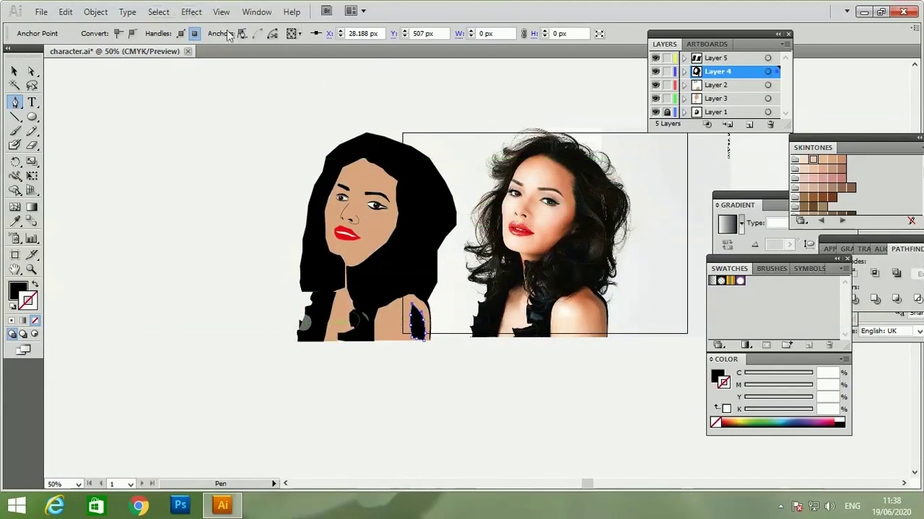
Set the shoulder shadow wedge's opacity to 16%.
left_click(14, 71)
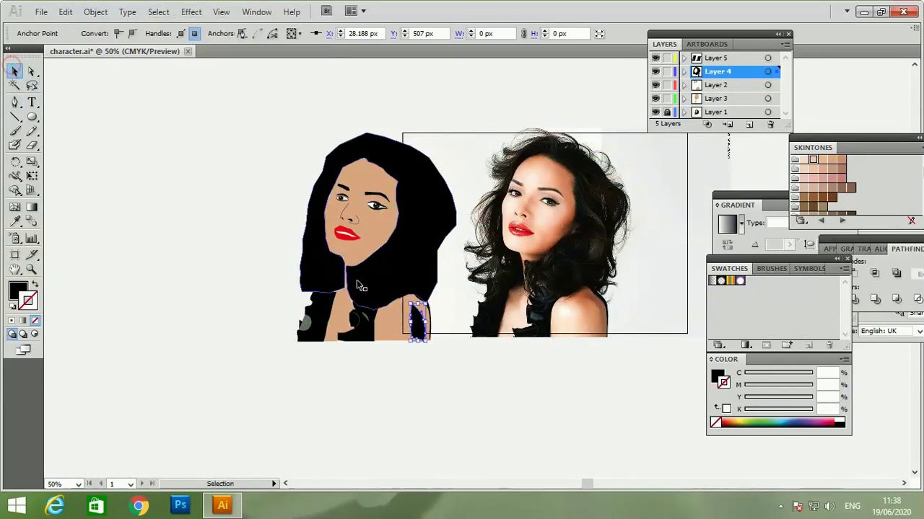
left_click(418, 392)
left_click(417, 340)
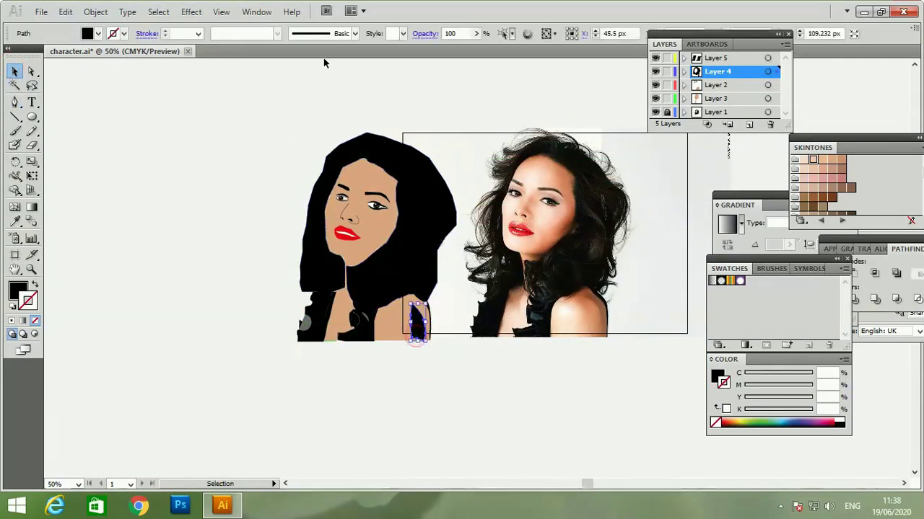
left_click(476, 34)
left_click_drag(474, 48, 417, 49)
left_click(462, 367)
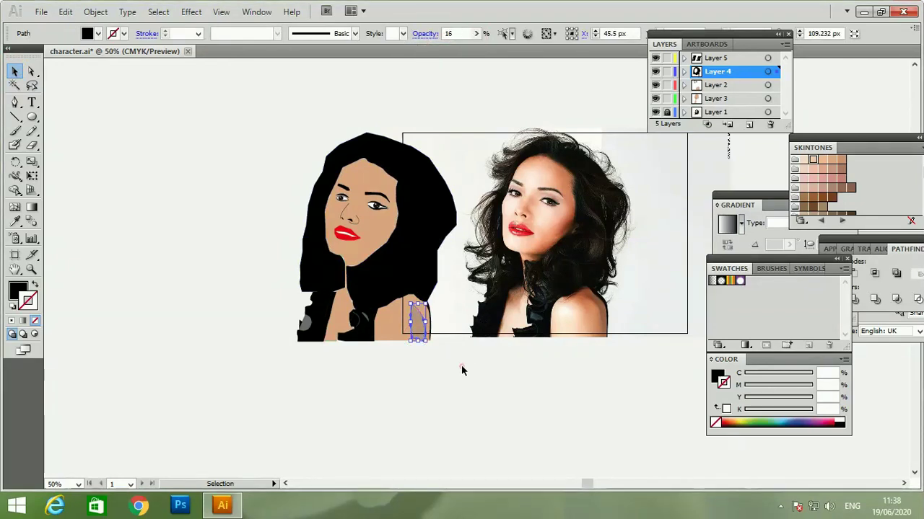
left_click(449, 383)
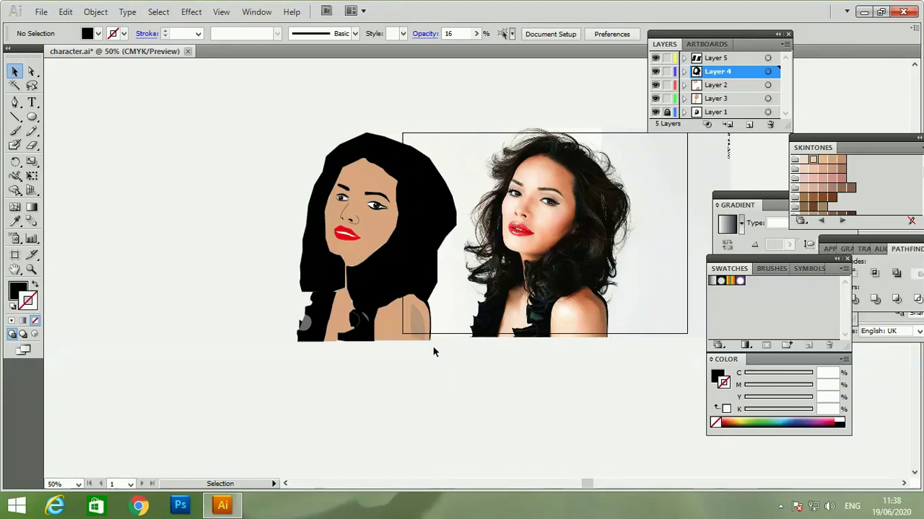
Give the wedge a skin-tone stroke, C0 M24 Y40 K13.
left_click(419, 329)
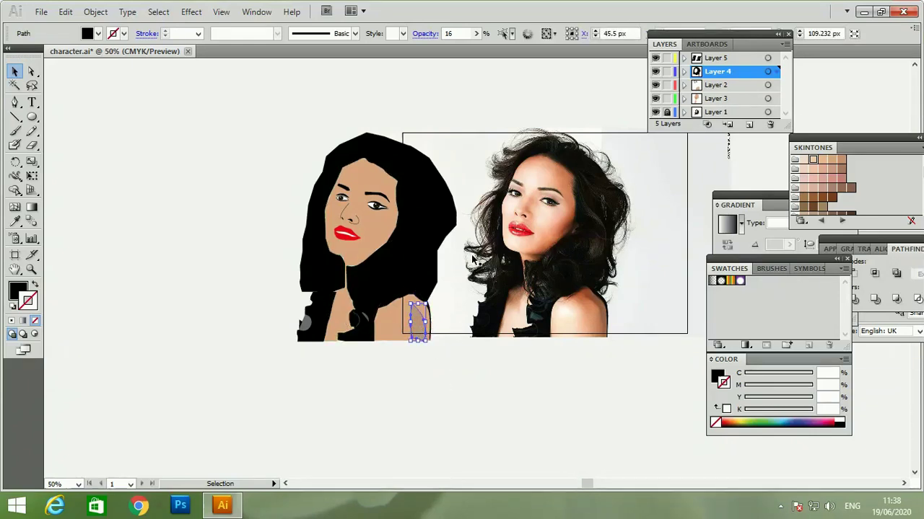
left_click(832, 159)
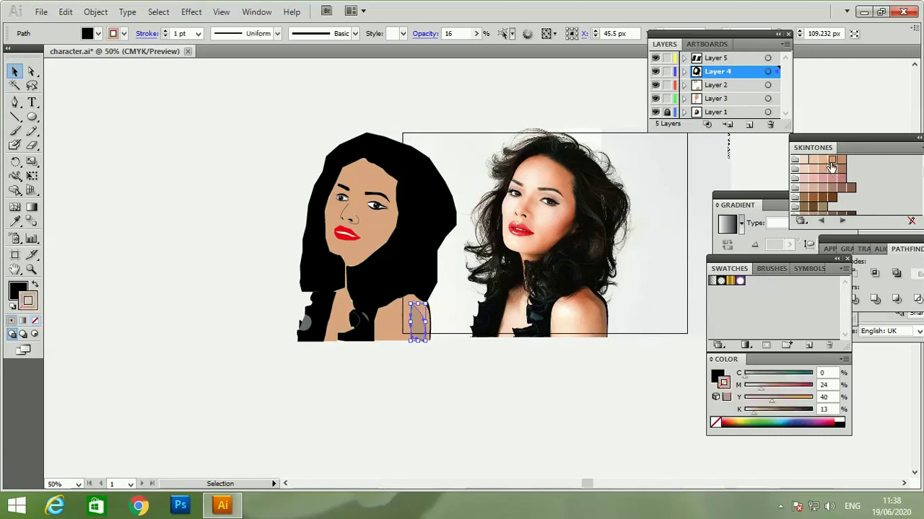
left_click(590, 388)
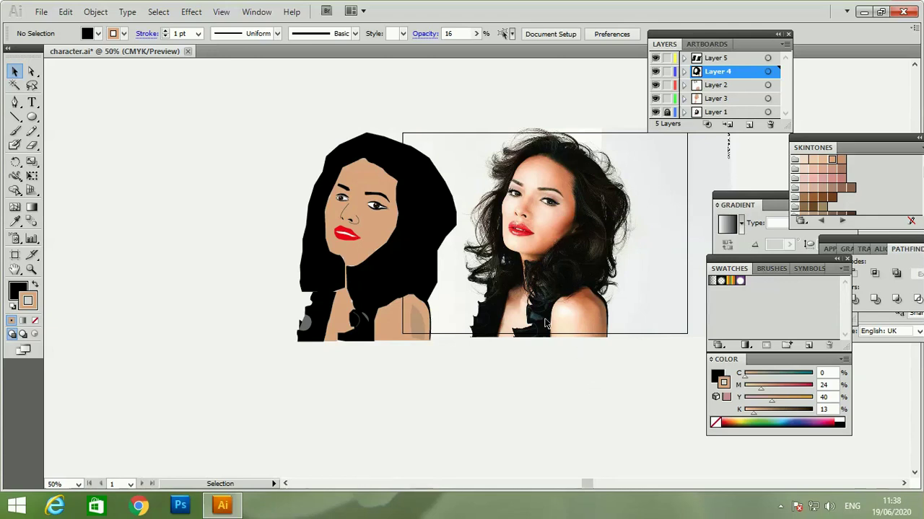
left_click(15, 102)
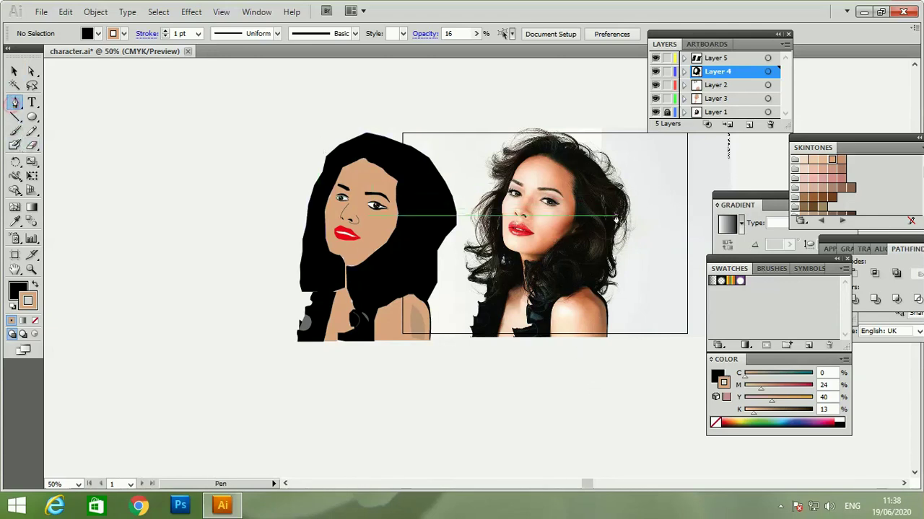
Draw a shoulder shape with default white fill and no stroke.
mouse_move(395, 310)
left_mouse_down()
mouse_move(386, 340)
mouse_move(395, 312)
left_mouse_up()
left_click(396, 312)
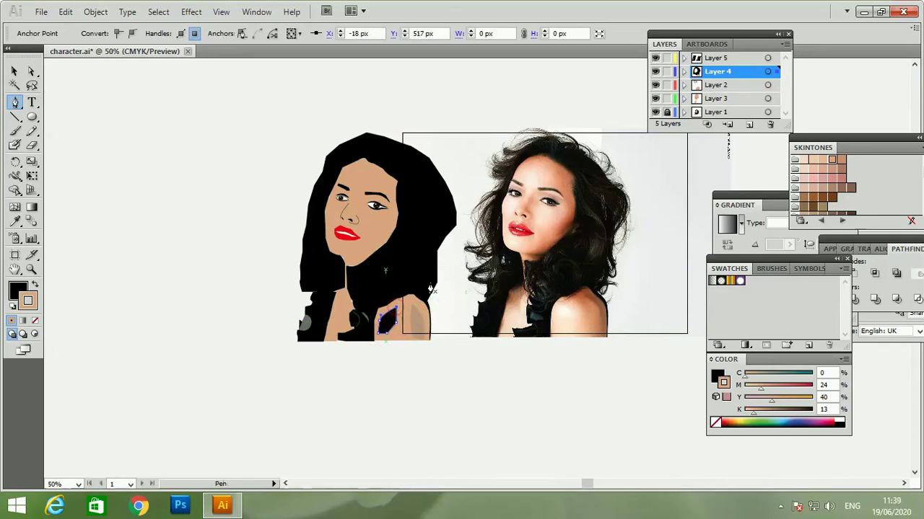
left_click(11, 306)
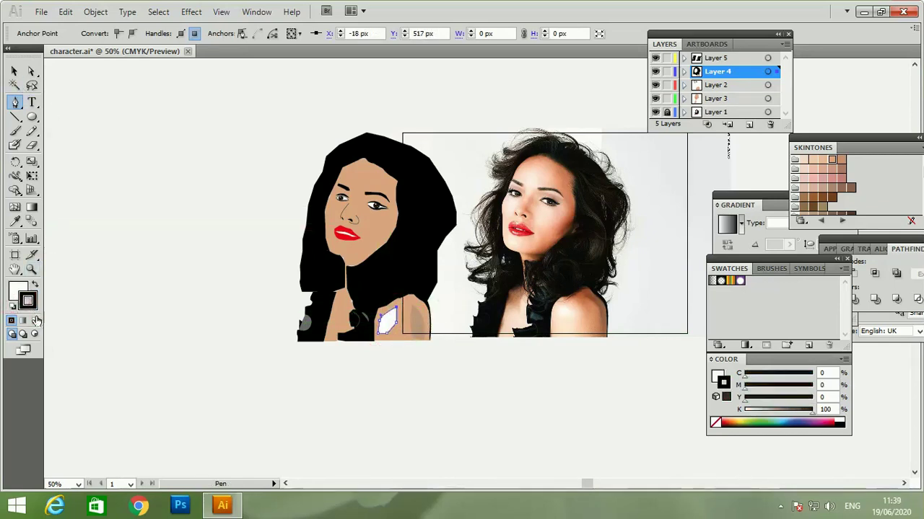
left_click(34, 321)
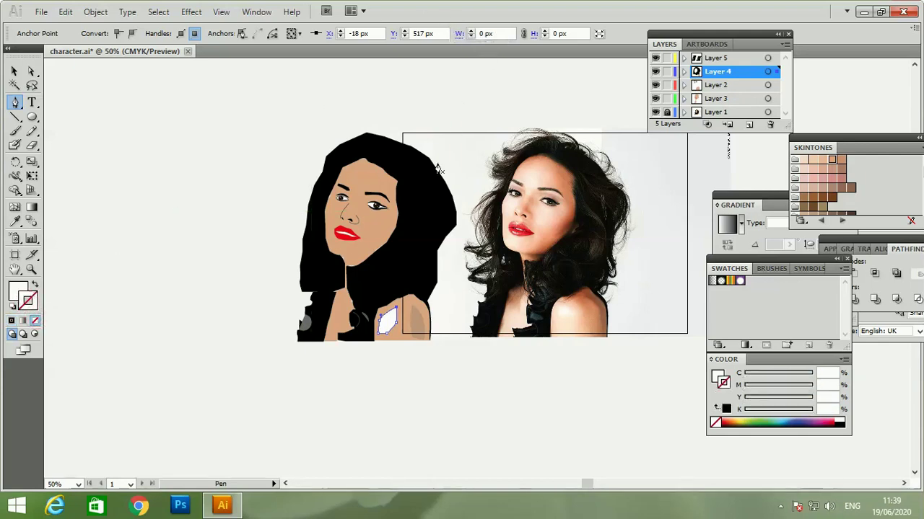
Set the white shoulder highlight's opacity to 39%.
left_click(13, 72)
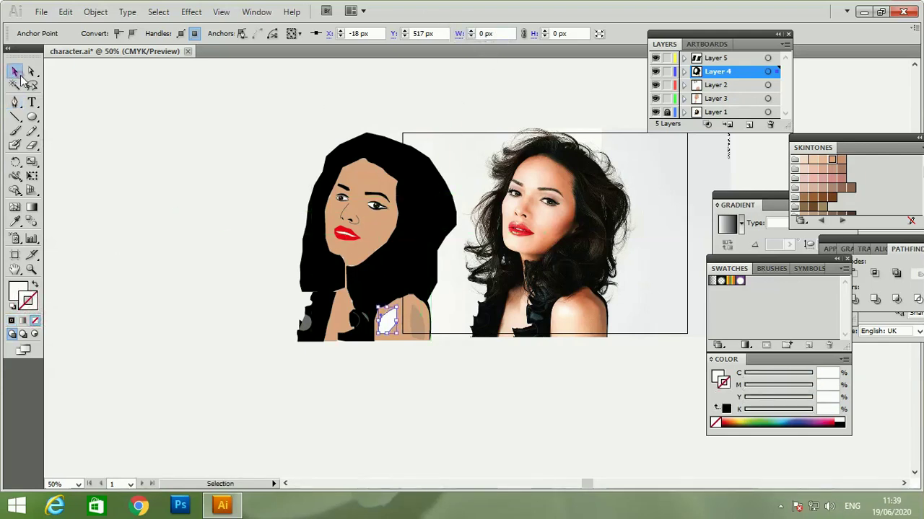
left_click(337, 287)
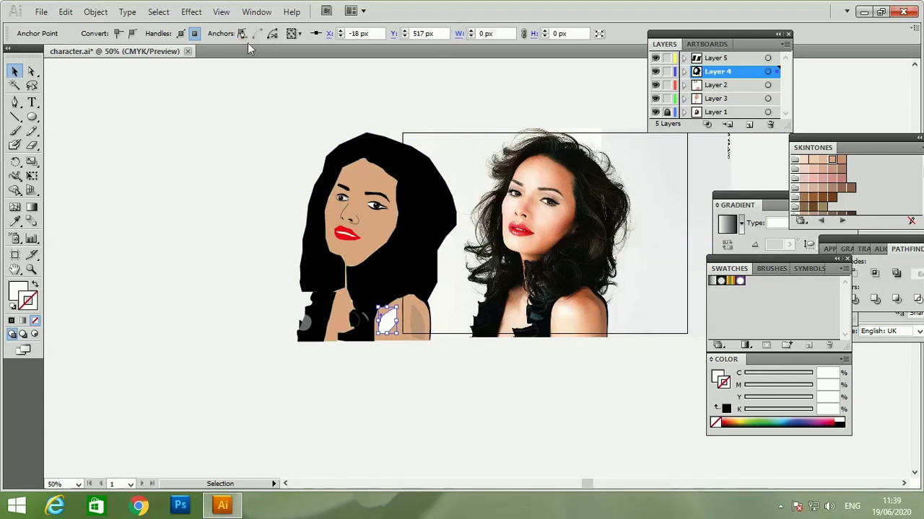
left_click(16, 71)
left_click(90, 113)
left_click(390, 319)
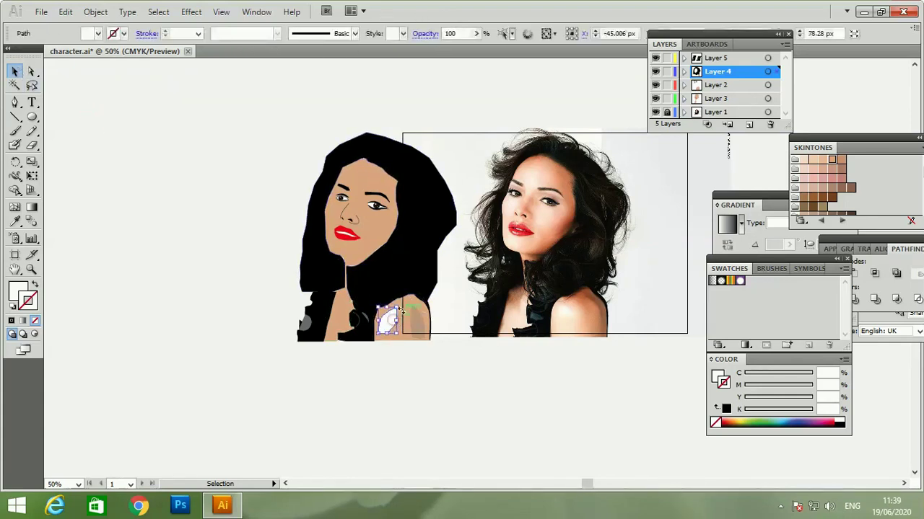
left_click(475, 33)
left_click_drag(477, 48, 435, 49)
left_click(113, 264)
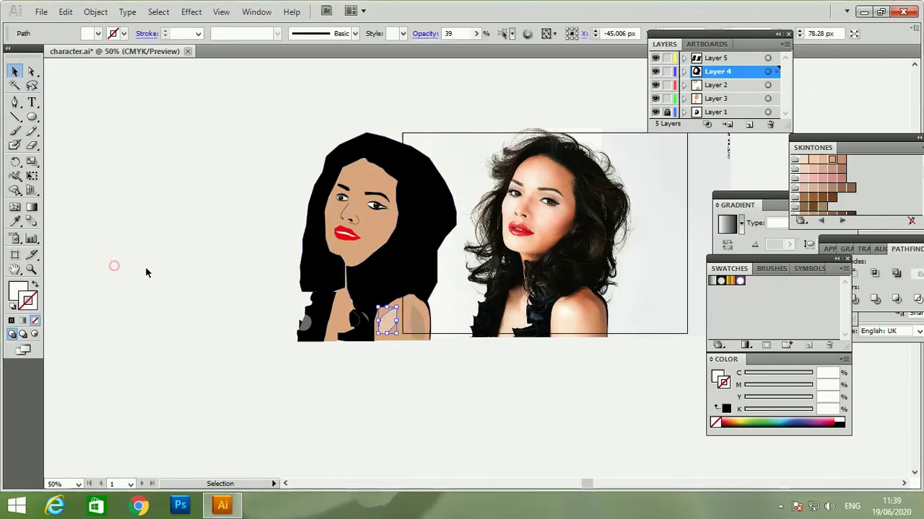
left_click(209, 250)
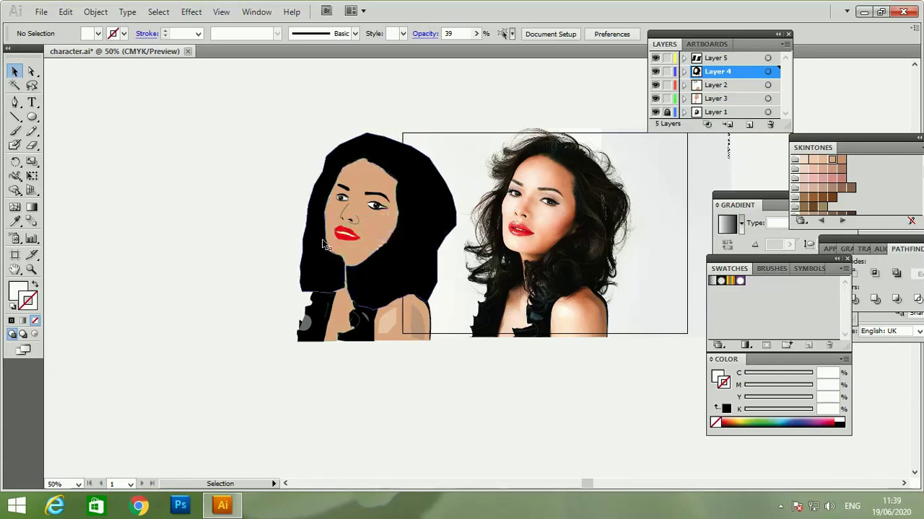
Draw a thin white highlight sliver by the neck at 25% opacity.
left_click(15, 103)
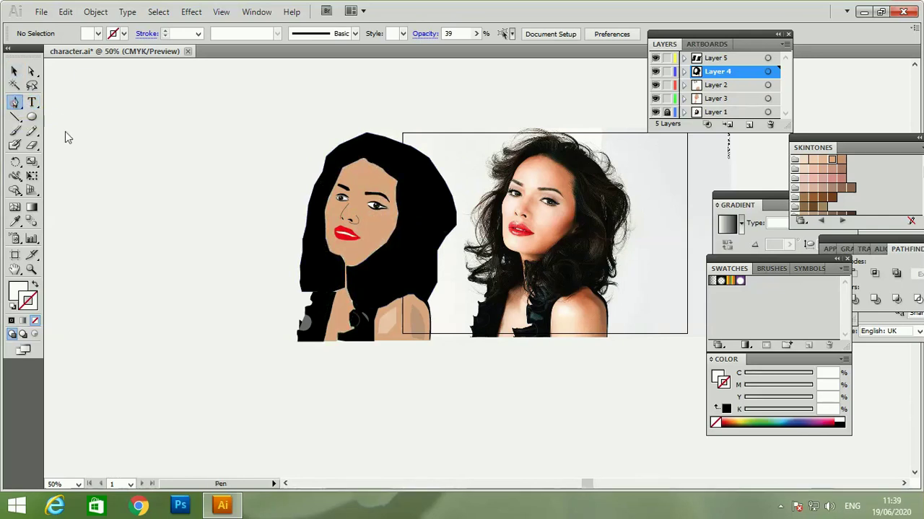
left_click(335, 293)
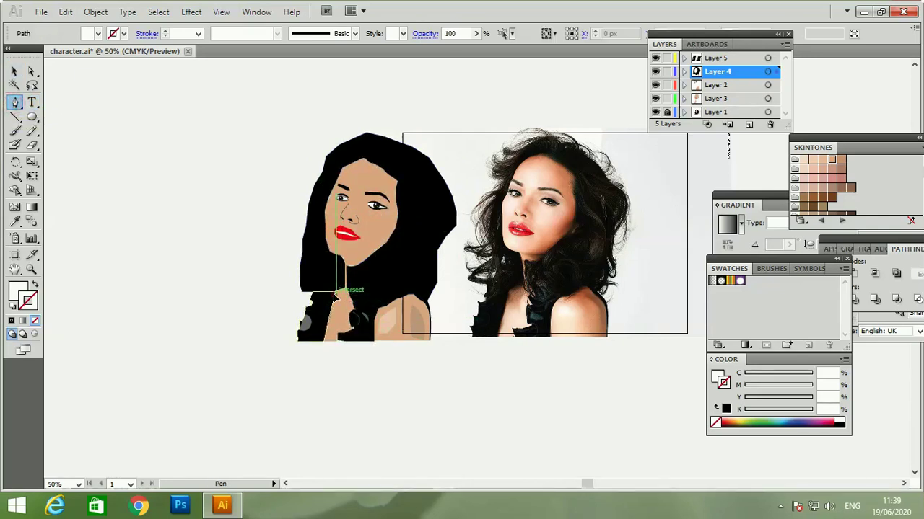
left_click(326, 342)
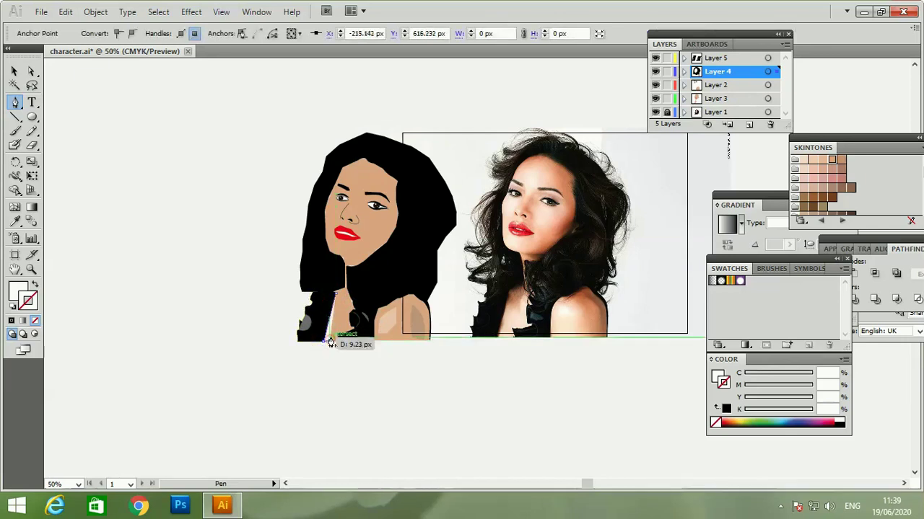
left_click(337, 301)
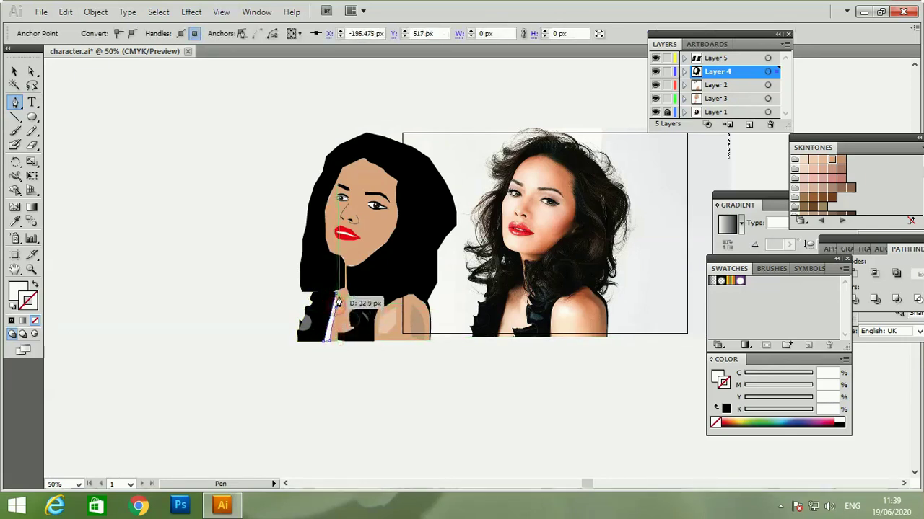
left_click(336, 294)
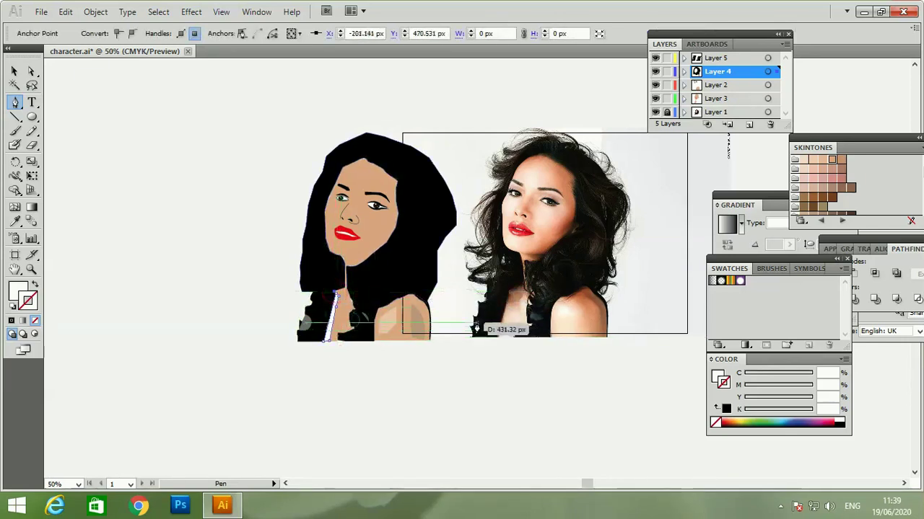
left_click(14, 70)
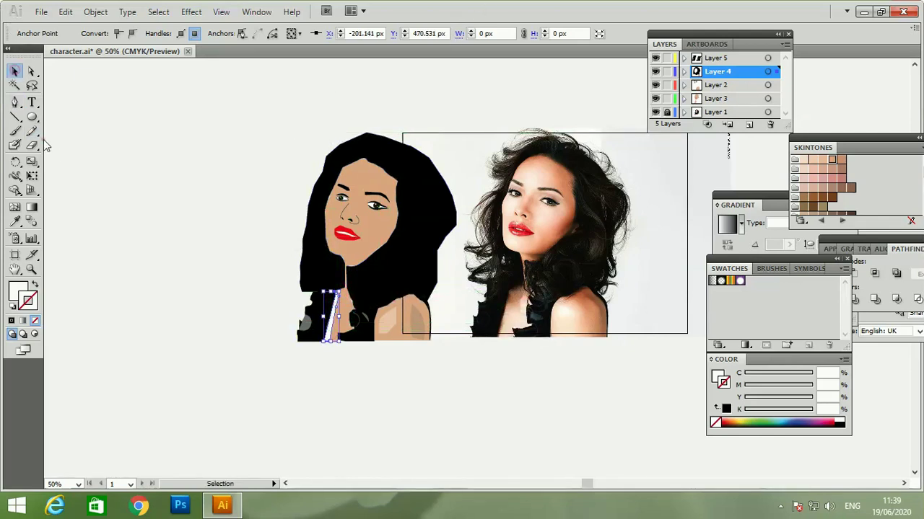
left_click(324, 387)
key("ctrl+z")
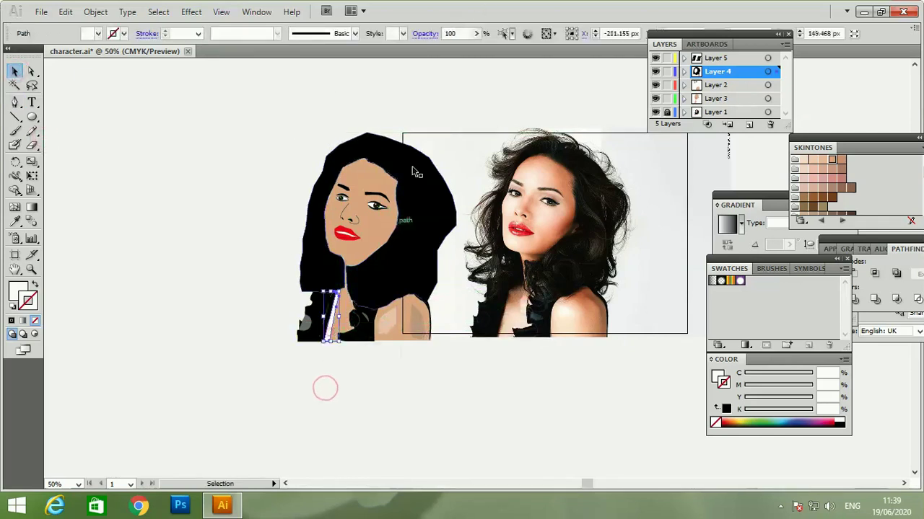
left_click(475, 33)
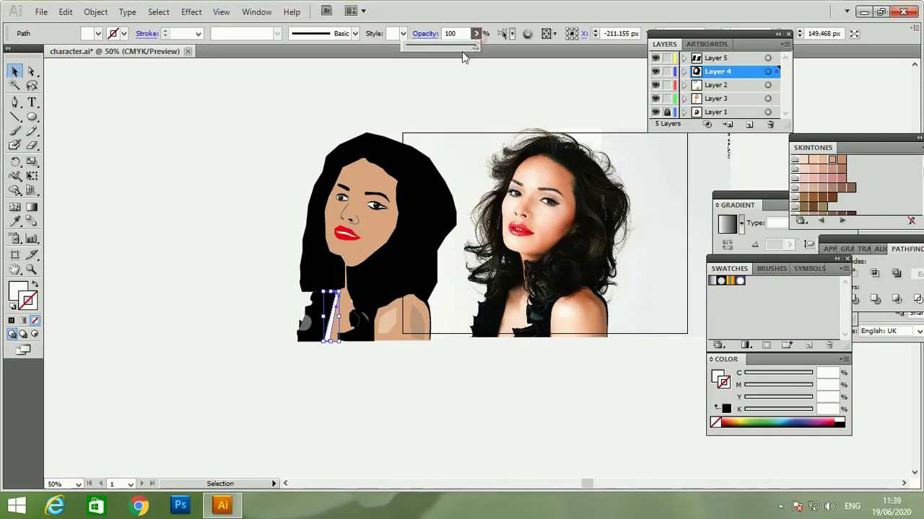
left_click_drag(474, 46, 425, 67)
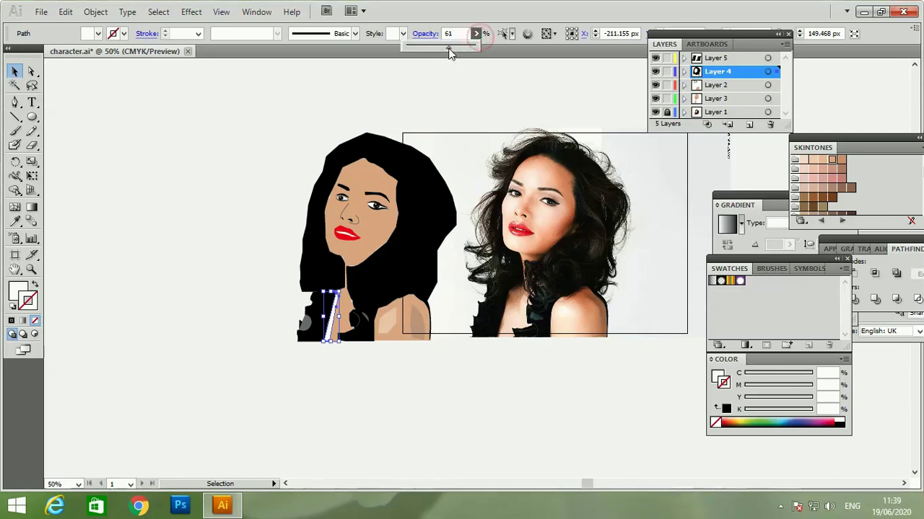
left_click(427, 361)
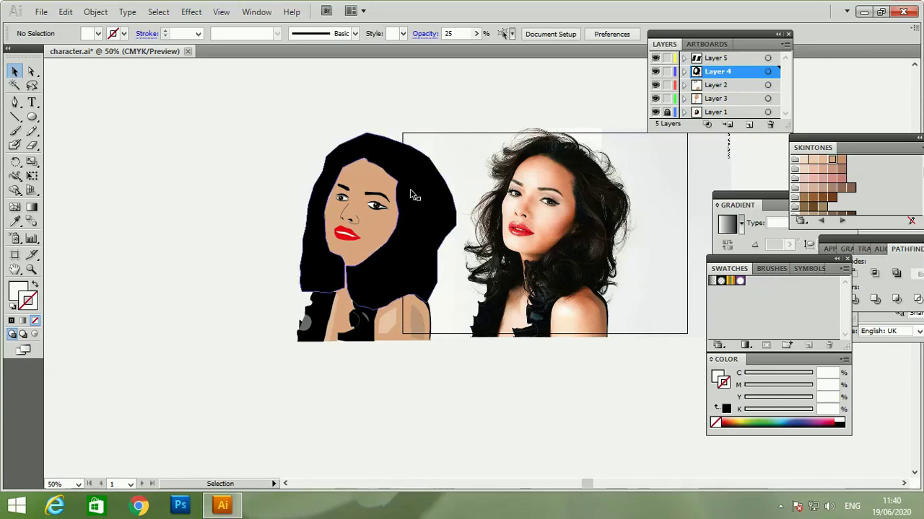
Draw a curved white cheek highlight and fade it to 35% opacity.
left_click(14, 102)
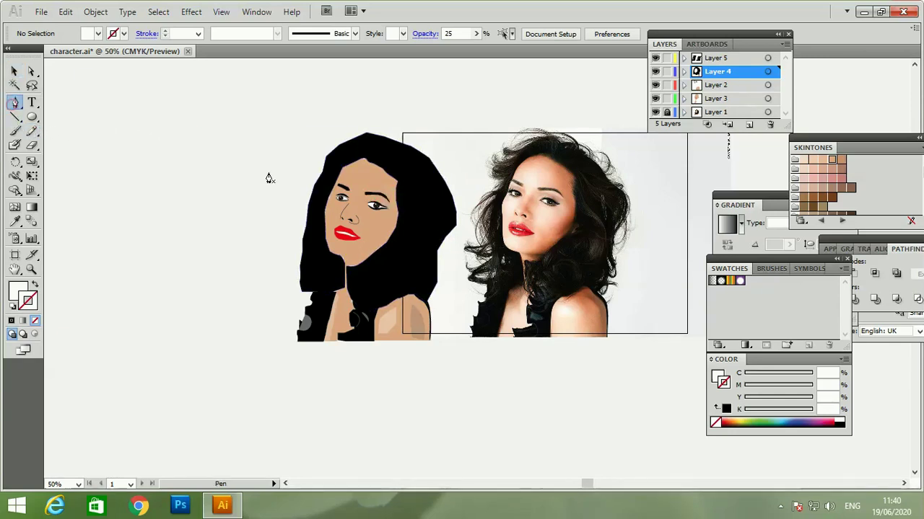
left_click(379, 222)
left_click(368, 235)
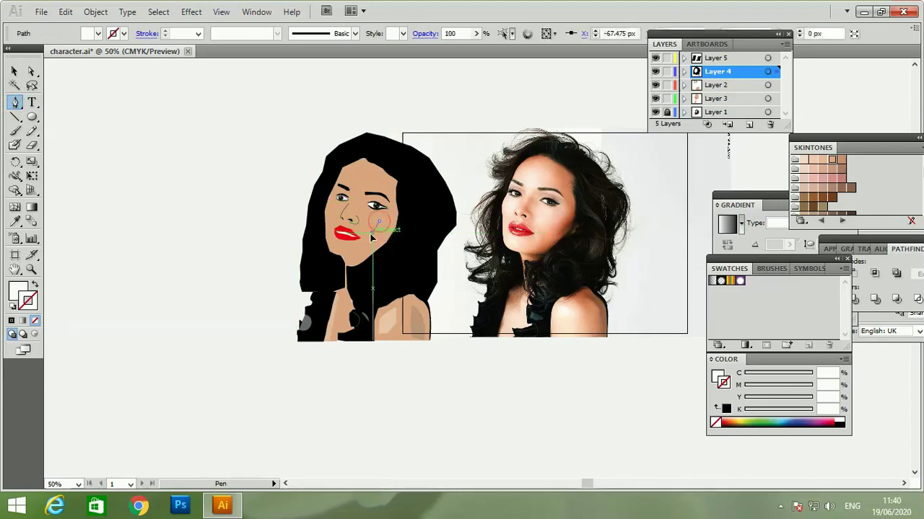
left_click_drag(365, 234, 368, 248)
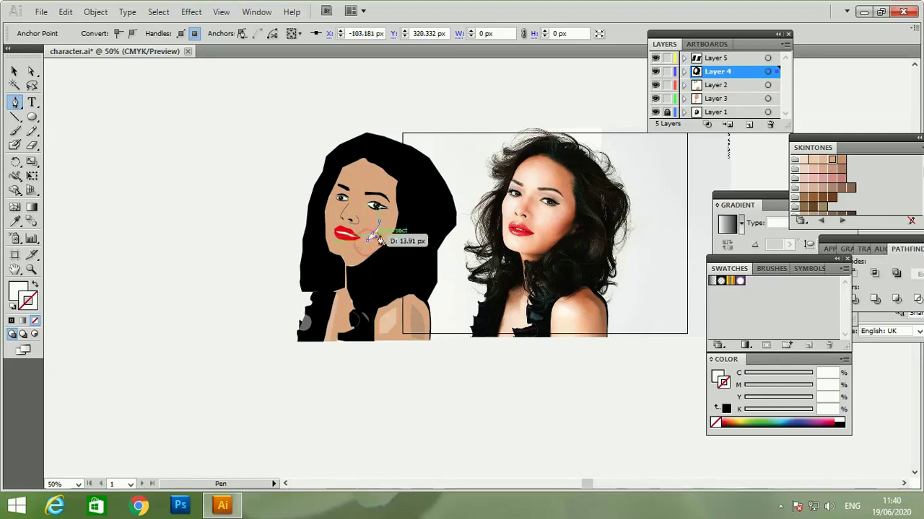
left_click_drag(367, 248, 383, 227)
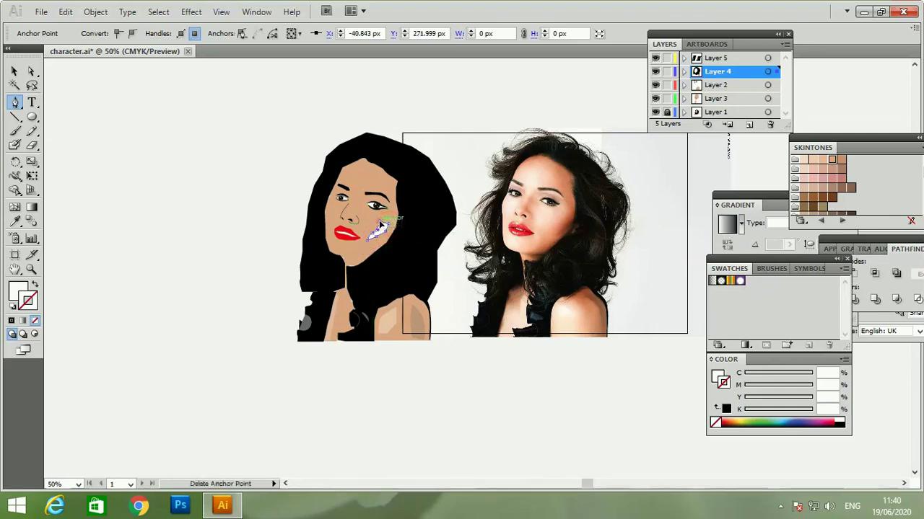
left_click(15, 70)
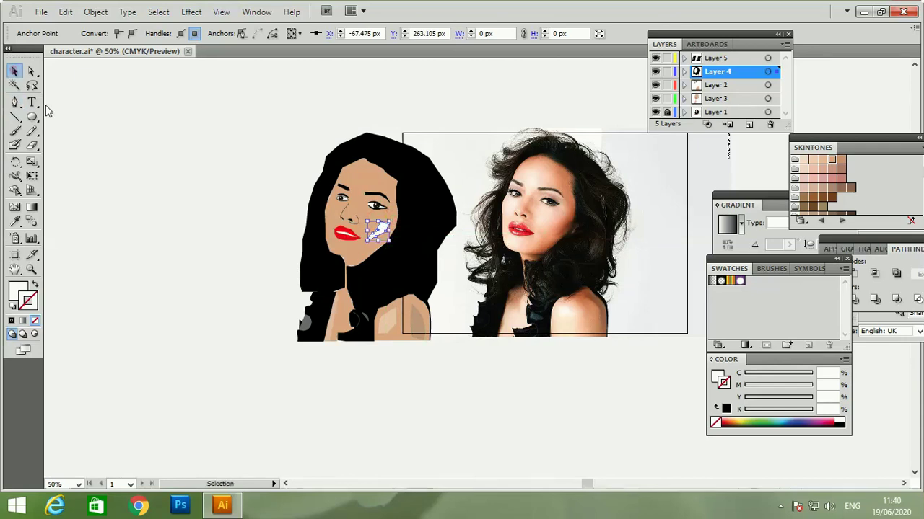
left_click(141, 211)
left_click(379, 230)
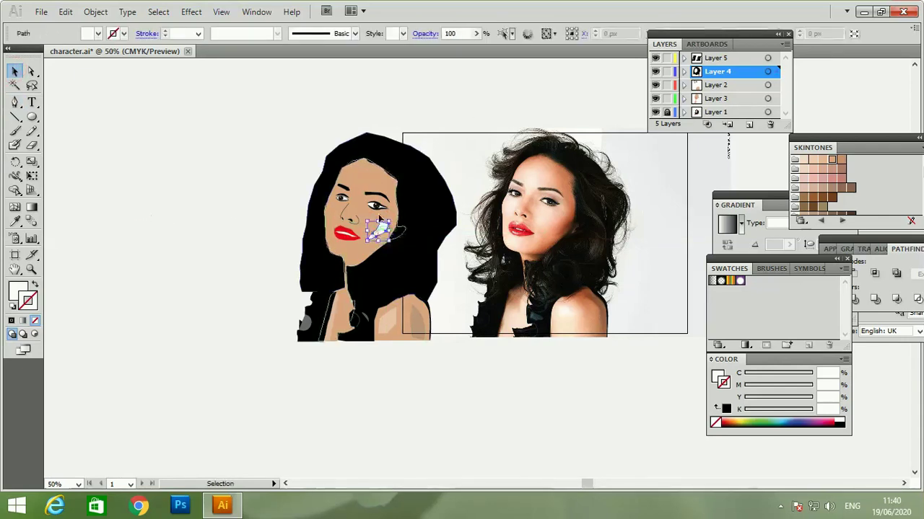
left_click(476, 34)
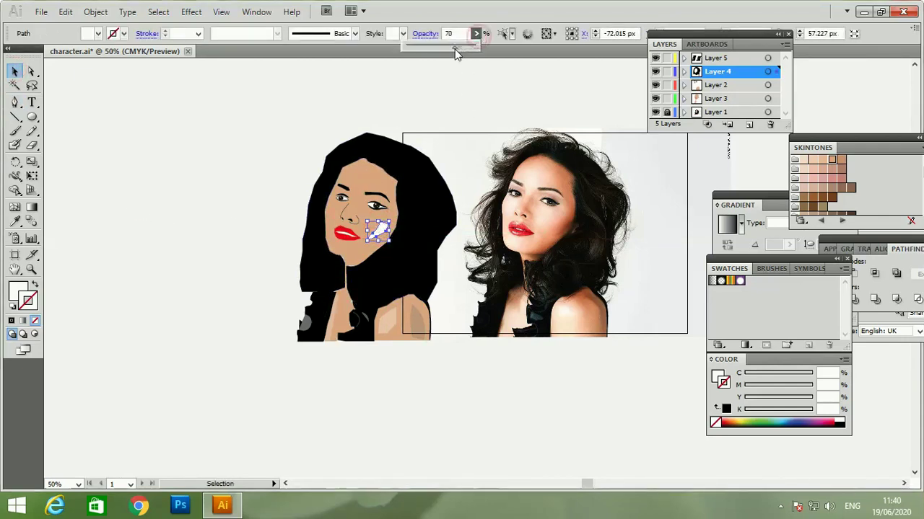
left_click_drag(454, 52, 436, 52)
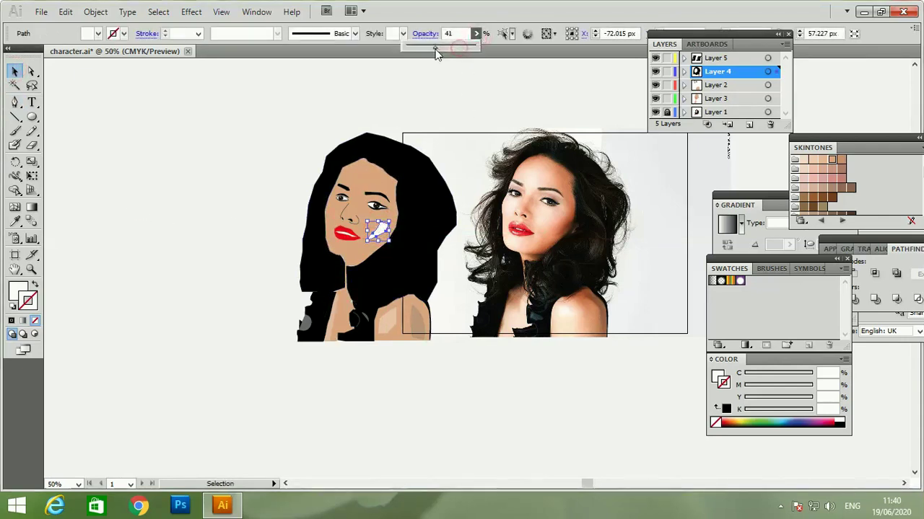
left_click(141, 211)
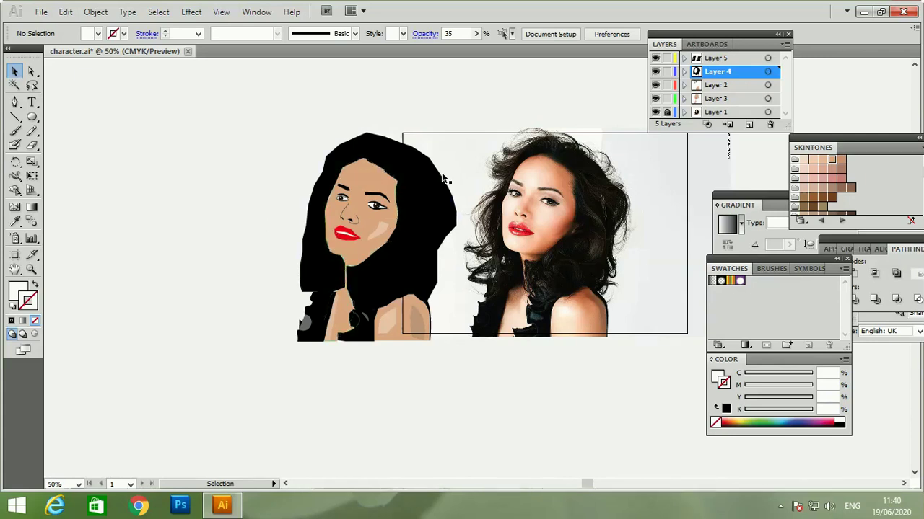
Pen-draw a small four-point forehead highlight and fade it to 15% opacity.
left_click(14, 102)
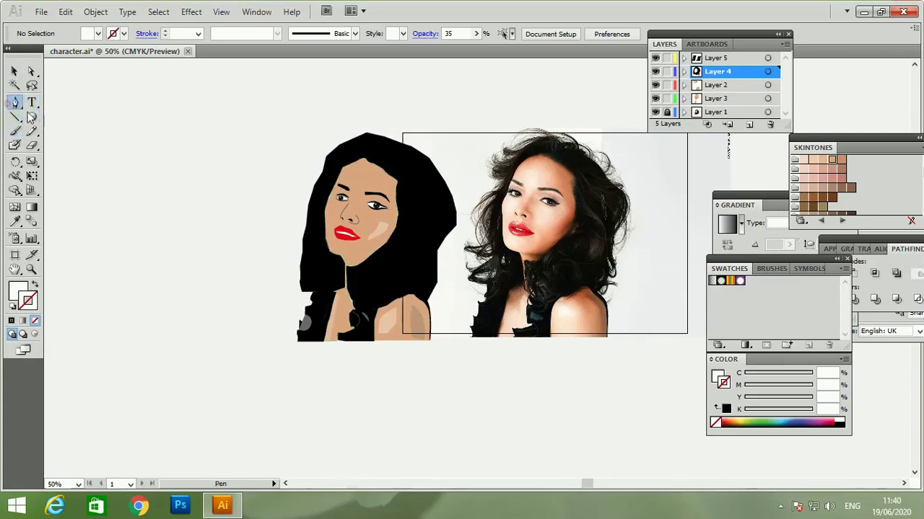
left_click(365, 171)
left_click(371, 180)
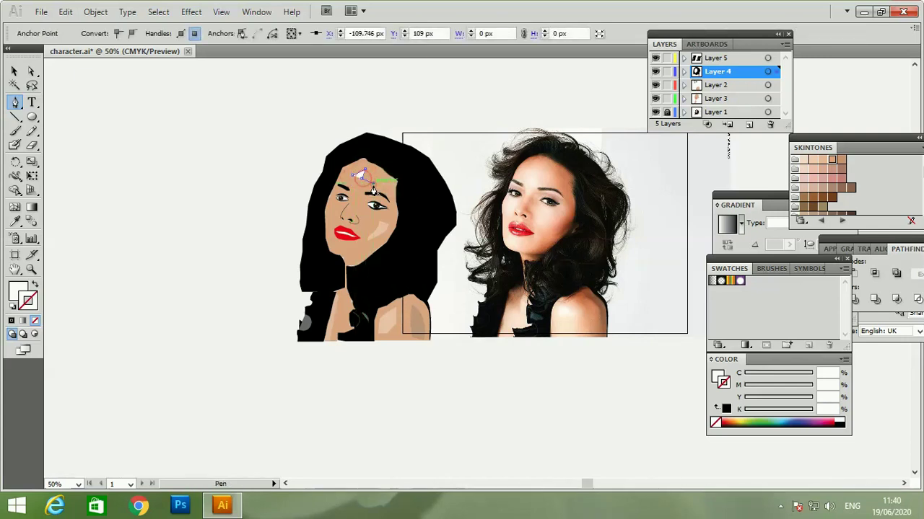
left_click(360, 187)
left_click(352, 175)
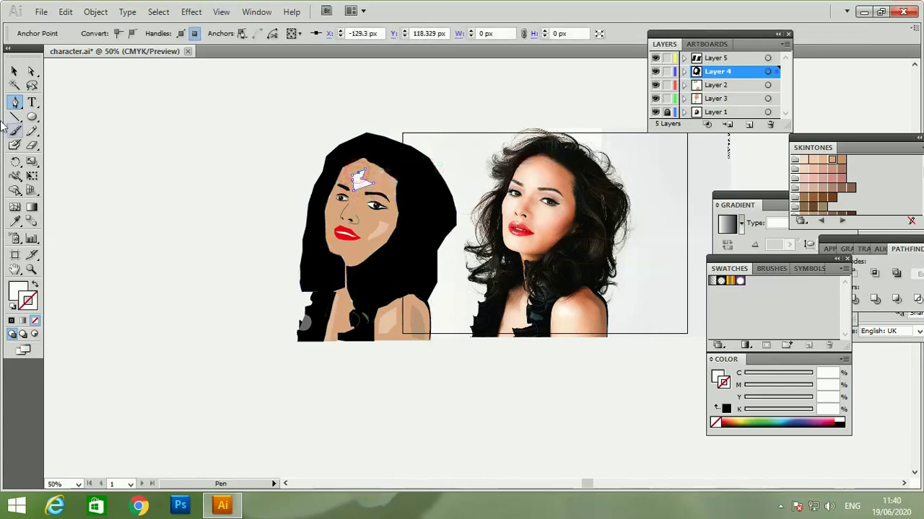
left_click(15, 71)
left_click(76, 149)
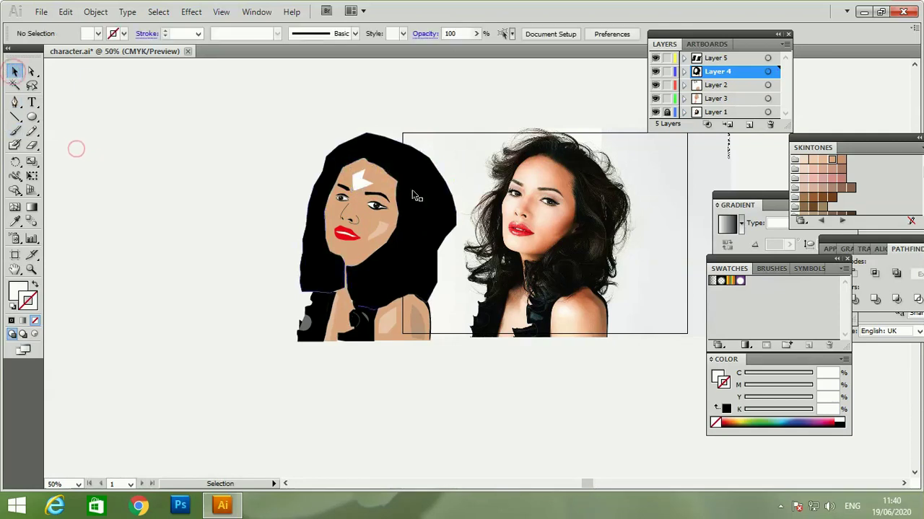
left_click(360, 178)
left_click(475, 34)
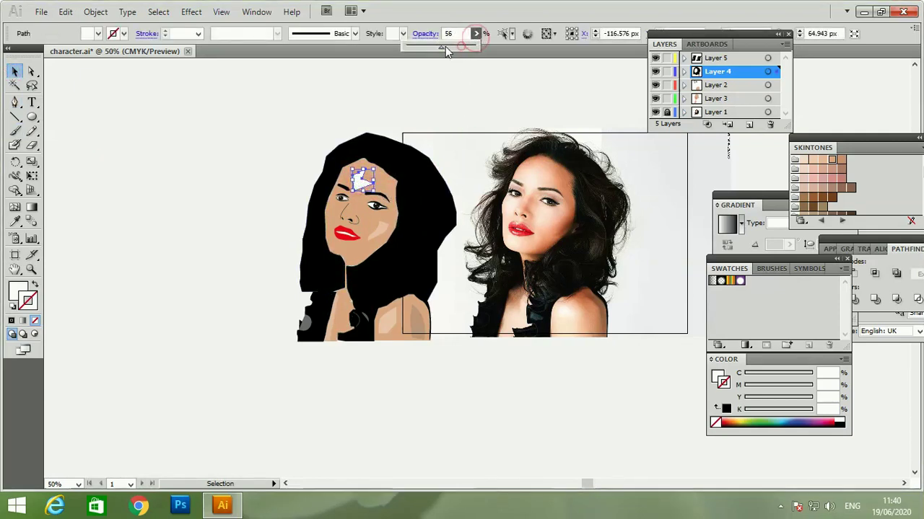
left_click_drag(474, 47, 414, 48)
left_click(260, 134)
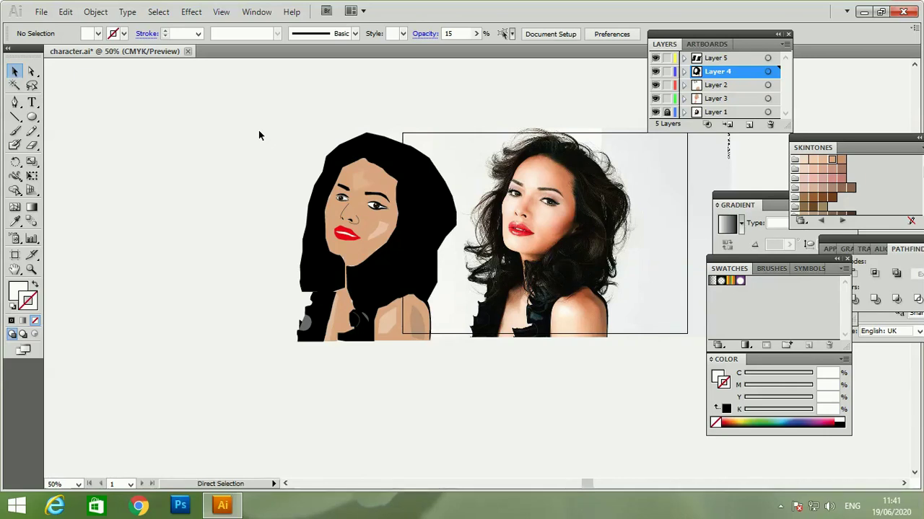
key("ctrl+plus")
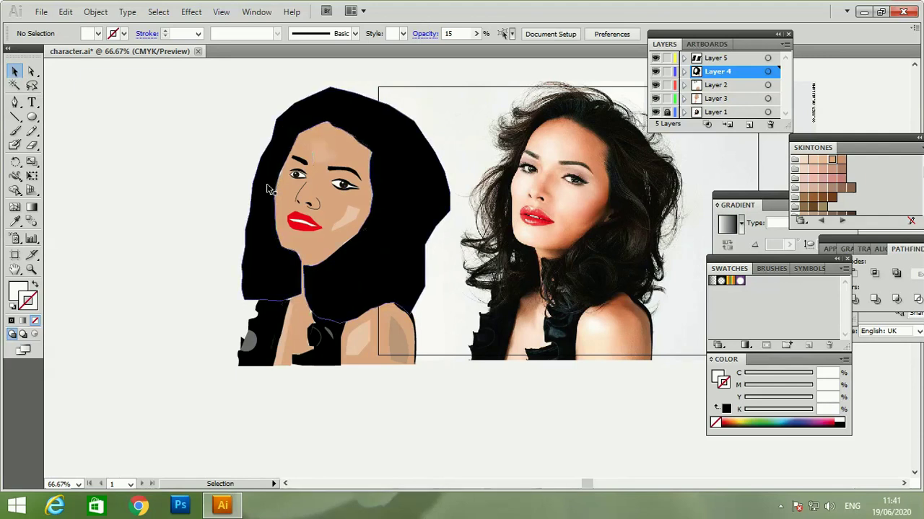
Draw a curved shadow shape along the jaw, extending down toward the neck.
left_click(15, 101)
left_click(296, 251)
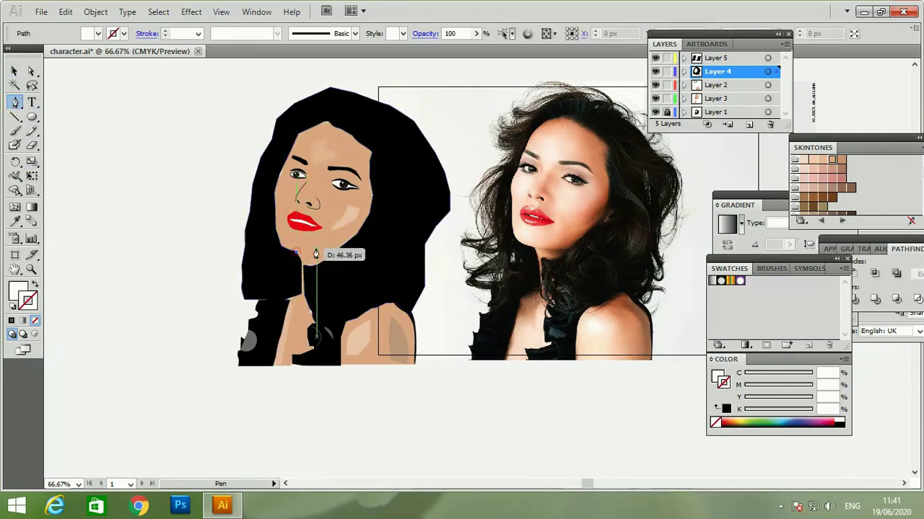
left_click_drag(331, 244, 328, 252)
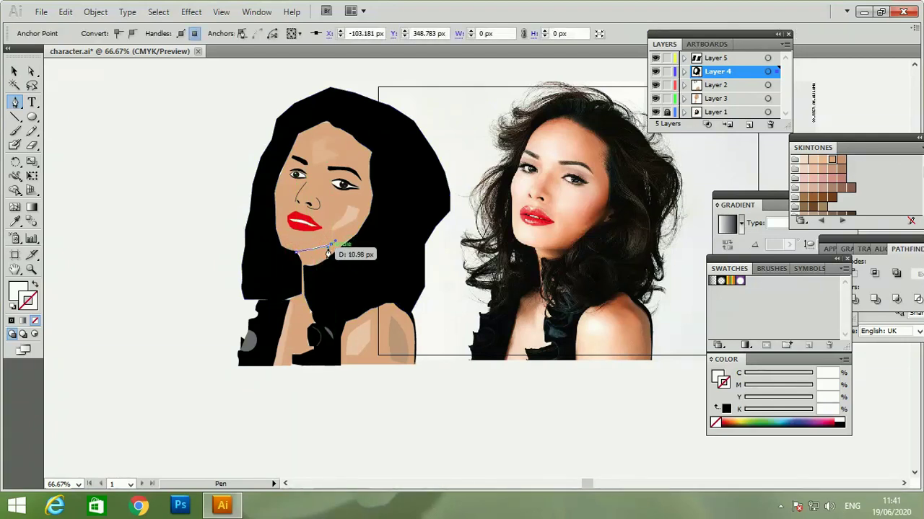
mouse_move(328, 249)
left_mouse_down()
mouse_move(299, 259)
mouse_move(311, 254)
left_mouse_up()
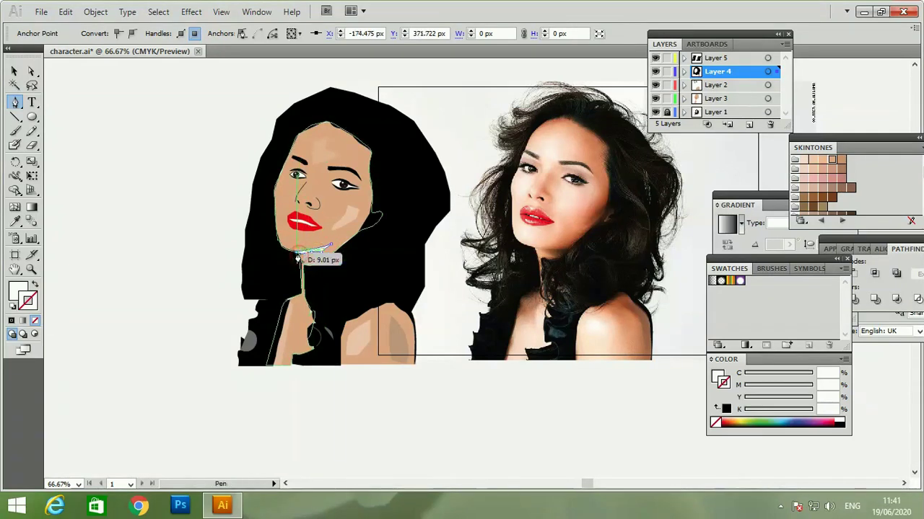
Give the chin shadow a black fill, no stroke and 18% opacity, then deselect.
left_click(14, 71)
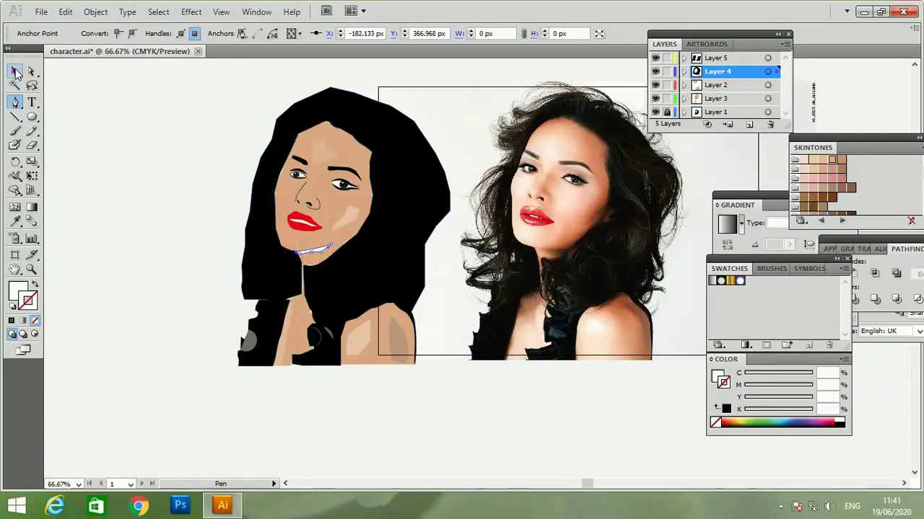
left_click(12, 322)
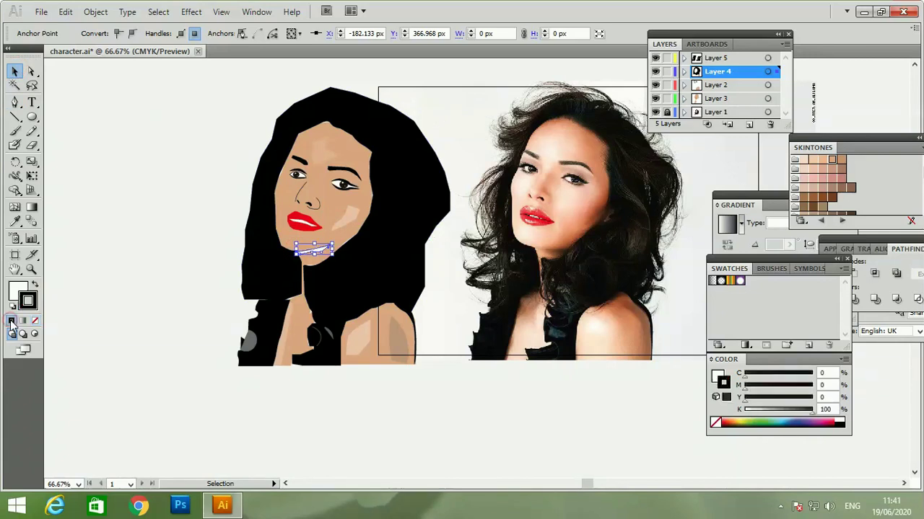
left_click(33, 287)
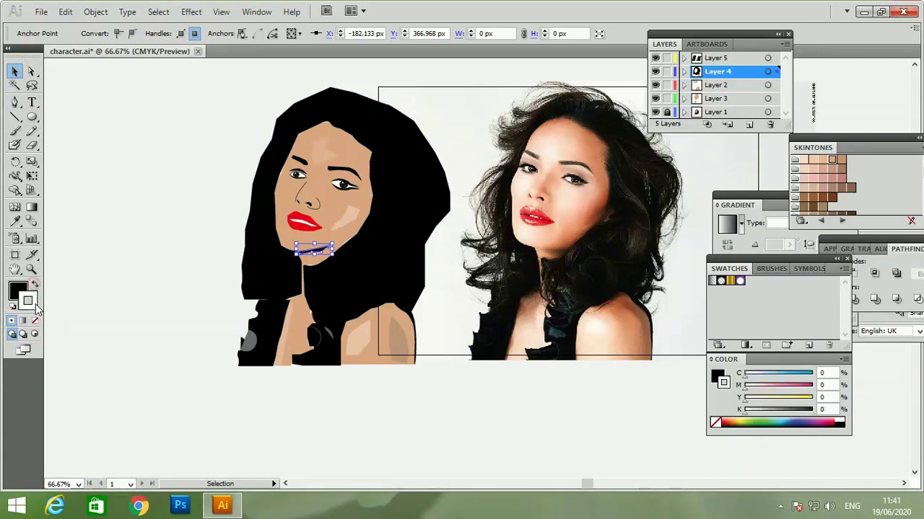
left_click(29, 303)
left_click(35, 321)
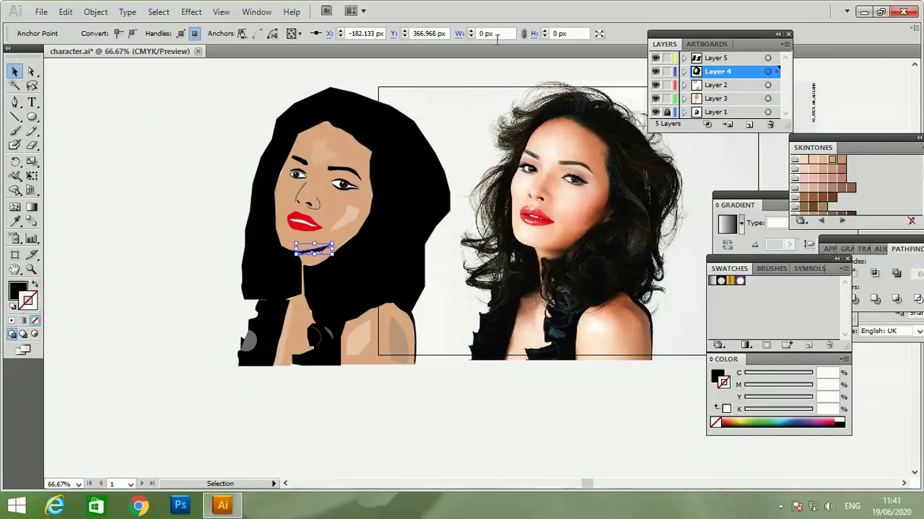
left_click(319, 252)
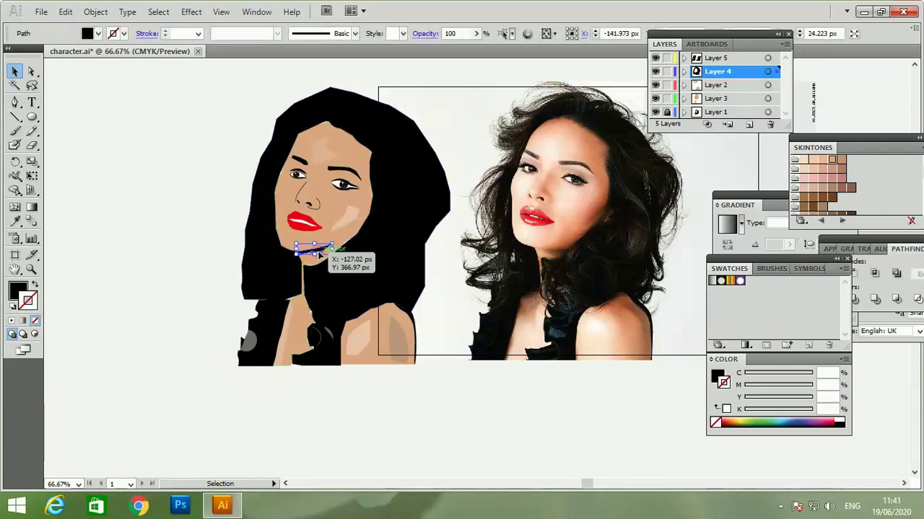
left_click(476, 33)
left_click_drag(465, 46, 420, 50)
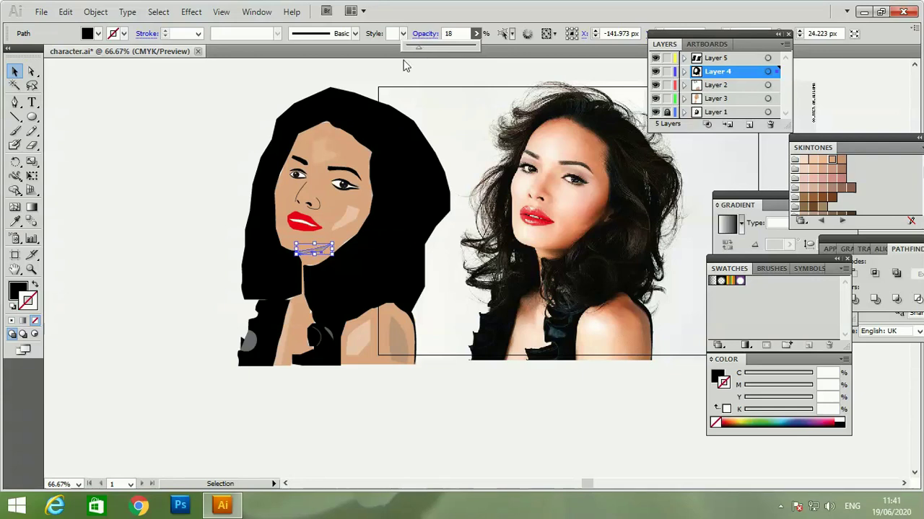
left_click(112, 130)
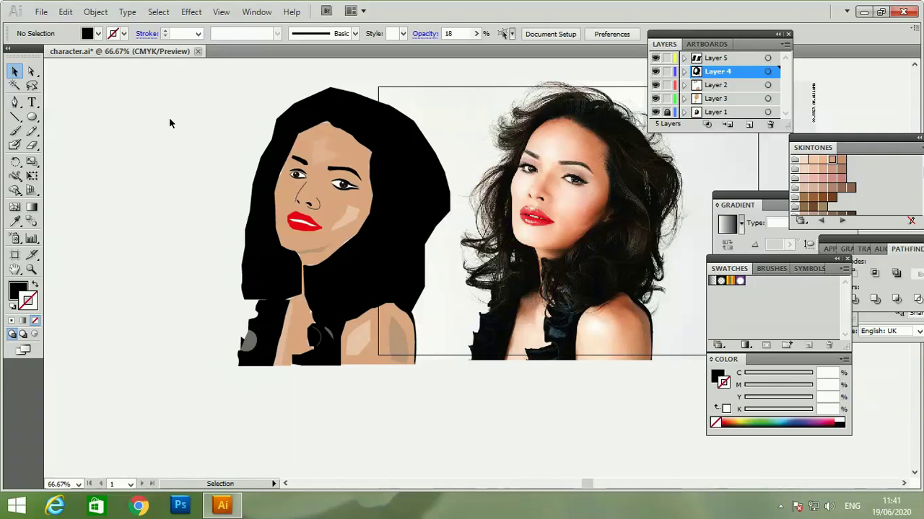
left_click(15, 130)
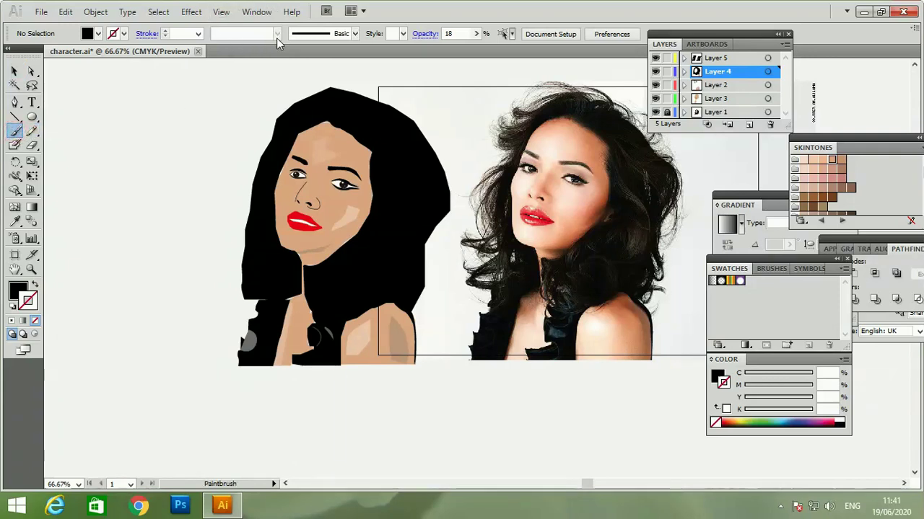
left_click(278, 35)
left_click(15, 70)
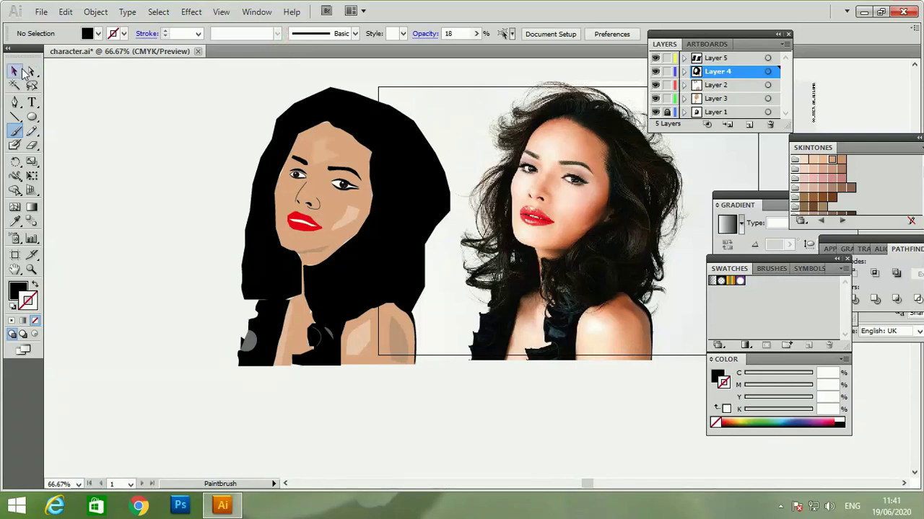
left_click(394, 136)
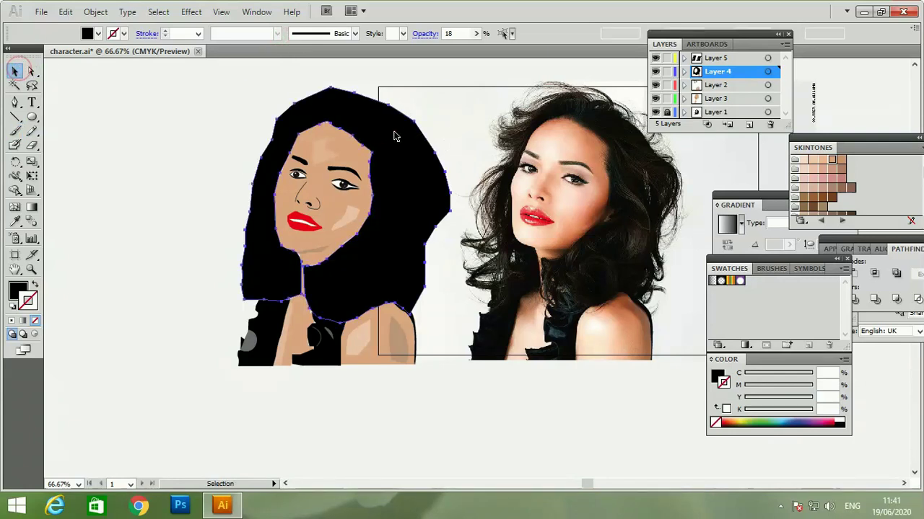
left_click(15, 145)
left_click(355, 33)
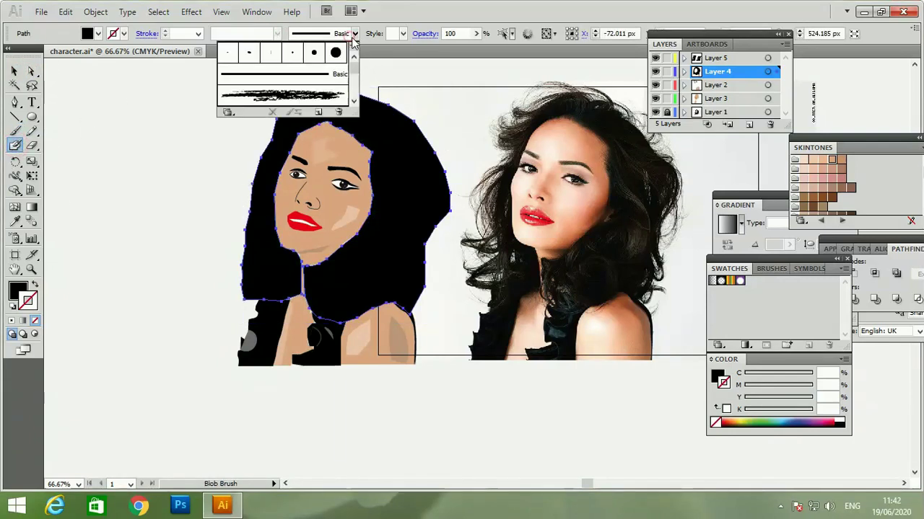
mouse_move(355, 64)
left_mouse_down()
mouse_move(355, 78)
mouse_move(355, 62)
left_mouse_up()
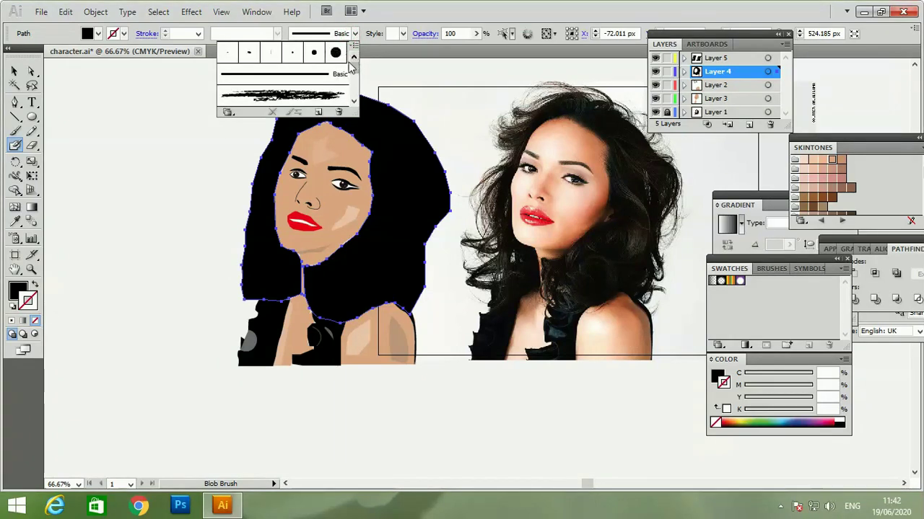
left_click(15, 137)
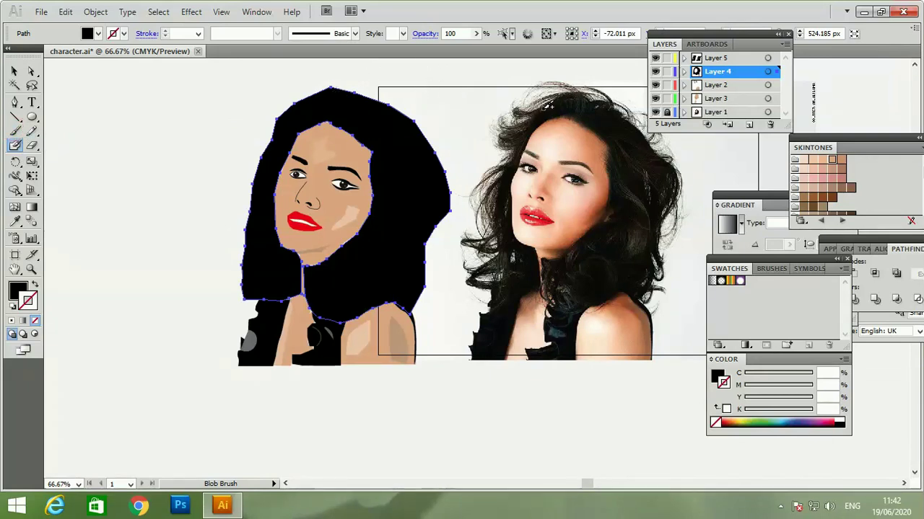
left_click_drag(570, 94, 521, 106)
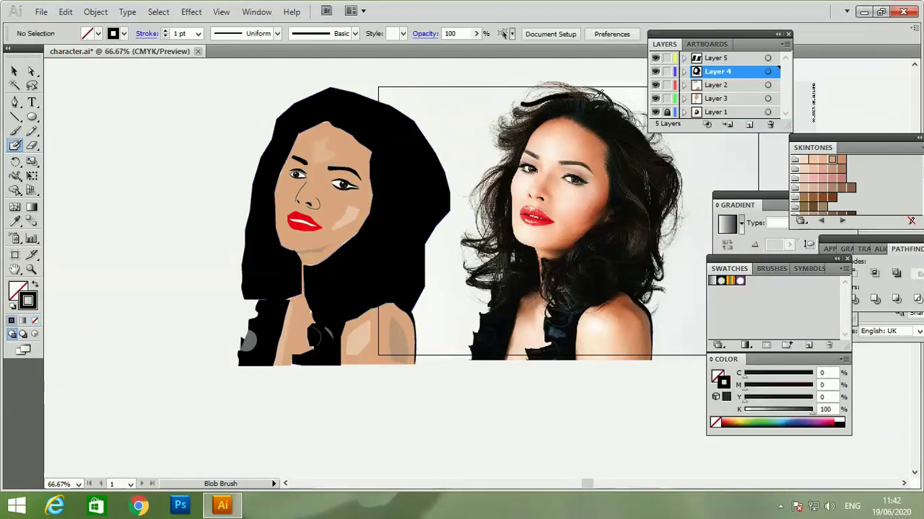
mouse_move(581, 88)
left_mouse_down()
mouse_move(549, 78)
mouse_move(532, 84)
left_mouse_up()
key("ctrl+z")
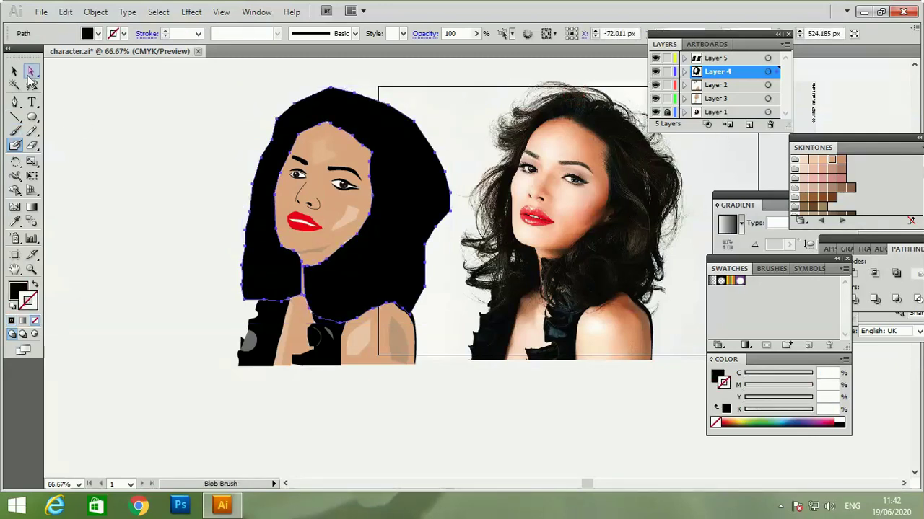
Hide the reference photo layer and move all traced portrait artwork onto the artboard.
left_click(655, 112)
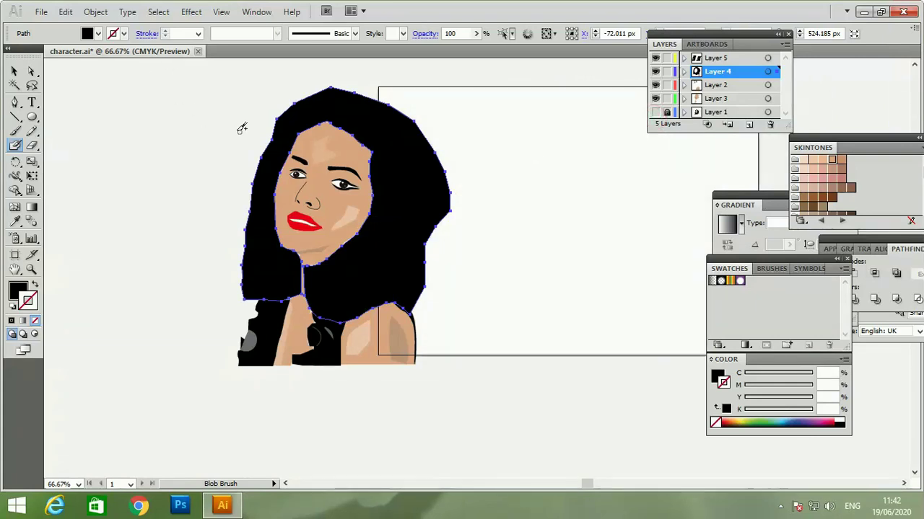
left_click(15, 71)
left_click(112, 71)
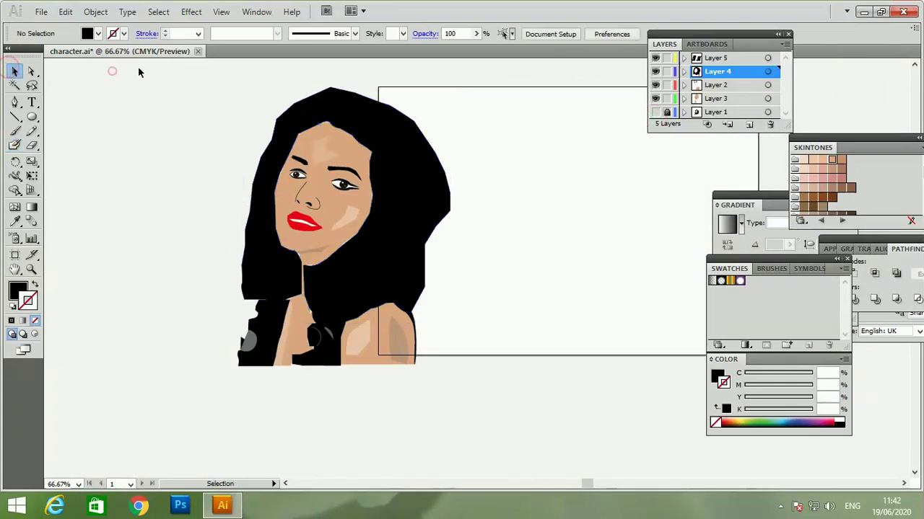
left_click_drag(135, 64, 495, 427)
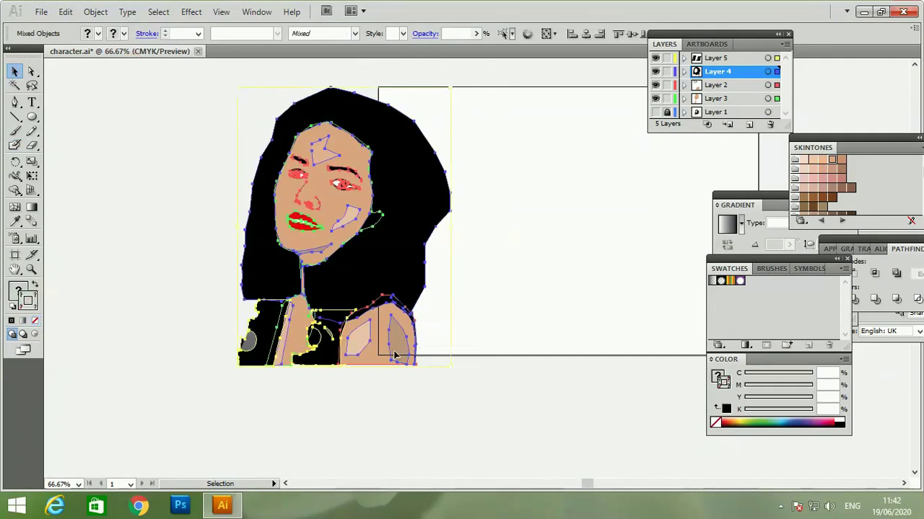
left_click_drag(394, 355, 579, 337)
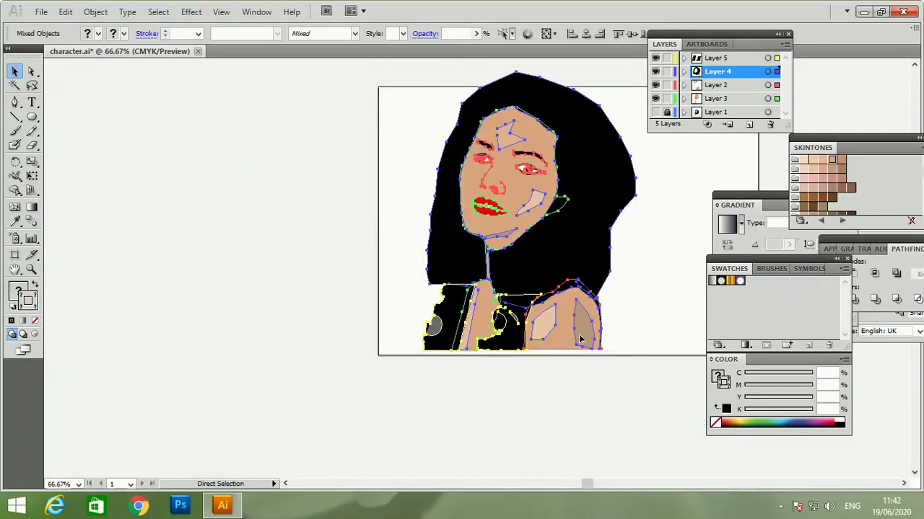
key("ctrl+minus")
key("ctrl+minus")
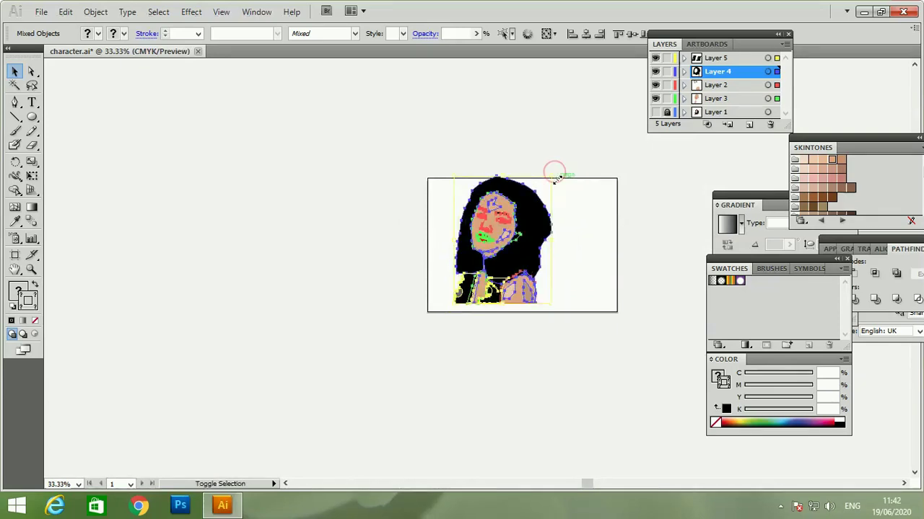
Fine-tune the portrait's position on the artboard, nudging it slightly down and right.
left_click(576, 212)
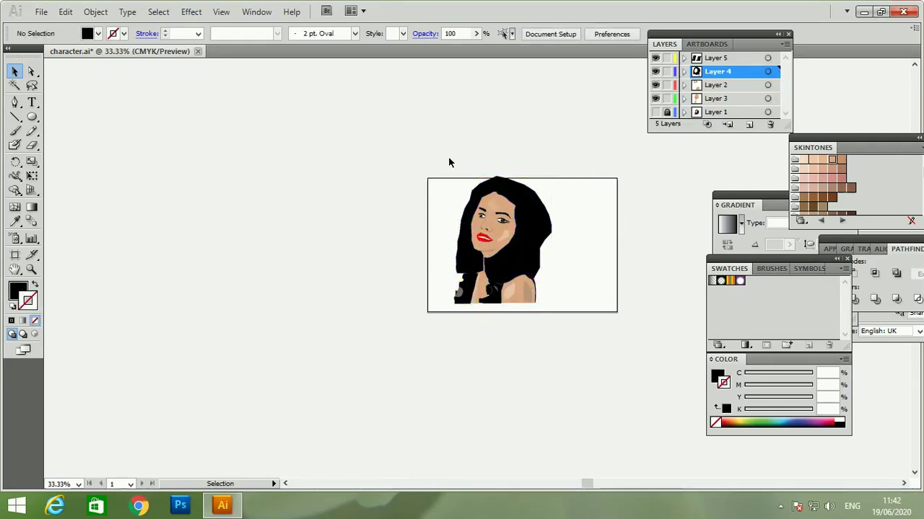
left_click_drag(439, 152, 566, 310)
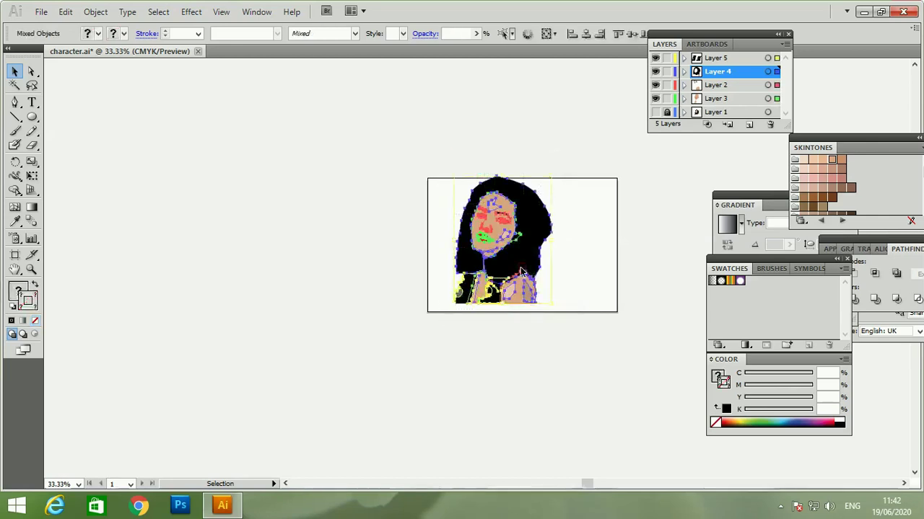
left_click_drag(523, 270, 526, 276)
left_click(592, 262)
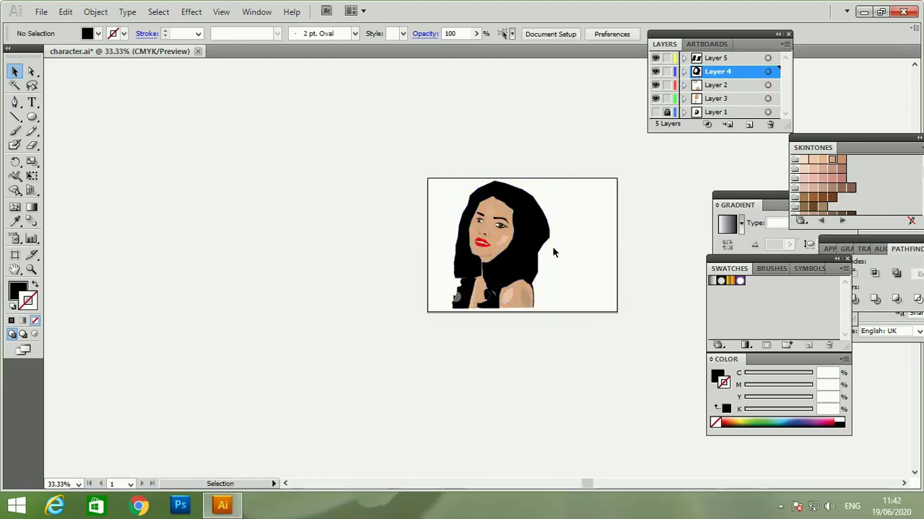
left_click_drag(449, 172, 569, 345)
left_click_drag(517, 254, 530, 251)
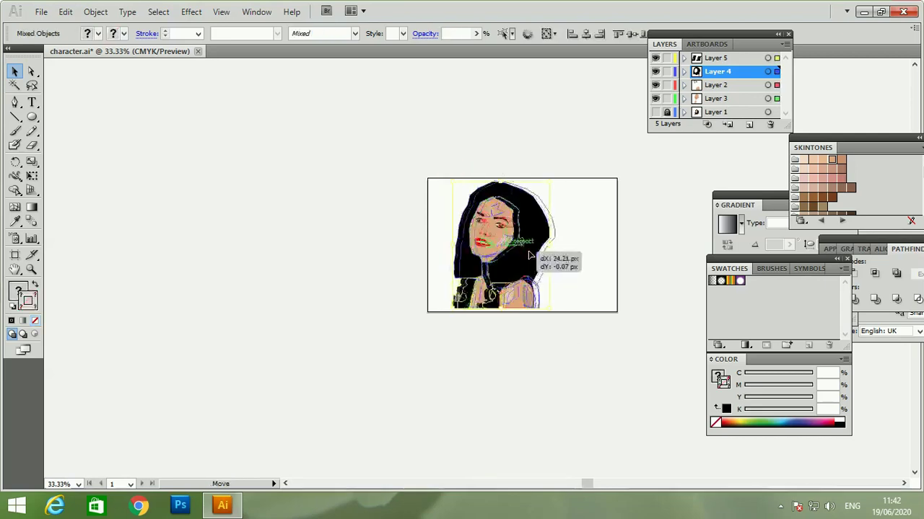
left_click(581, 333)
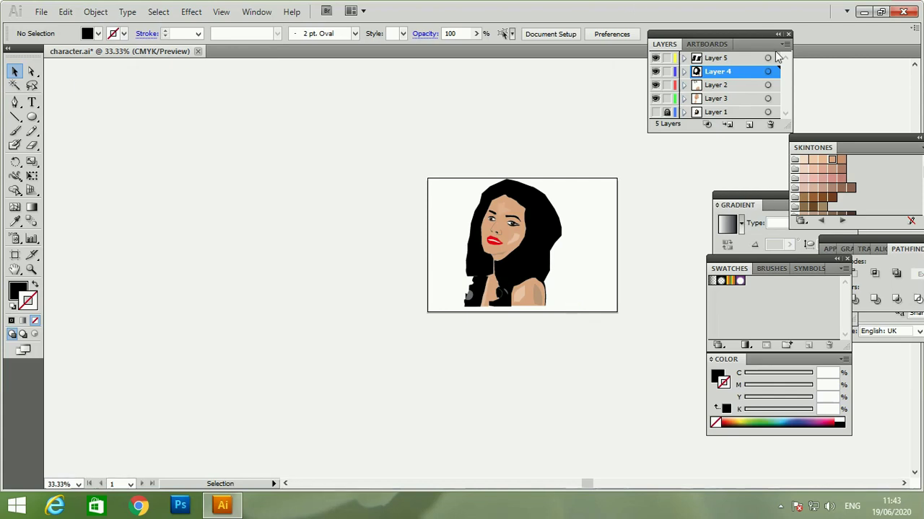
Unhide the reference photo and move it just right of the vector portrait.
left_click(655, 113)
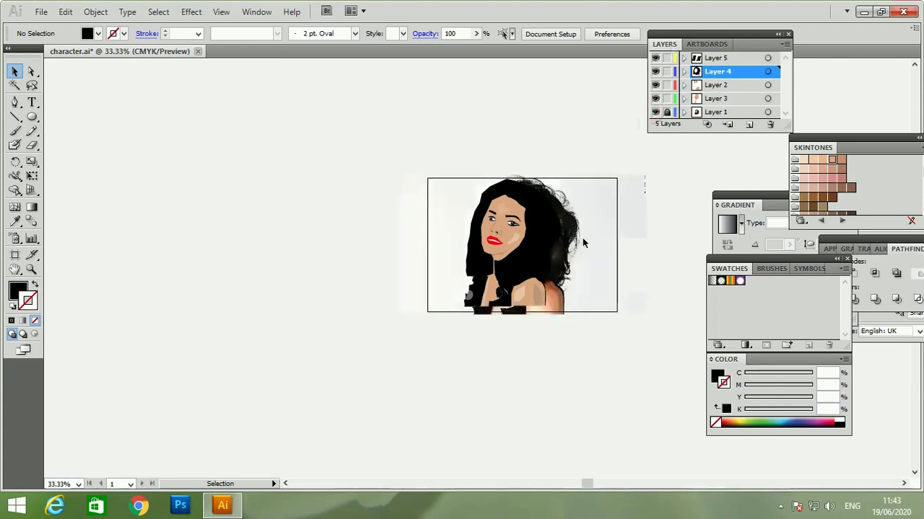
left_click(608, 204)
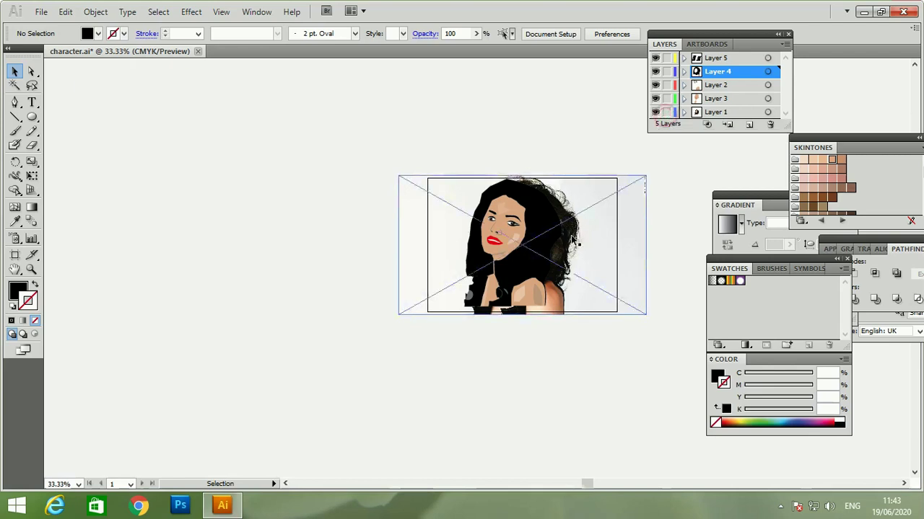
left_click_drag(572, 238, 662, 233)
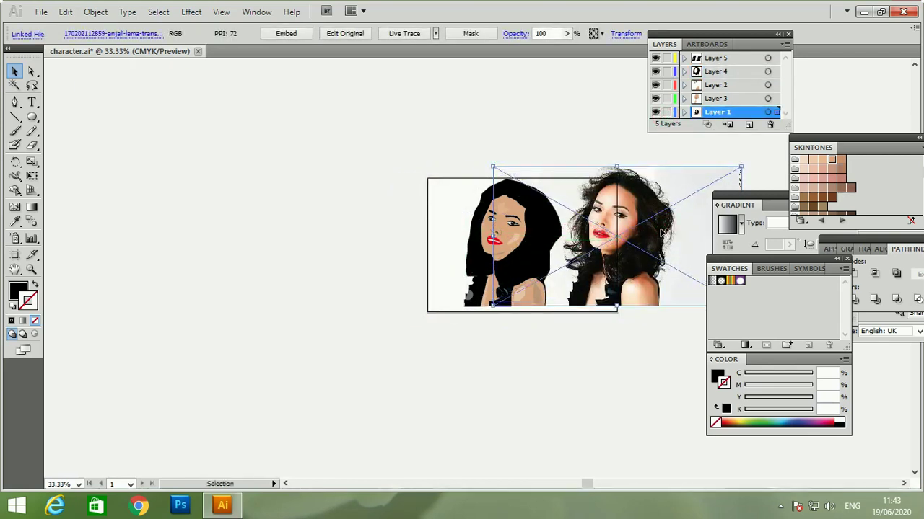
left_click(579, 344)
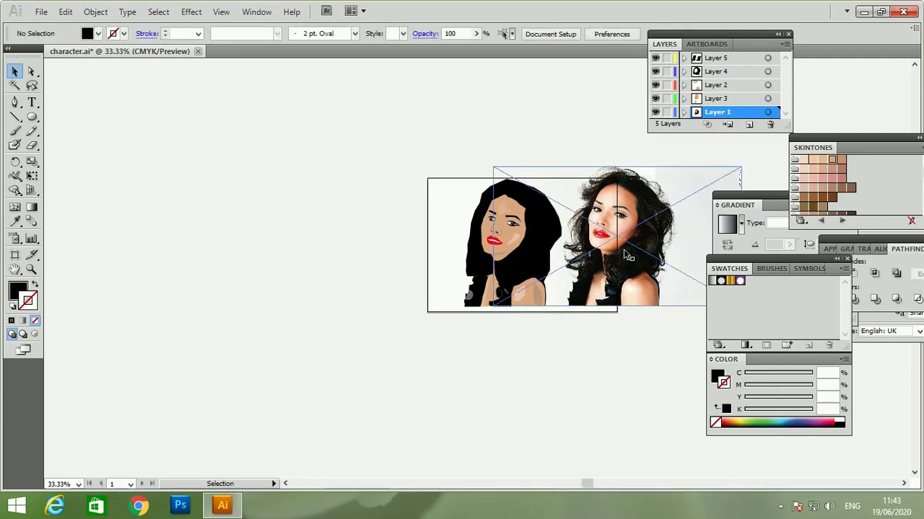
left_click(781, 508)
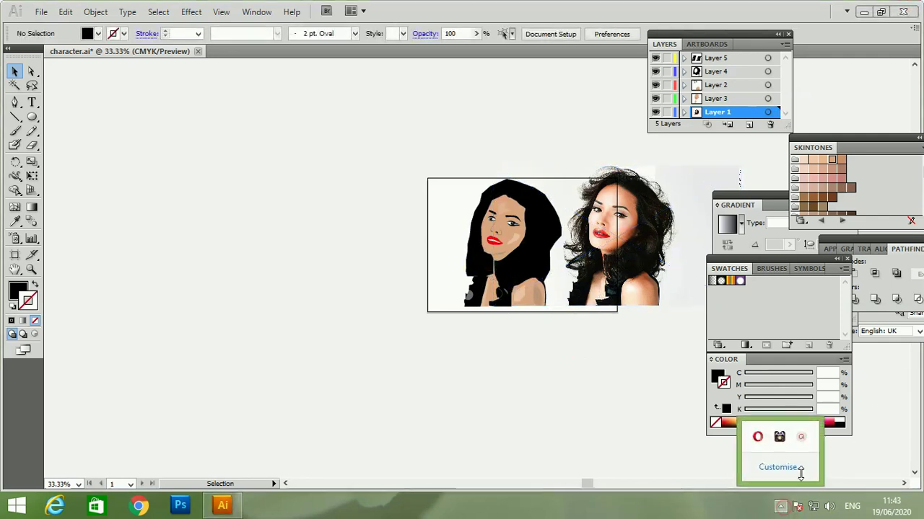